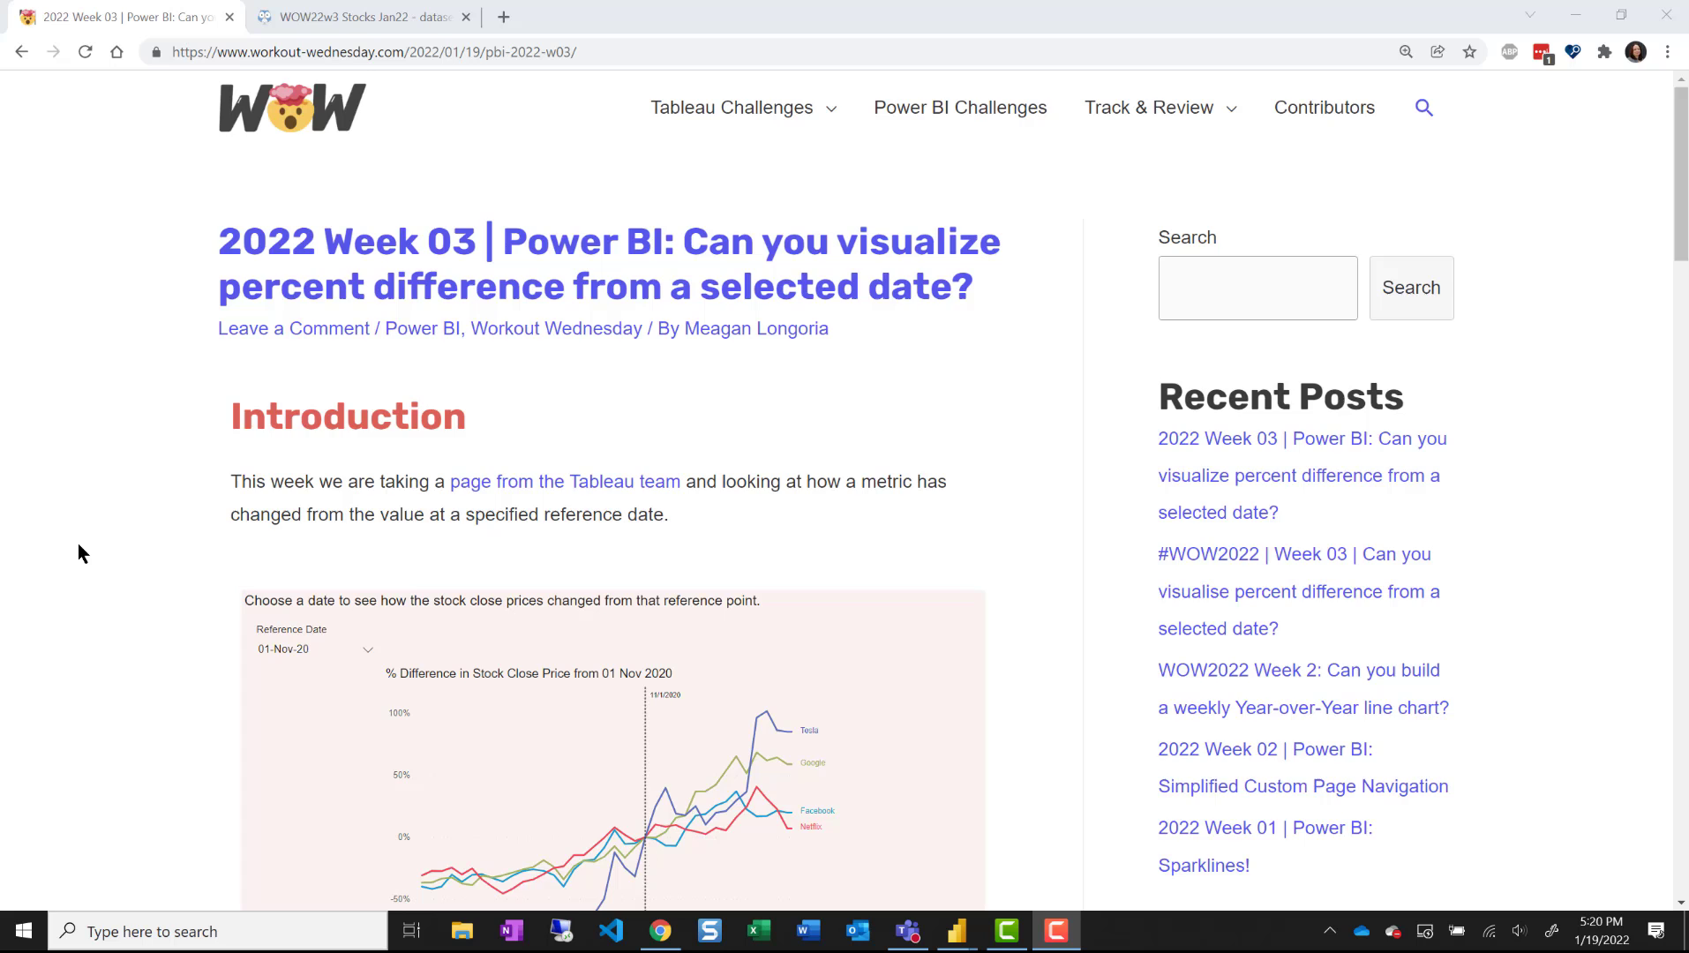
# - Set the example report's Reference Date slicer to 01-Aug-21
pyautogui.scroll(-4, 79, 544)
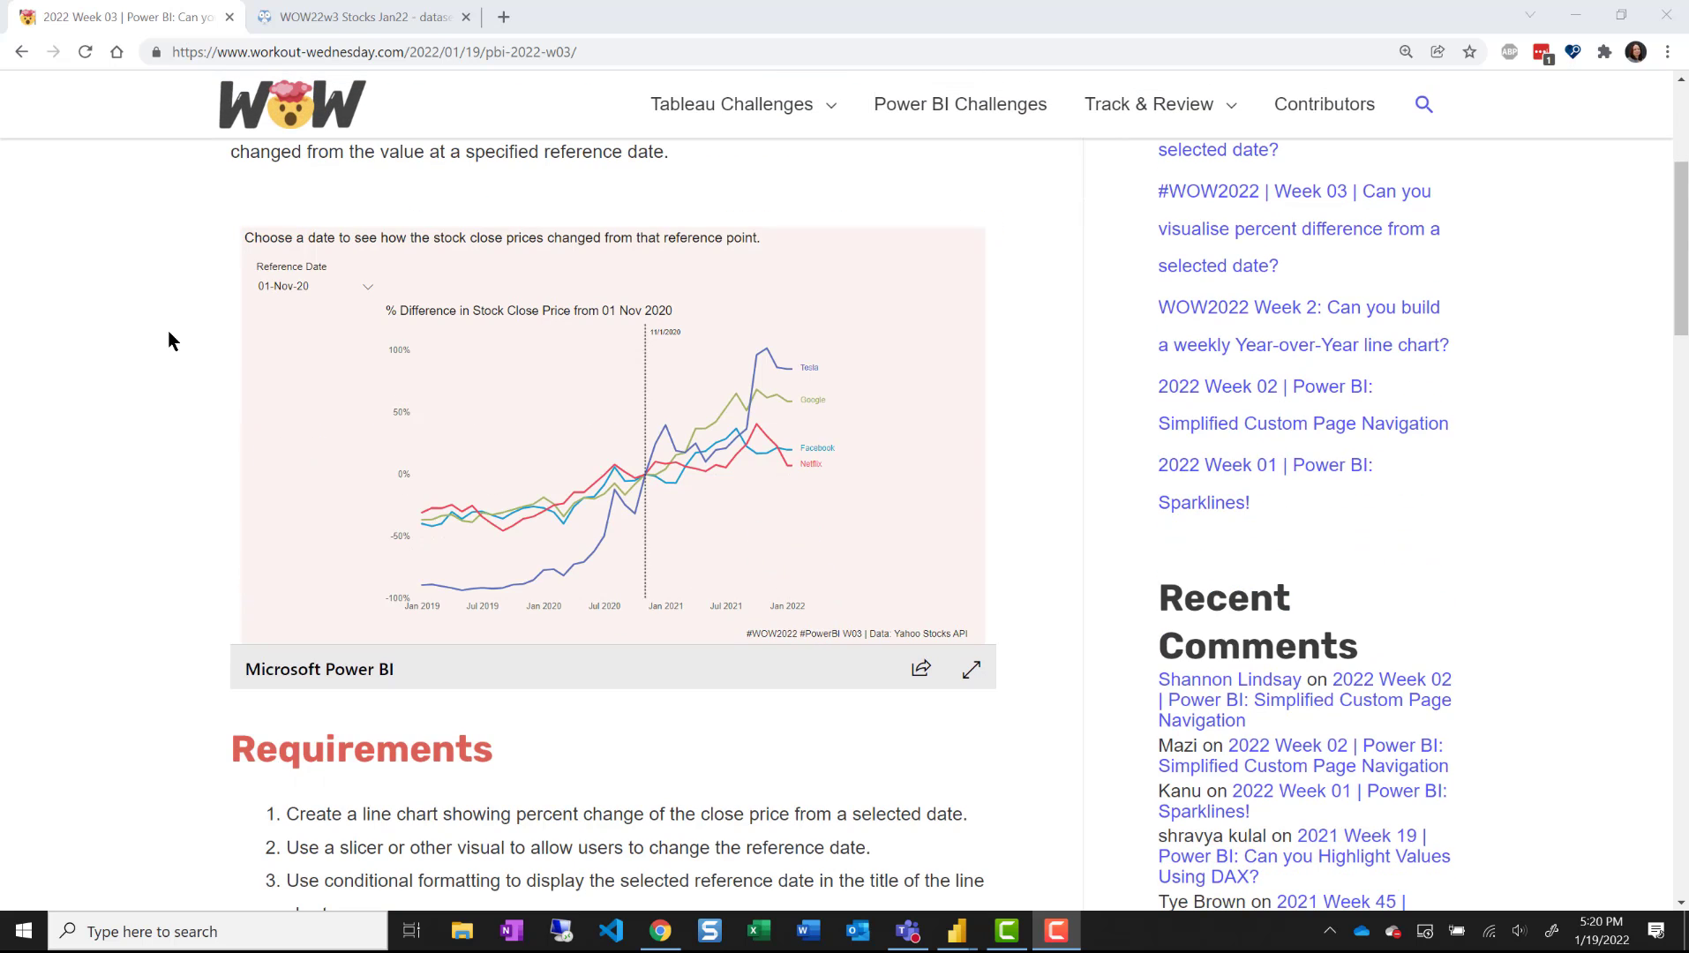
pyautogui.scroll(1, 1381, 296)
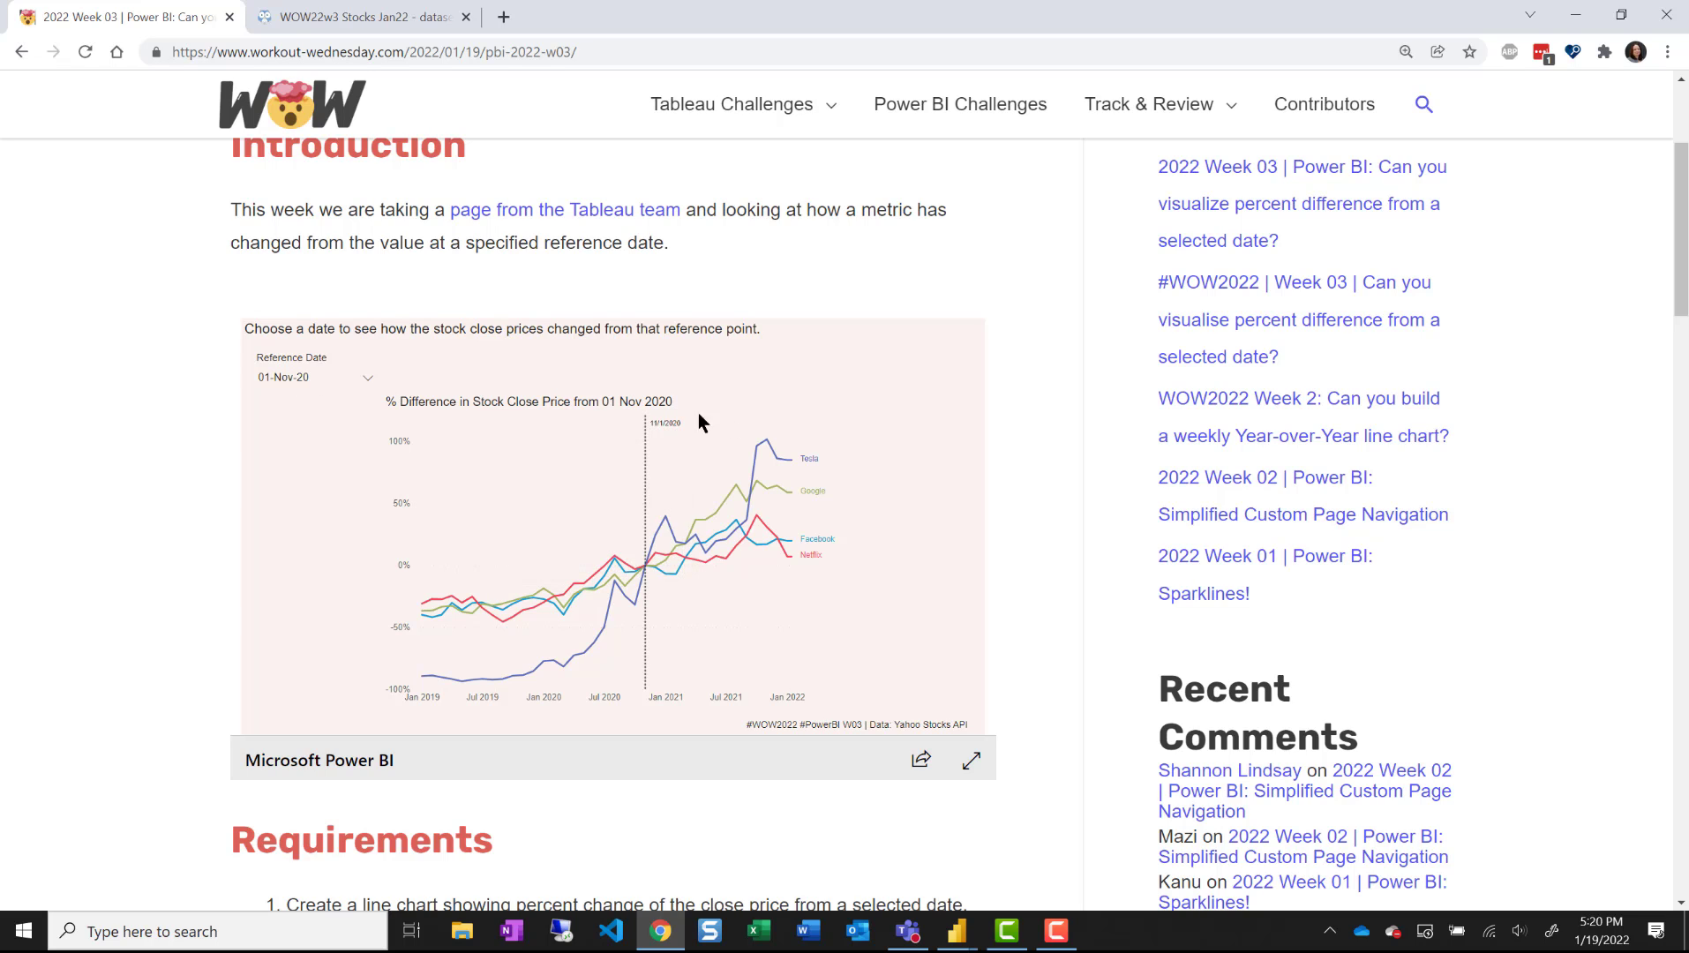
pyautogui.moveTo(793, 465)
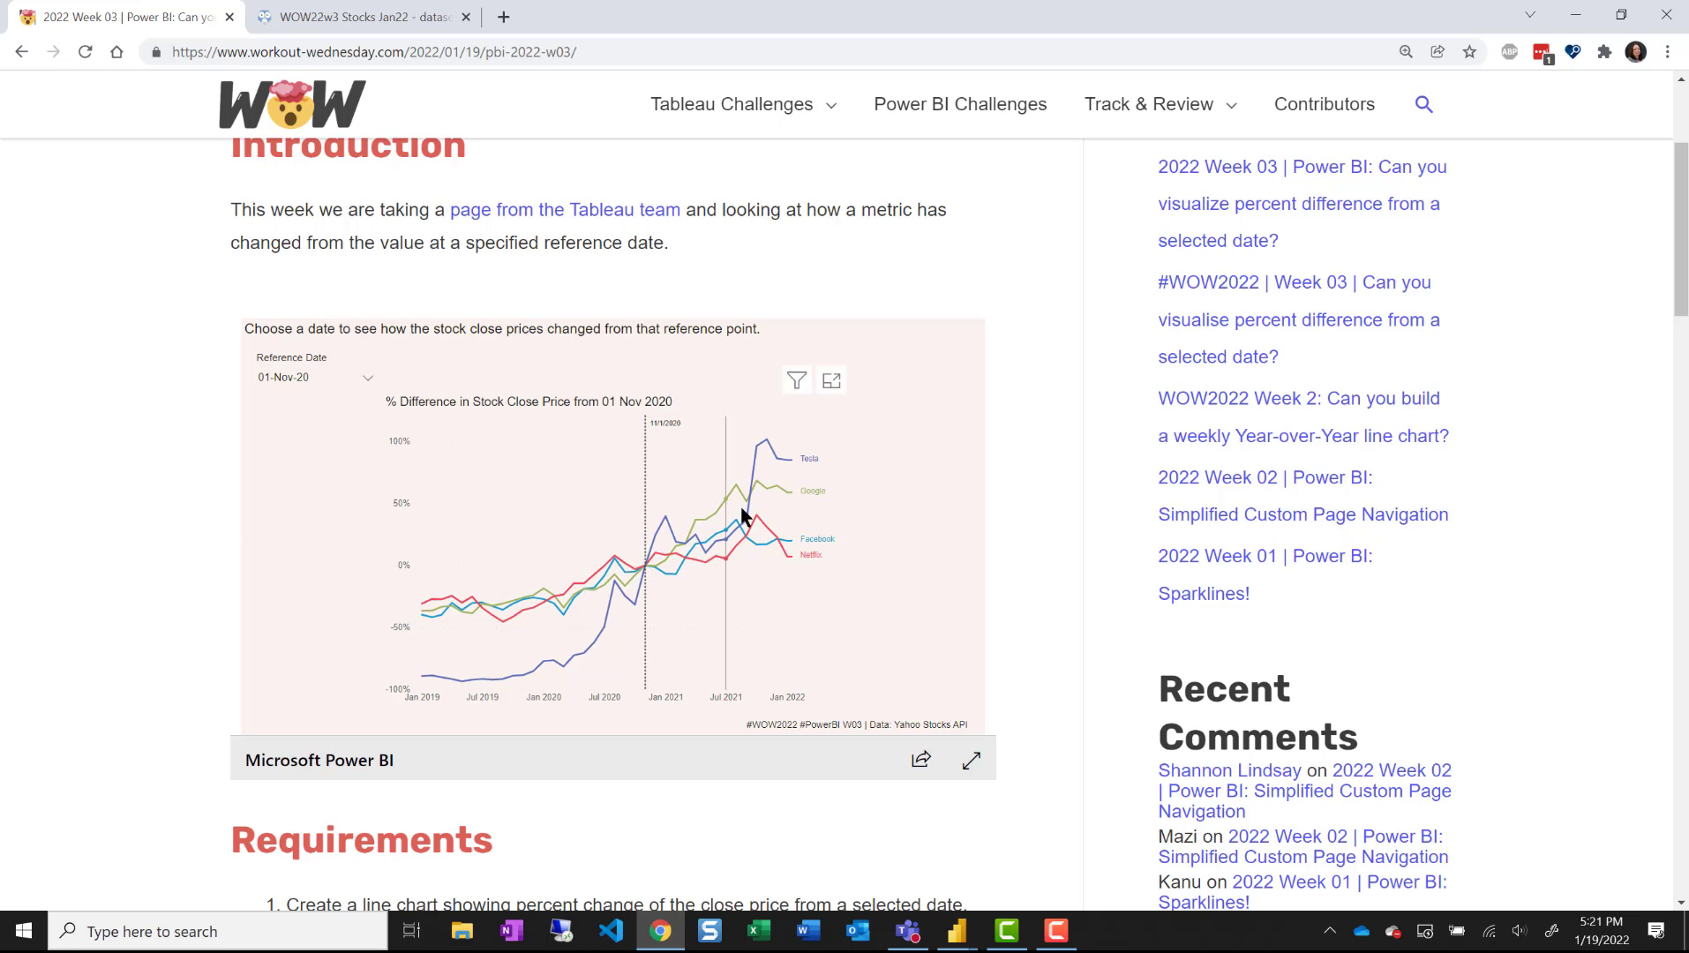
pyautogui.moveTo(781, 551)
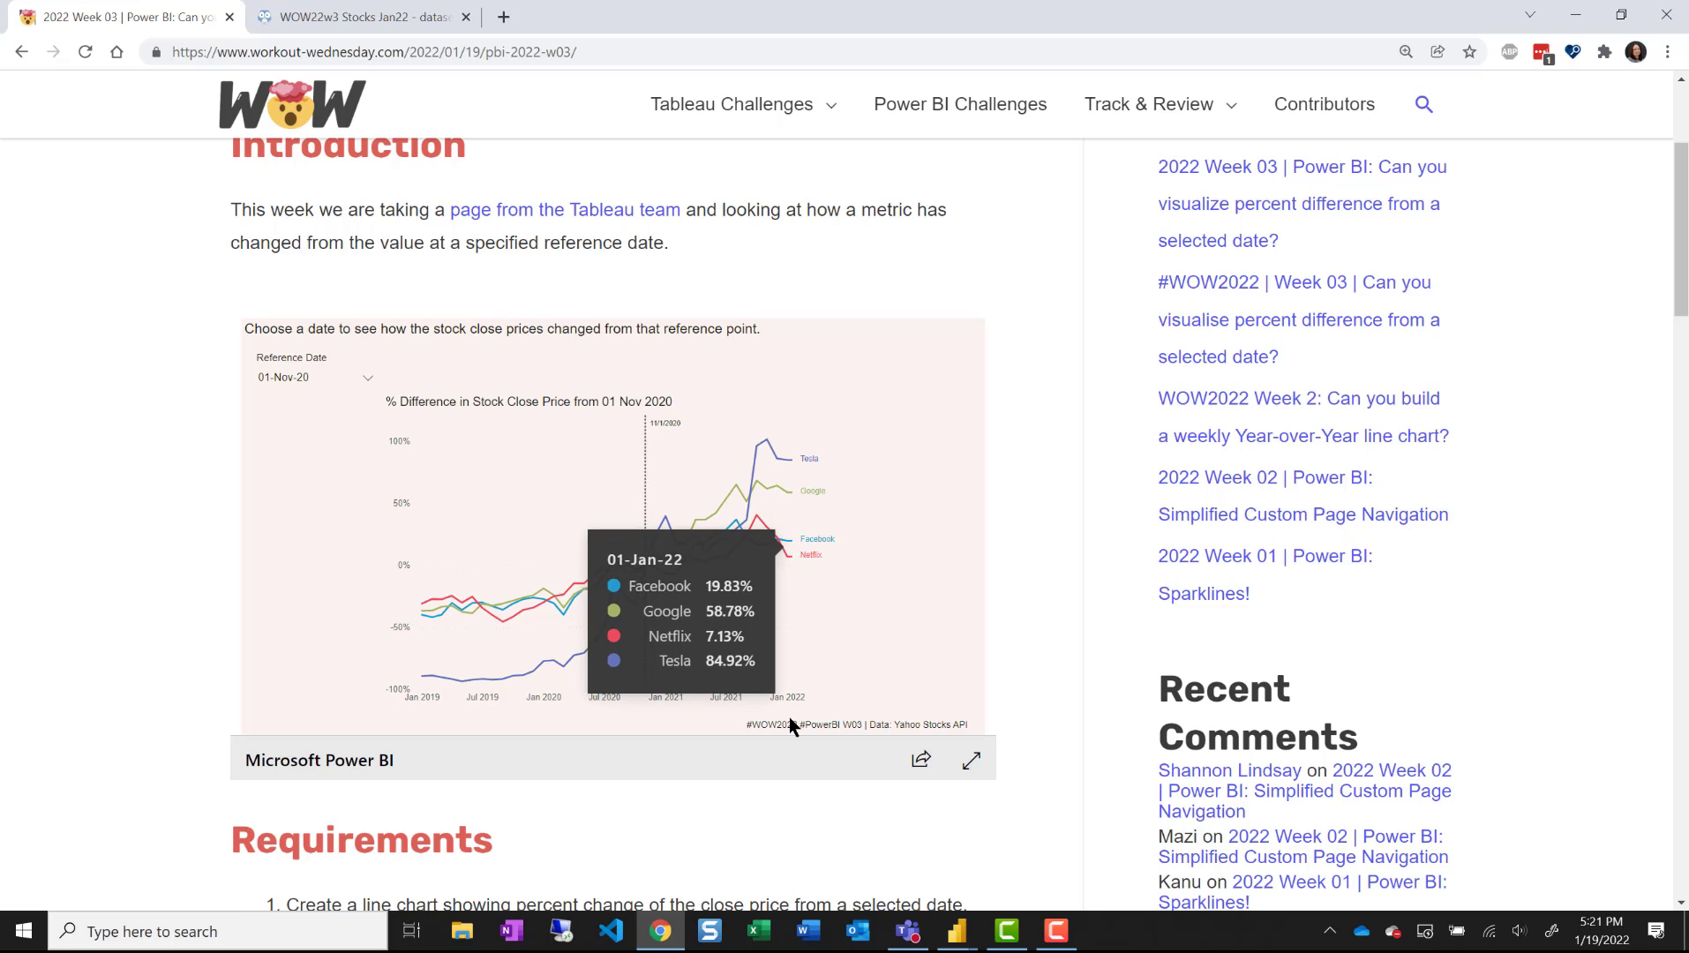
pyautogui.scroll(-4, 789, 716)
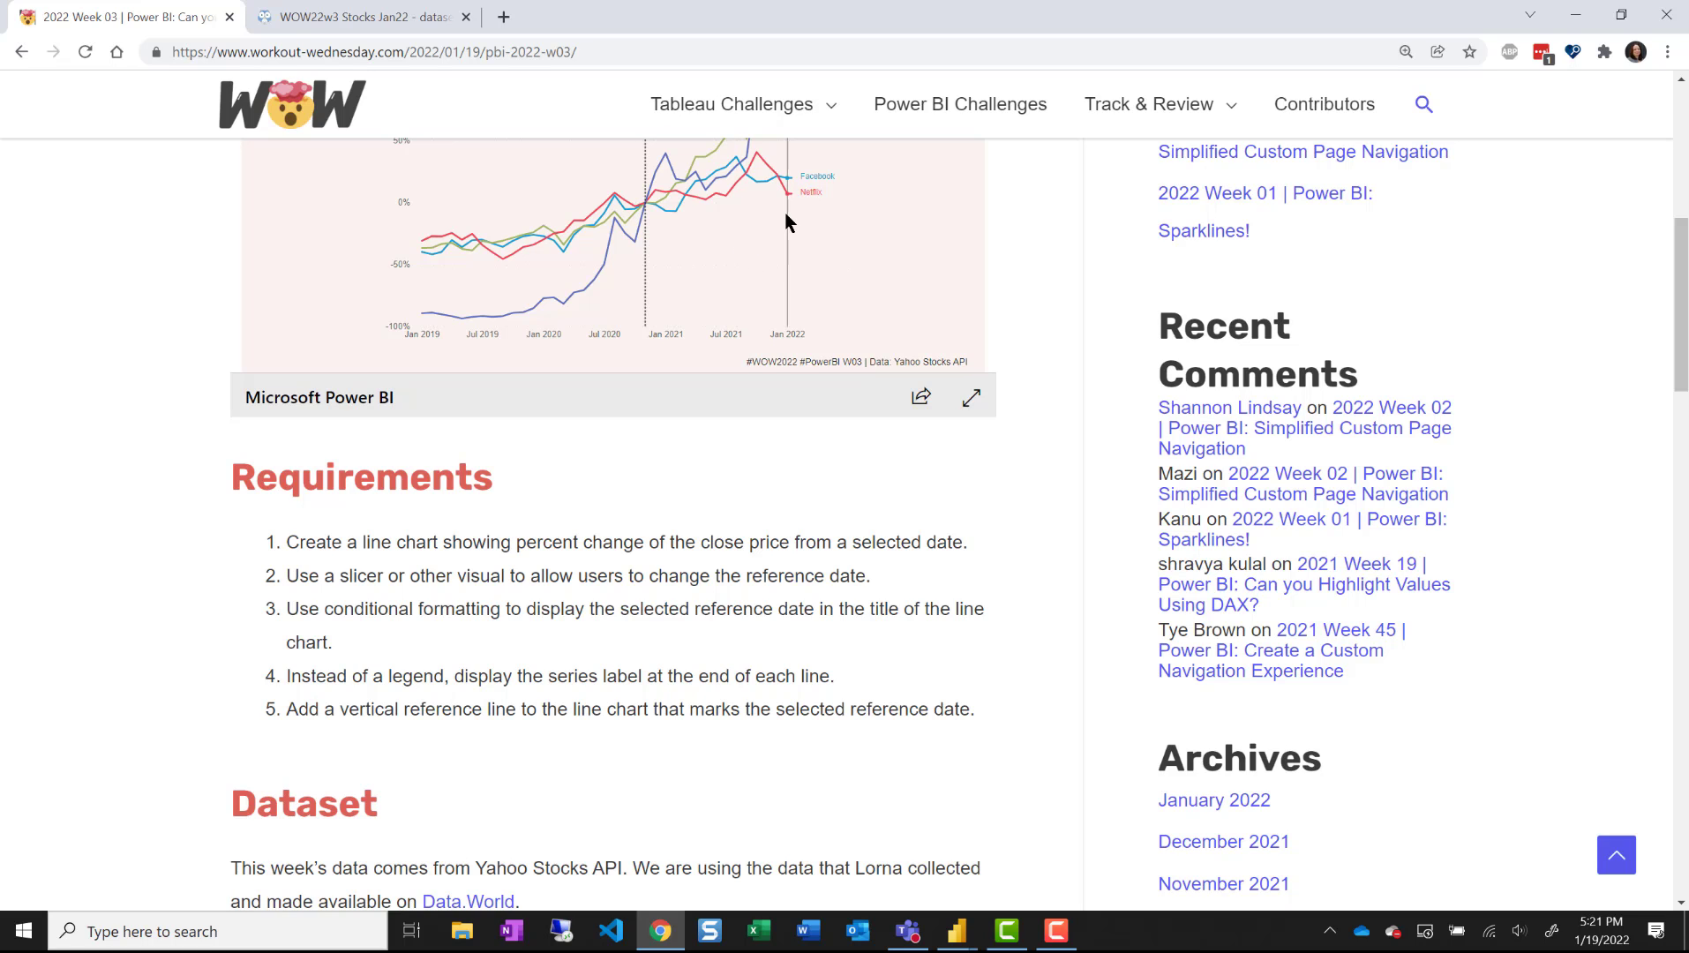
pyautogui.moveTo(788, 222)
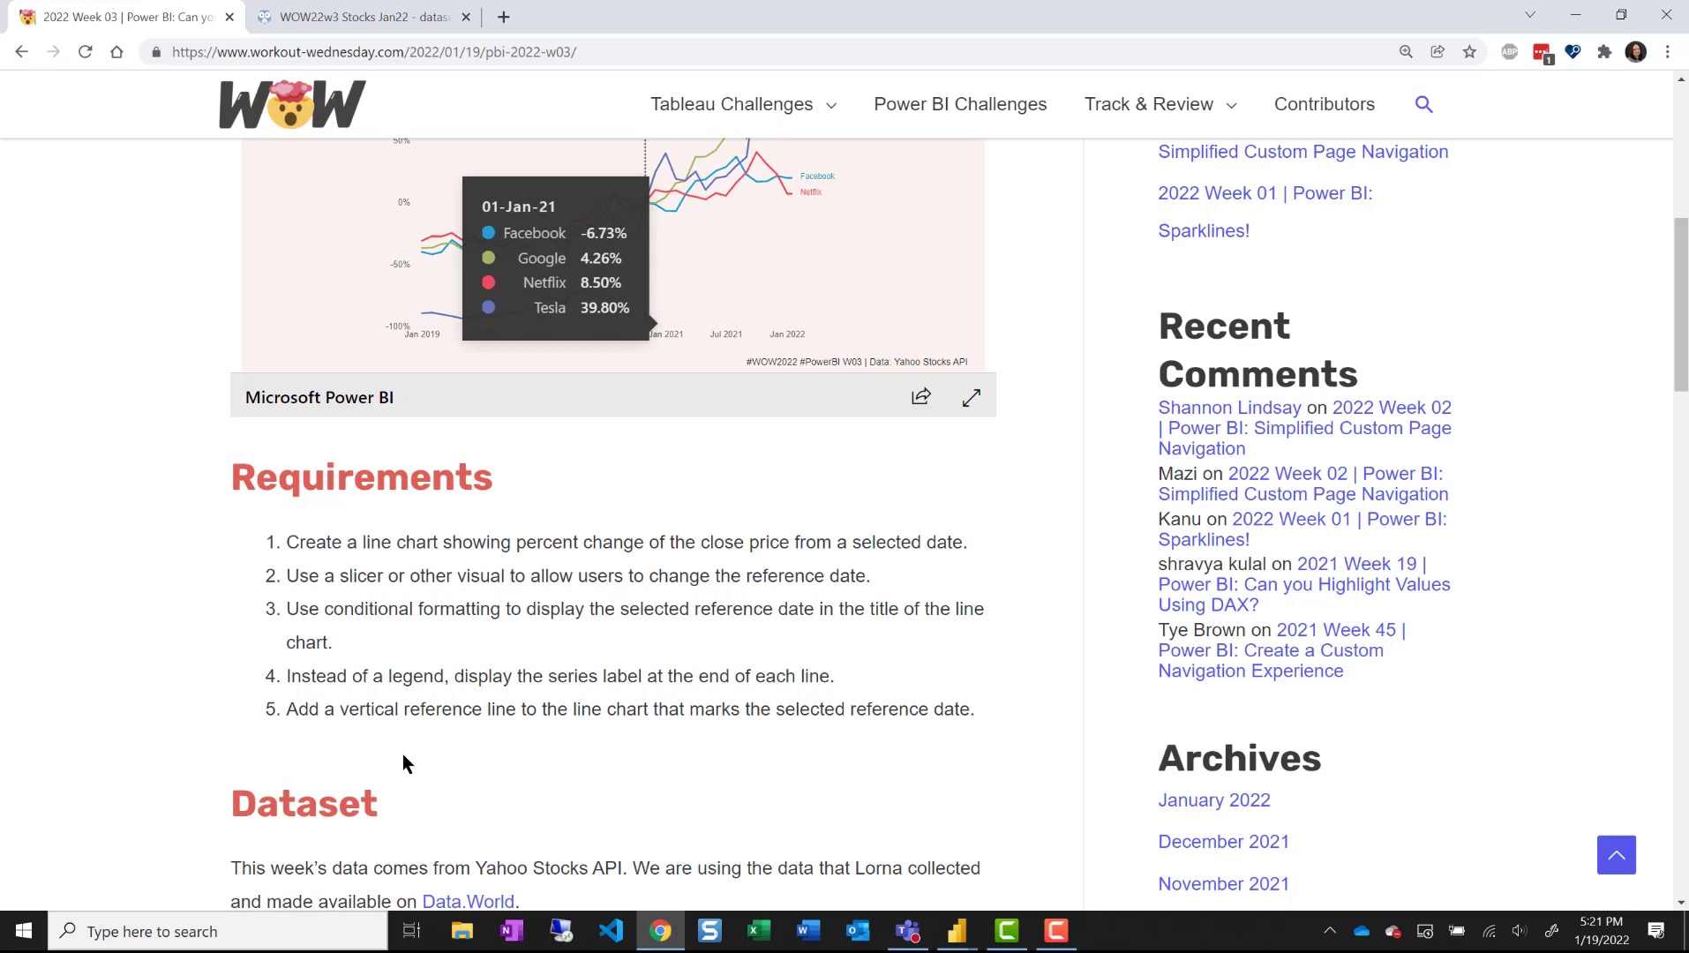
pyautogui.moveTo(1687, 356); pyautogui.dragTo(1687, 309)
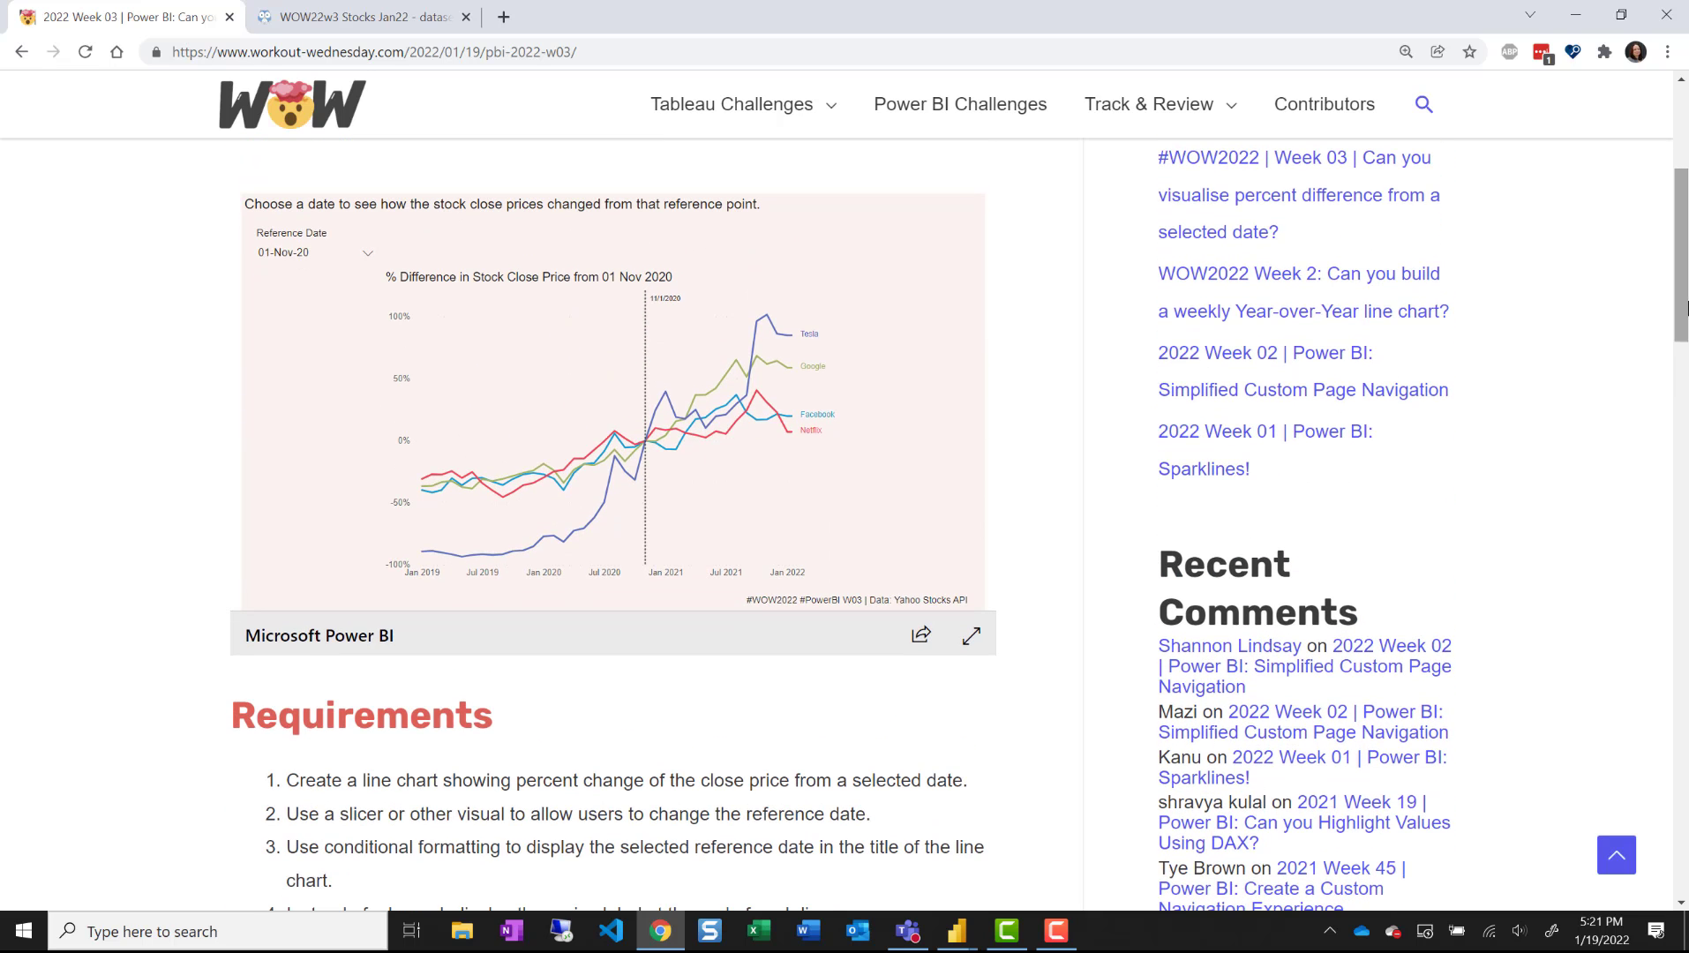
pyautogui.click(352, 251)
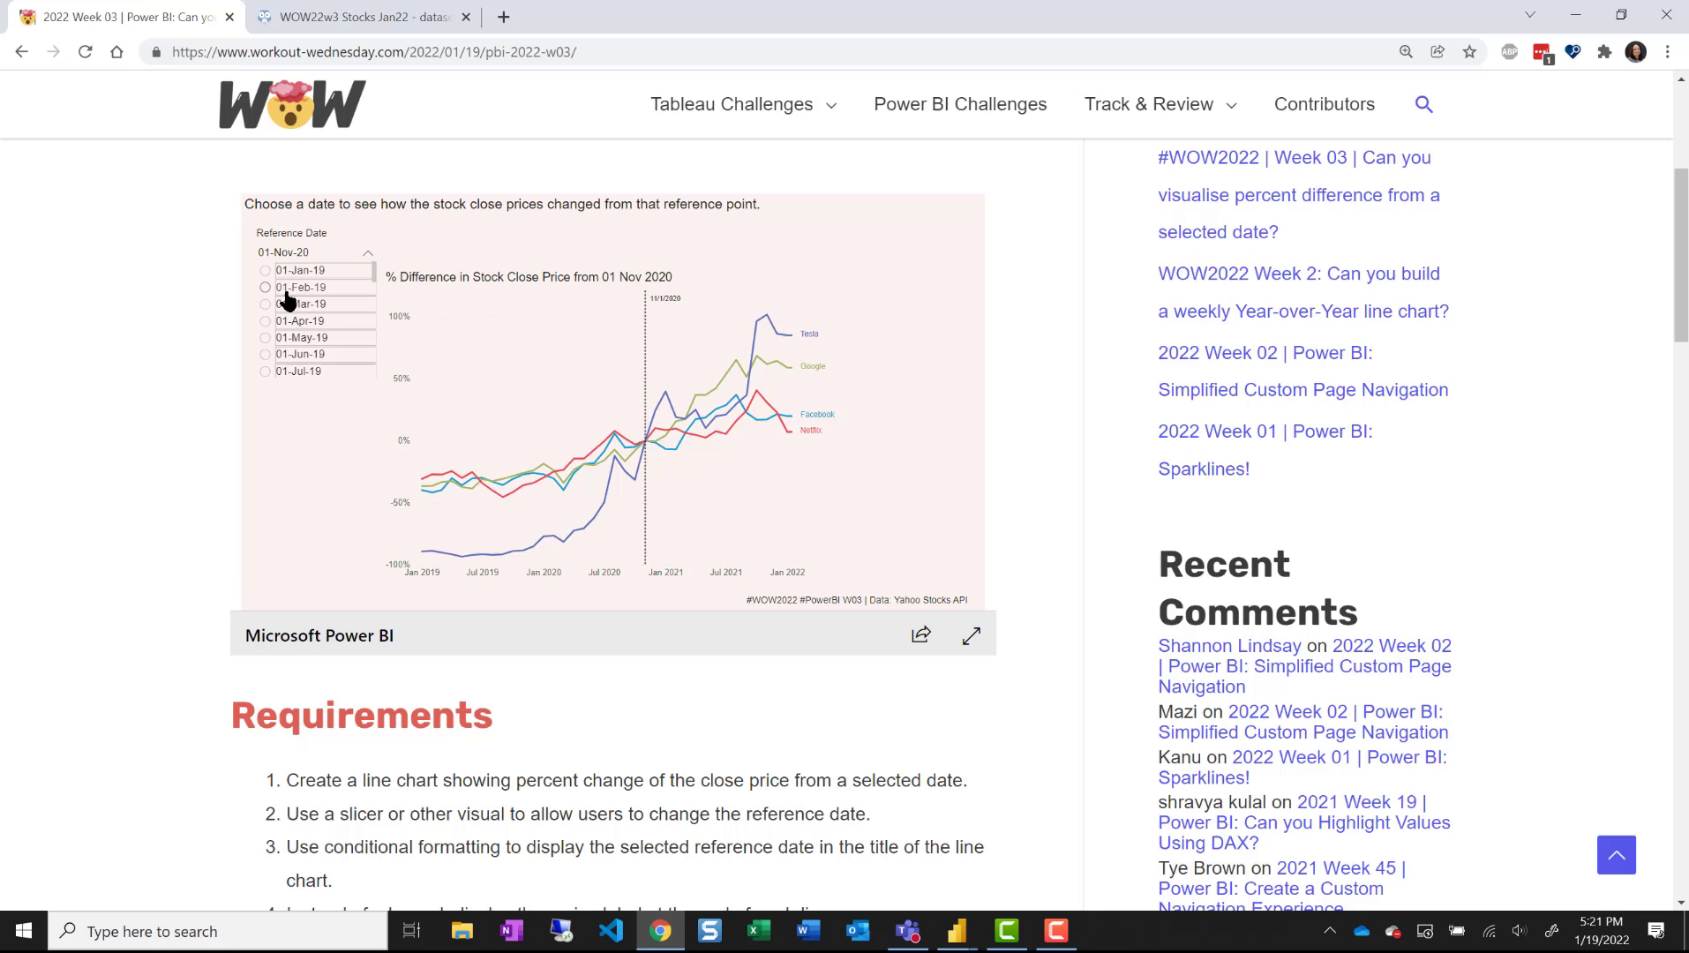
pyautogui.scroll(-6, 268, 320)
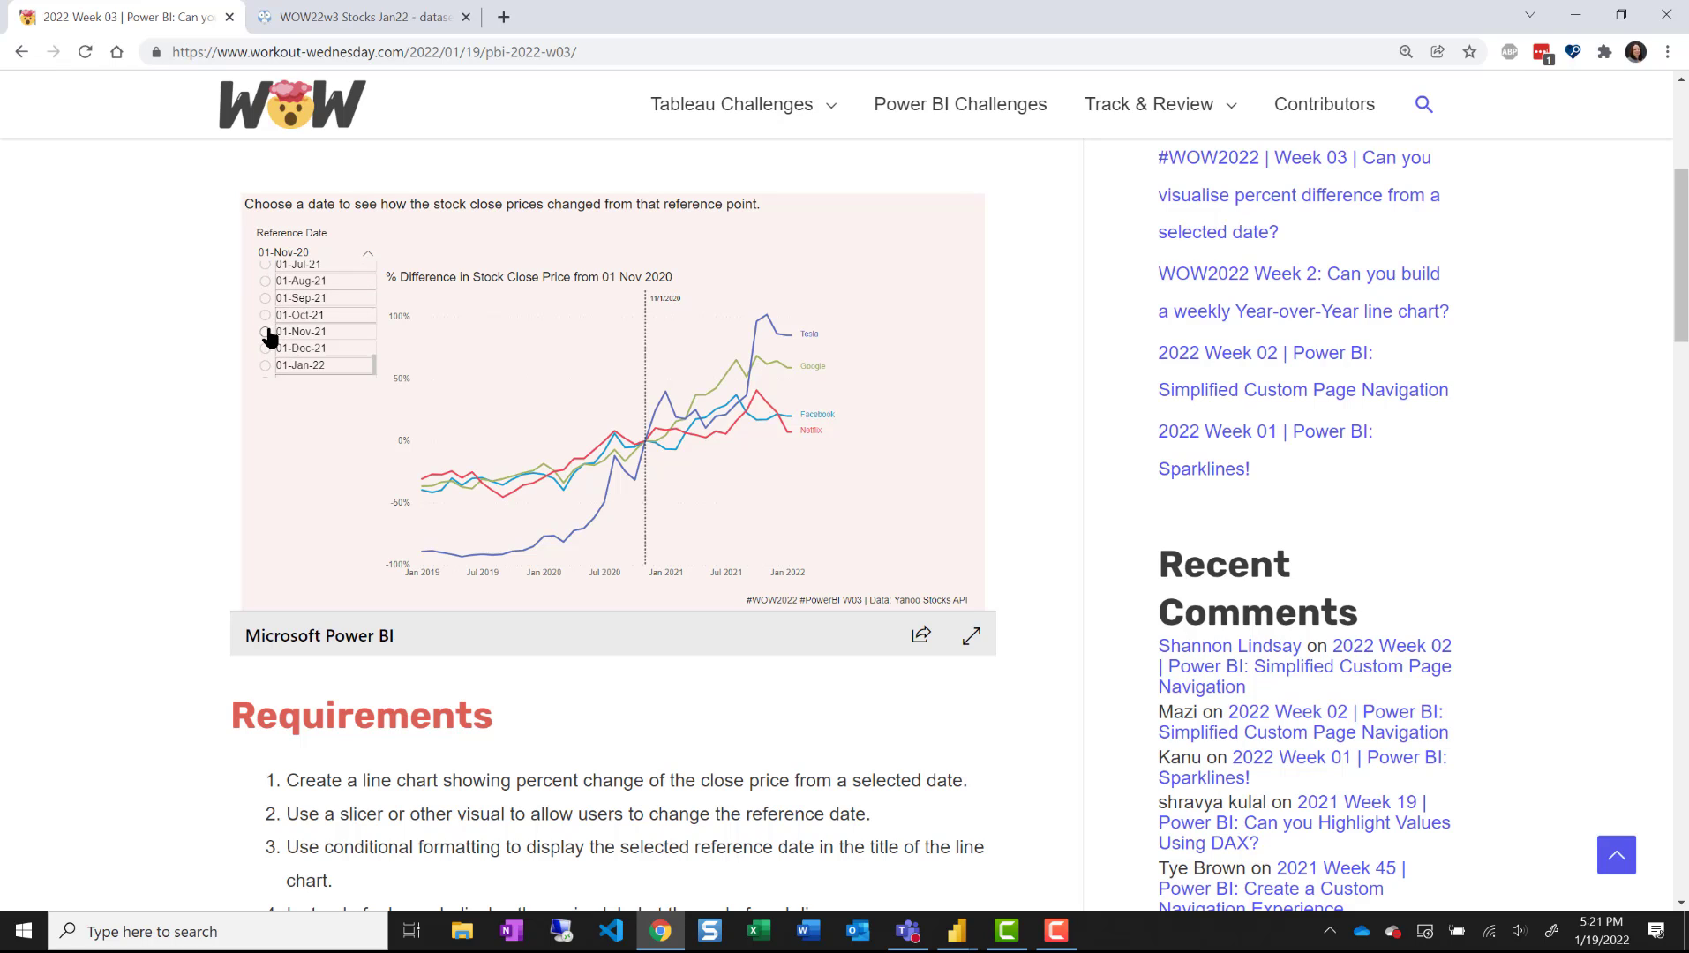
pyautogui.click(268, 282)
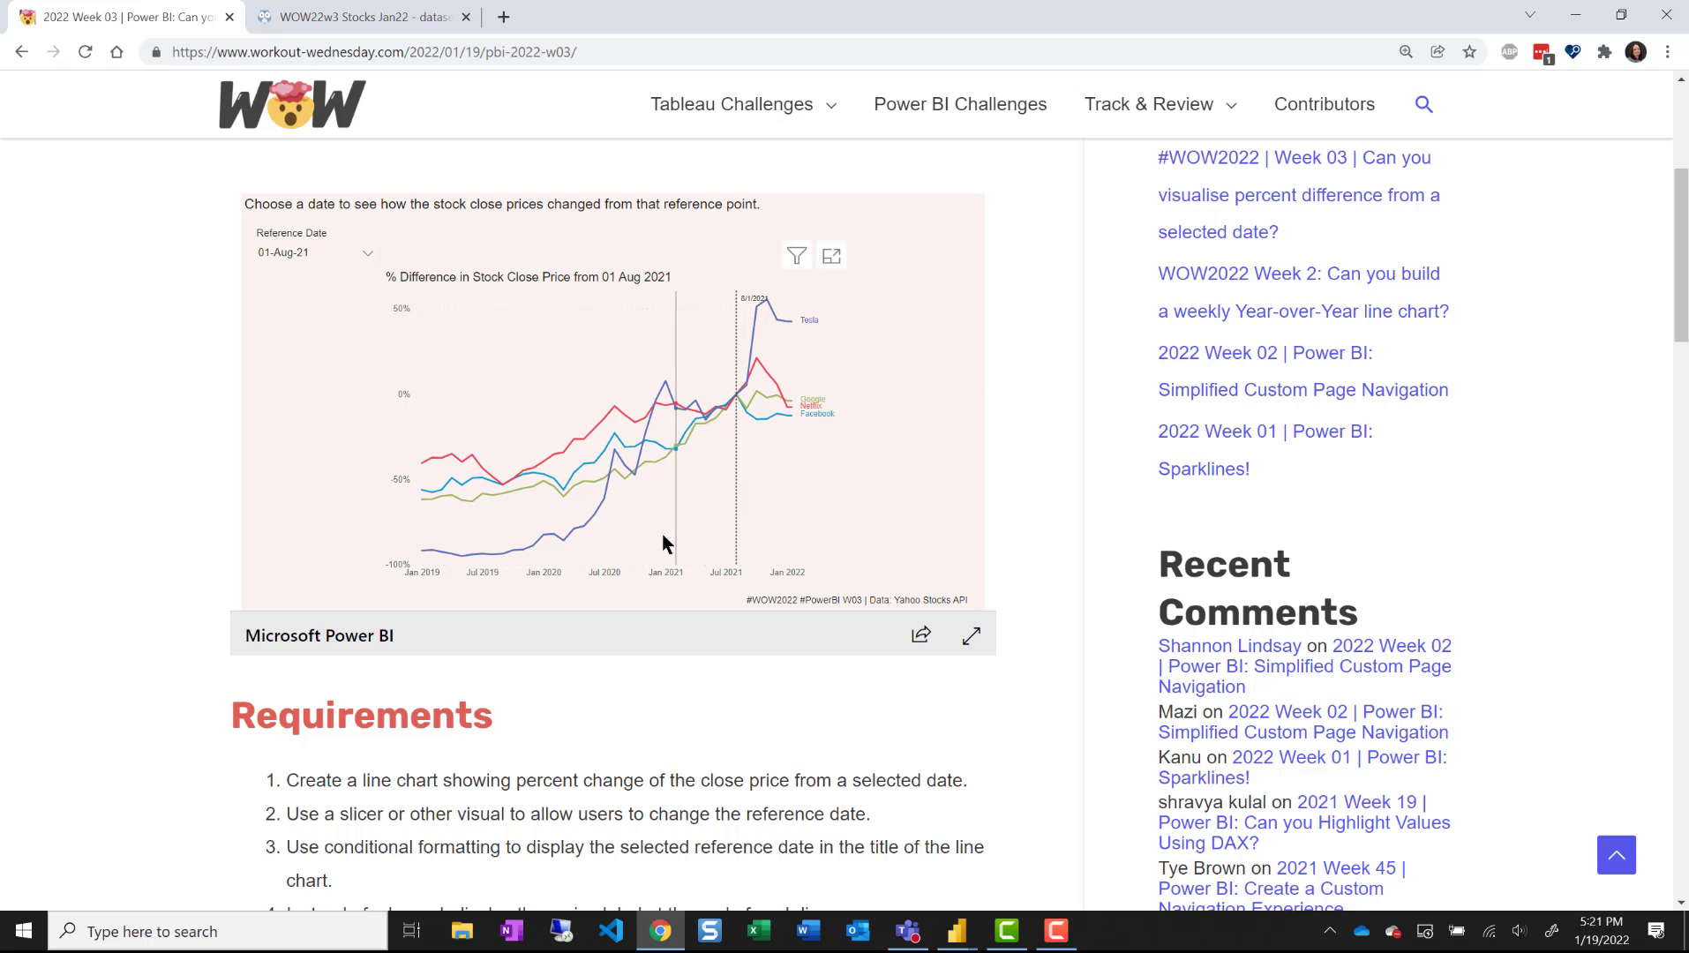
pyautogui.moveTo(697, 508)
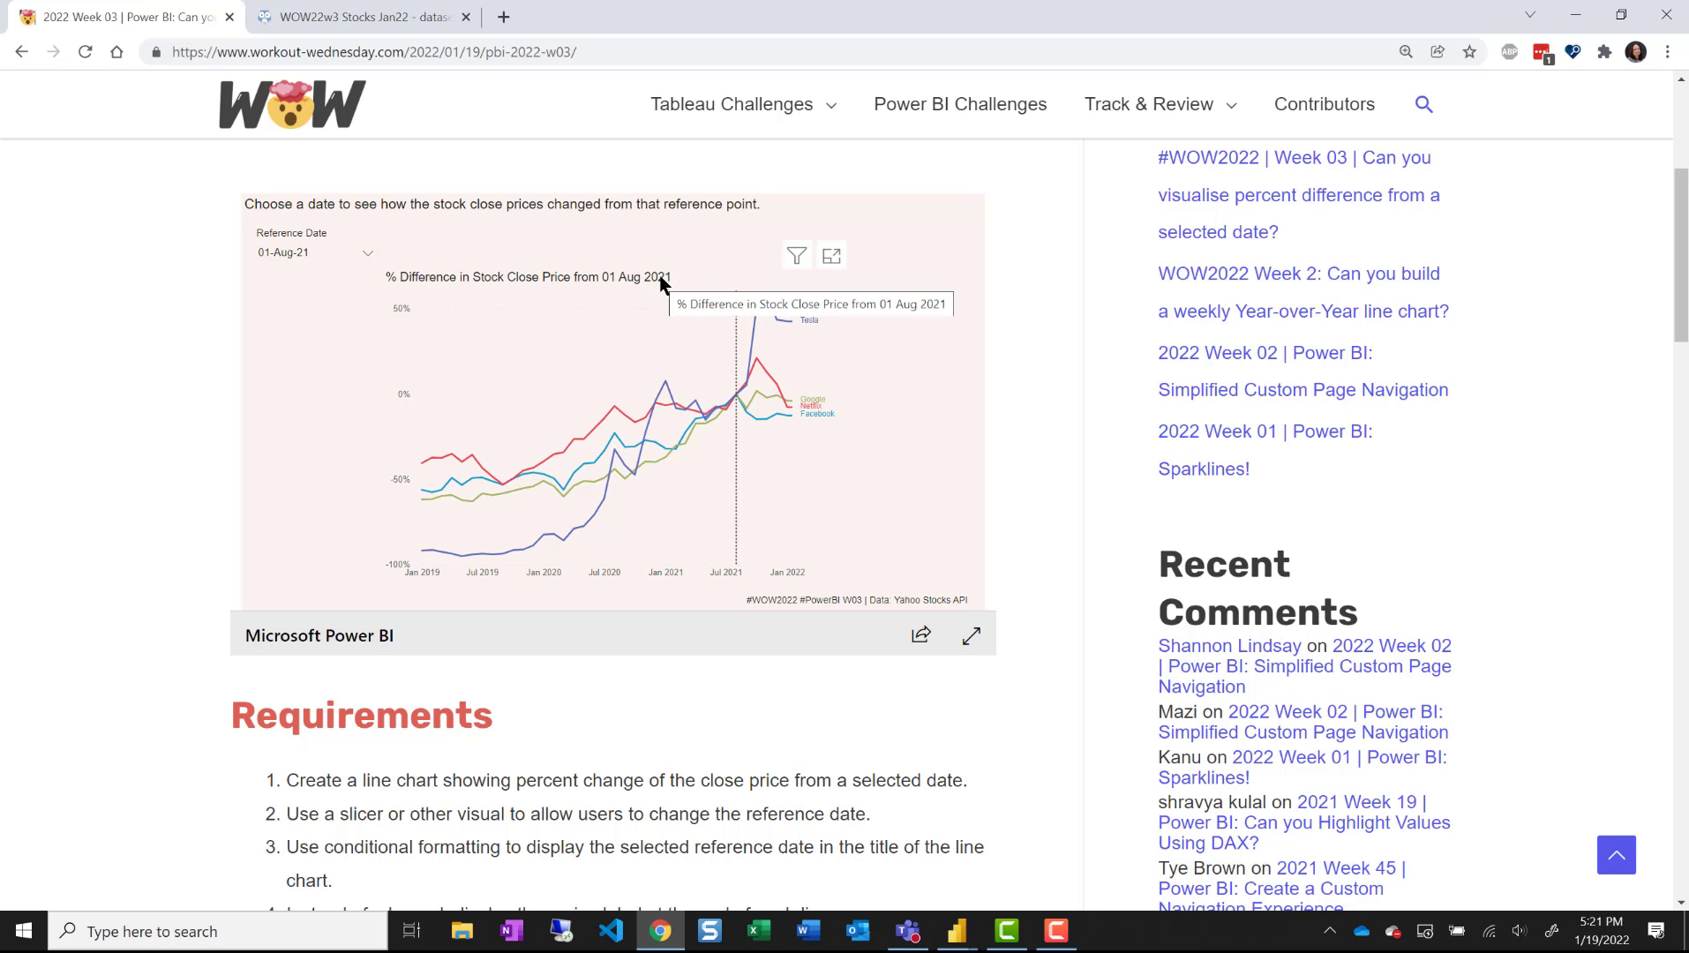
# - Review the five chart requirements and the Yahoo Stocks API Dataset section
pyautogui.scroll(-4, 705, 696)
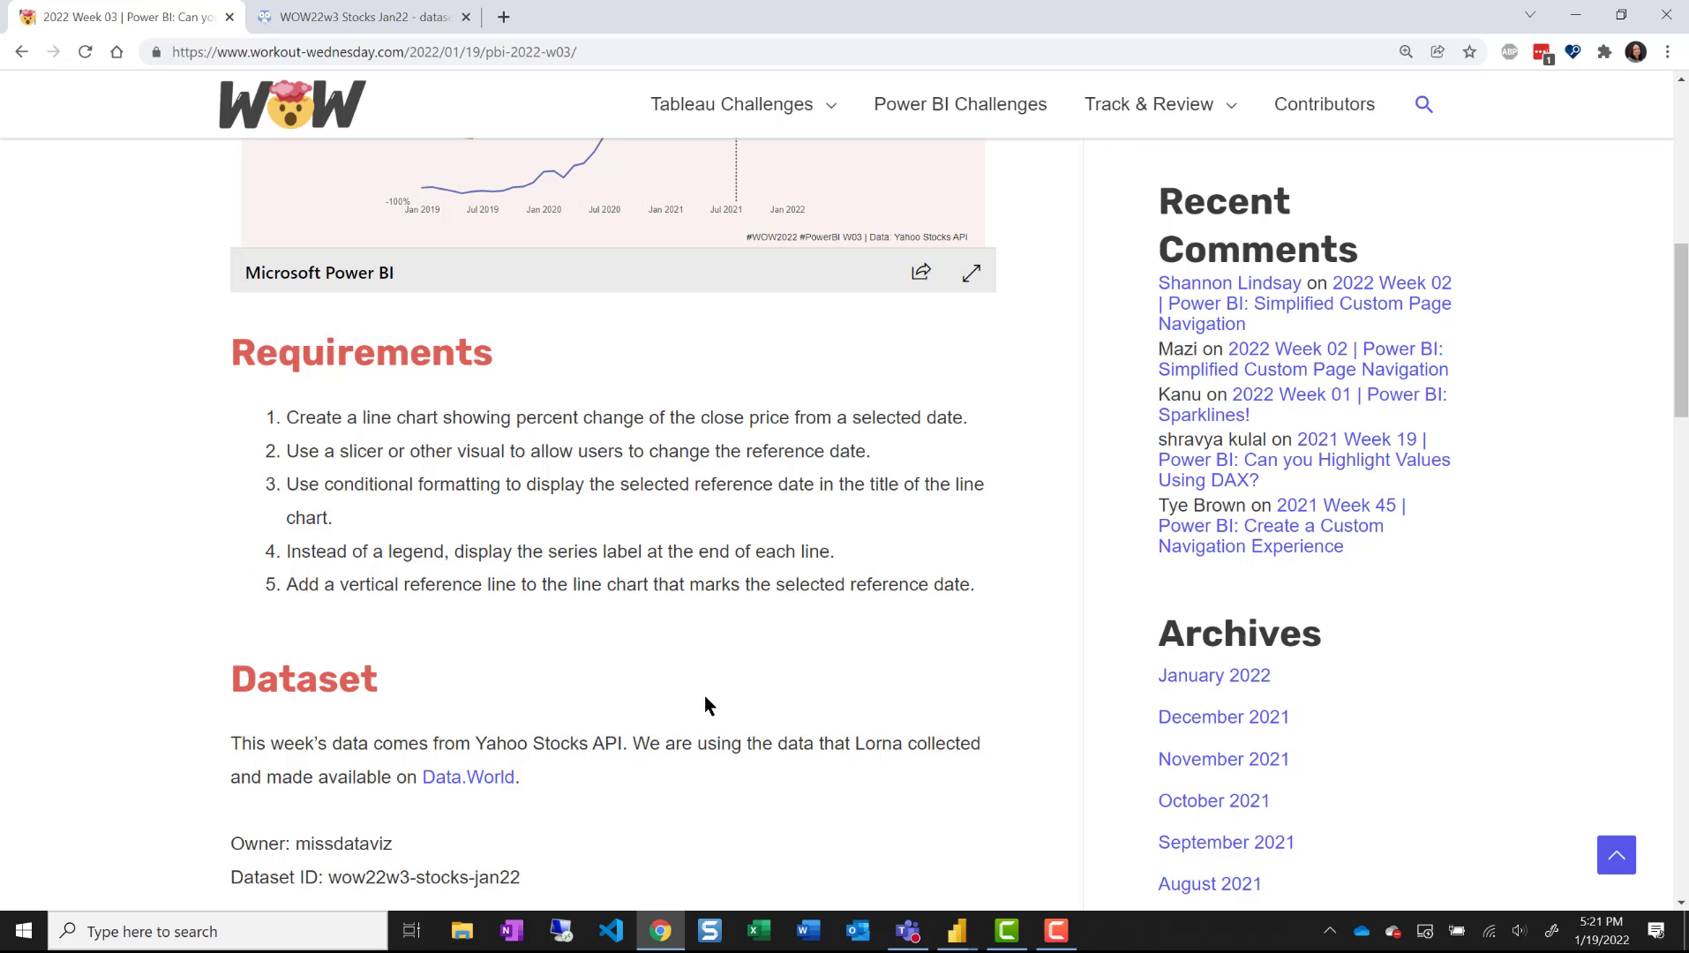
pyautogui.scroll(4, 705, 696)
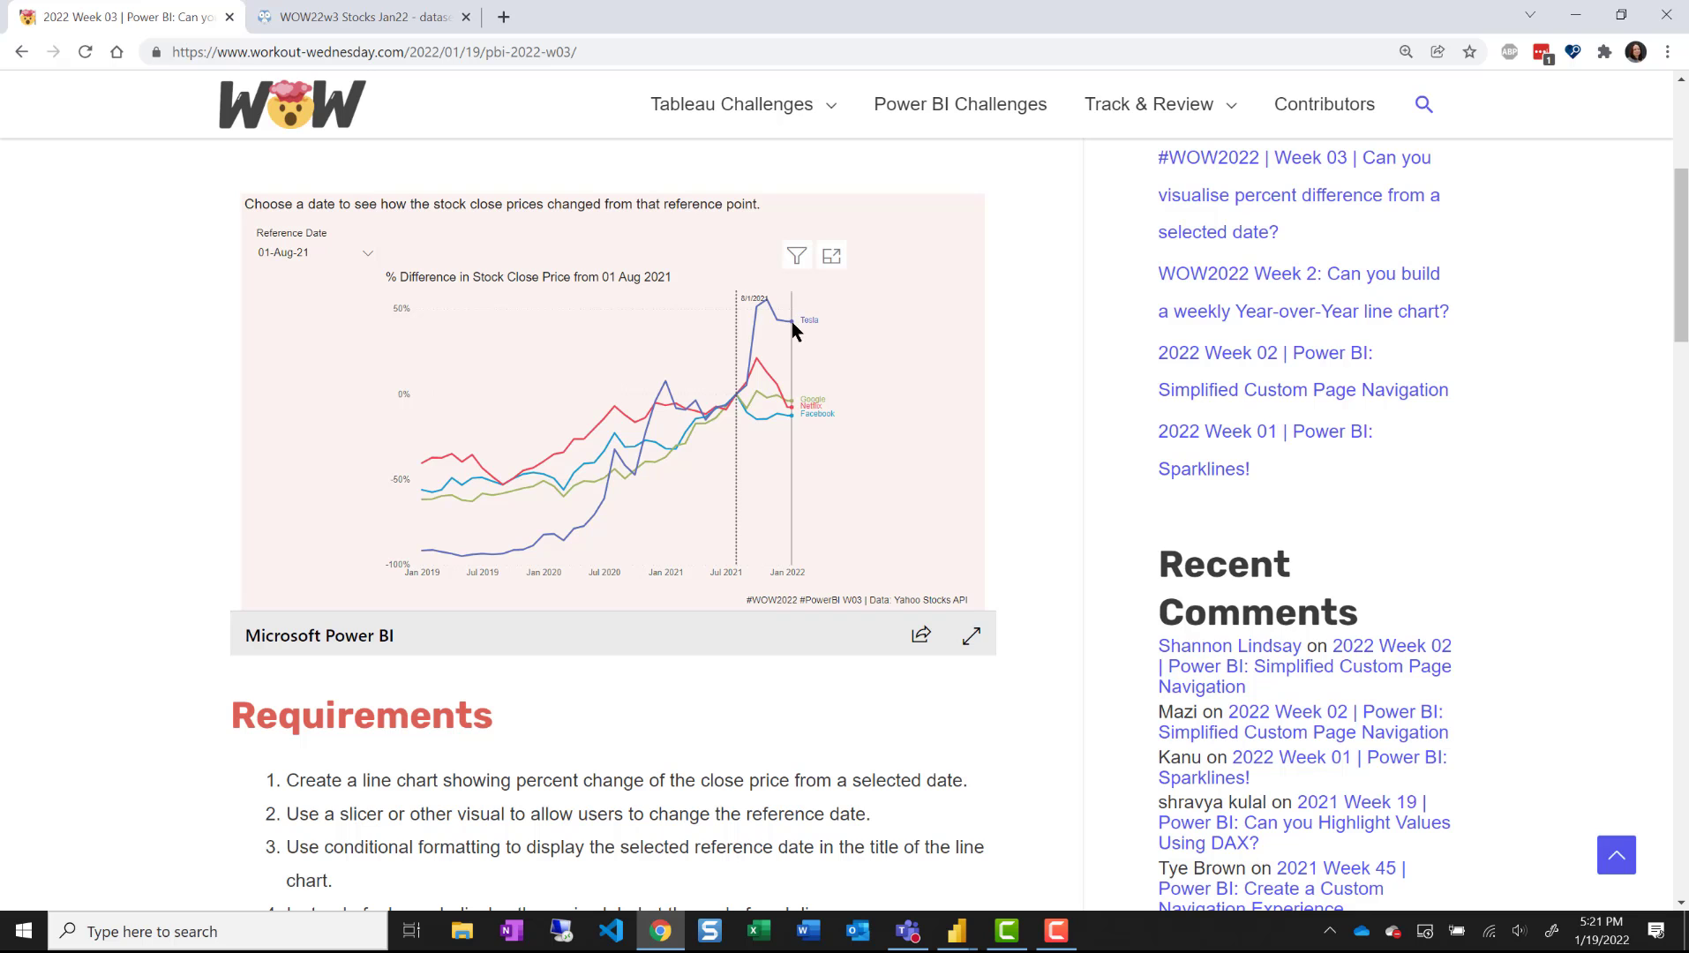
pyautogui.scroll(-4, 509, 393)
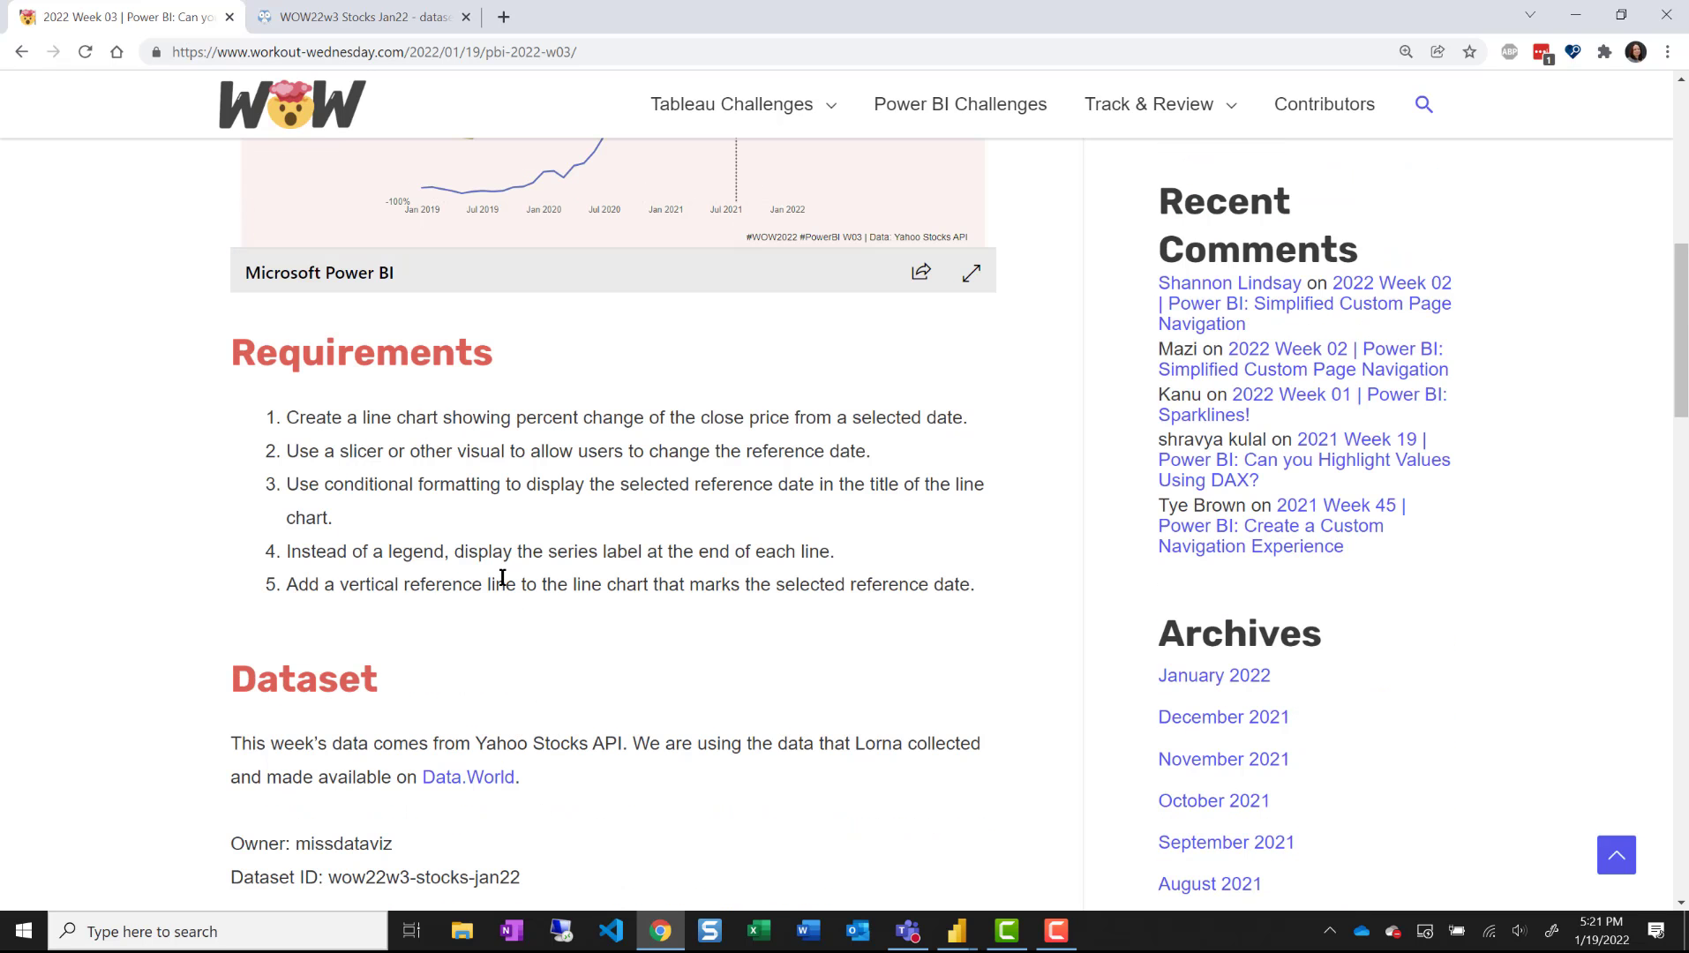
pyautogui.scroll(4, 503, 578)
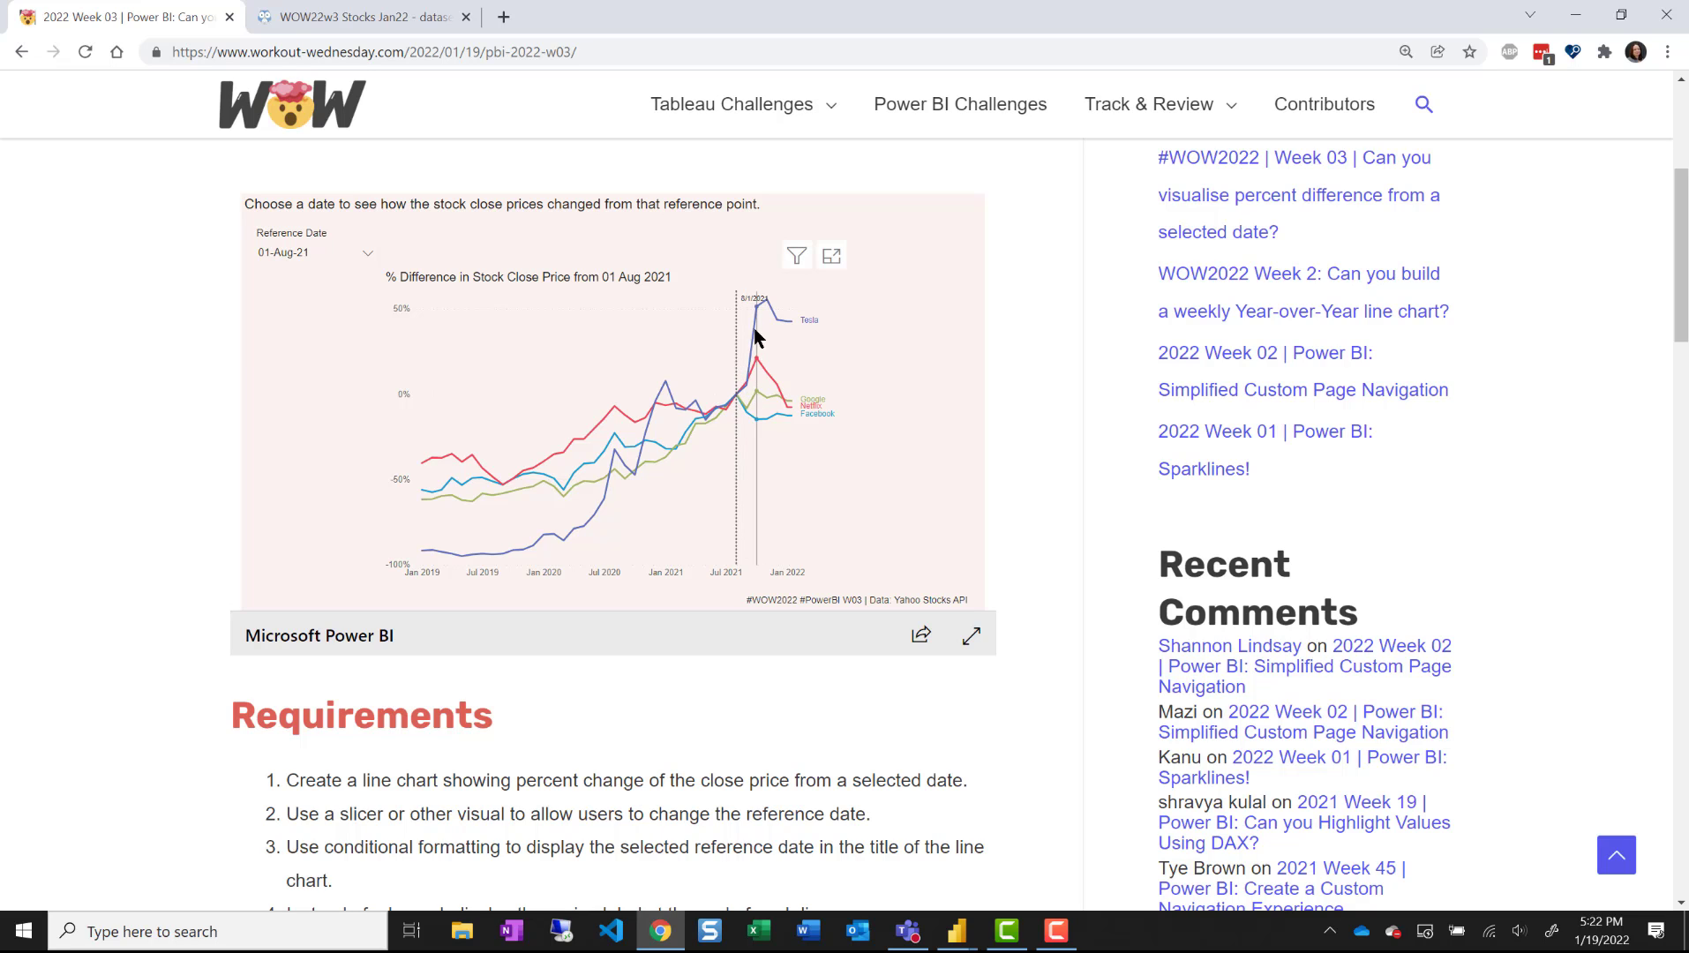
pyautogui.moveTo(773, 309)
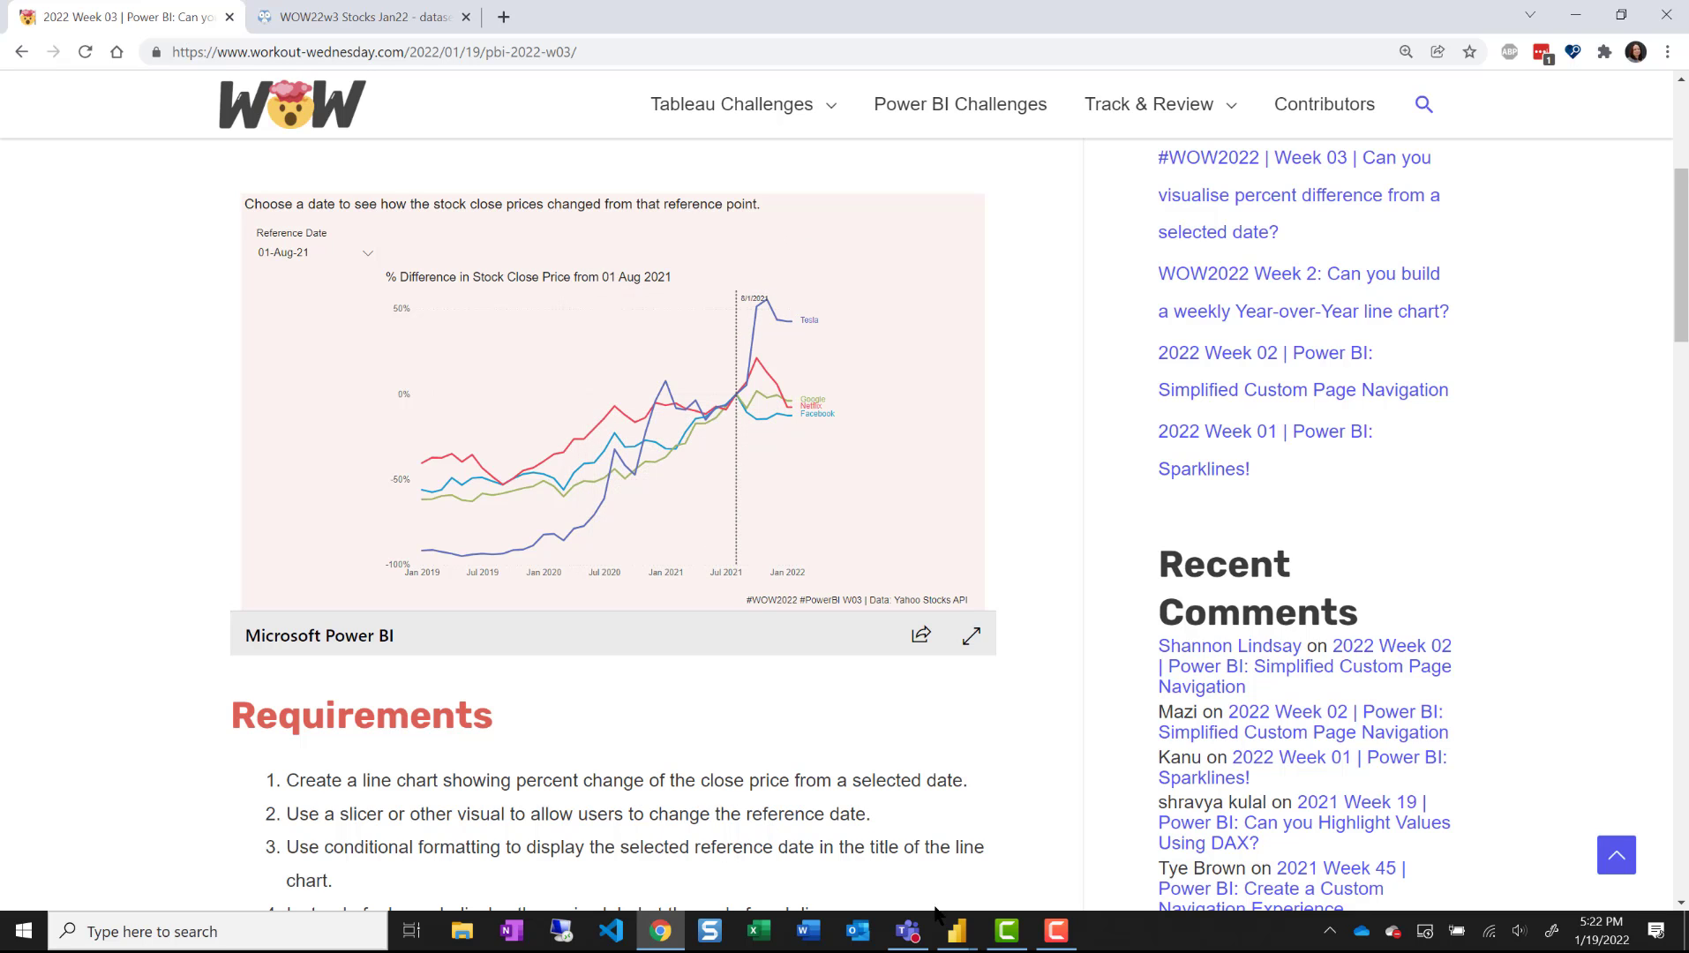
pyautogui.scroll(-4, 882, 821)
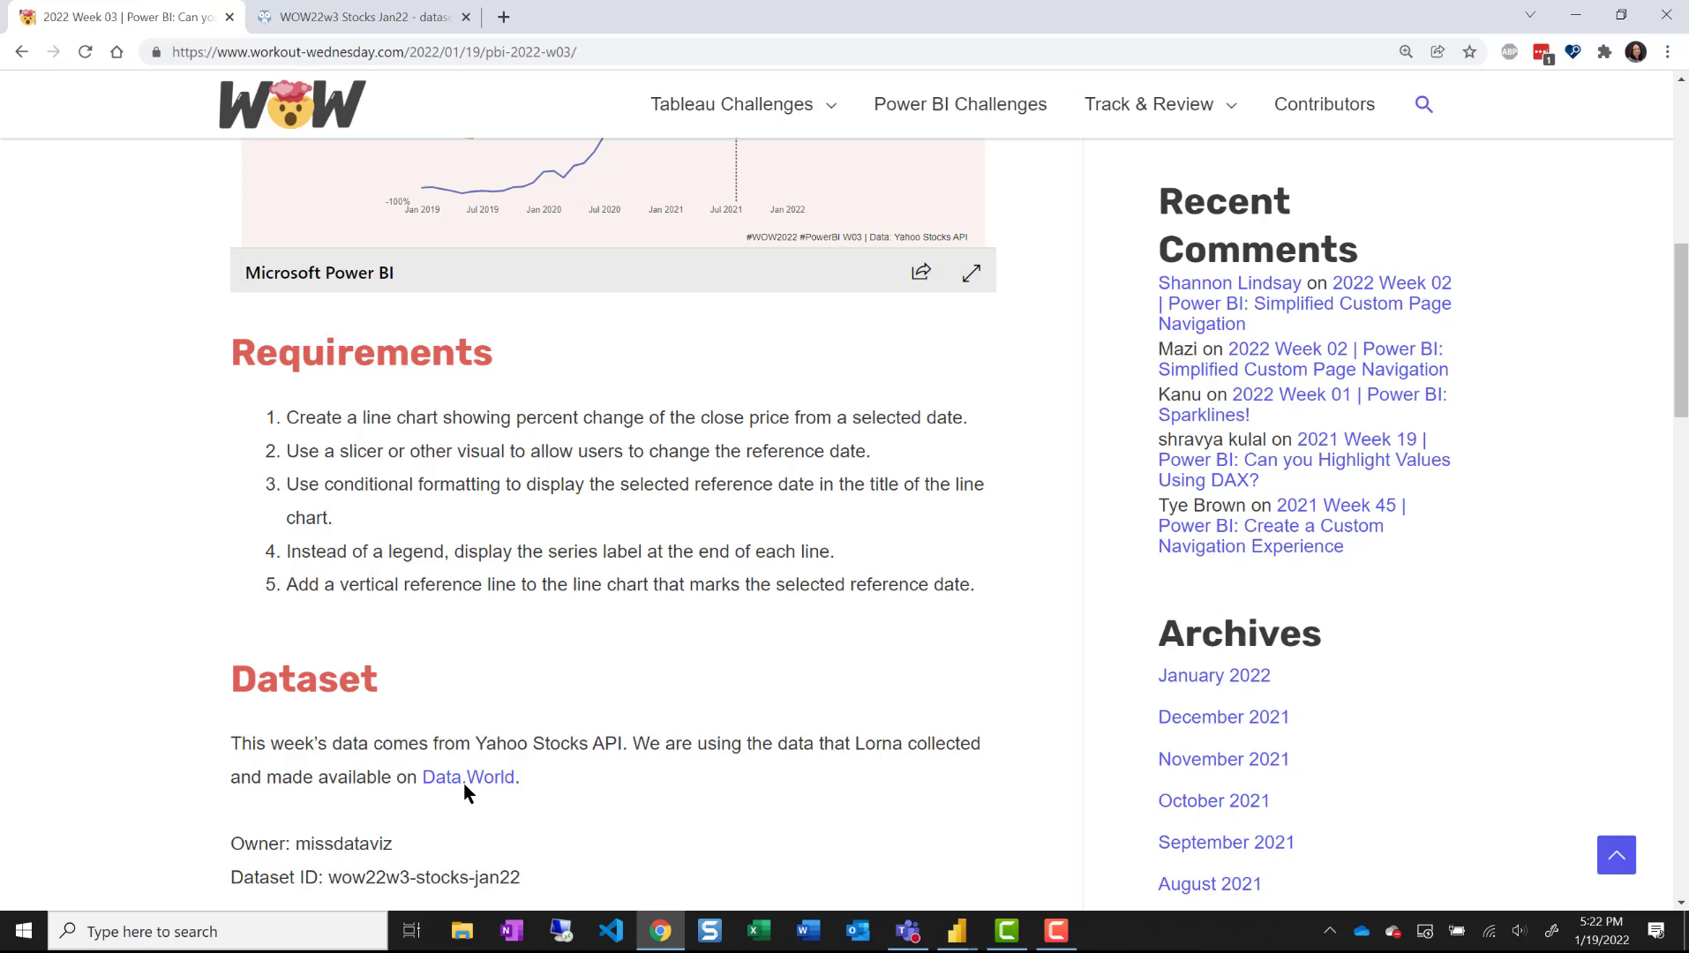
pyautogui.click(411, 14)
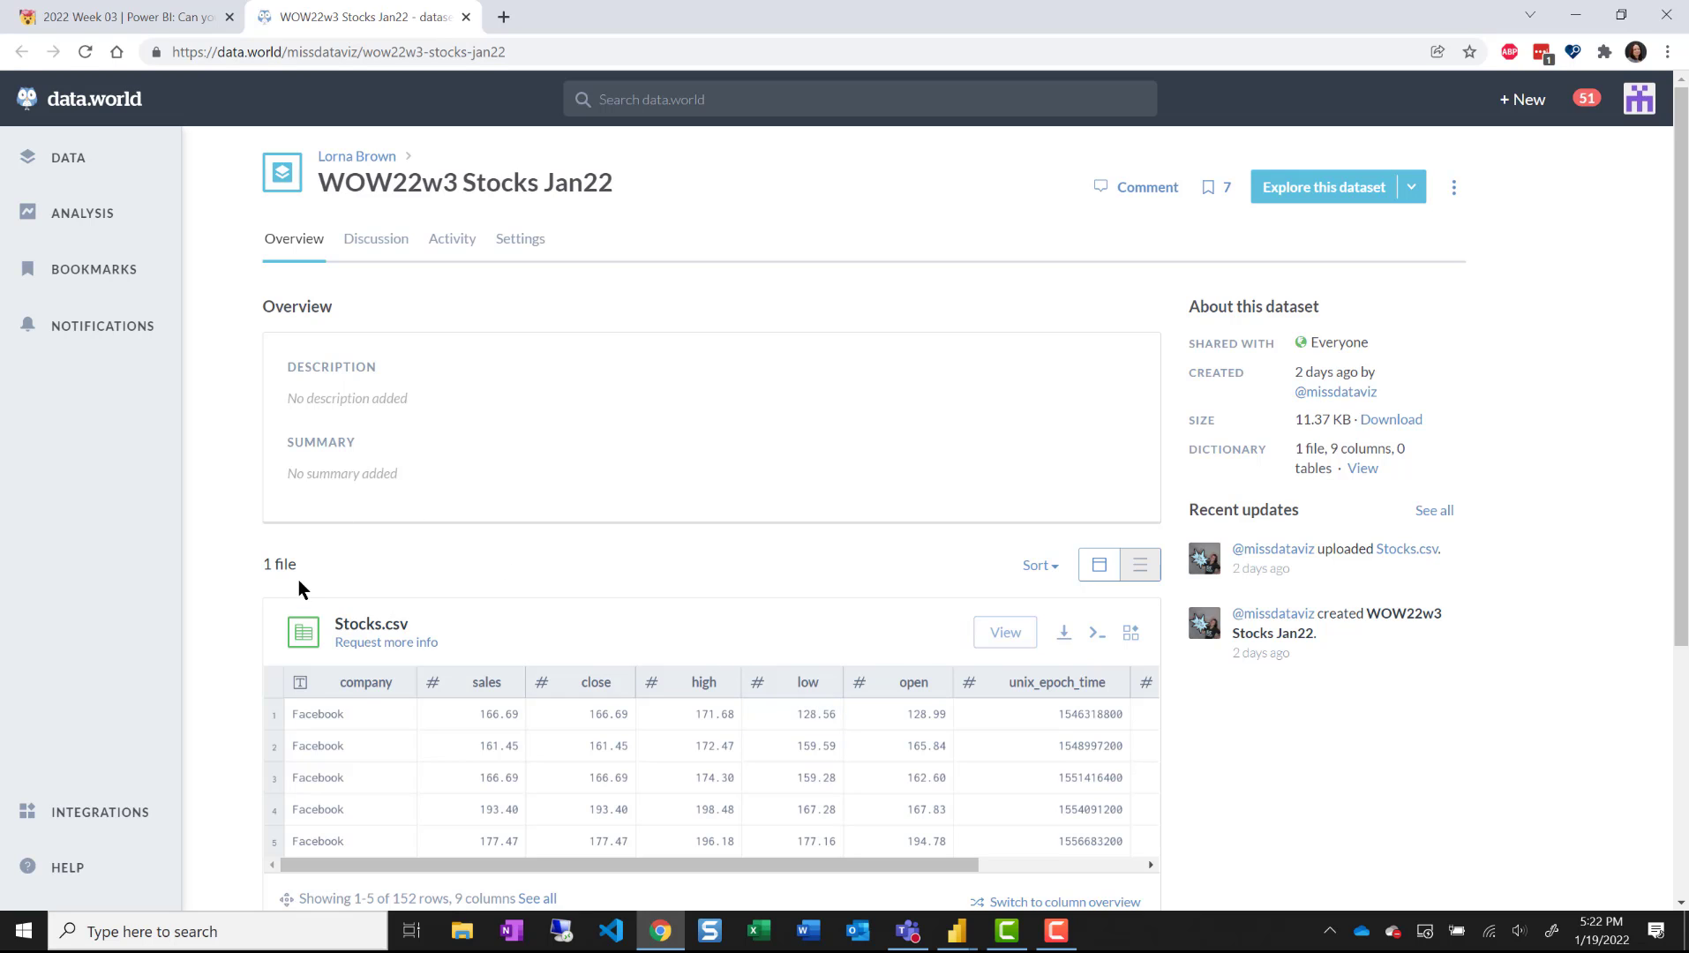
pyautogui.moveTo(957, 931)
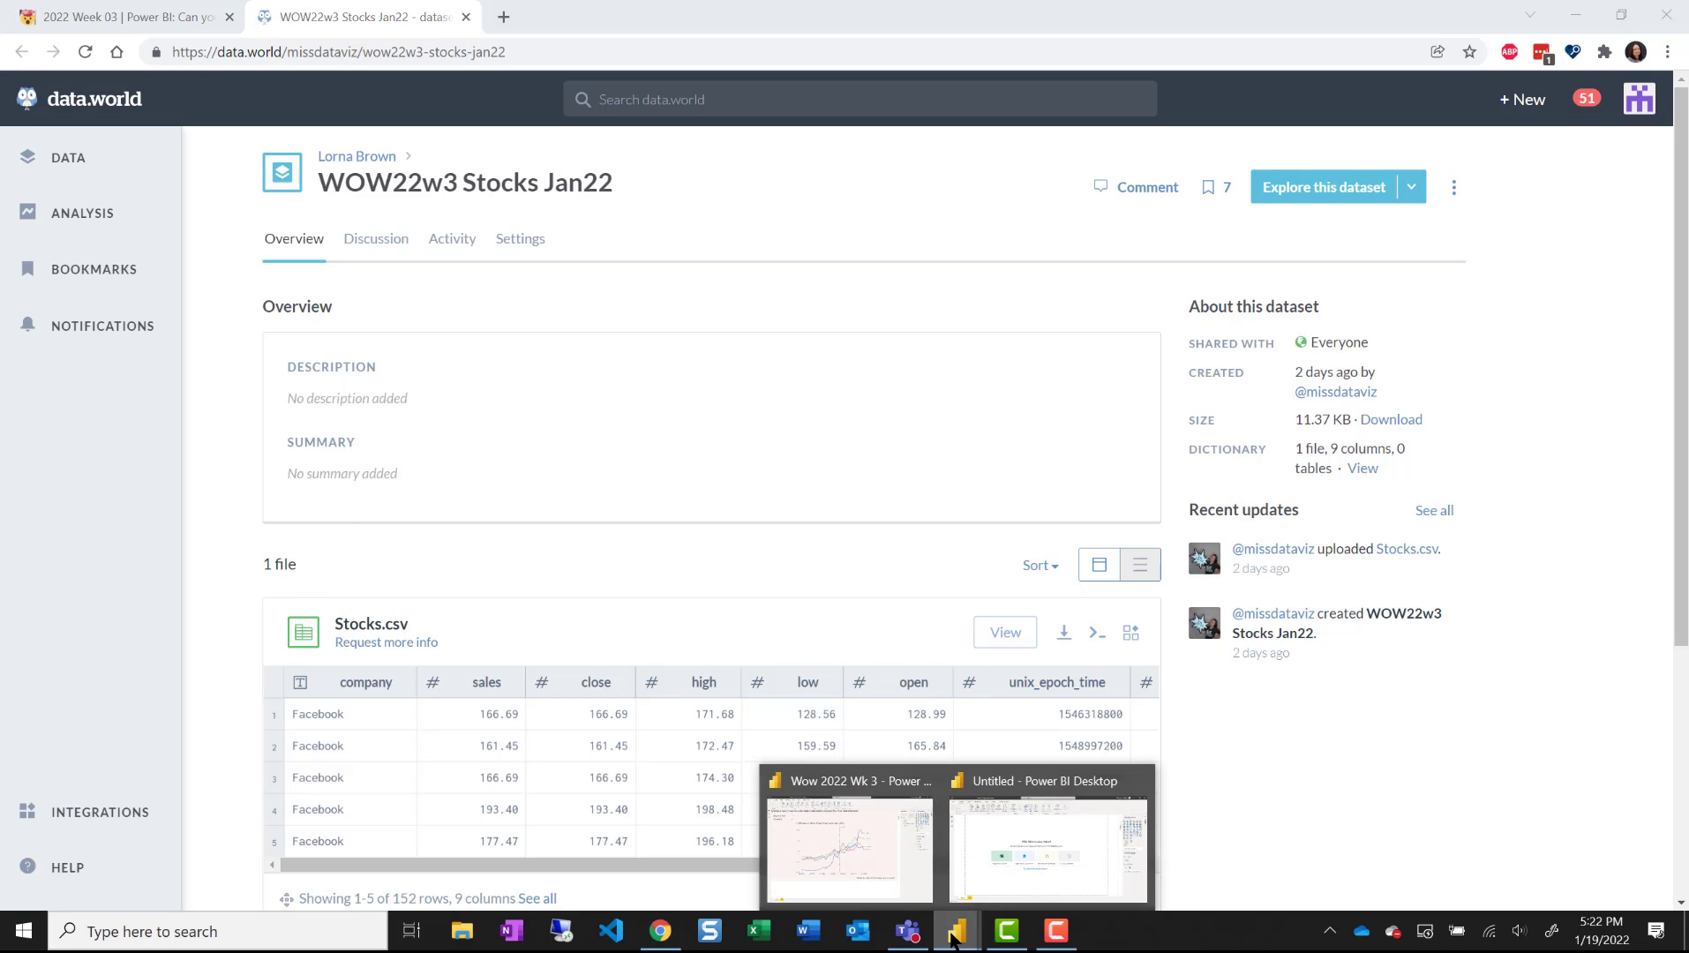
# - In the untitled report, start a Get Data connection with the Data.World - Get Dataset (Beta) connector
pyautogui.click(1033, 831)
pyautogui.click(182, 129)
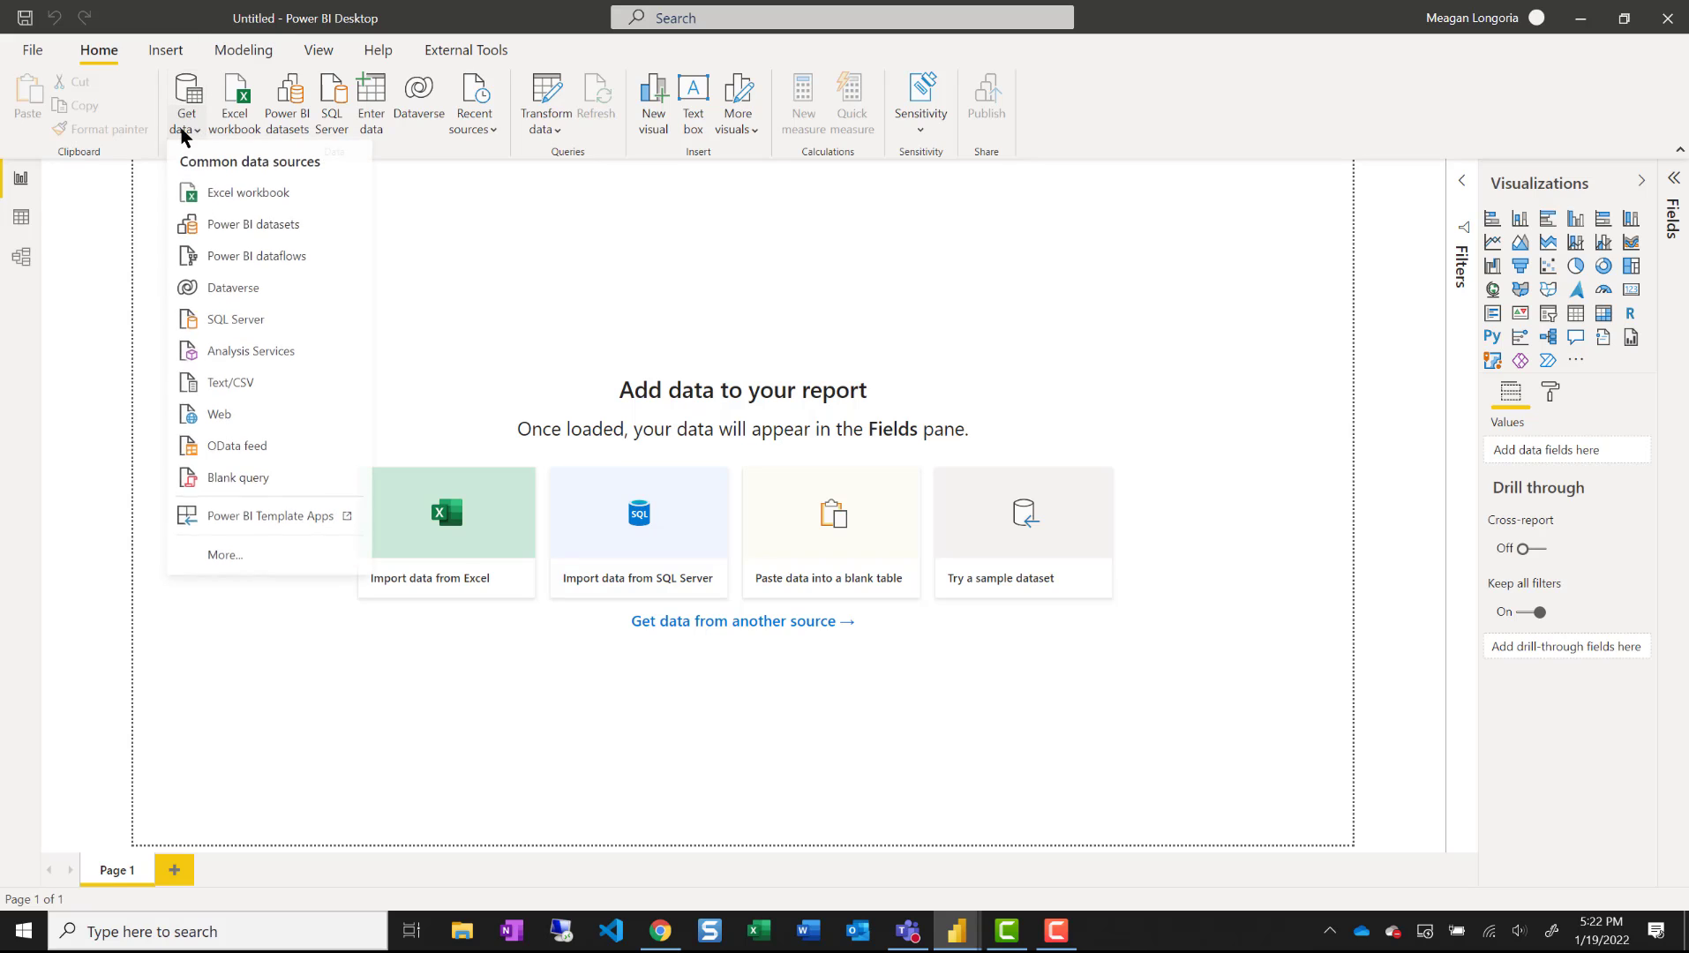
pyautogui.click(238, 560)
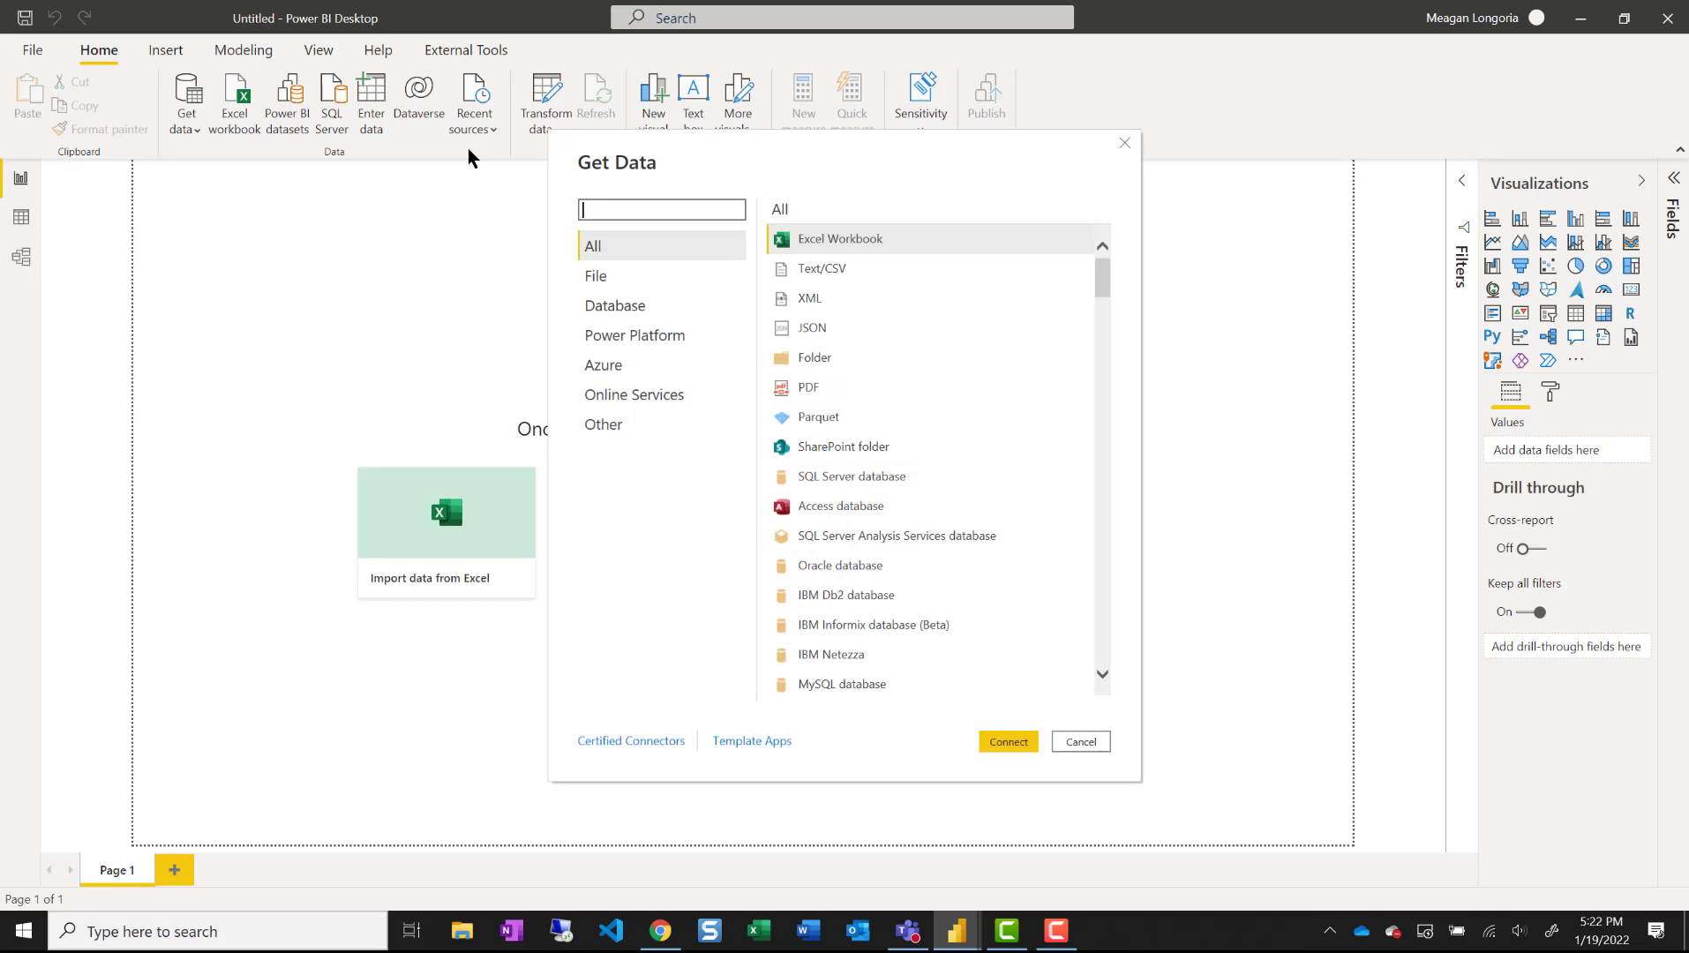
pyautogui.write('data.world')
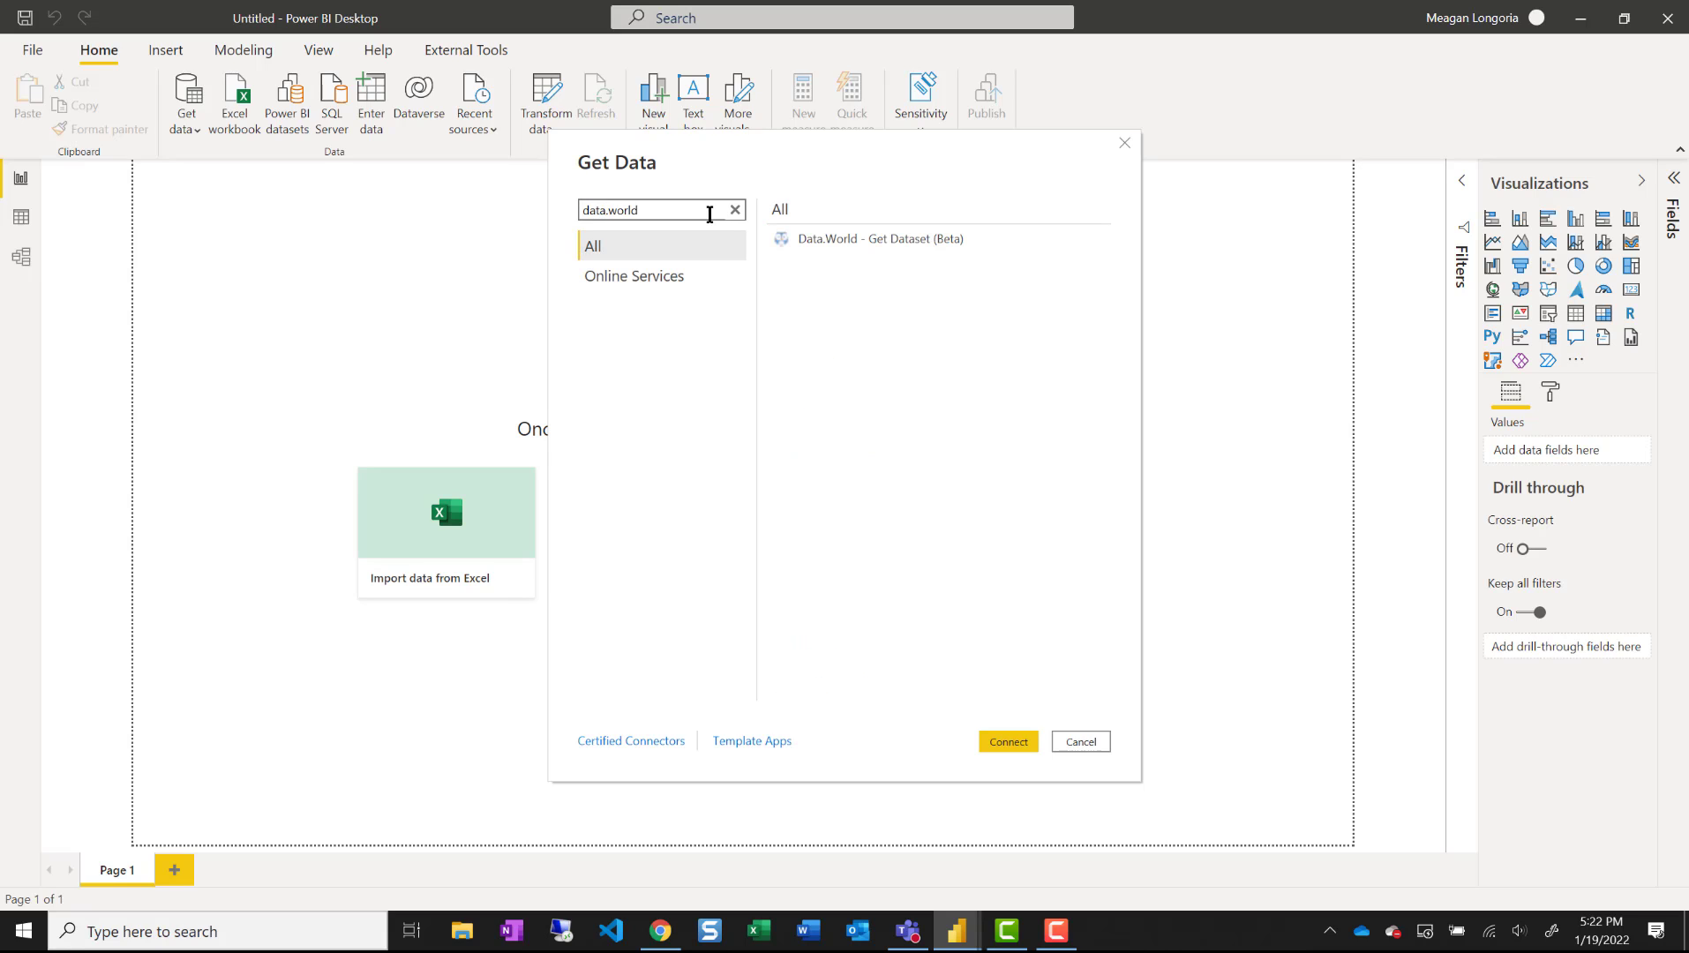
pyautogui.click(890, 238)
pyautogui.click(999, 744)
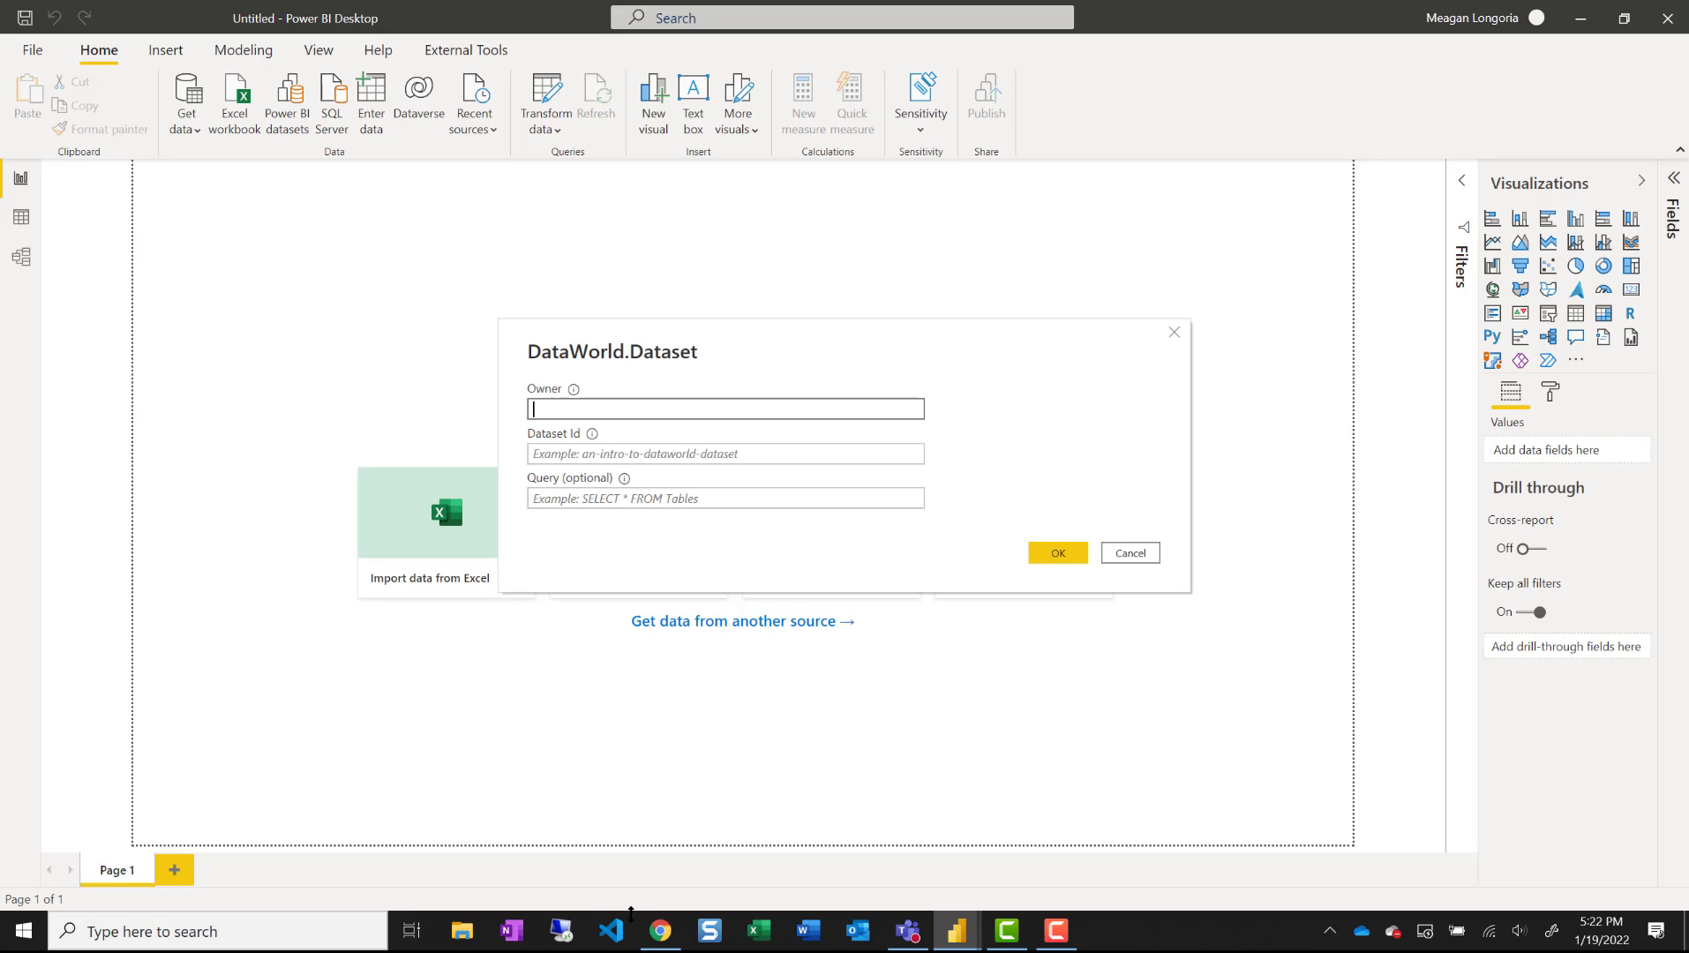
# - Copy the dataset owner and dataset id wow22w3-stocks-jan22 from the browser URL into the dialog, and confirm
pyautogui.click(661, 932)
pyautogui.moveTo(287, 53); pyautogui.dragTo(354, 55)
pyautogui.hotkey('ctrl', 'c')
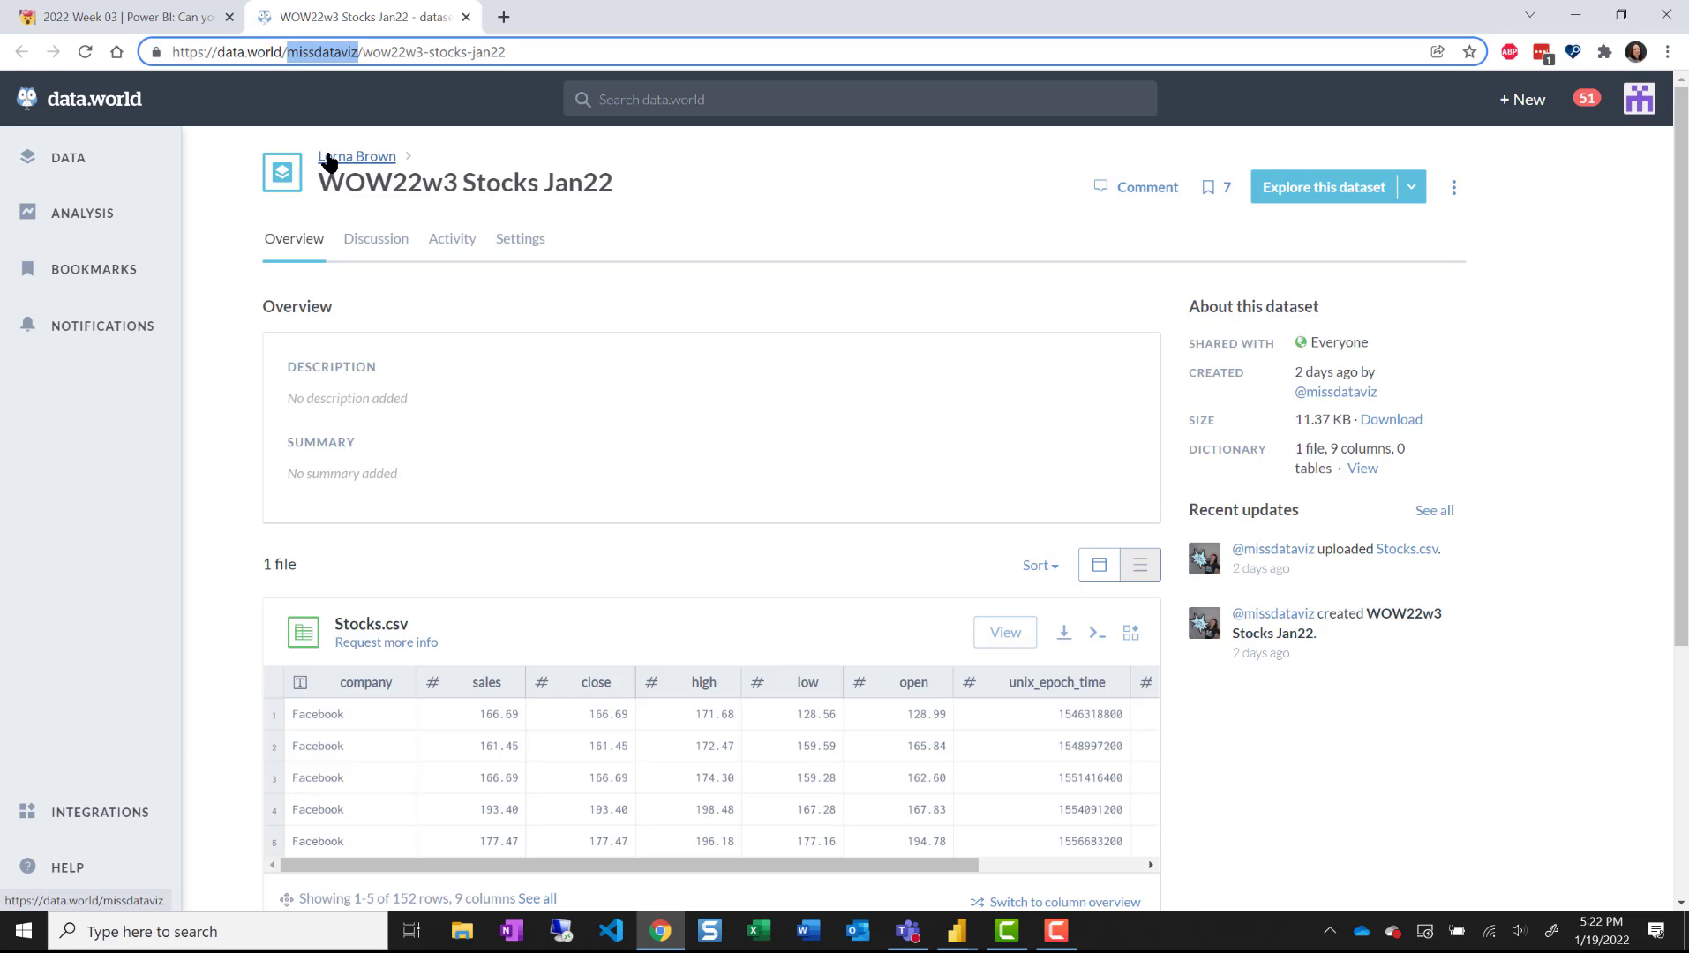
pyautogui.hotkey('alt', 'Tab')
pyautogui.hotkey('ctrl', 'v')
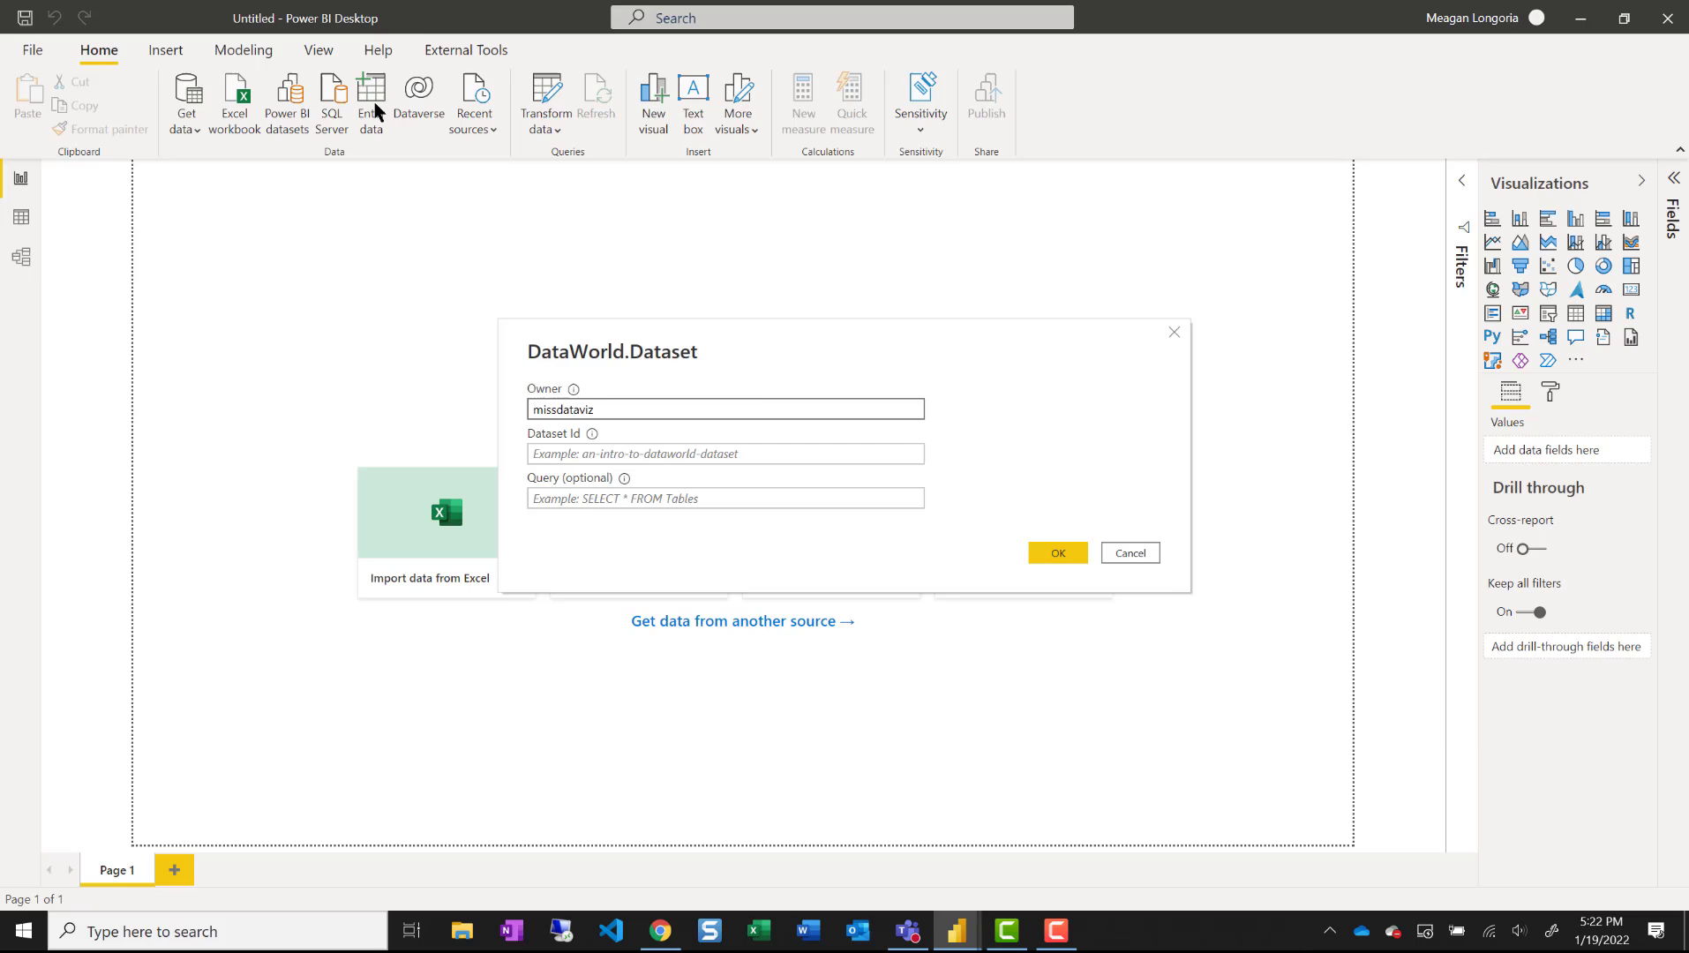
pyautogui.hotkey('alt', 'Tab')
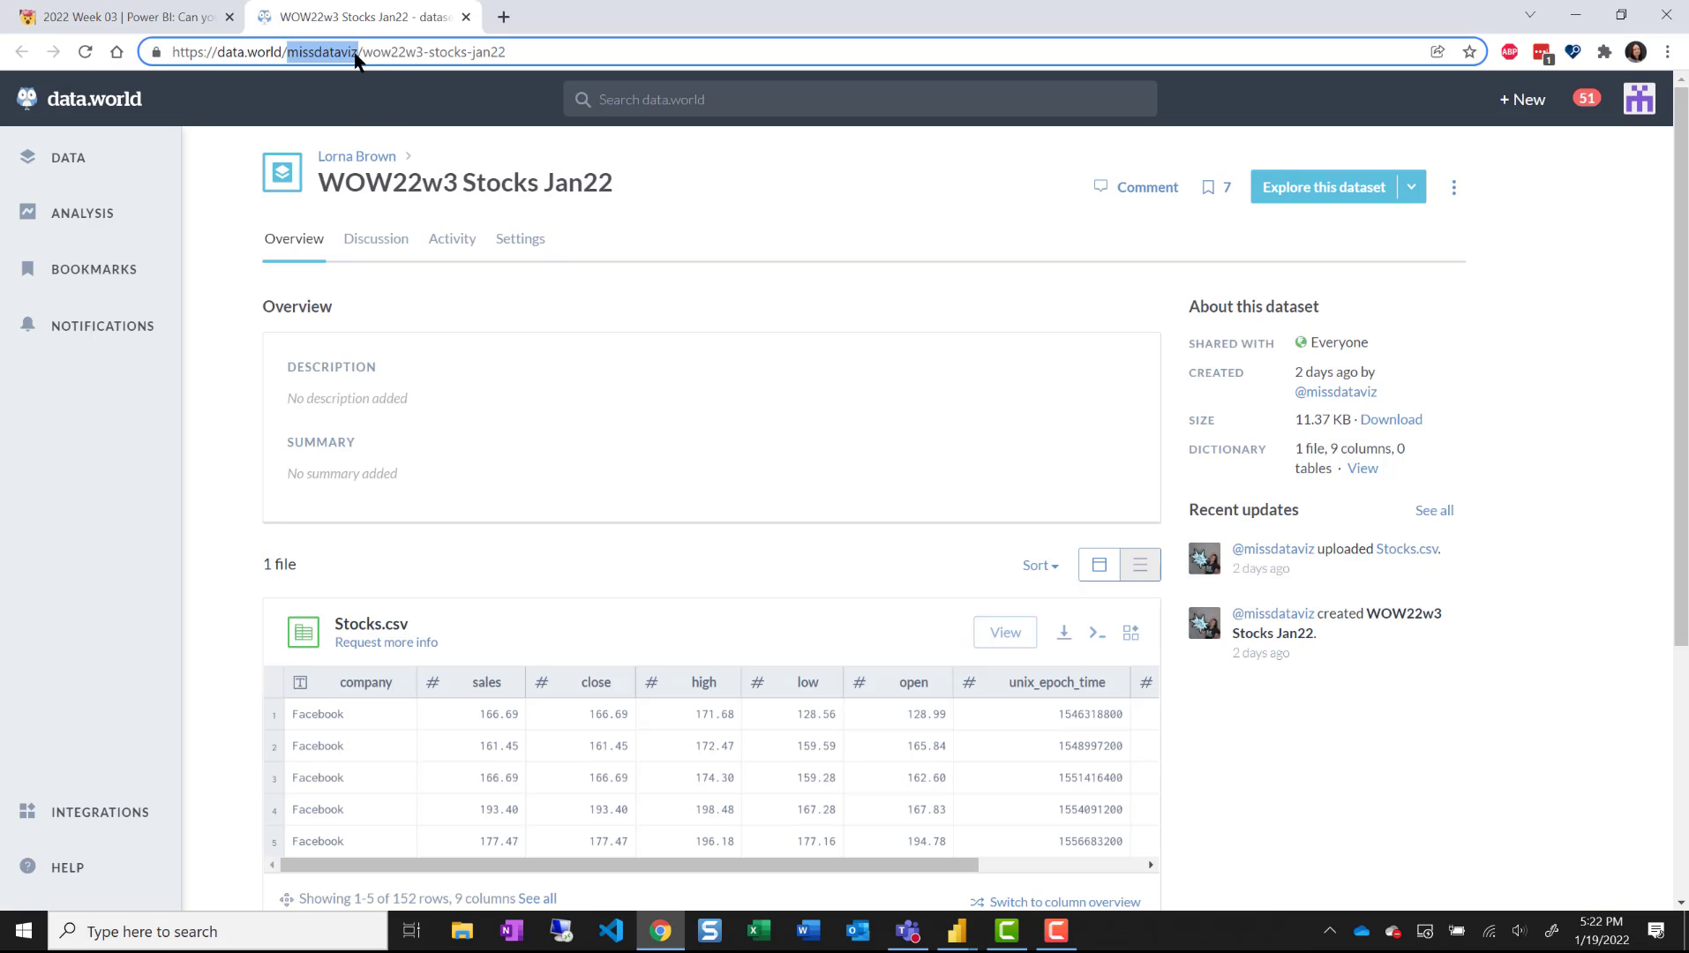
pyautogui.moveTo(363, 53); pyautogui.dragTo(539, 52)
pyautogui.hotkey('ctrl', 'c')
pyautogui.hotkey('alt', 'Tab')
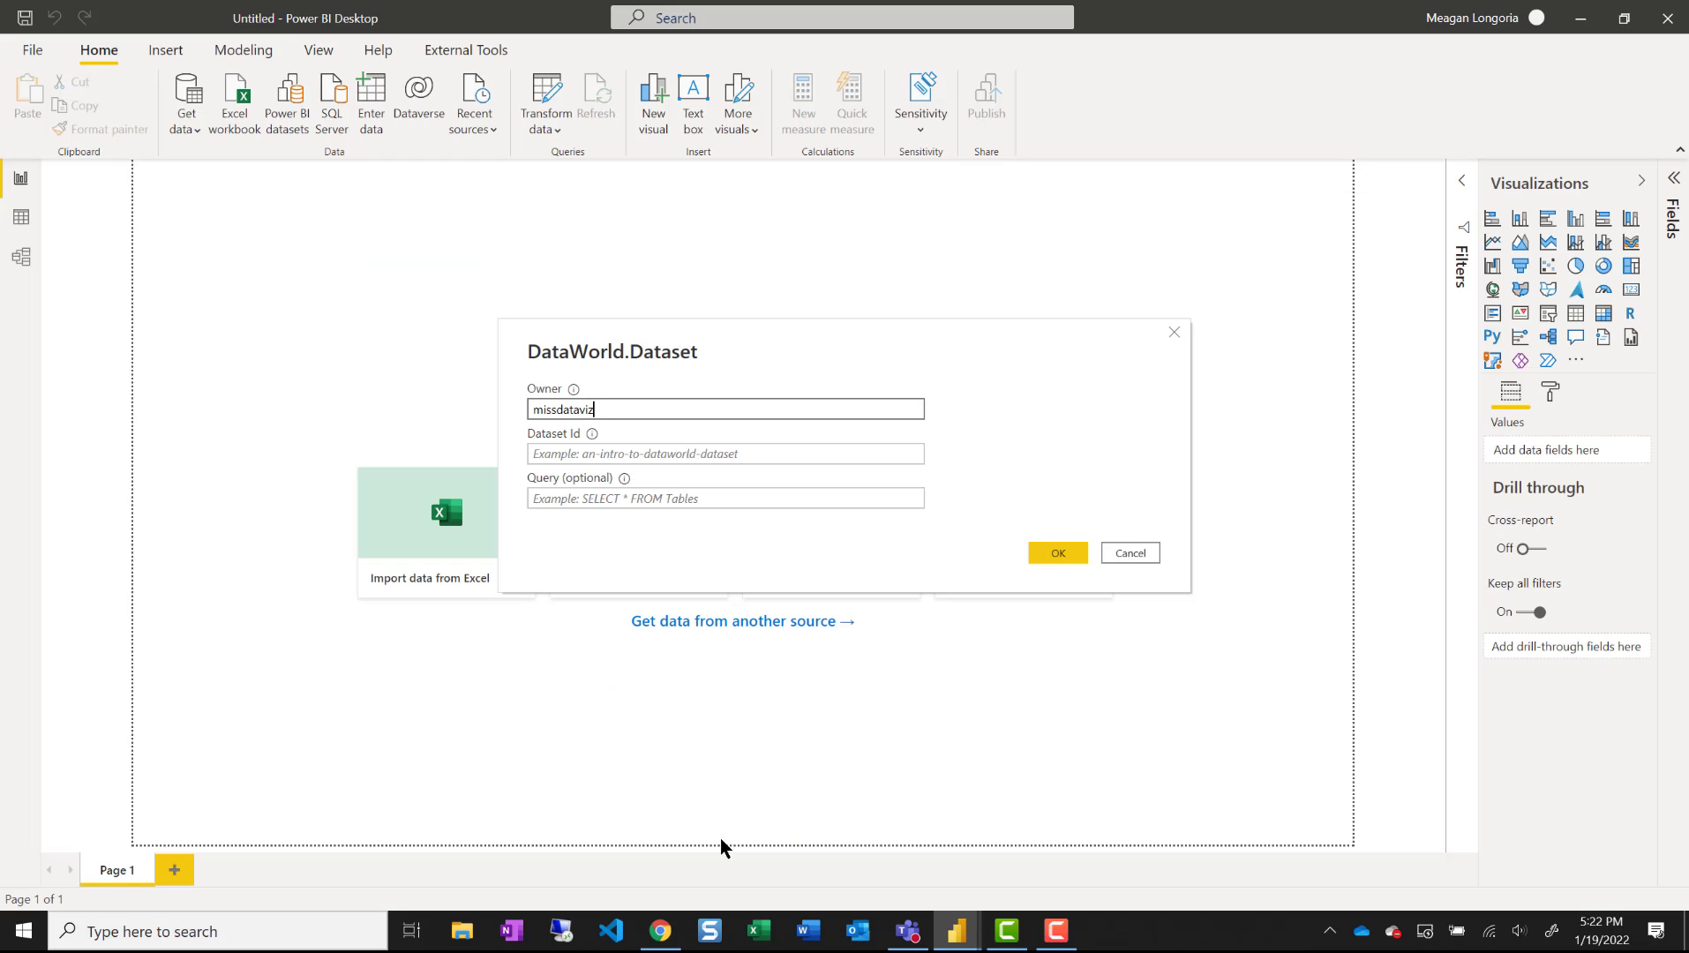
pyautogui.click(665, 452)
pyautogui.hotkey('ctrl', 'v')
pyautogui.click(1030, 553)
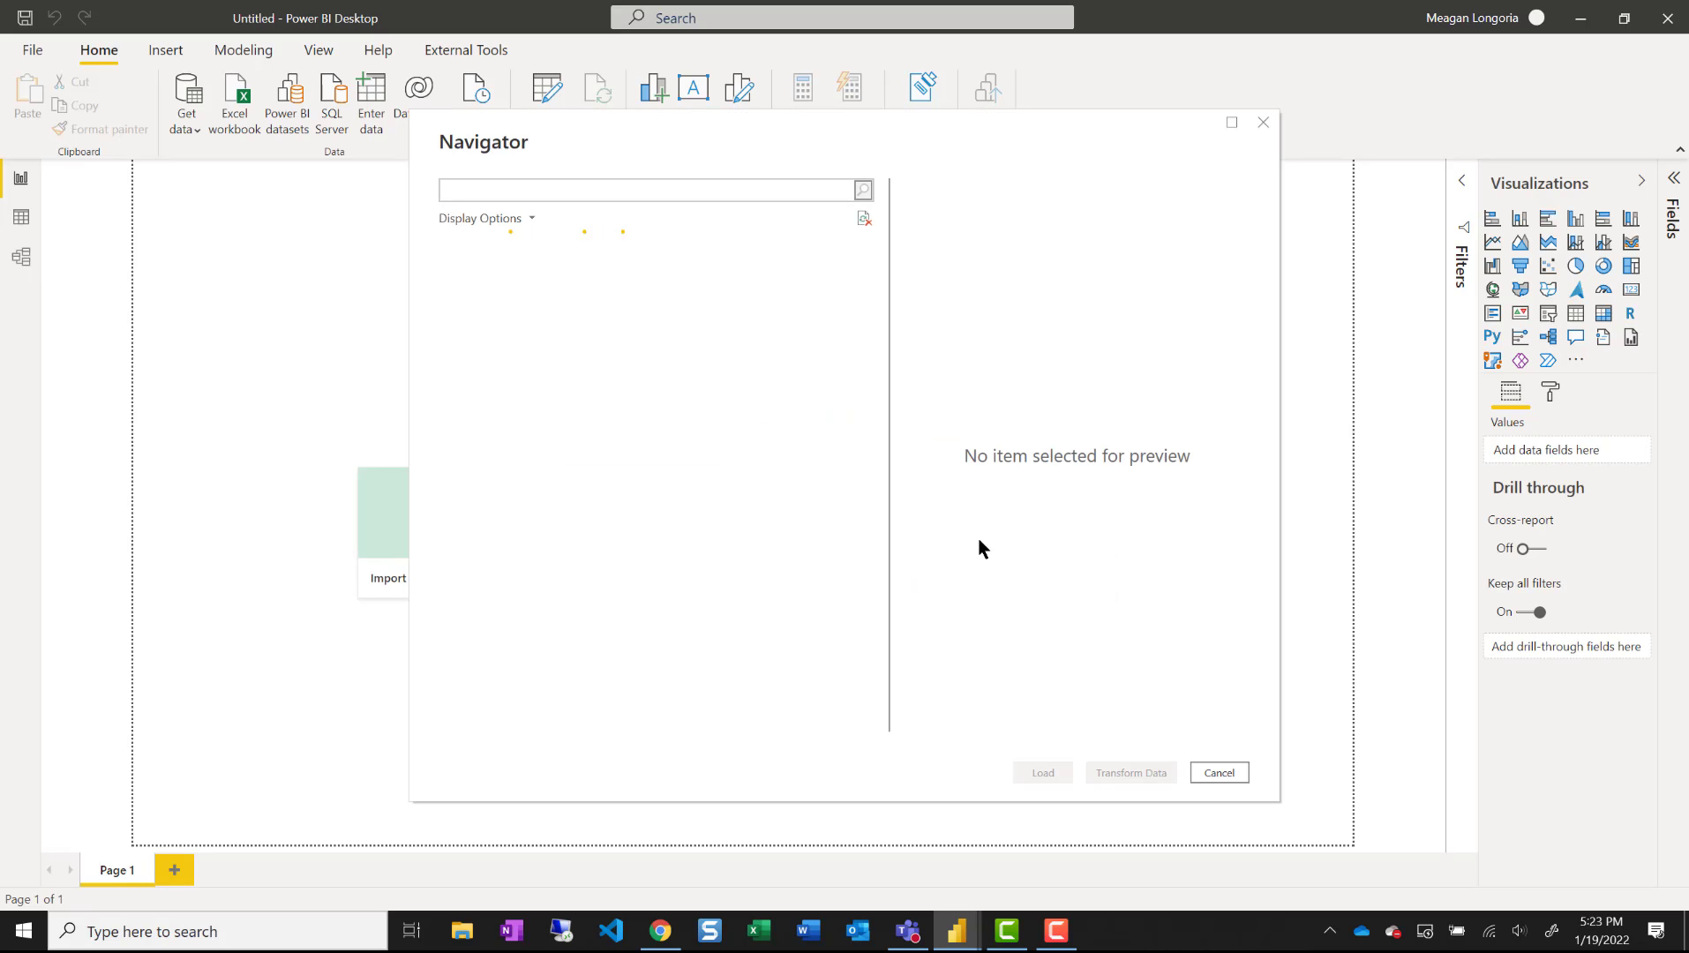
# - Open the Stocks table and rename company, sales and close to Company, Sales and Close
pyautogui.click(469, 273)
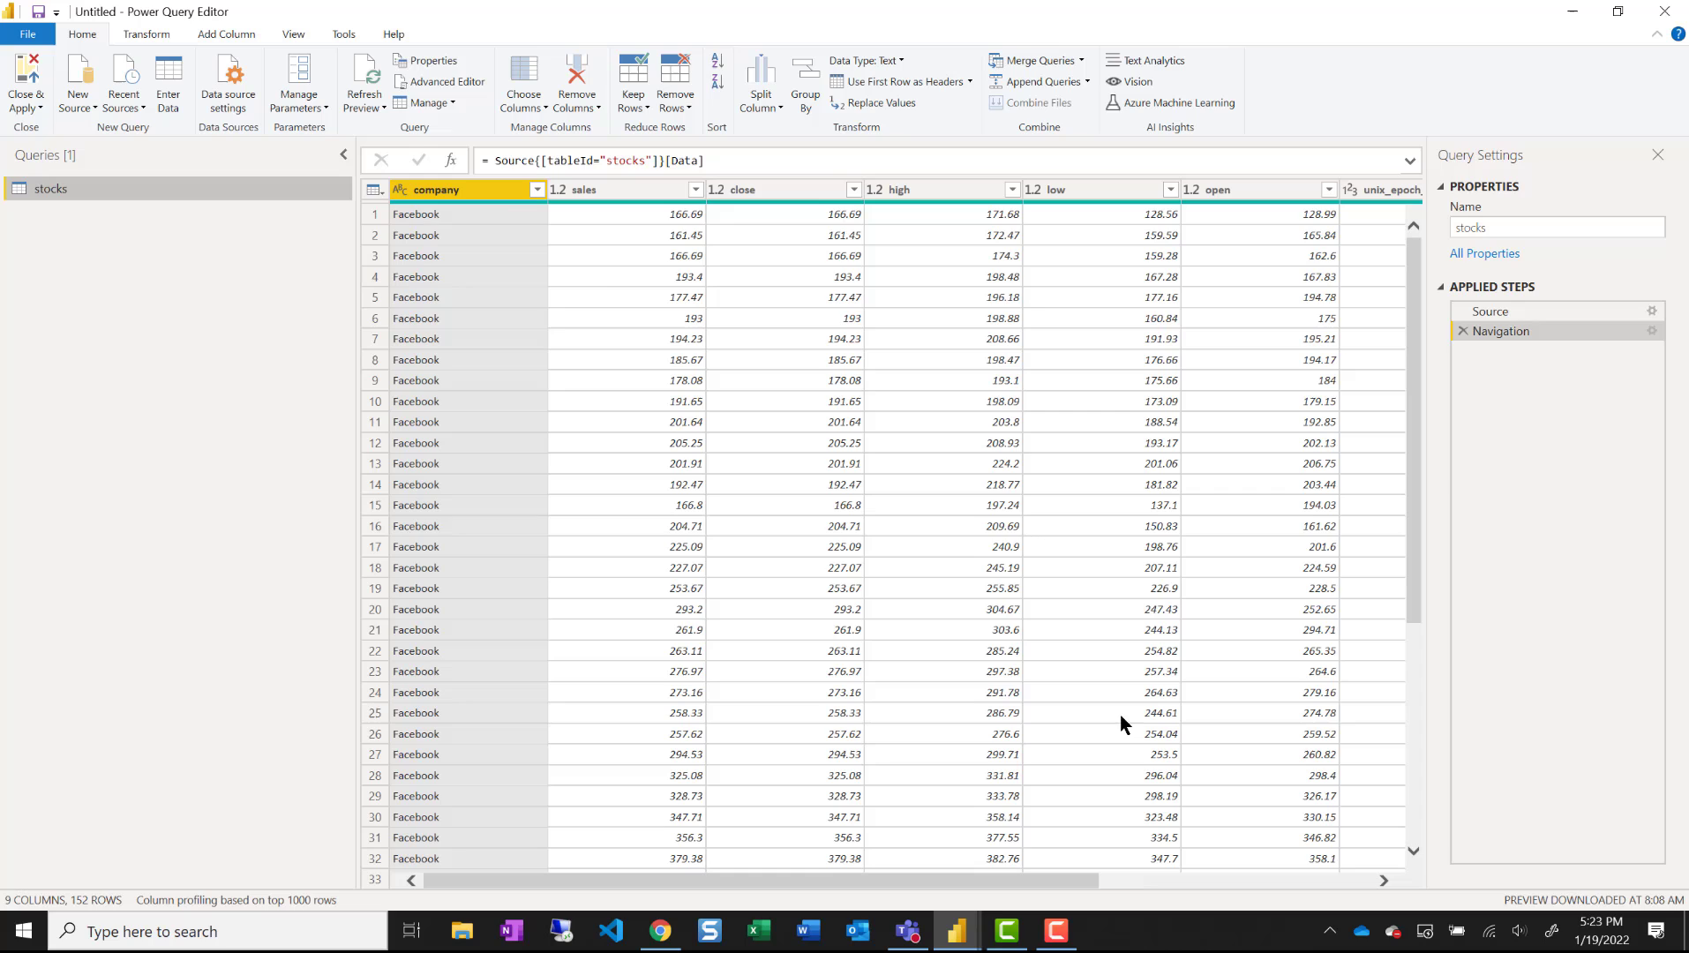
pyautogui.click(424, 196)
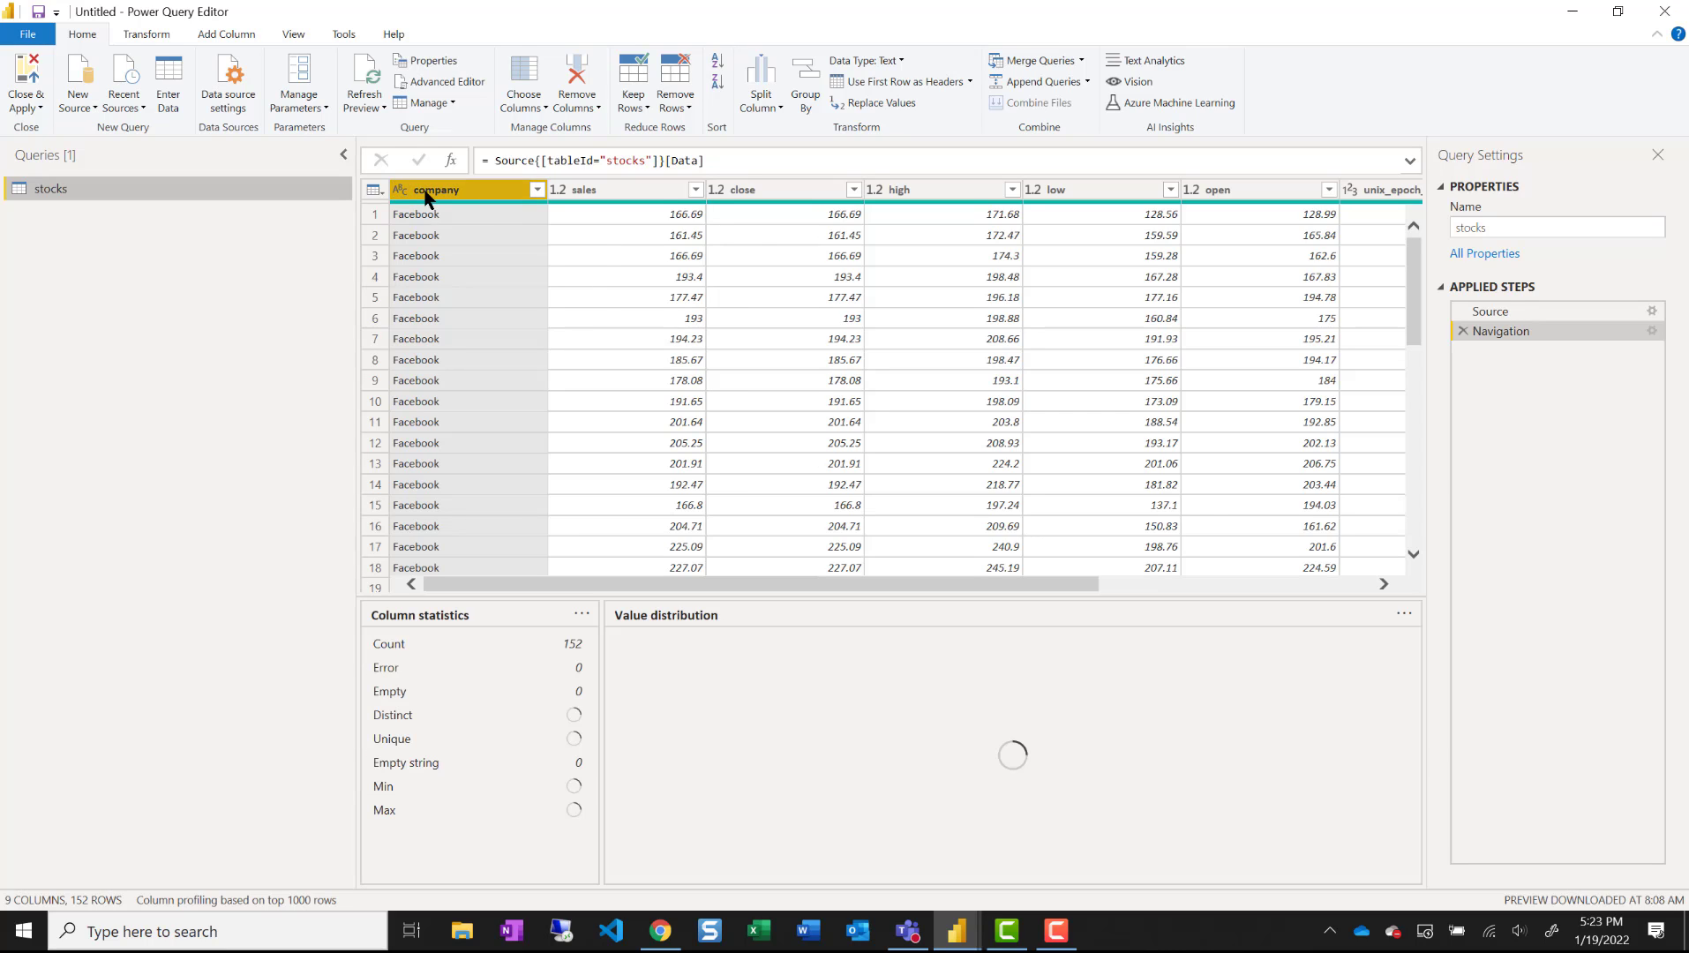
pyautogui.doubleClick(424, 192)
pyautogui.press('Home')
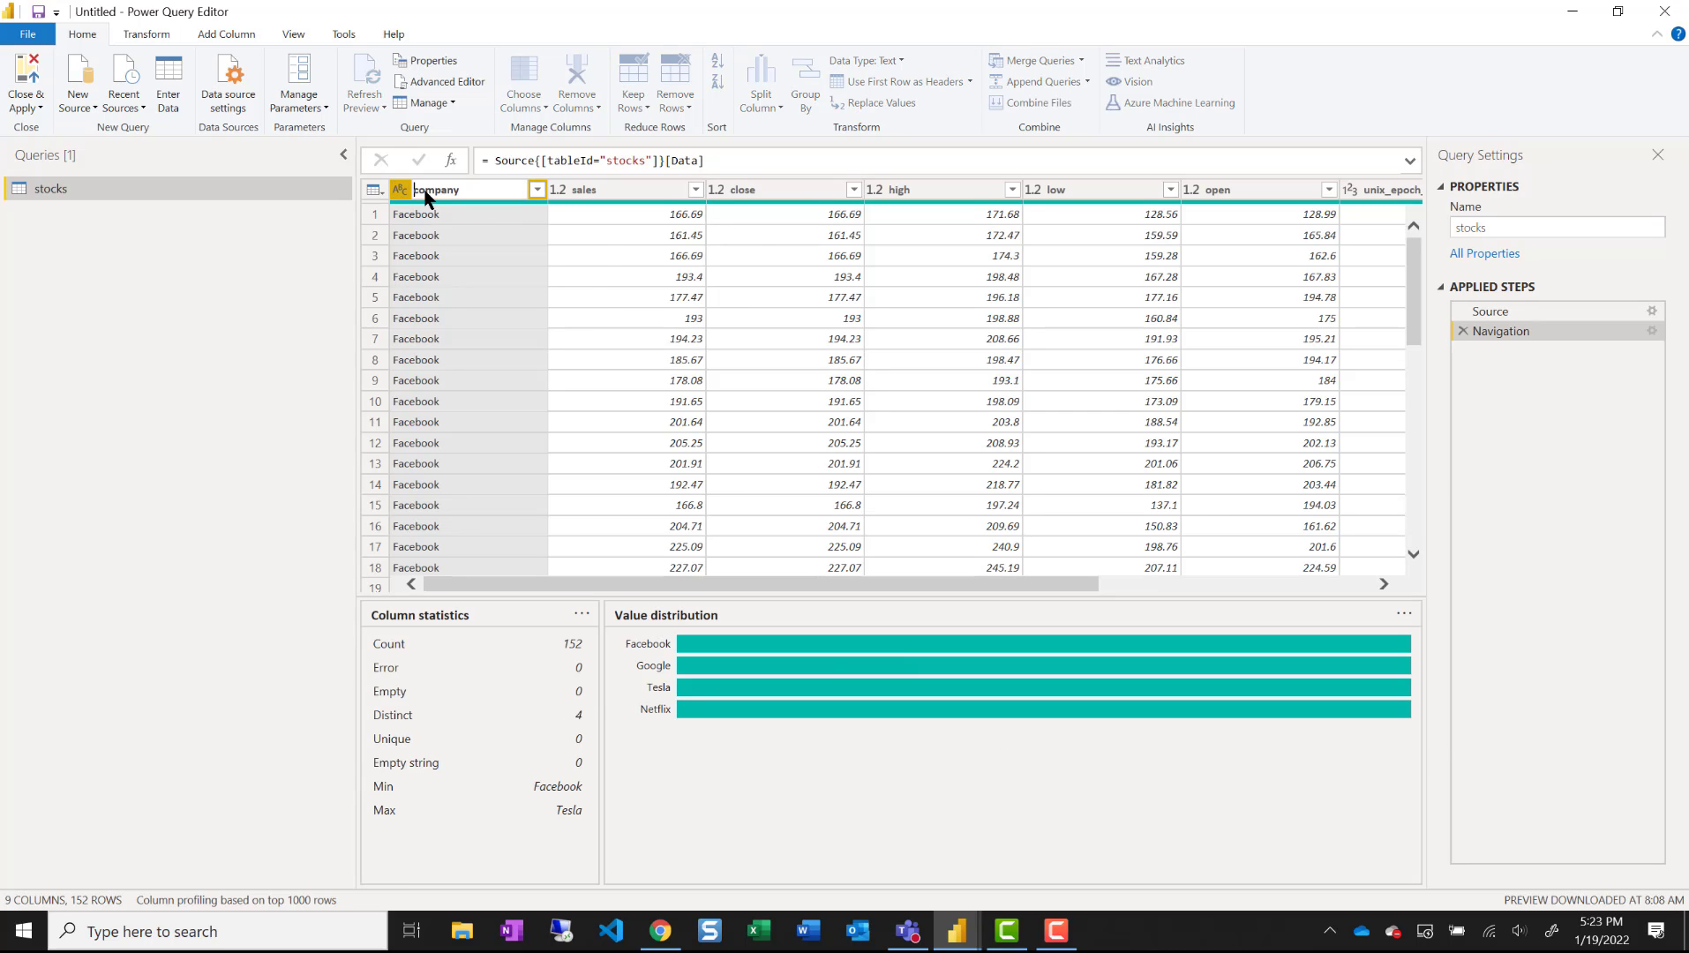
pyautogui.write('C')
pyautogui.click(573, 192)
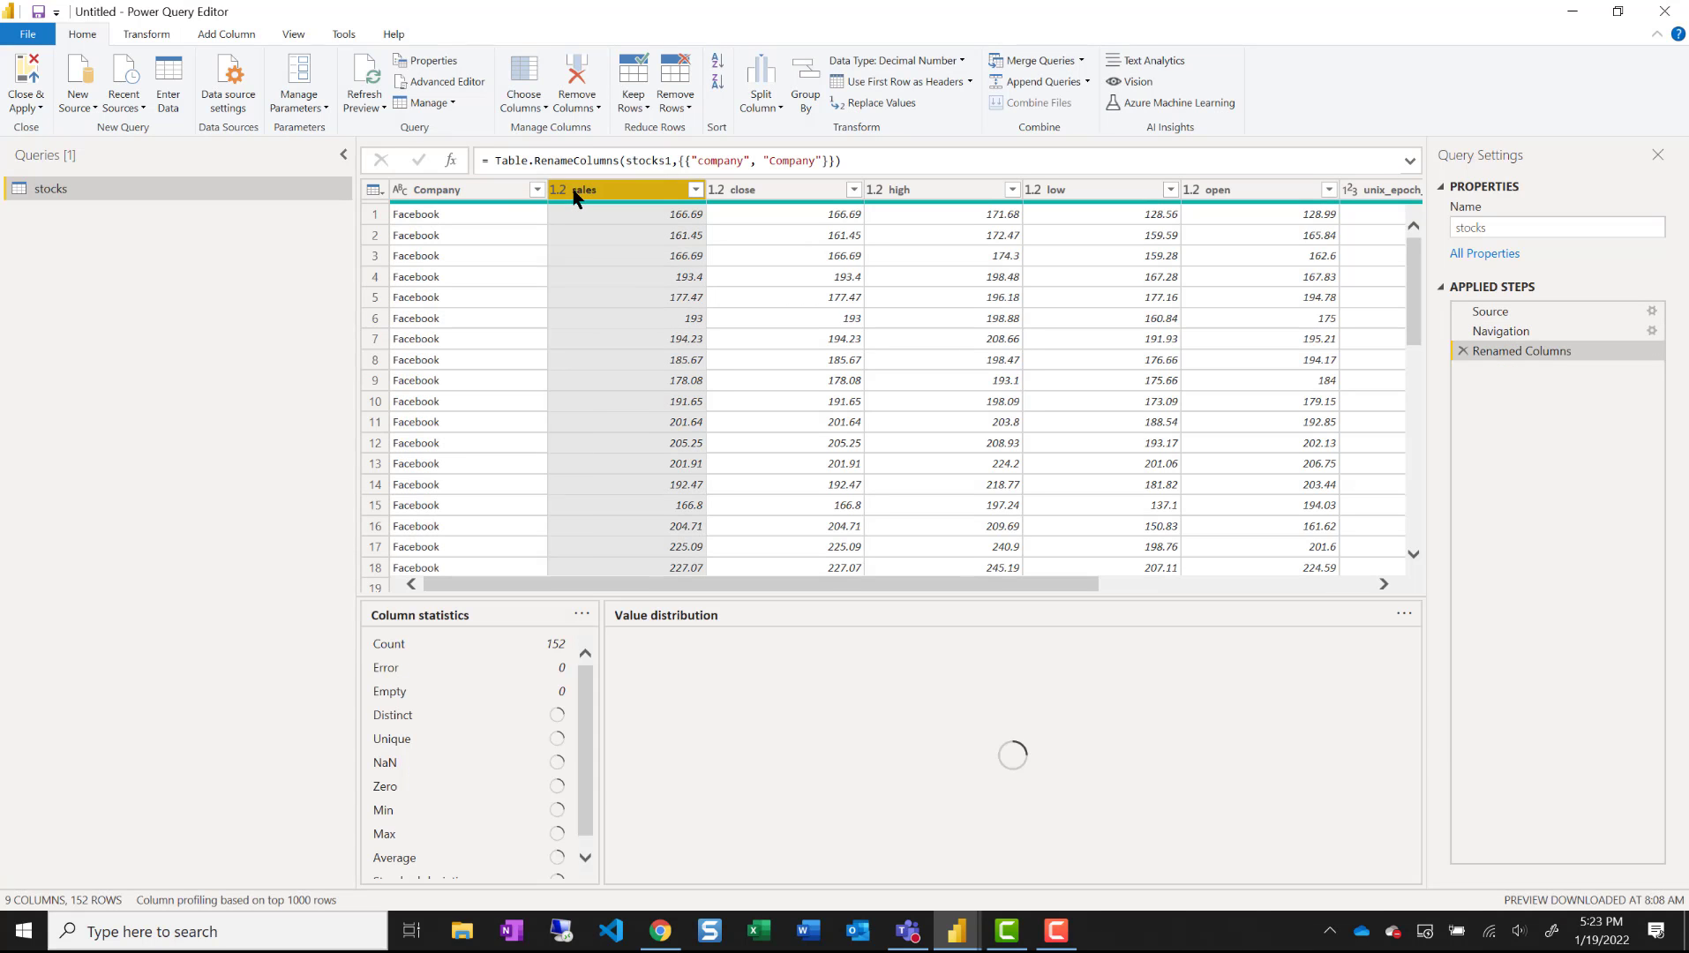
pyautogui.doubleClick(573, 193)
pyautogui.write('S')
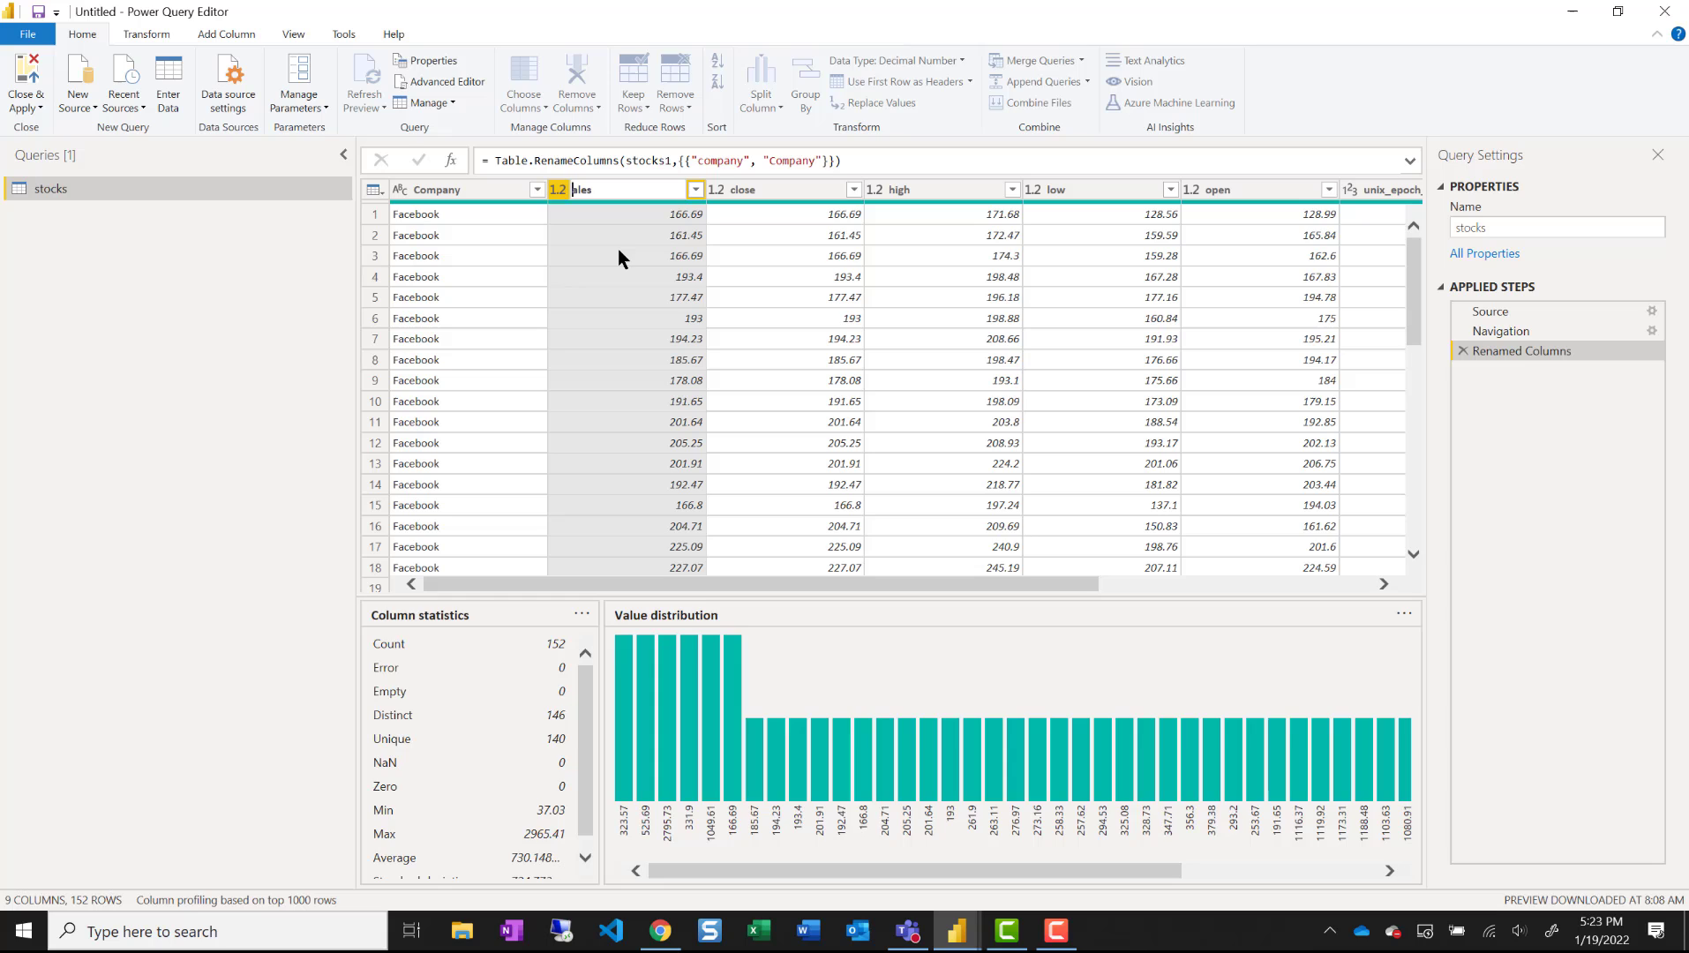
pyautogui.press('Delete')
pyautogui.press('Return')
pyautogui.click(738, 194)
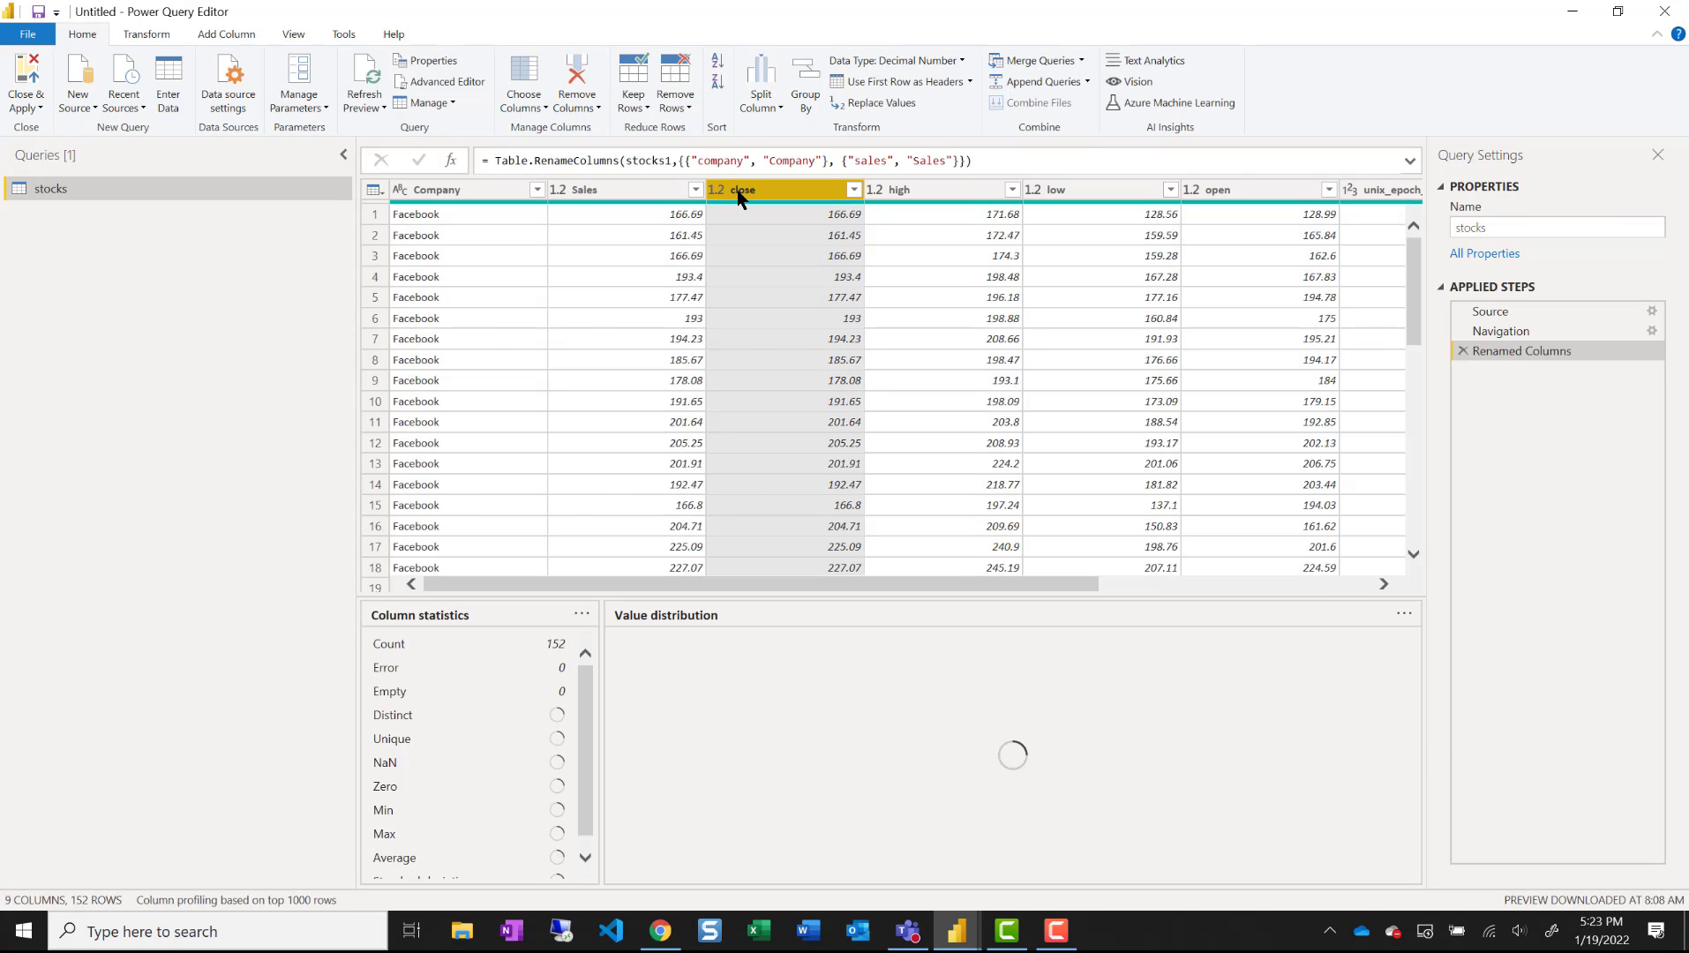
pyautogui.doubleClick(738, 191)
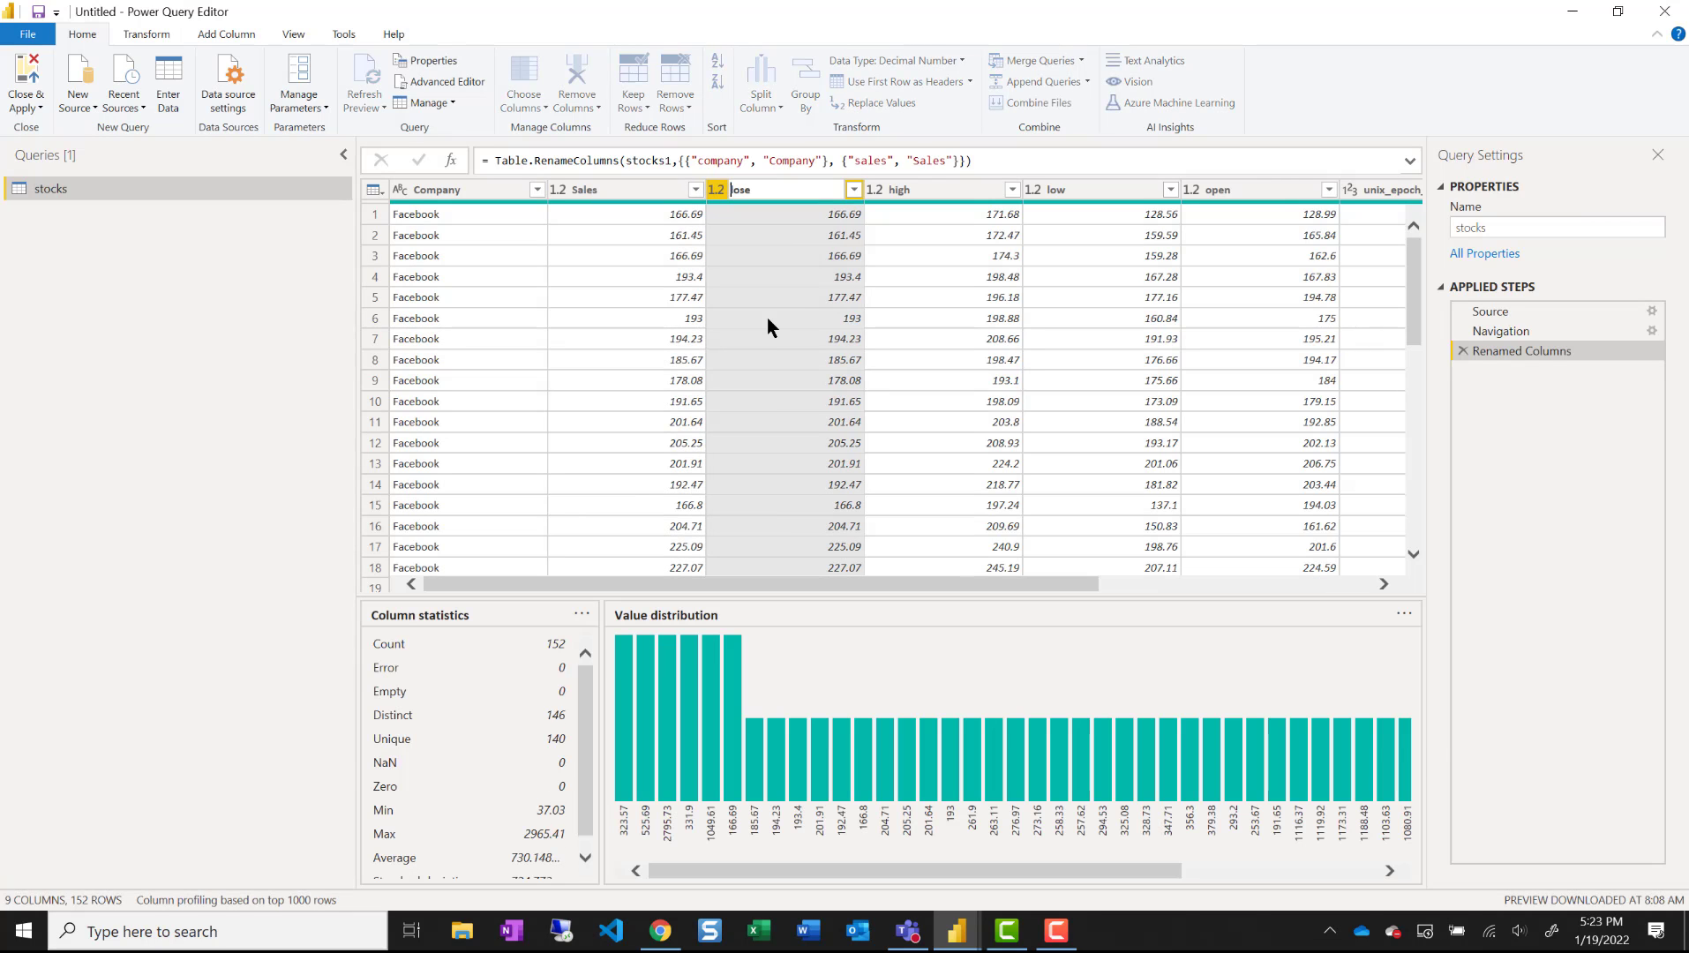
pyautogui.write('C')
pyautogui.press('Return')
# - Rename high, low, open and unix_epoch_time to High, Low, Open and Unix Epoch Time
pyautogui.click(894, 192)
pyautogui.doubleClick(896, 189)
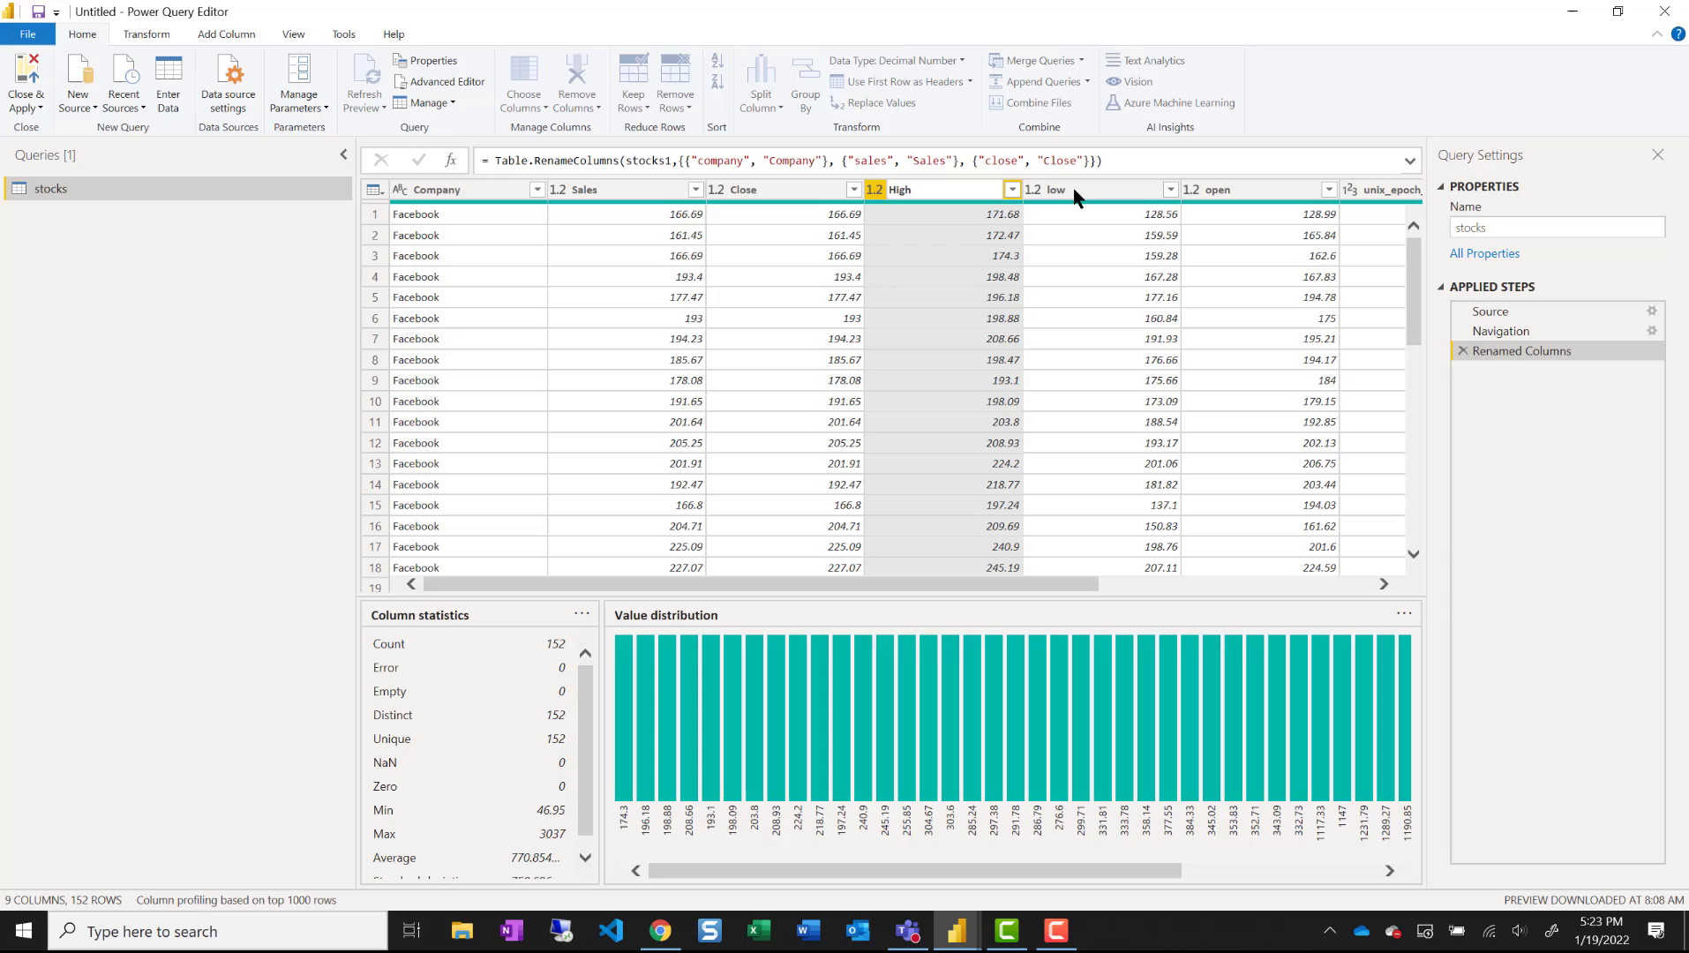
pyautogui.doubleClick(1048, 188)
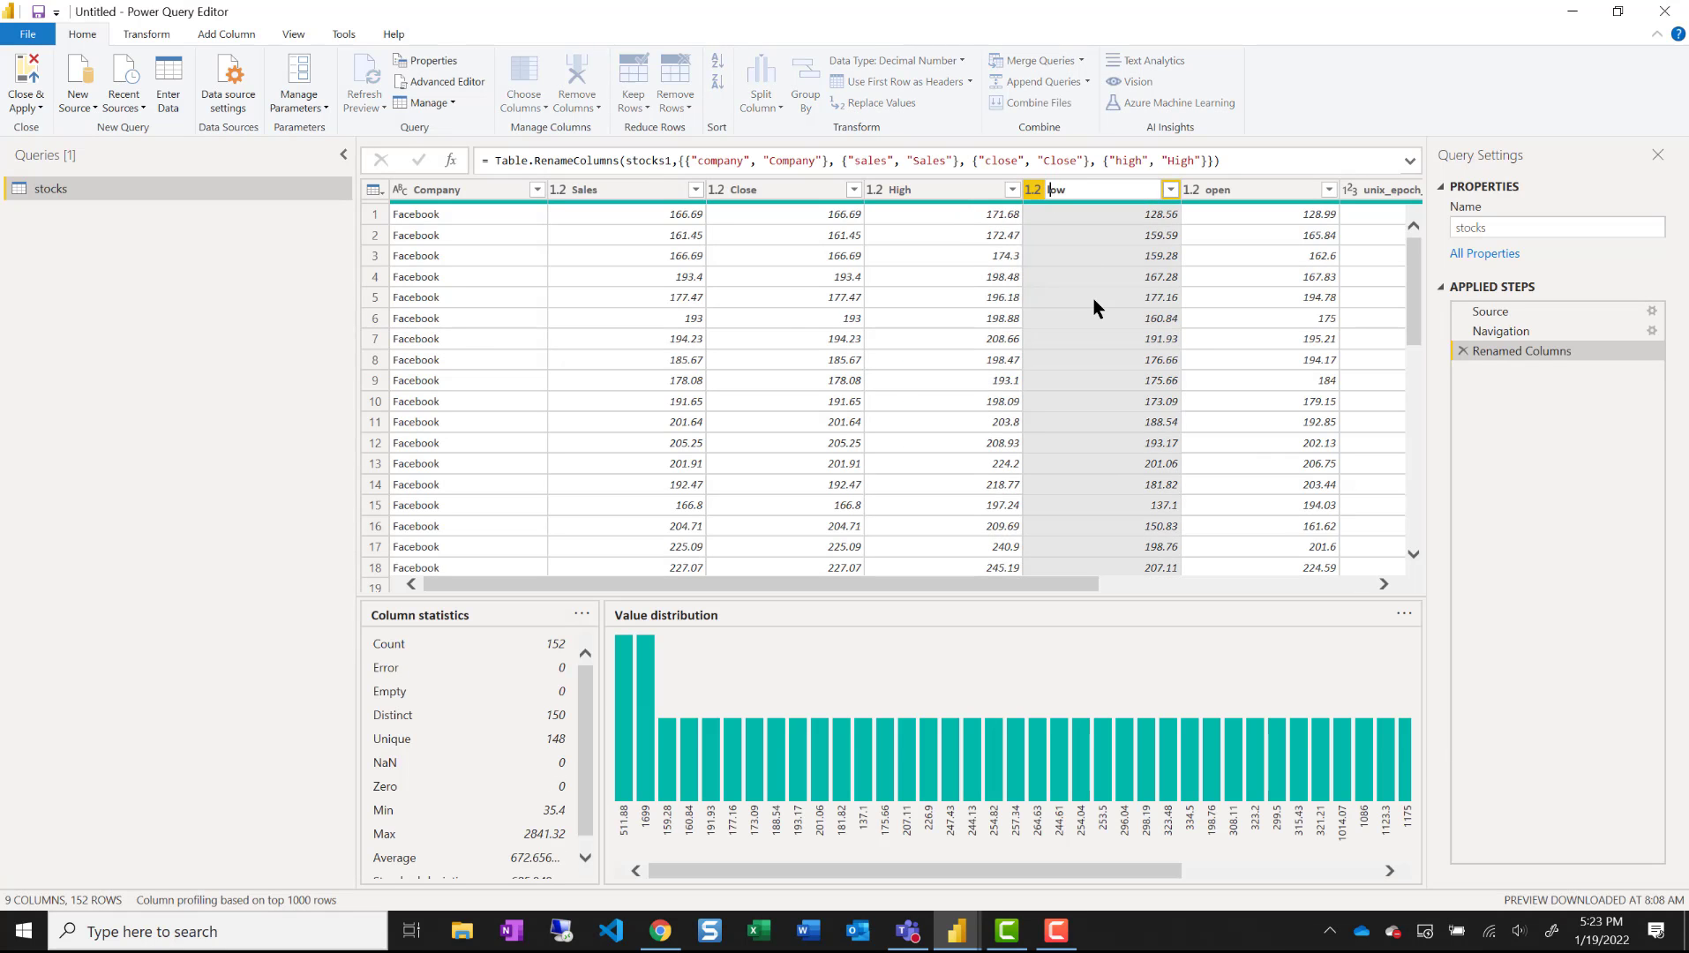
pyautogui.press('BackSpace')
pyautogui.write('L')
pyautogui.doubleClick(1214, 190)
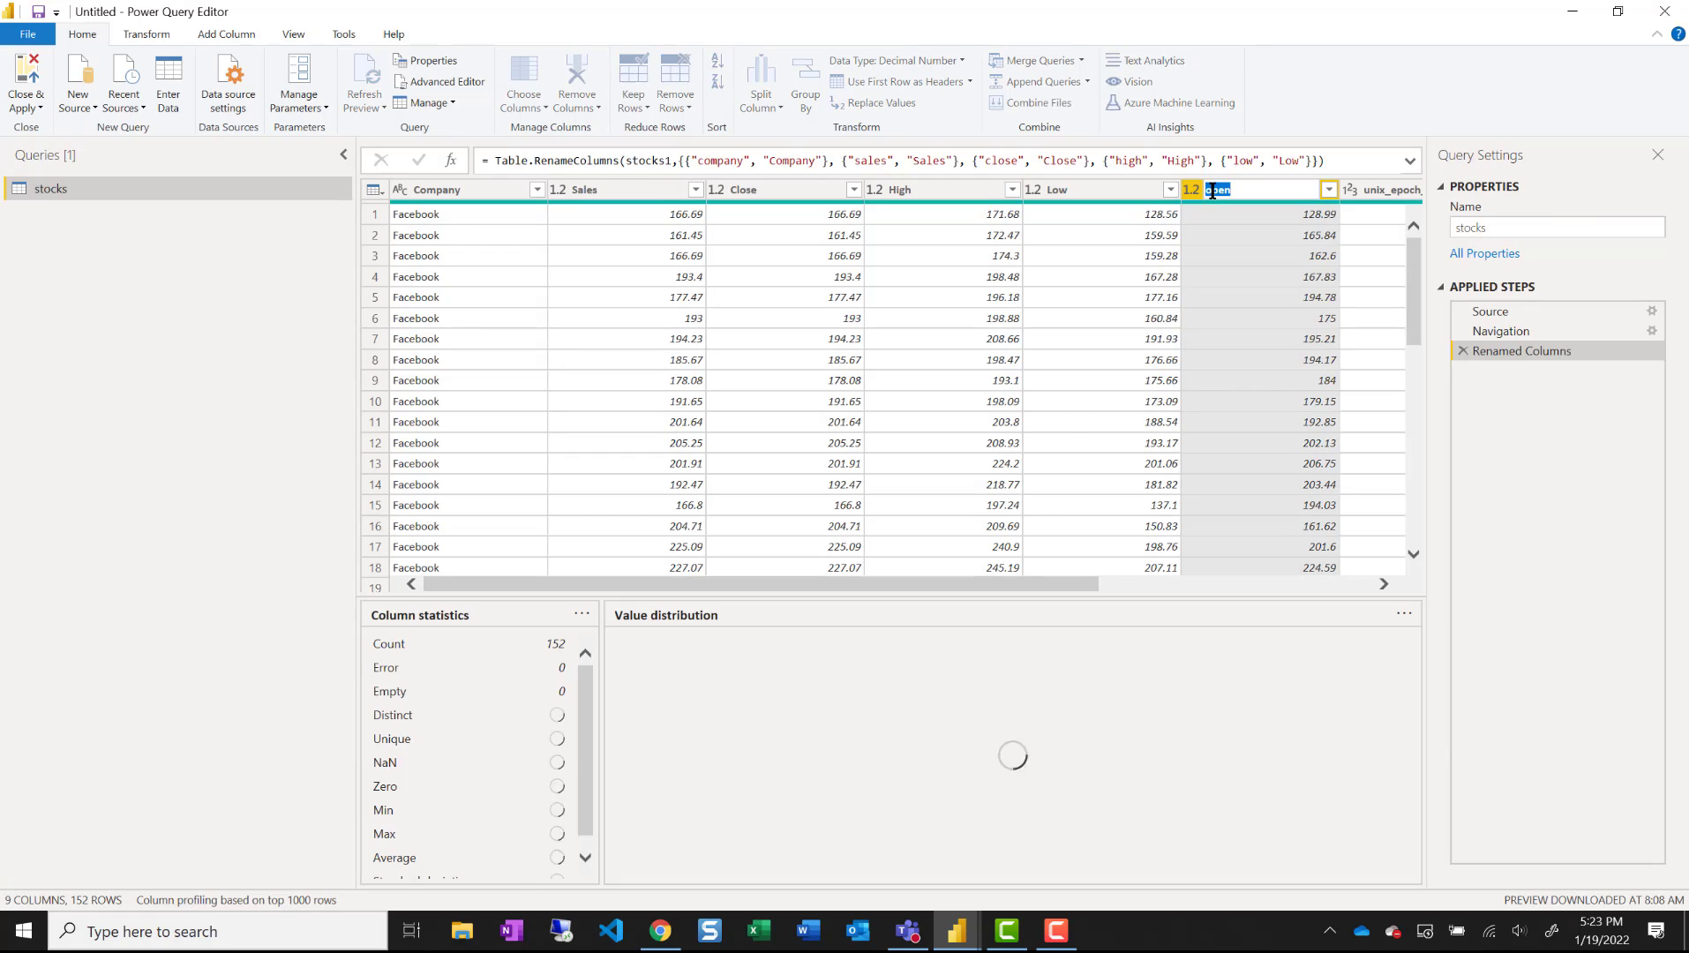
pyautogui.press('Home')
pyautogui.press('Delete')
pyautogui.write('O')
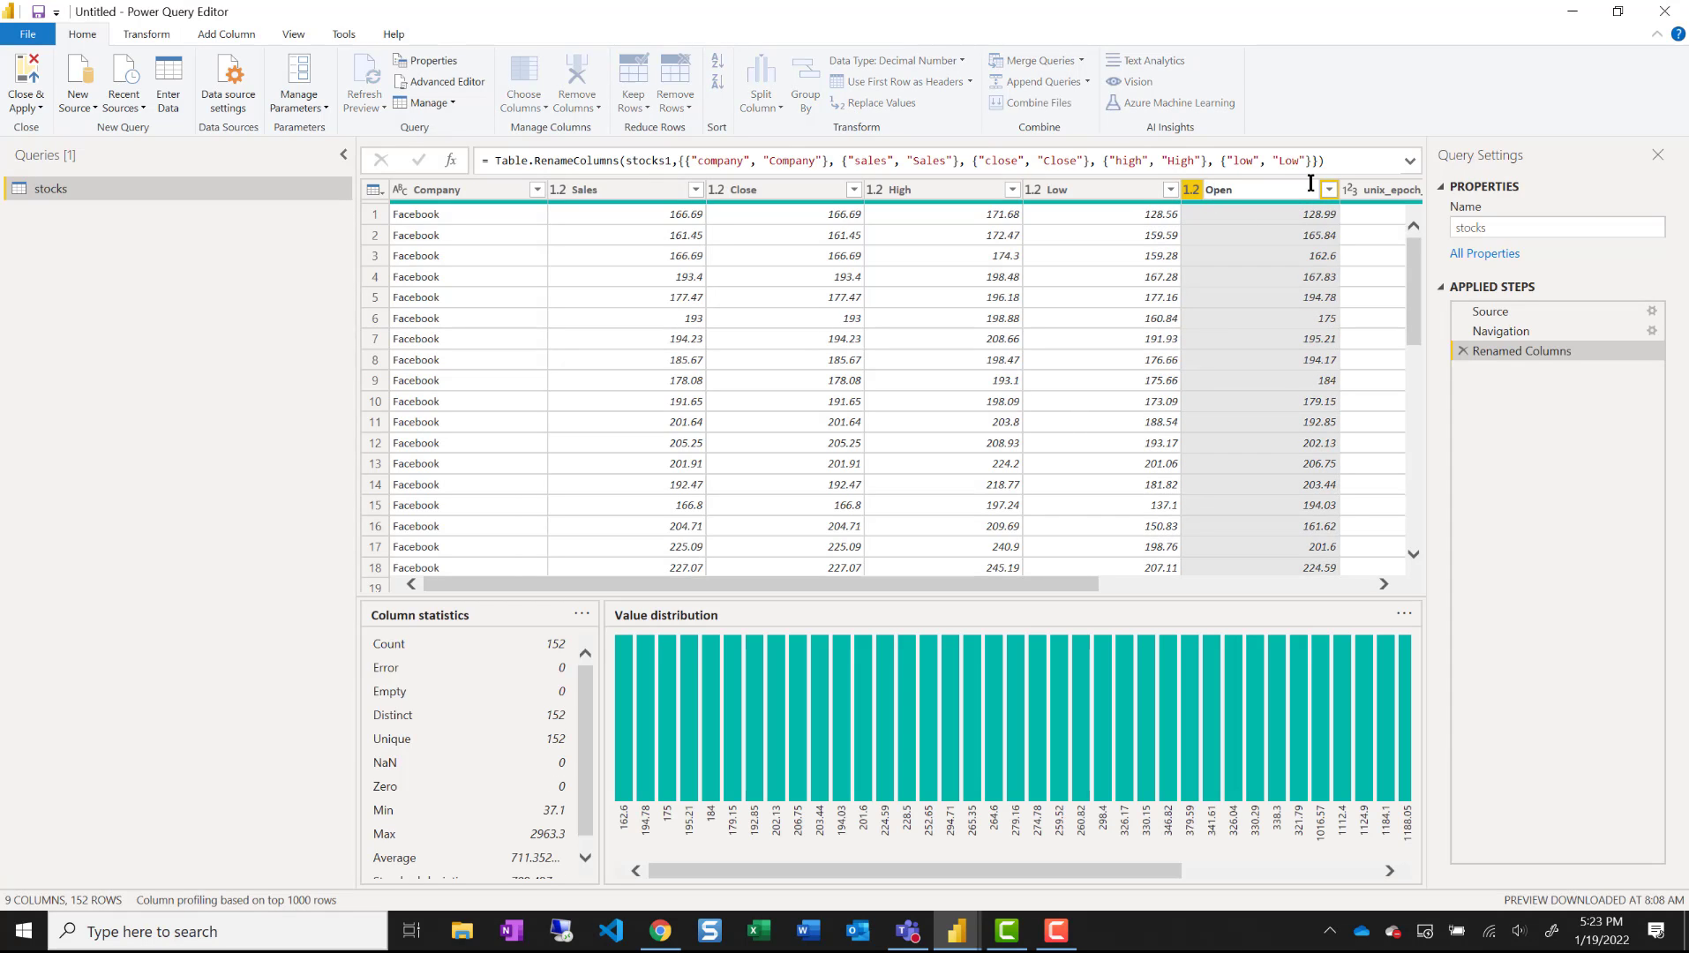
pyautogui.click(1390, 188)
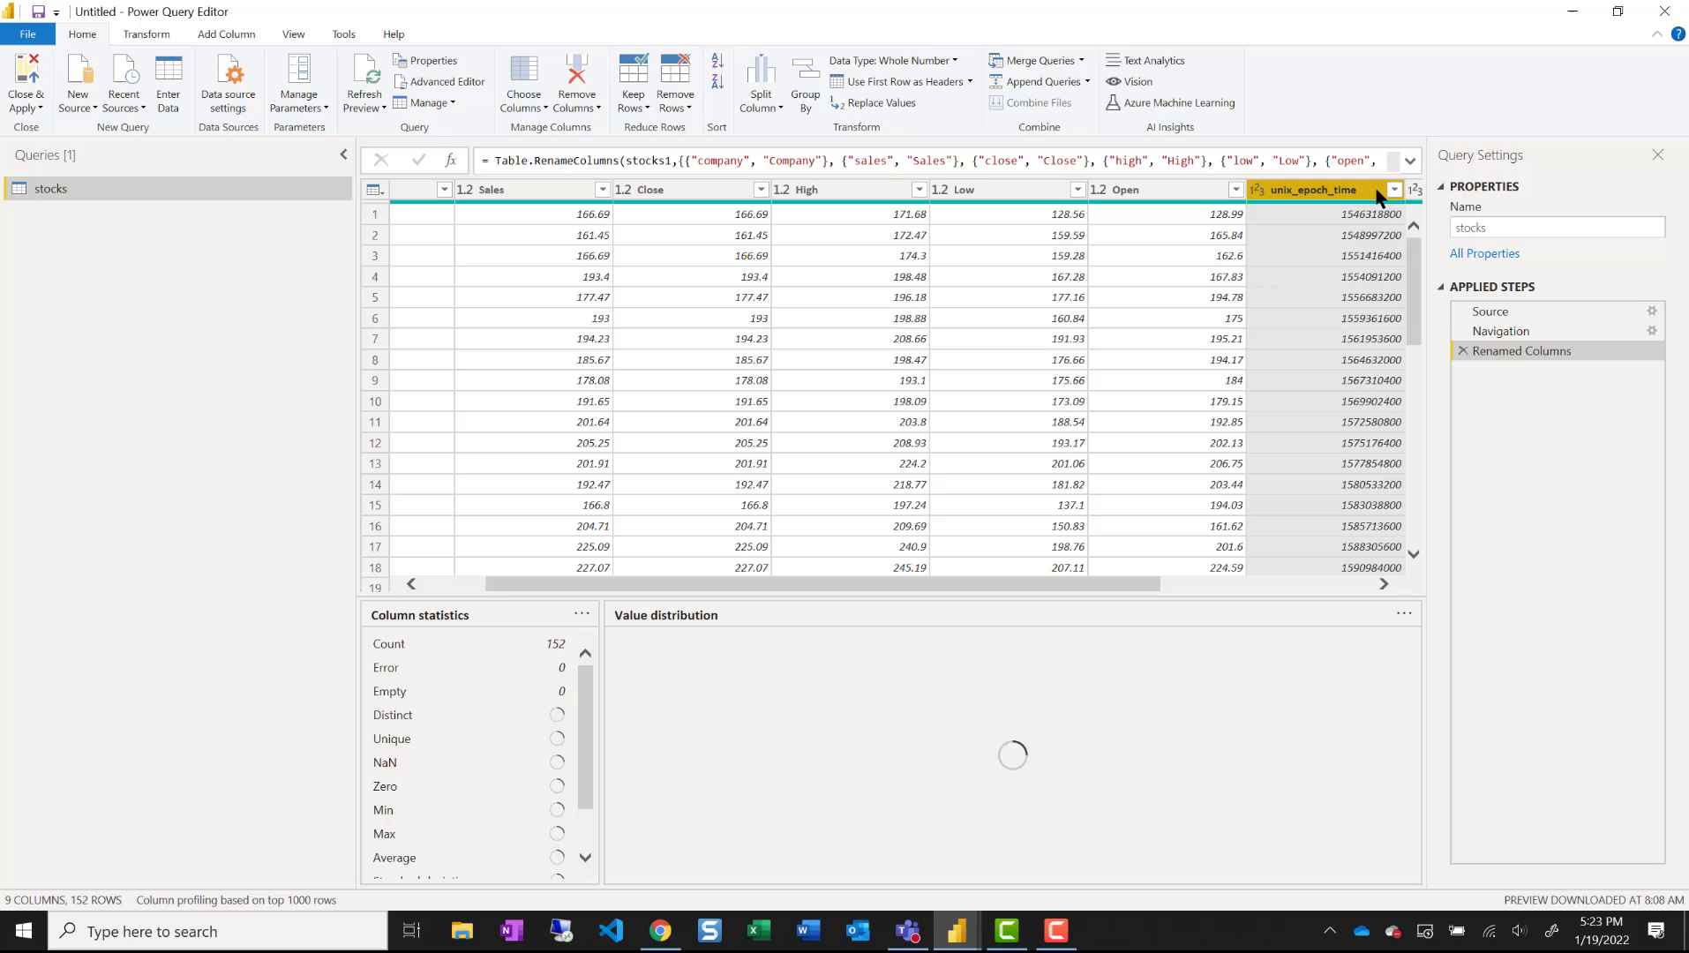
pyautogui.doubleClick(1368, 191)
pyautogui.write('U')
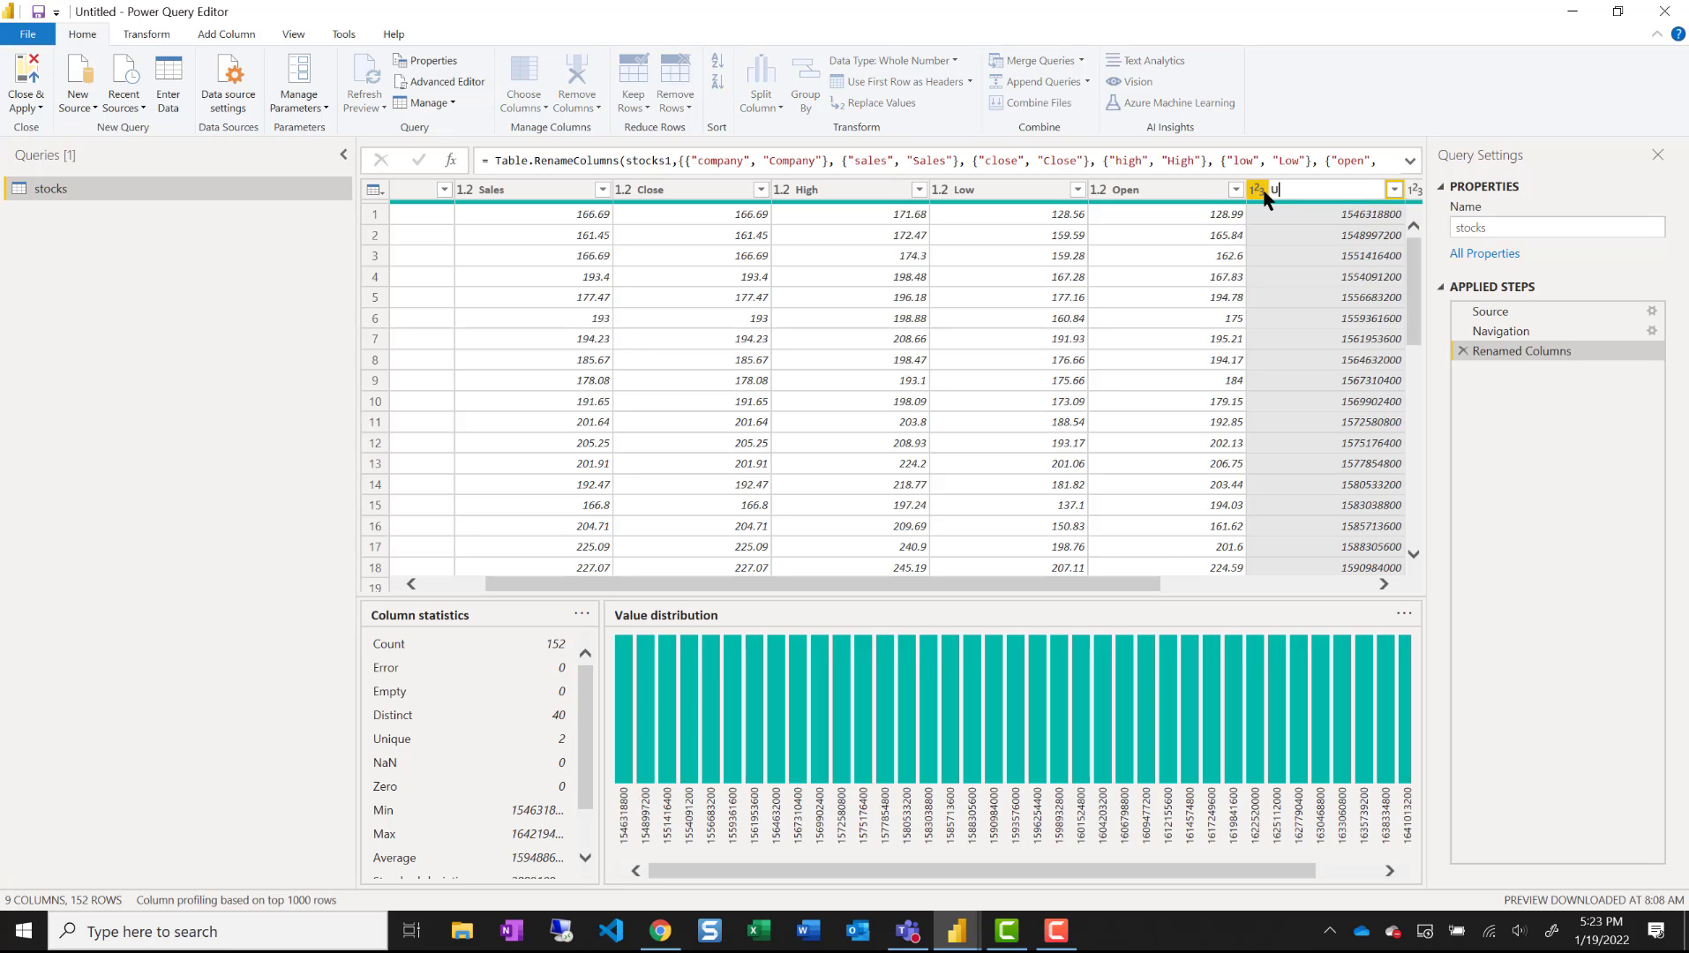
pyautogui.write('nix Epoch Time')
pyautogui.press('Return')
# - Rename the volume and date columns to Volume and Date
pyautogui.moveTo(1109, 881); pyautogui.dragTo(1320, 881)
pyautogui.click(1124, 188)
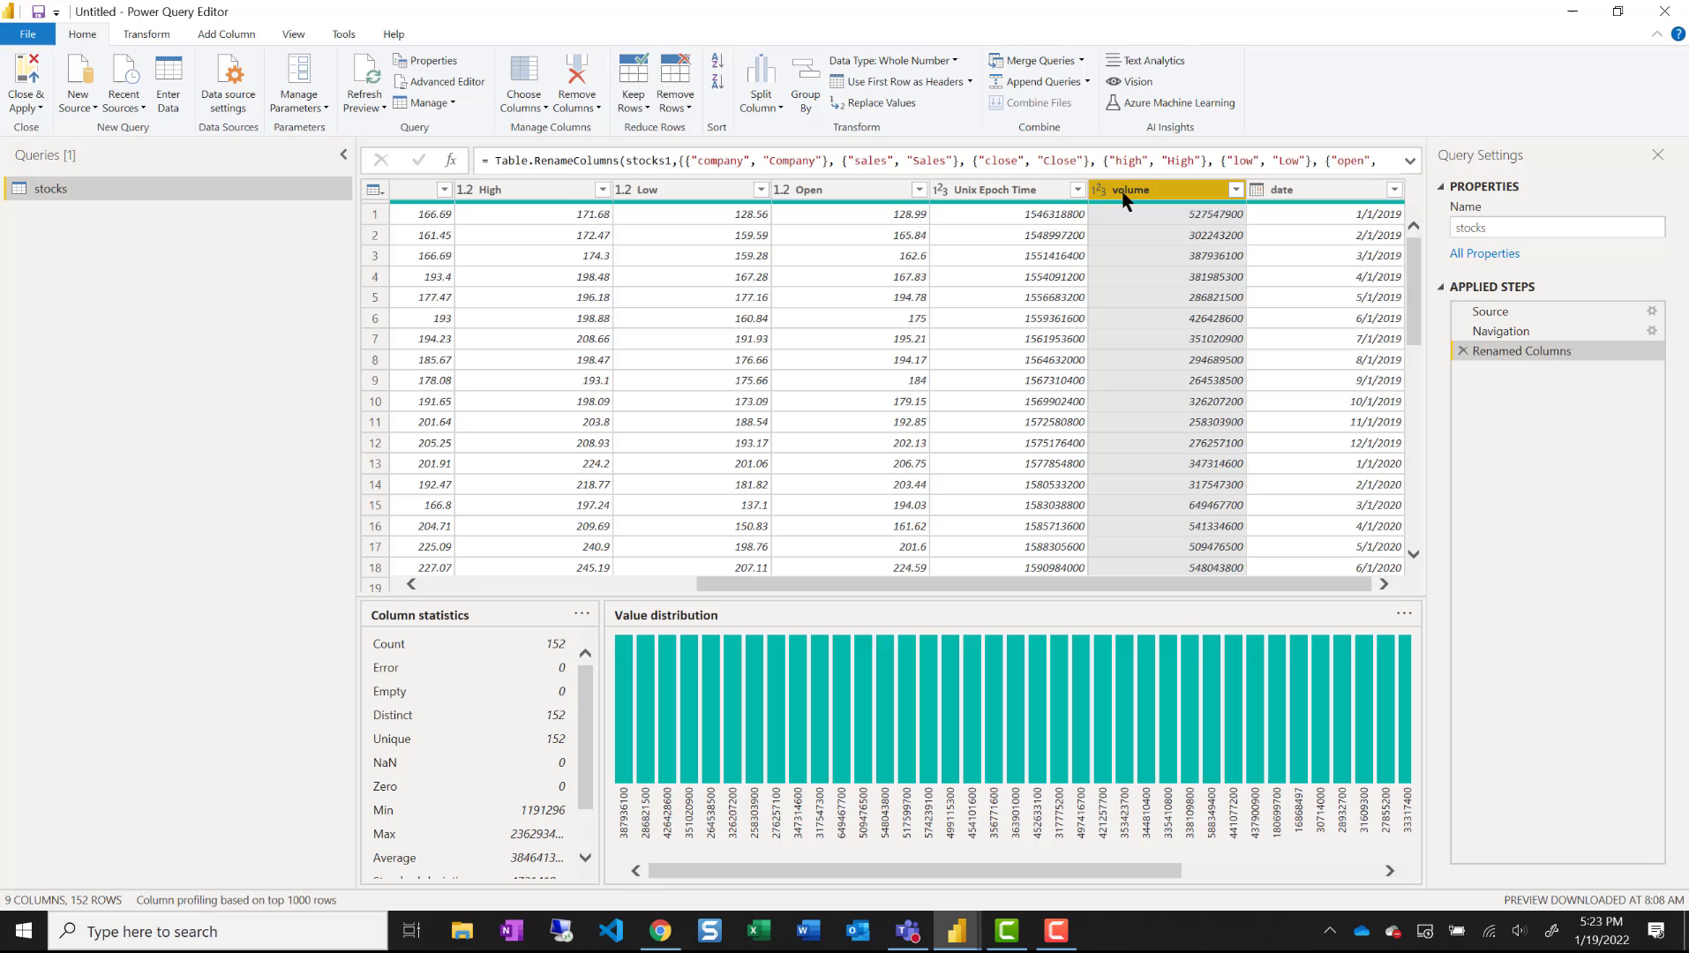
pyautogui.doubleClick(1126, 194)
pyautogui.write('Volume')
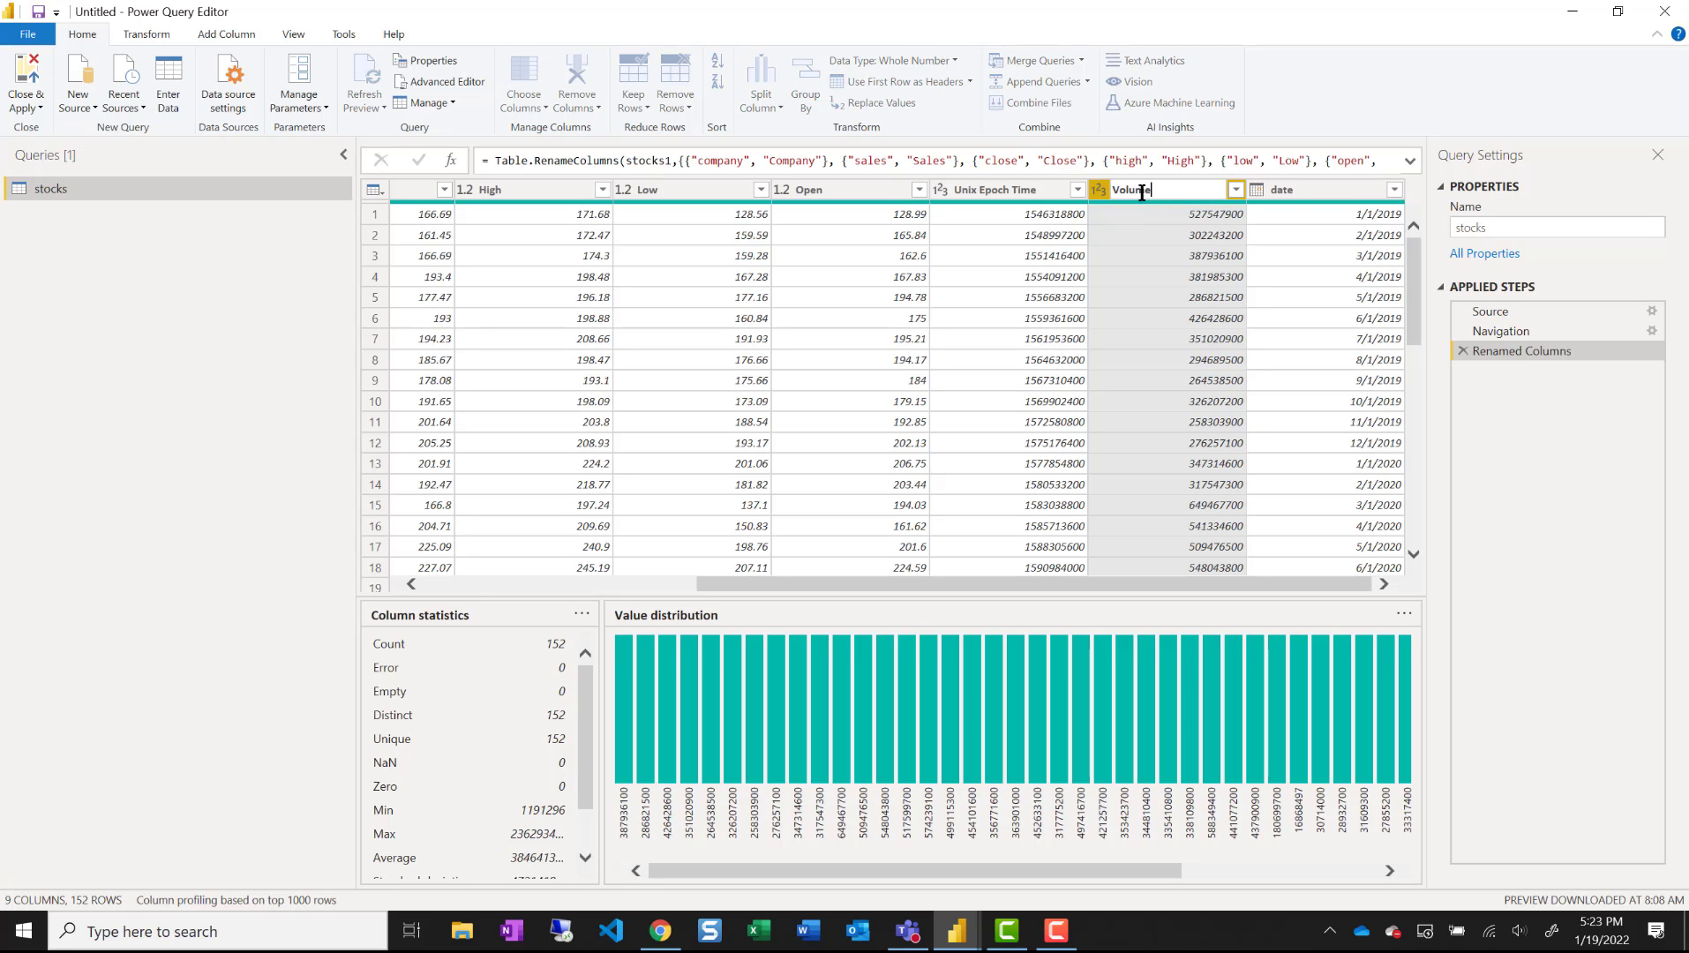
pyautogui.press('Return')
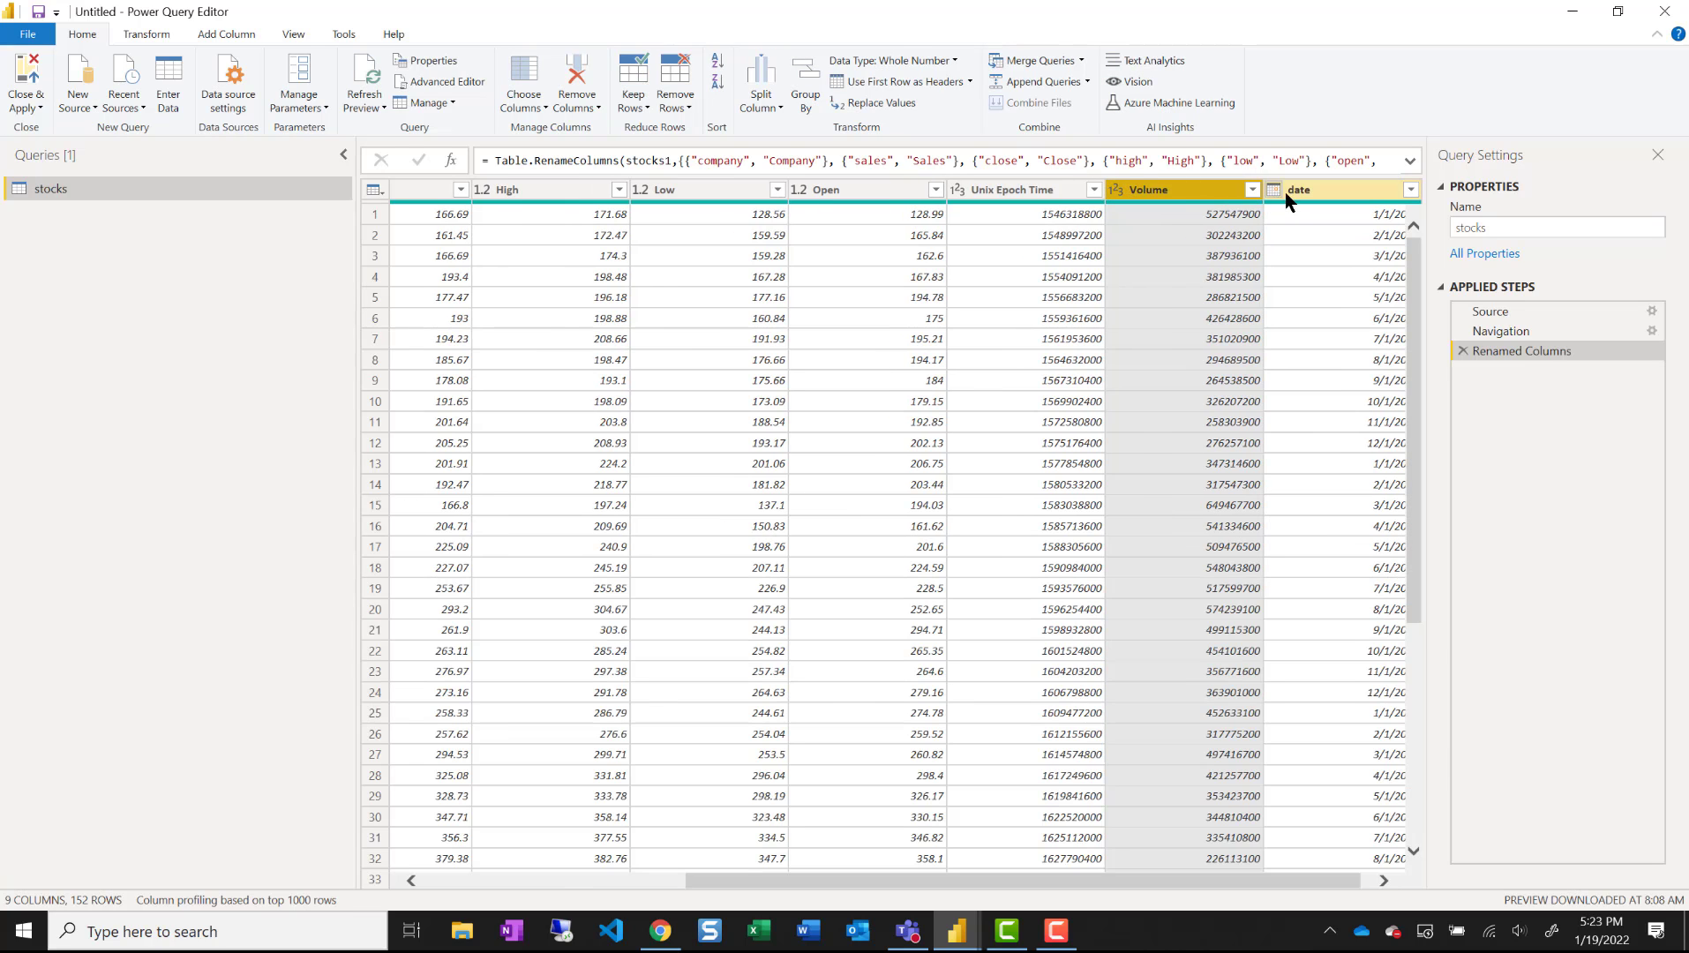
pyautogui.doubleClick(1312, 190)
pyautogui.write('Date')
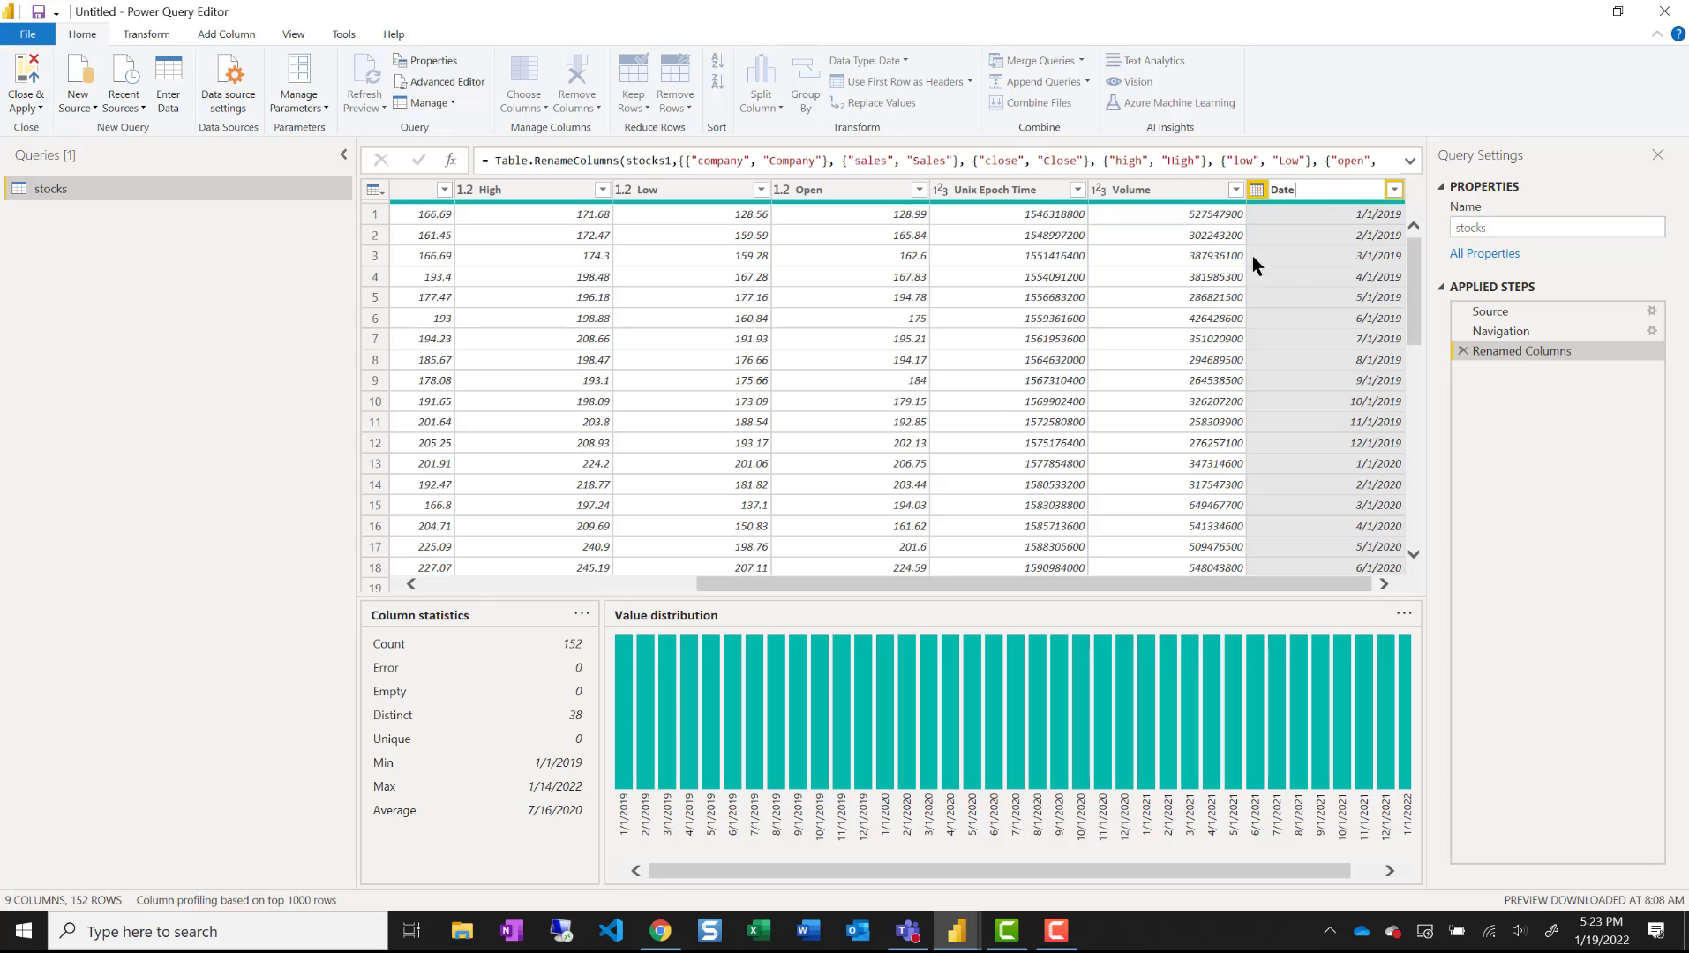
pyautogui.press('Return')
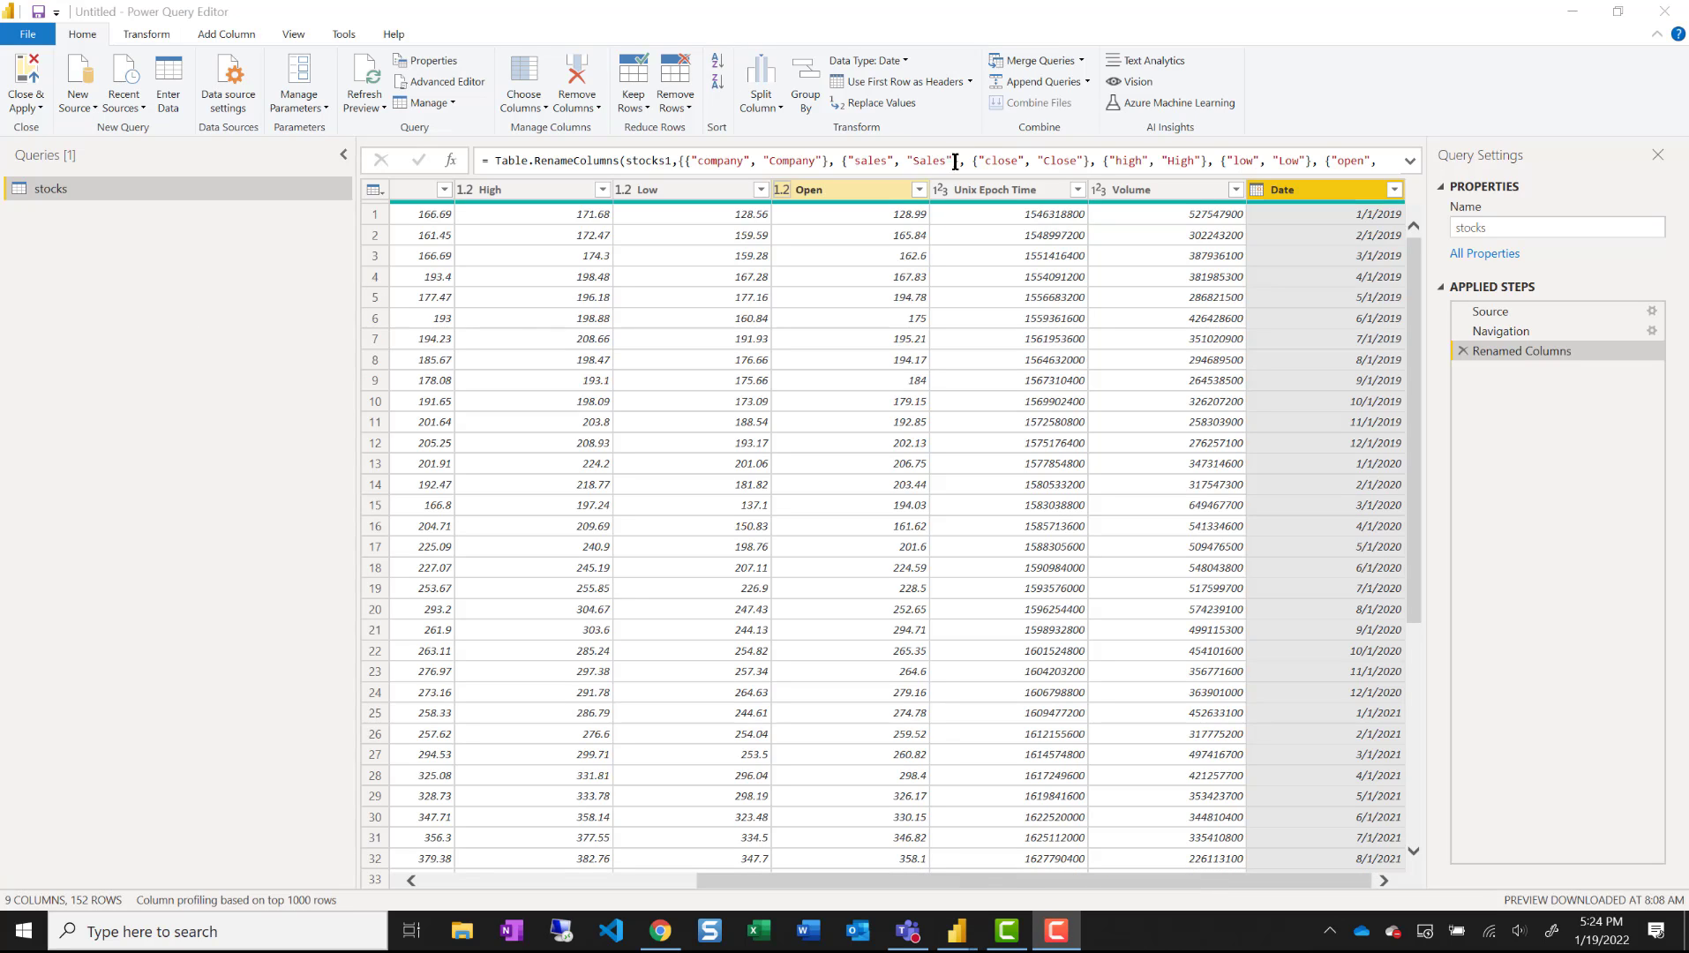
# - Rename the query to Stocks in Query Settings
pyautogui.click(1467, 227)
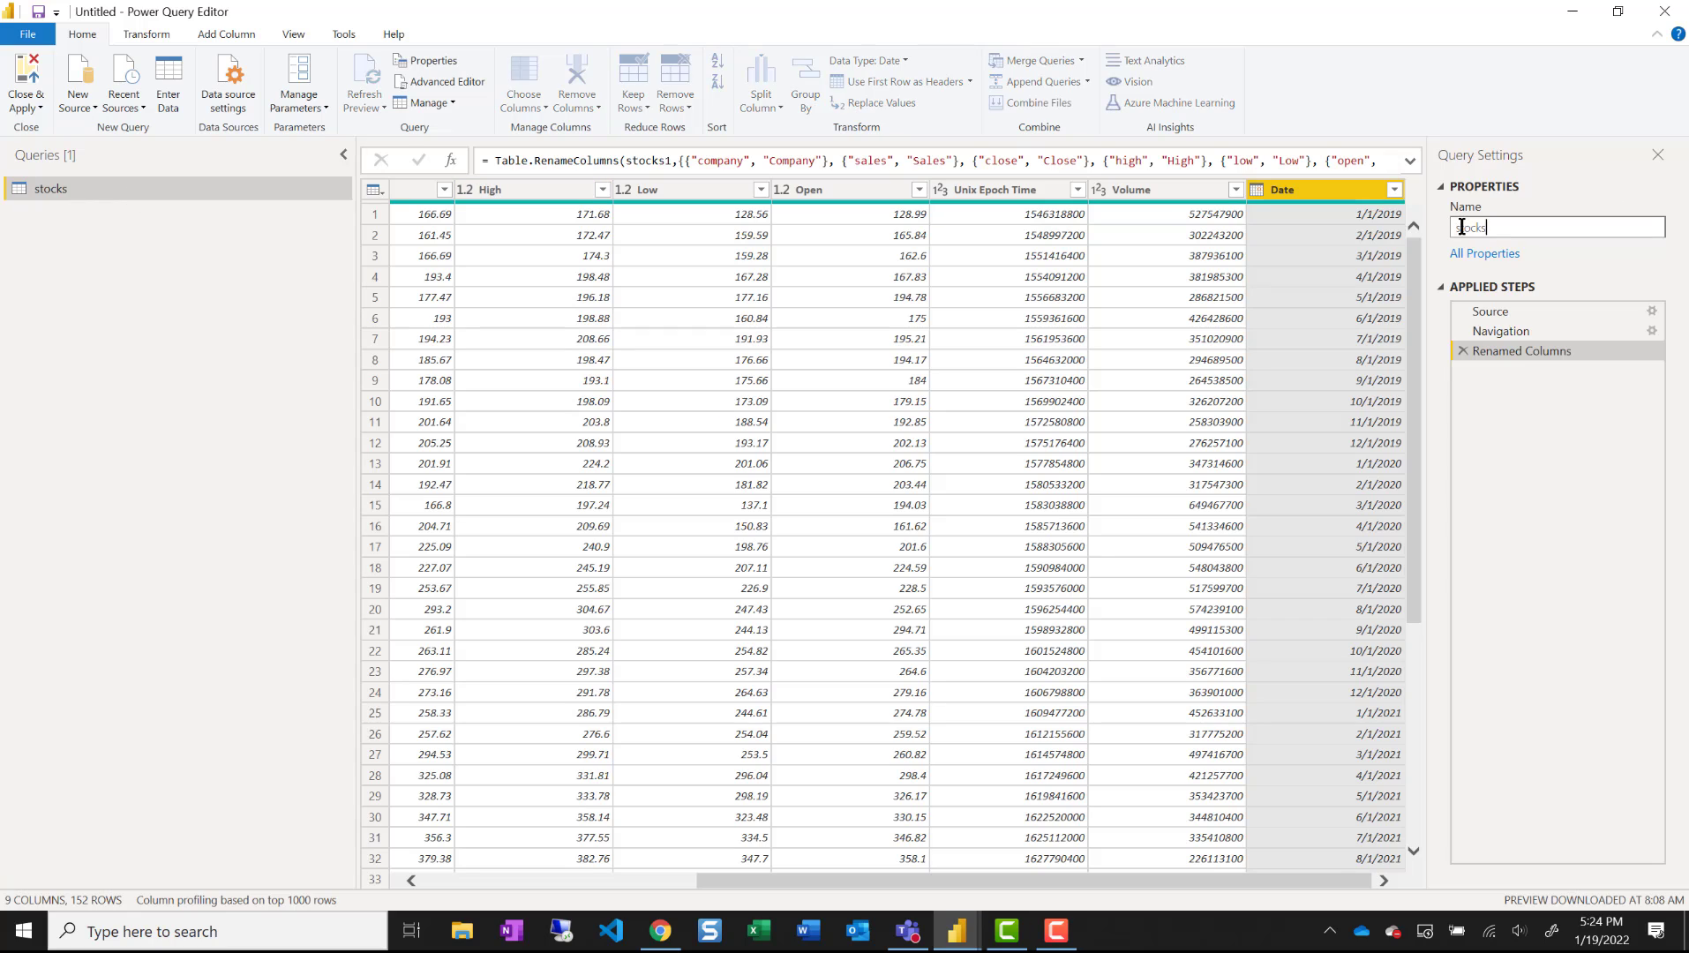
pyautogui.hotkey('ctrl', 'a')
pyautogui.write('Stocks')
pyautogui.press('Return')
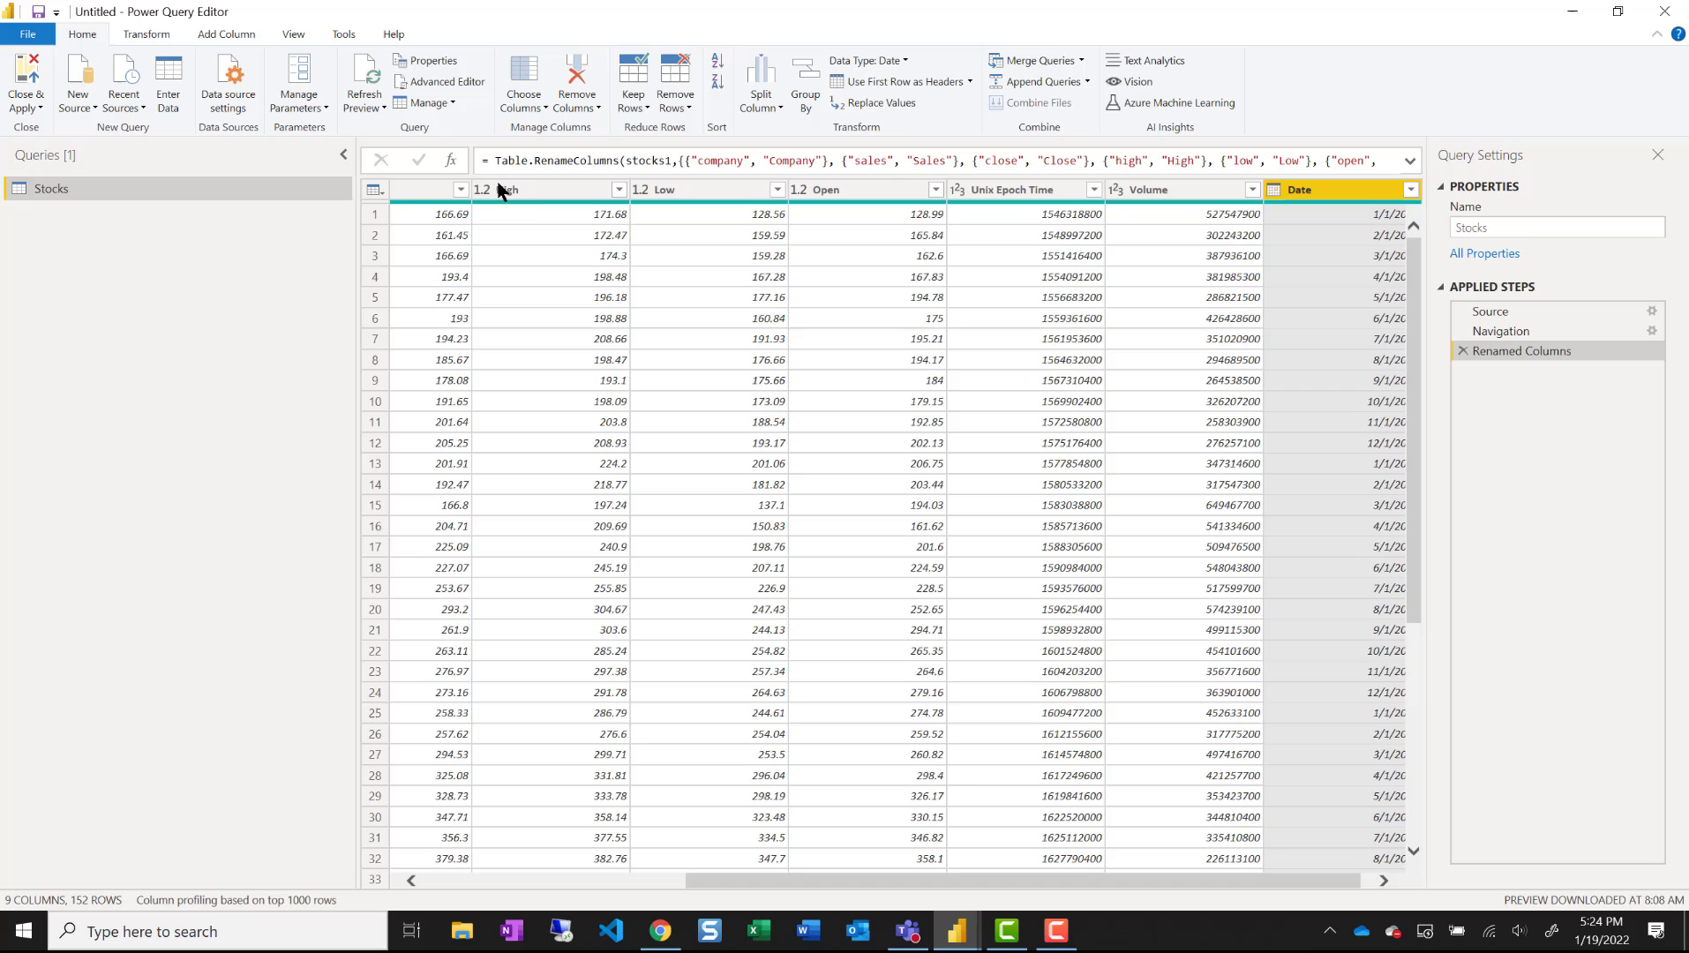
# - Create a new query referencing Stocks, named Reference Date
pyautogui.rightClick(56, 191)
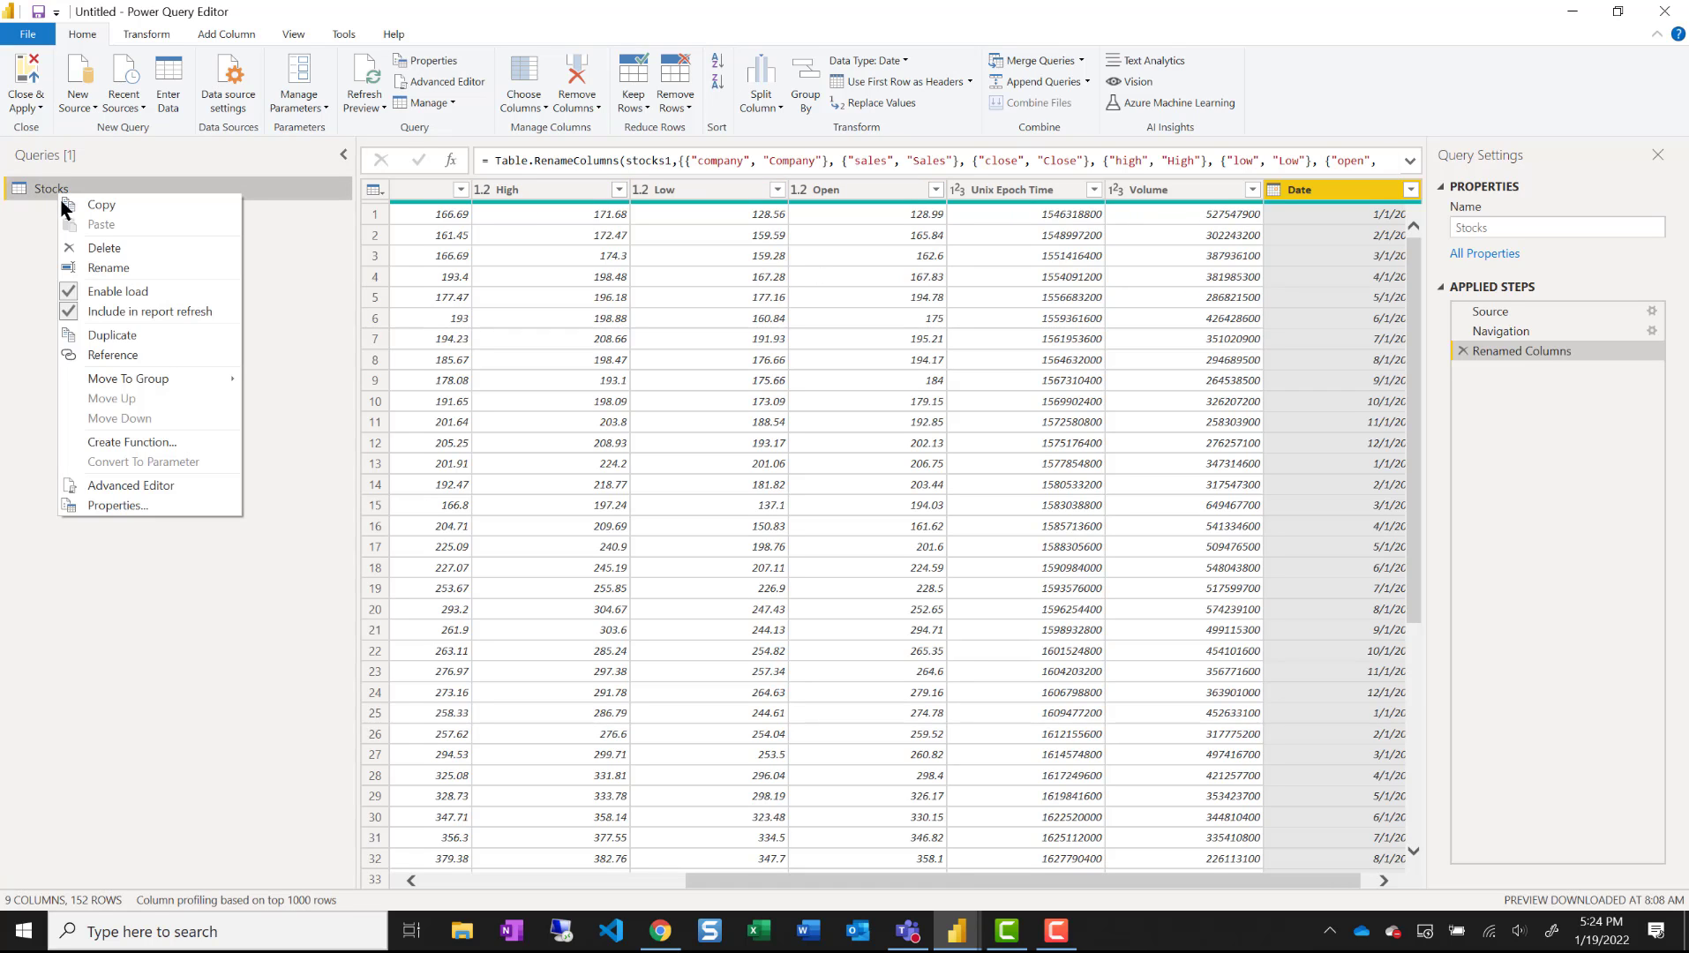
pyautogui.click(122, 358)
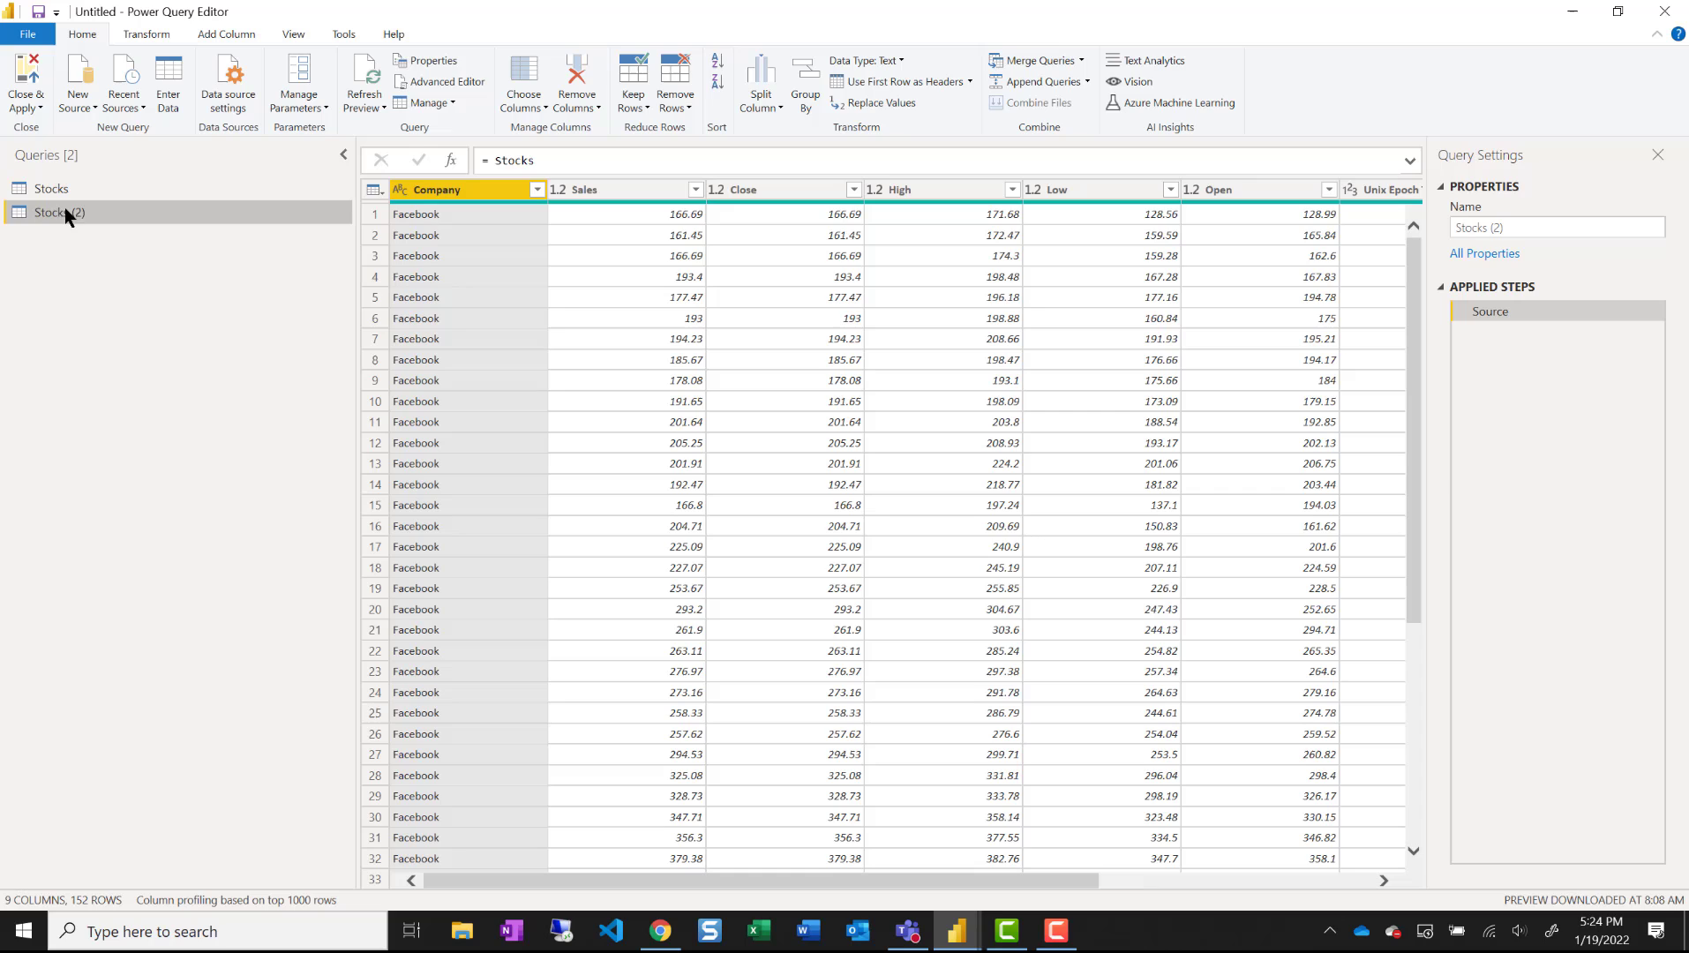
pyautogui.click(1483, 227)
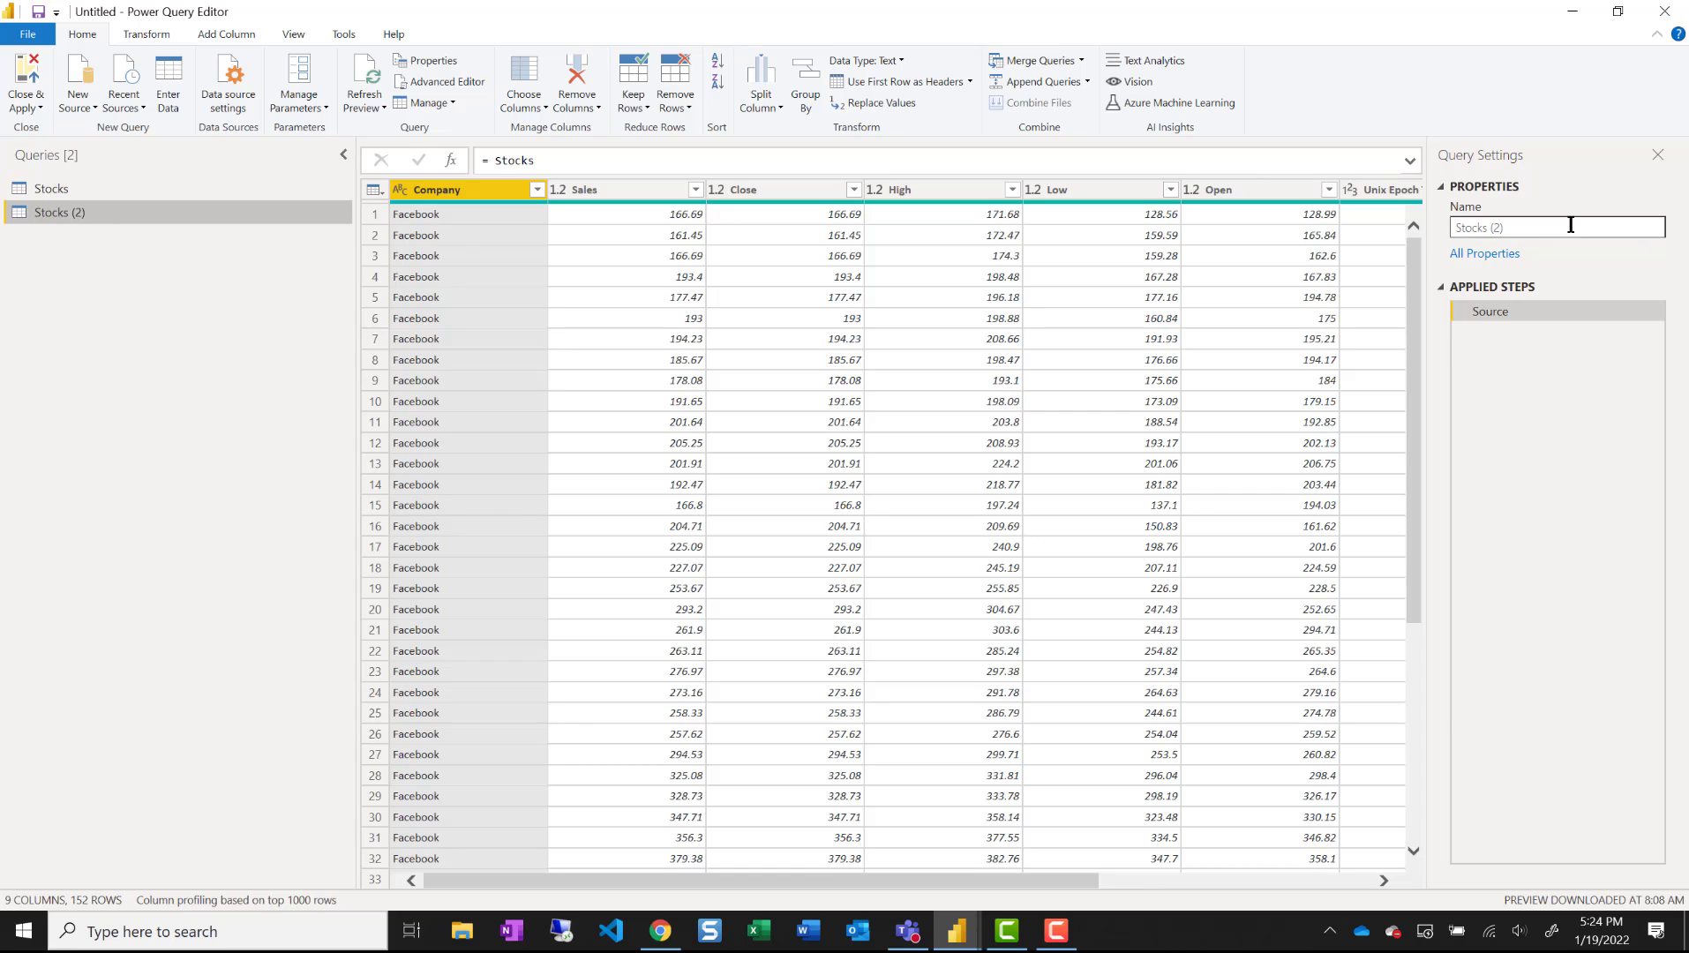
pyautogui.write('Reference Date')
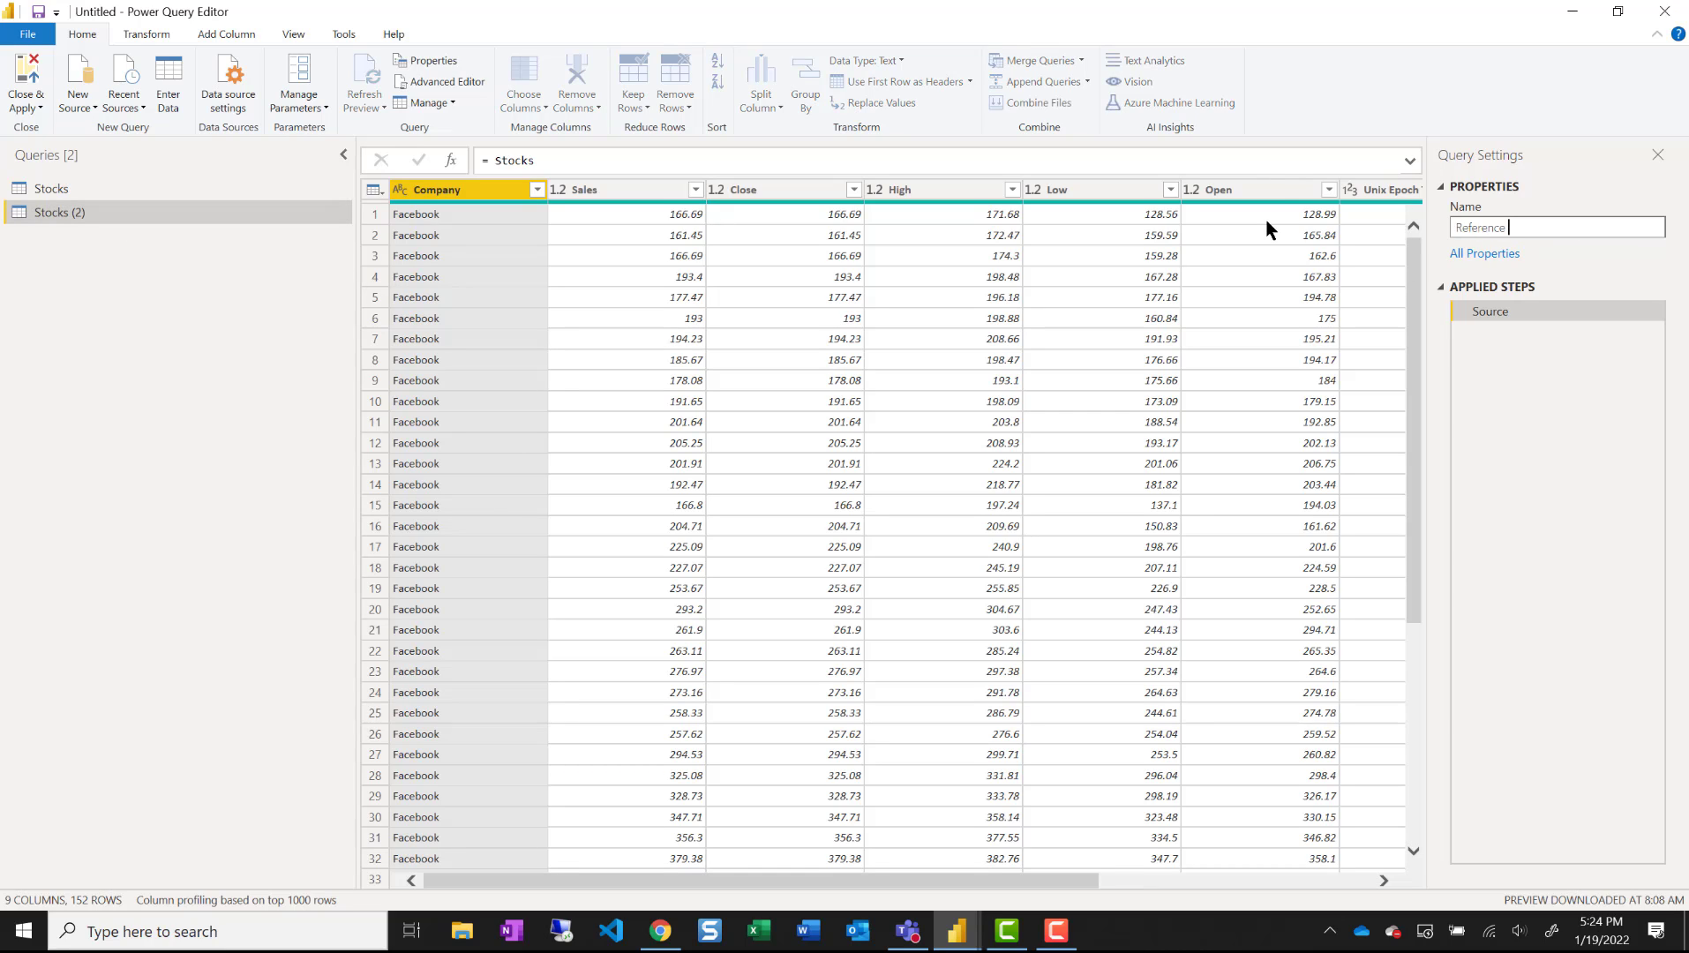
pyautogui.click(1573, 251)
# - Keep only the Date column and remove duplicates, leaving 38 distinct dates
pyautogui.moveTo(941, 869); pyautogui.dragTo(1341, 881)
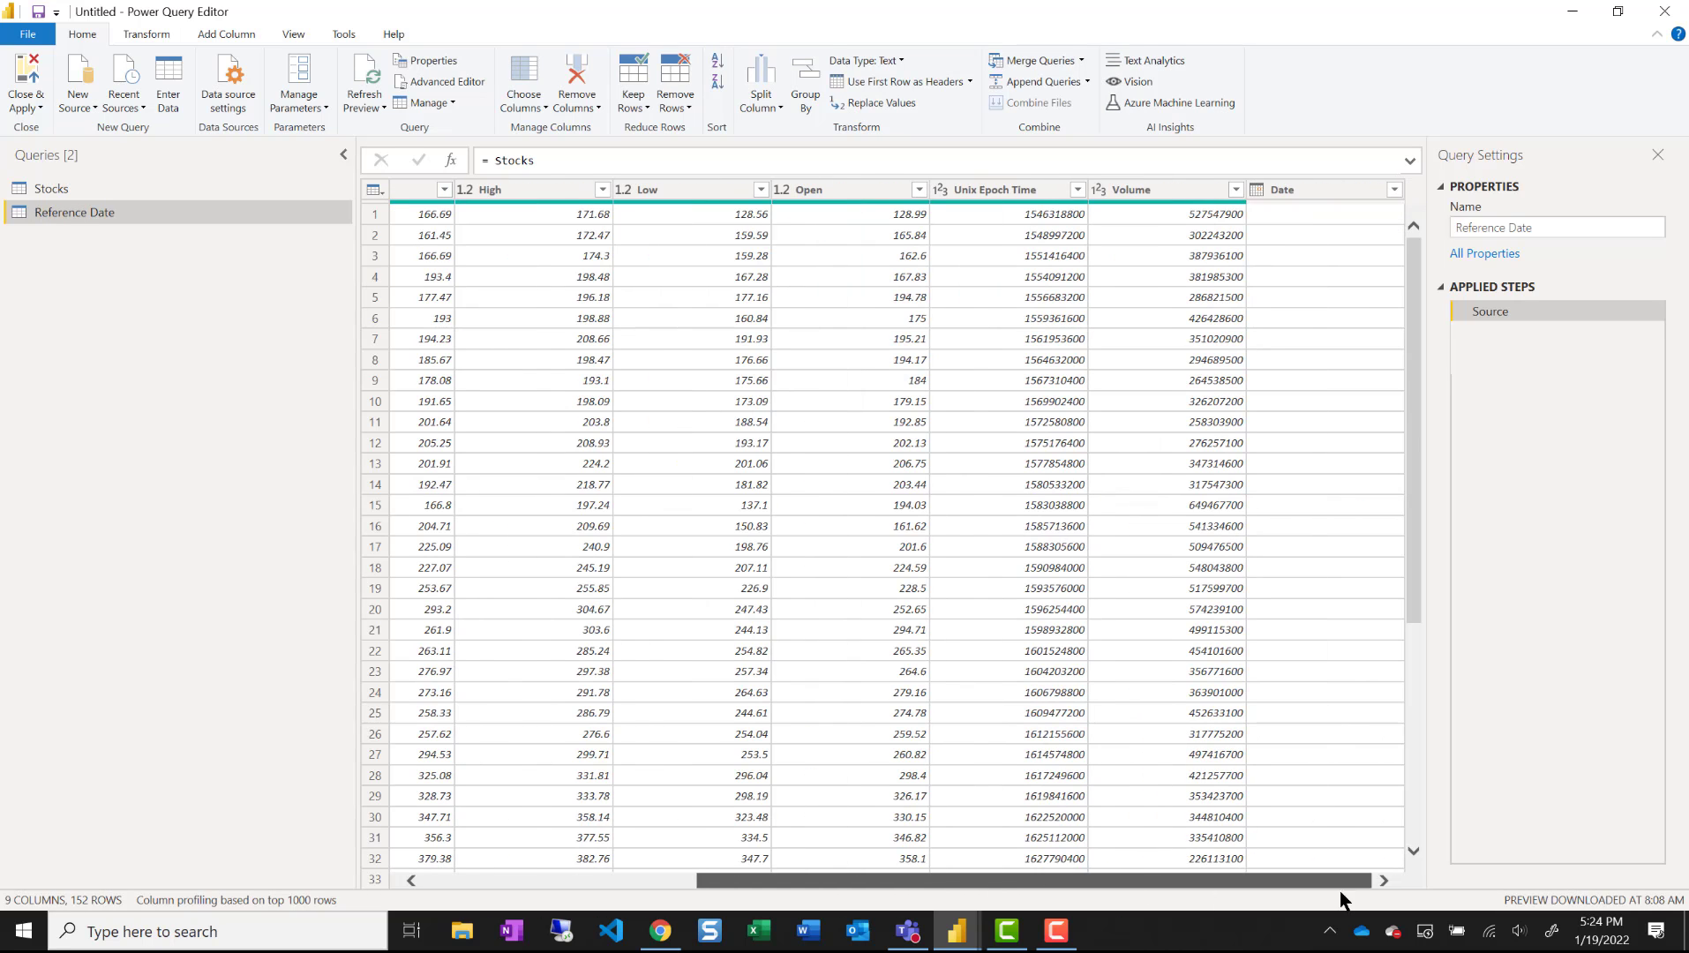
pyautogui.rightClick(1335, 198)
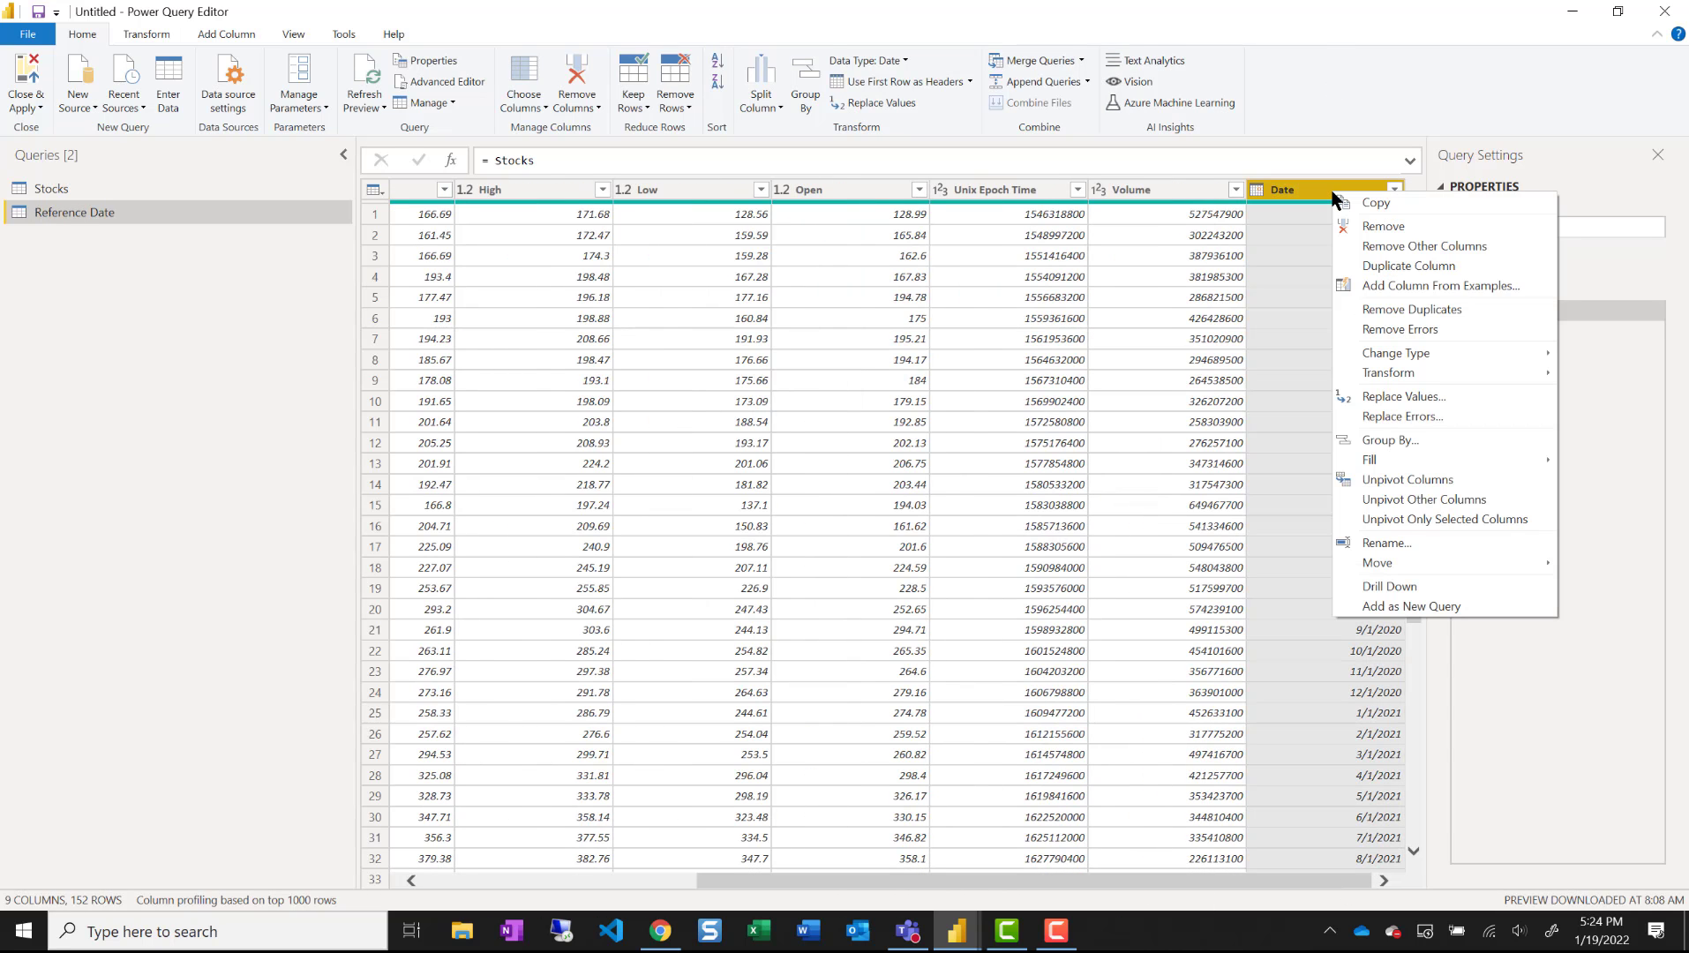
pyautogui.click(1349, 246)
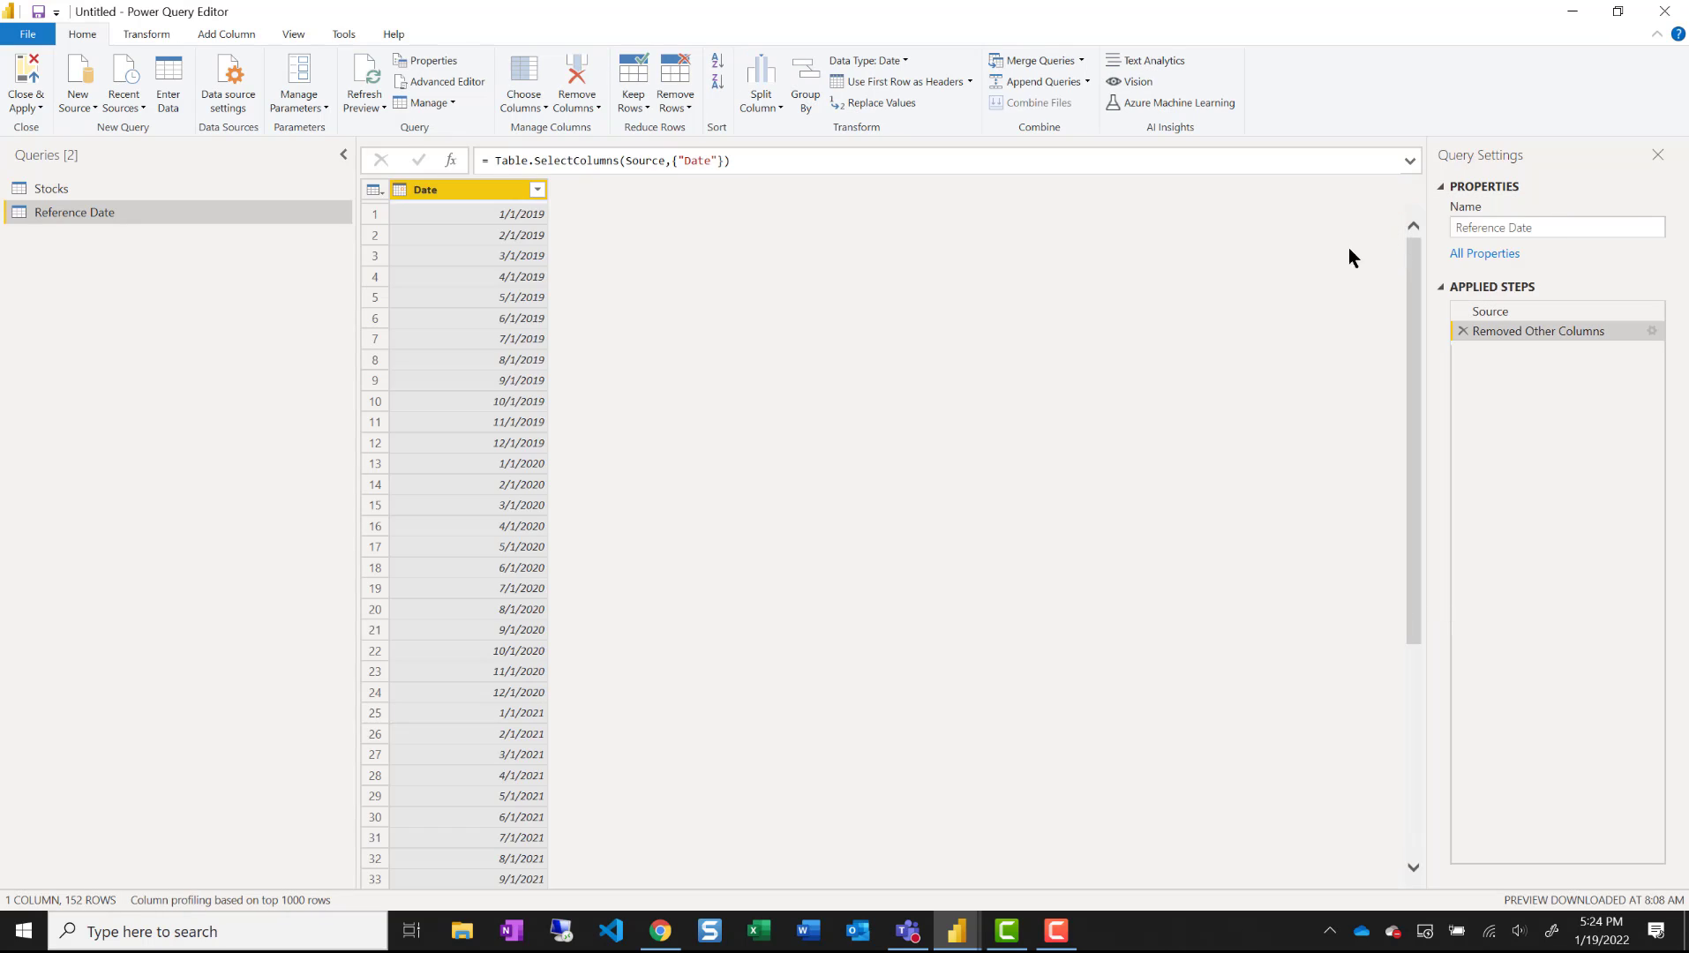
pyautogui.rightClick(481, 205)
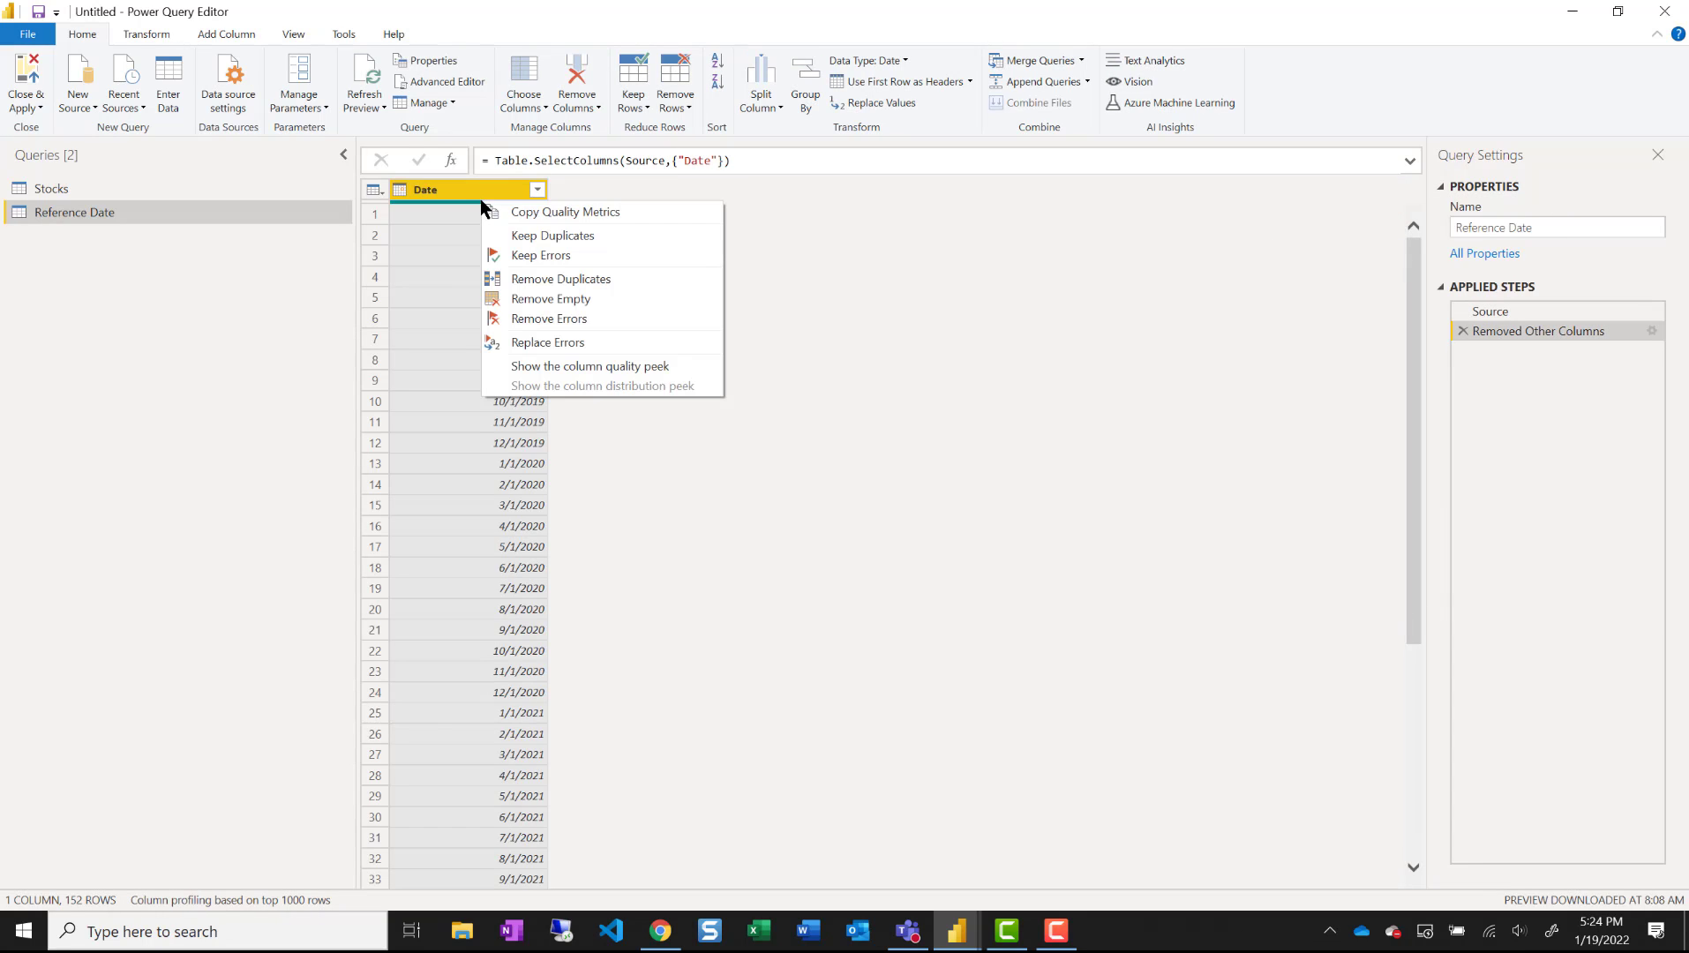
pyautogui.click(541, 278)
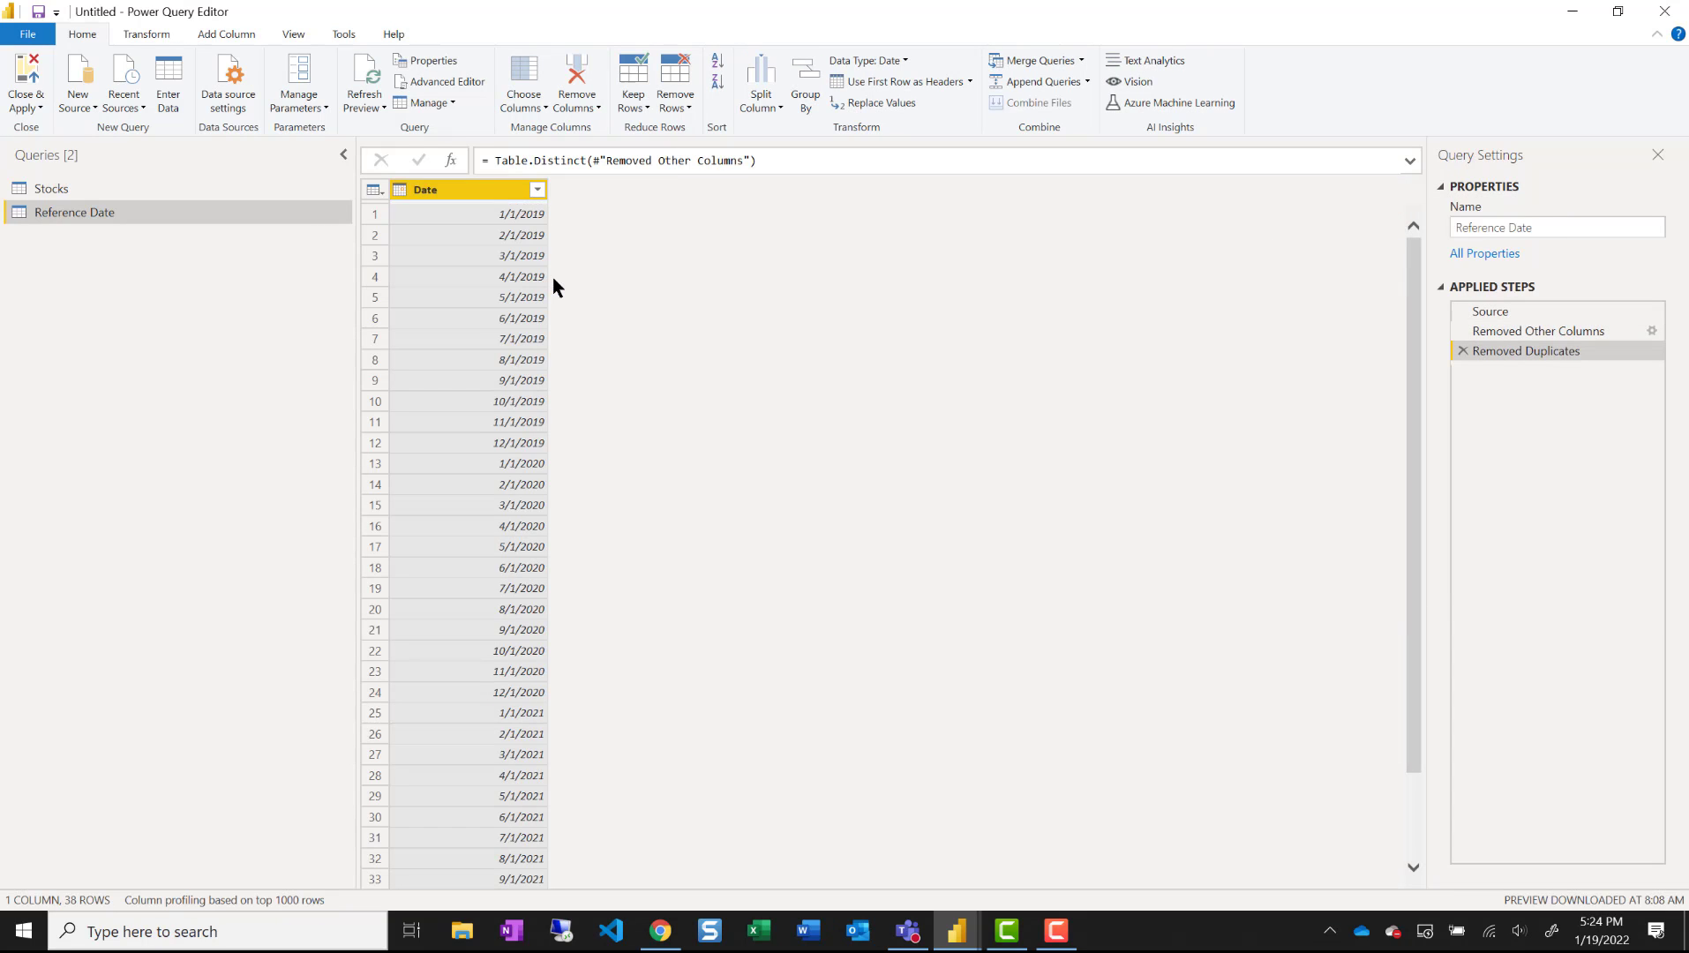
pyautogui.click(488, 198)
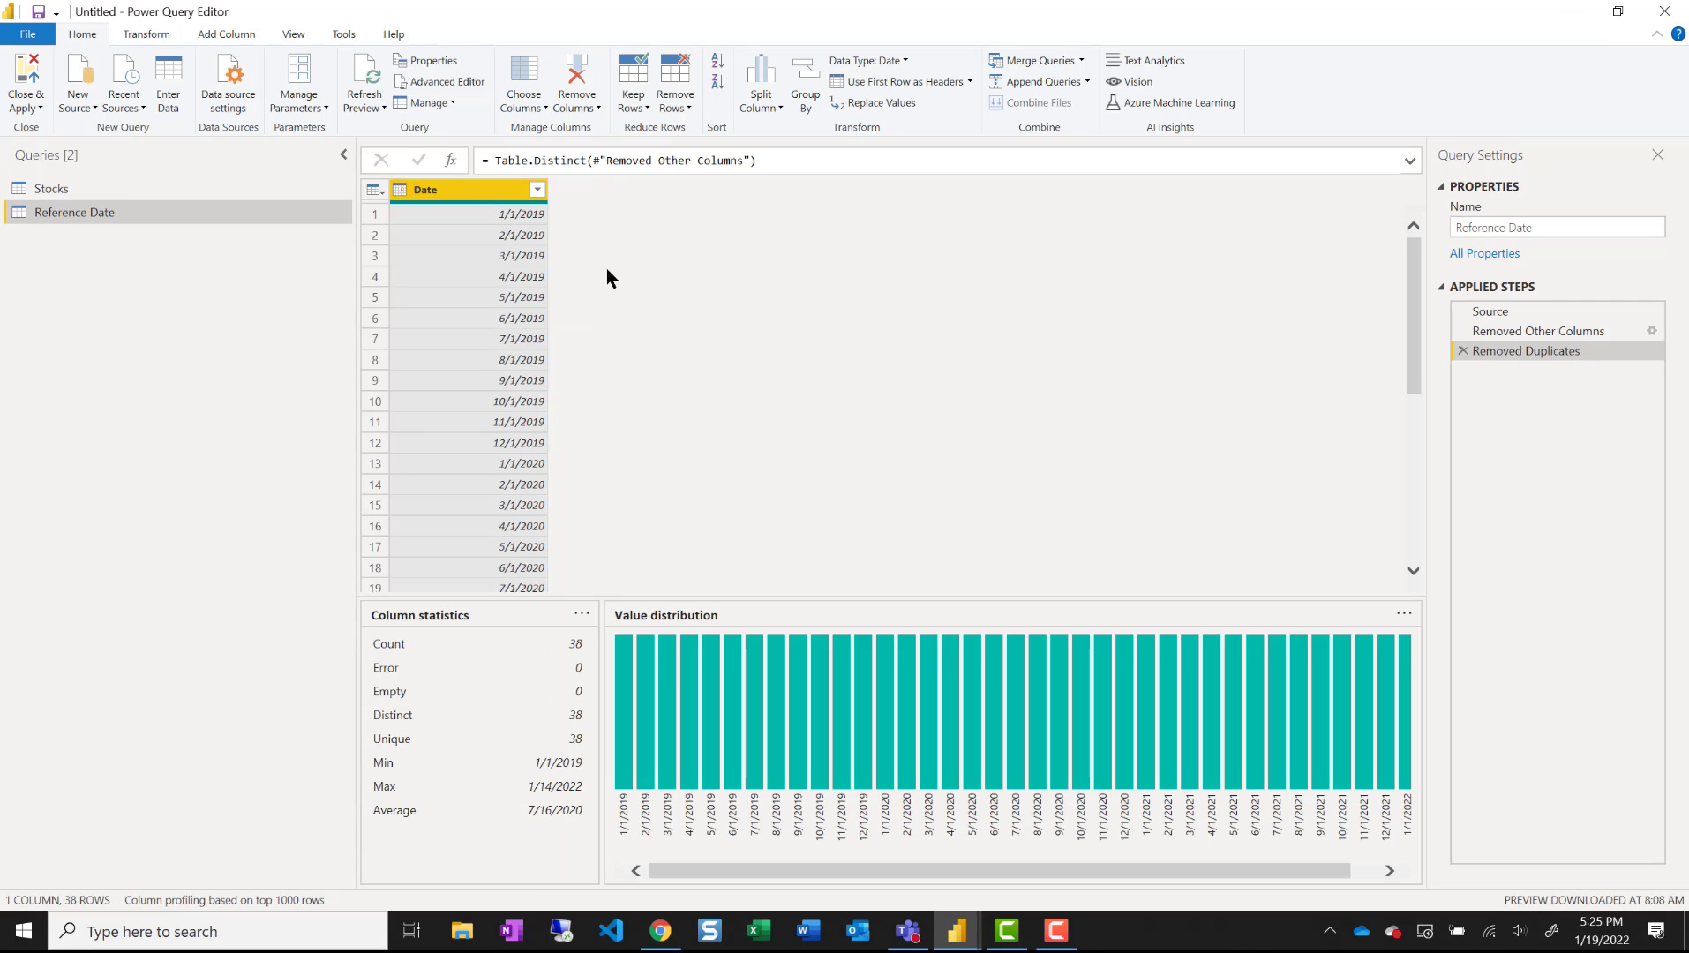
# - Apply the query changes with Close & Apply, then expand Reference Date and Stocks in the Fields pane
pyautogui.click(31, 68)
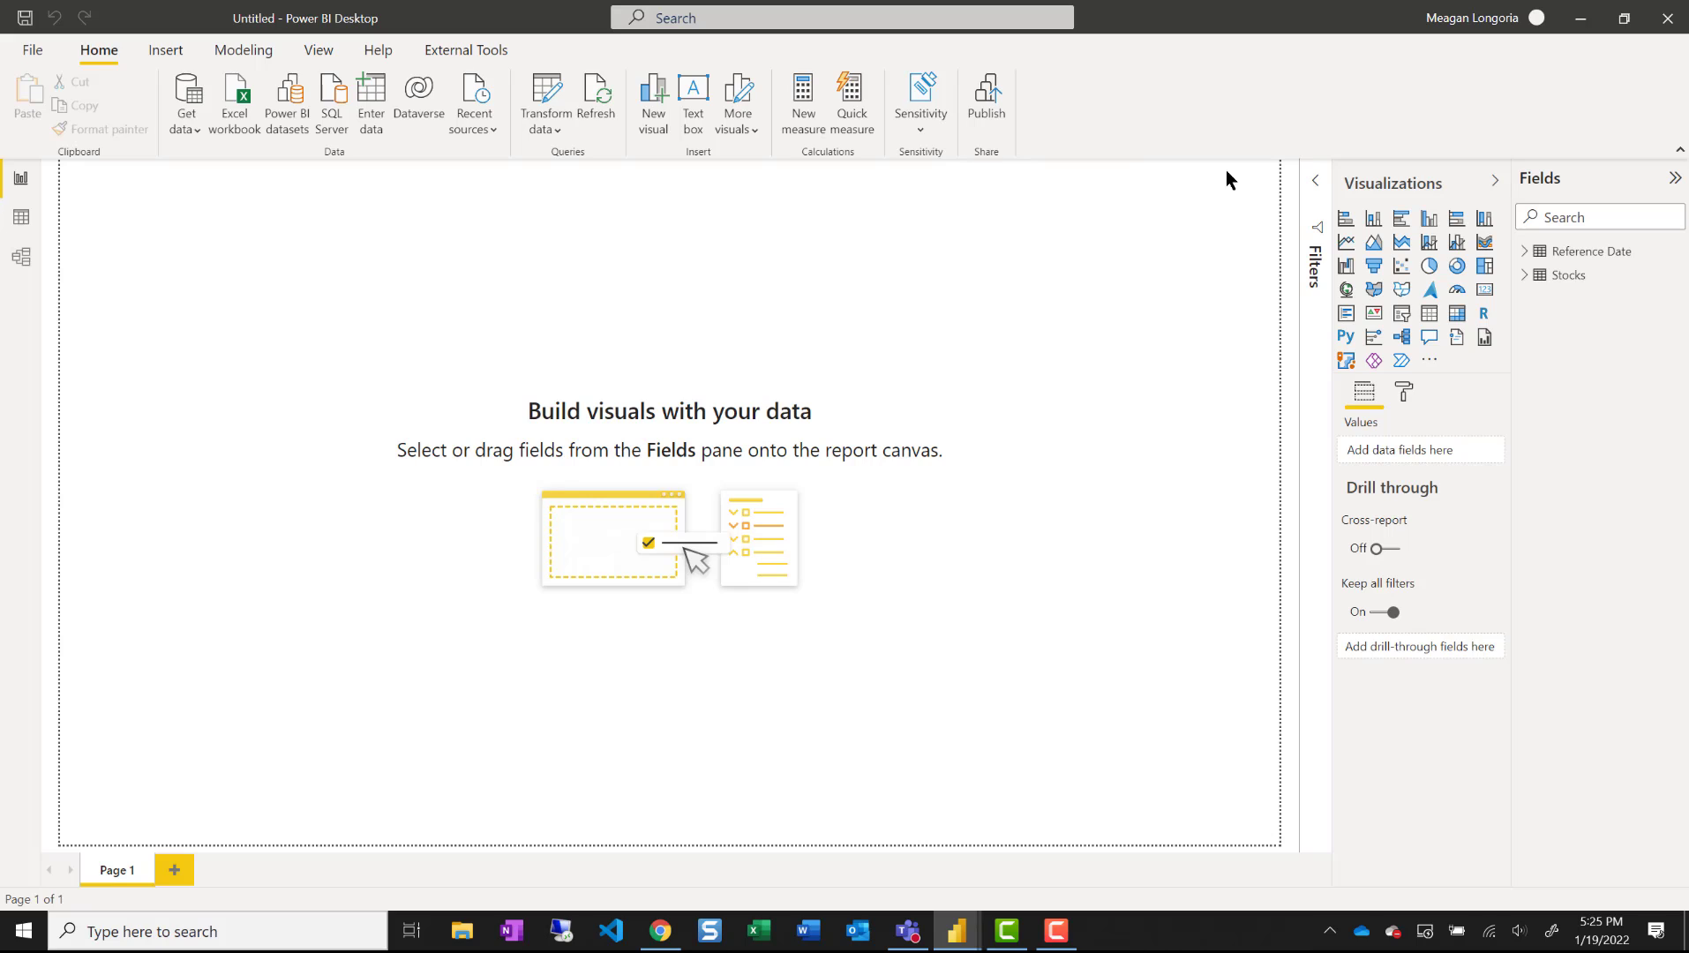
pyautogui.click(1524, 253)
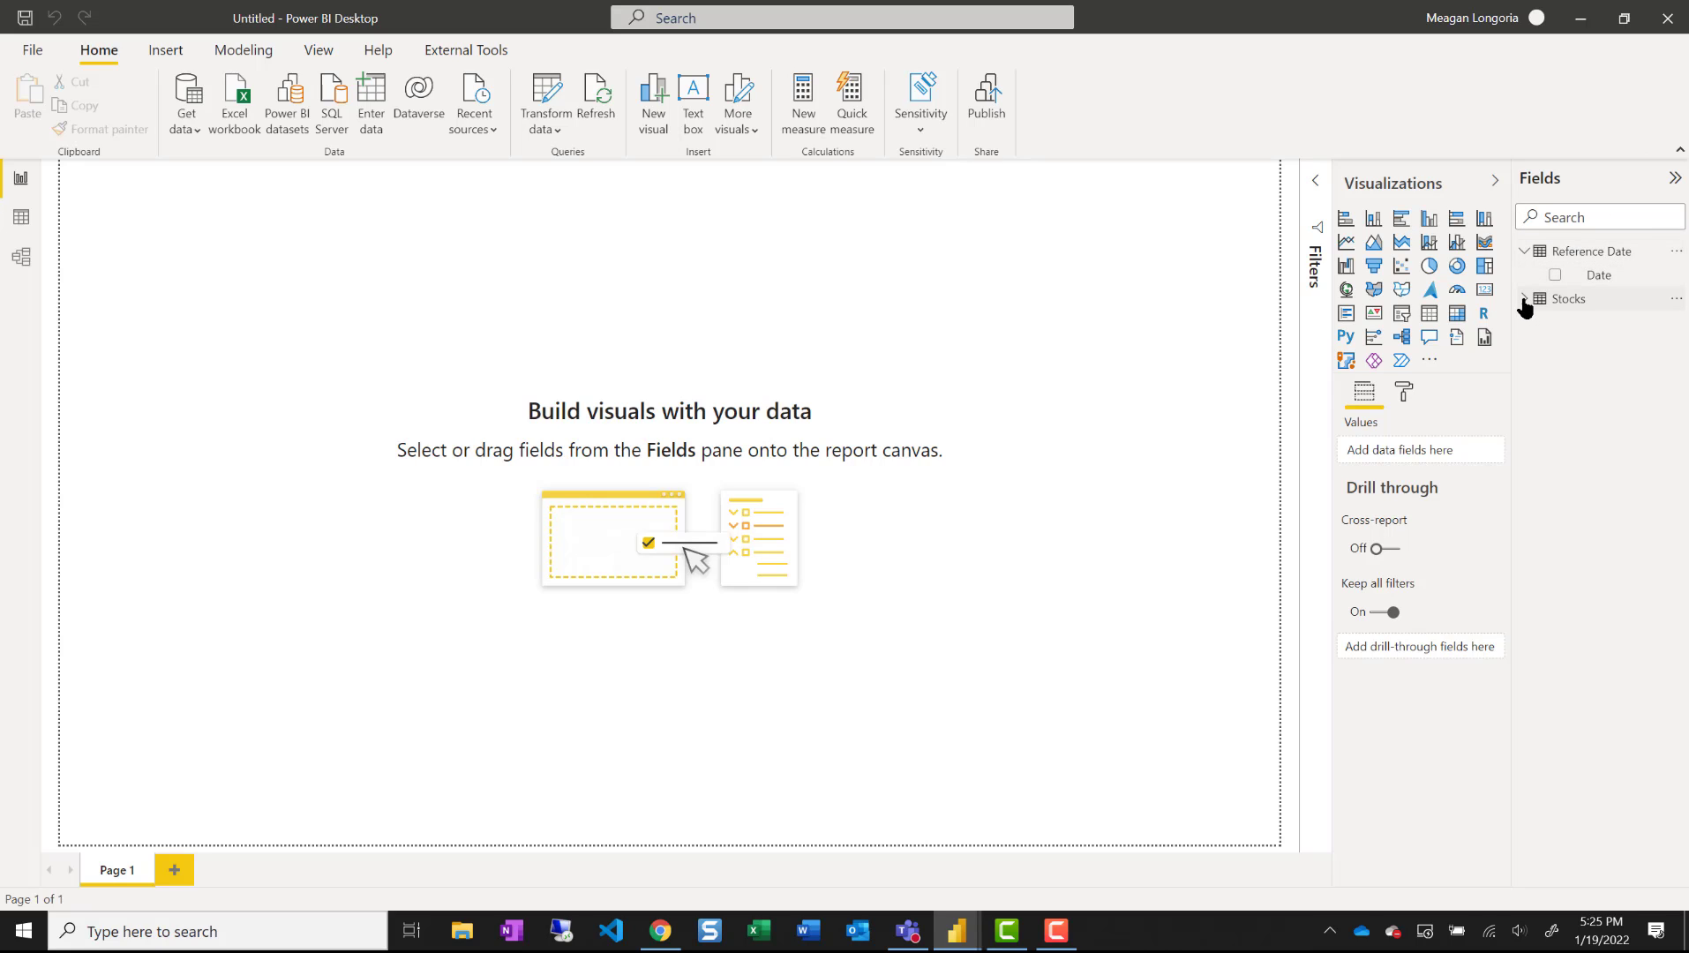
pyautogui.click(1525, 300)
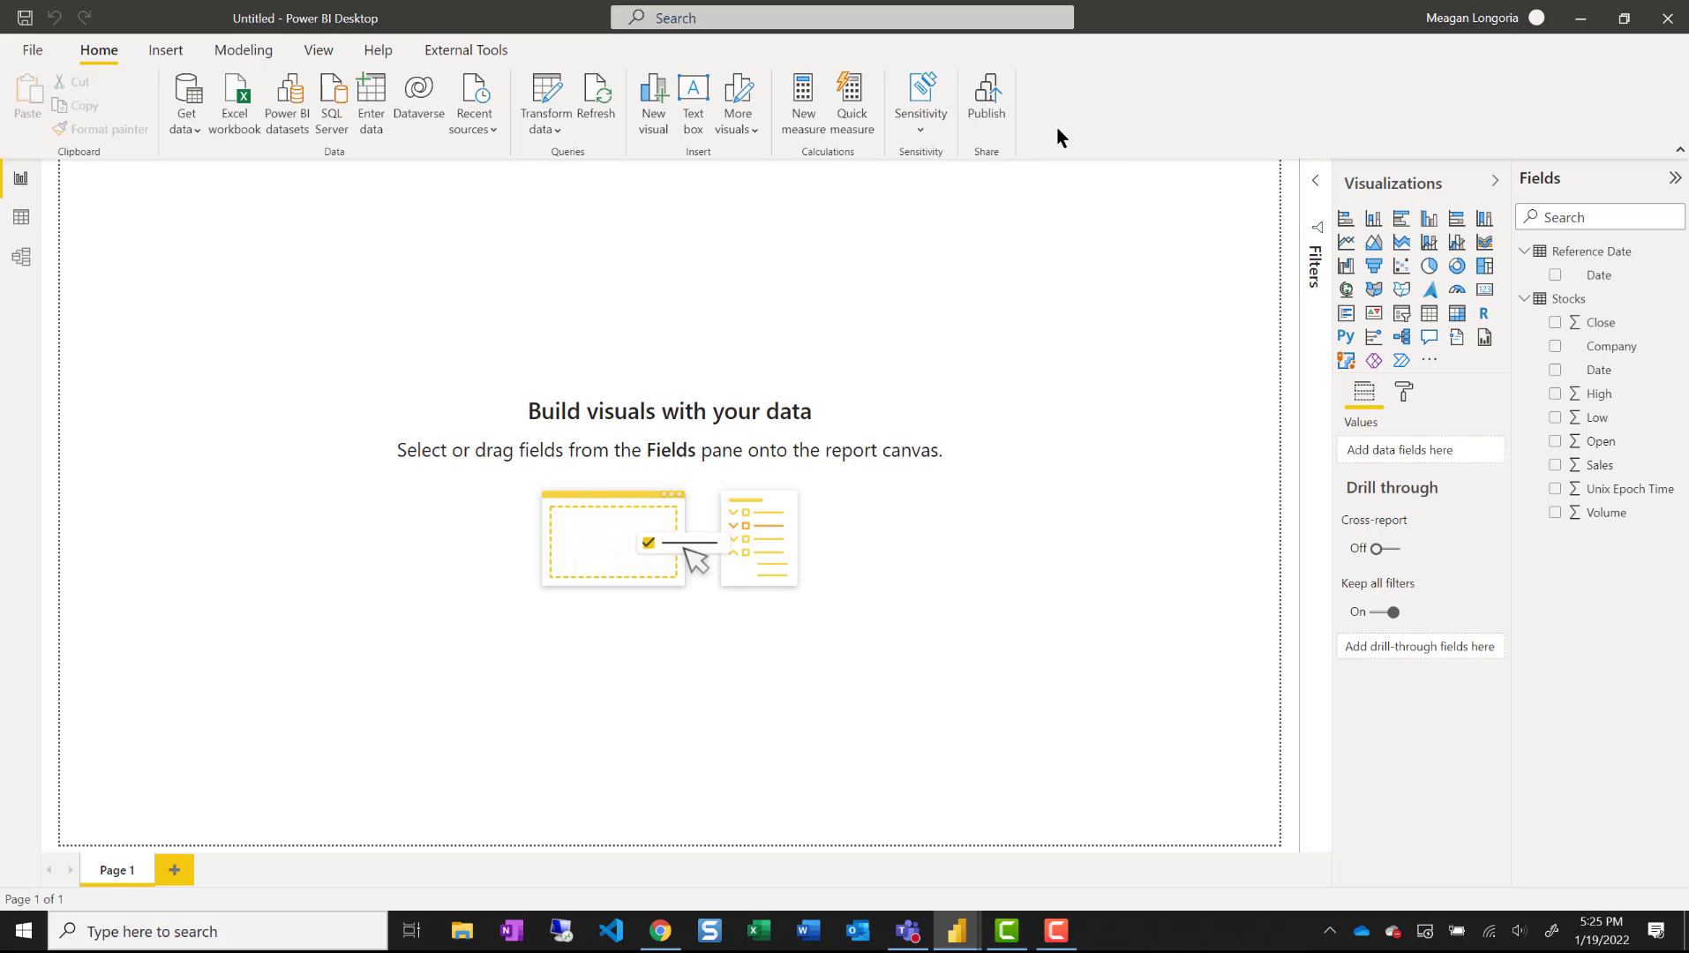
# - Create a % Change Close measure in Stocks from the pasted DAX using CurClose and RefClose
pyautogui.rightClick(1571, 304)
pyautogui.press('Escape')
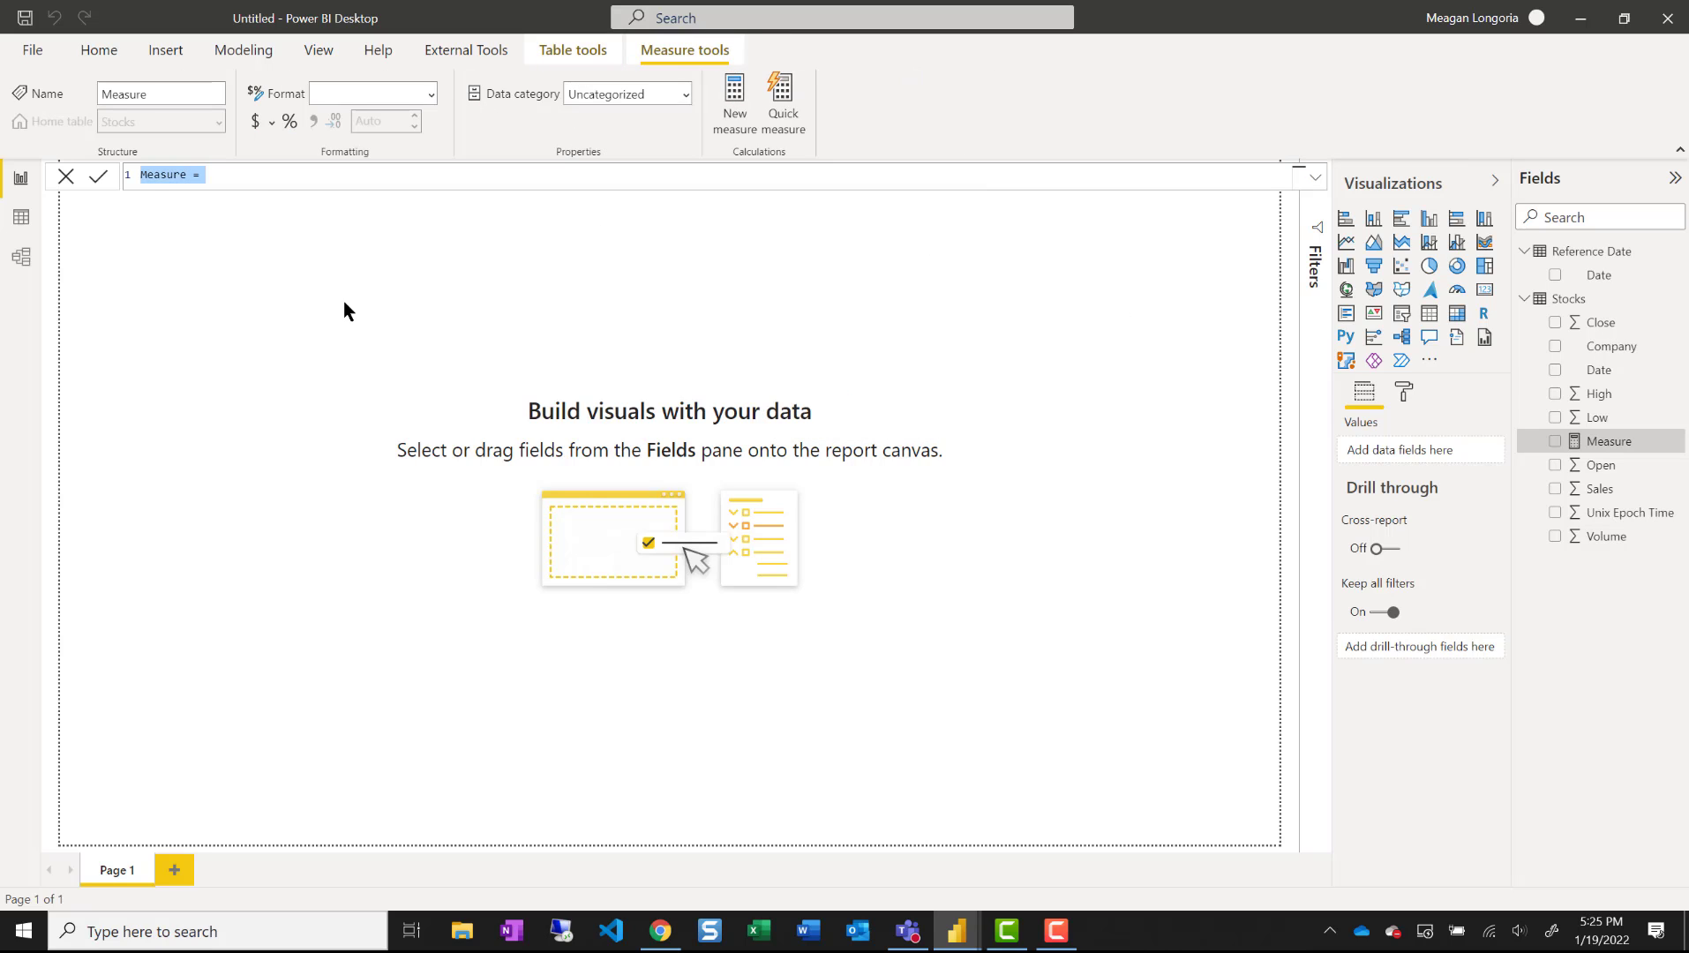
pyautogui.write("% Change Close = Var CurClose = Max('Stocks'[Close]) Var SelectedDate = SELECTEDVALUE('Reference Date'[Date]) Var RefClose = CALCULATE(Max('Stocks'[Close]), 'Stocks'[Date] =SelectedDate) RETURN Divide(CurClose - RefClose, RefClose)")
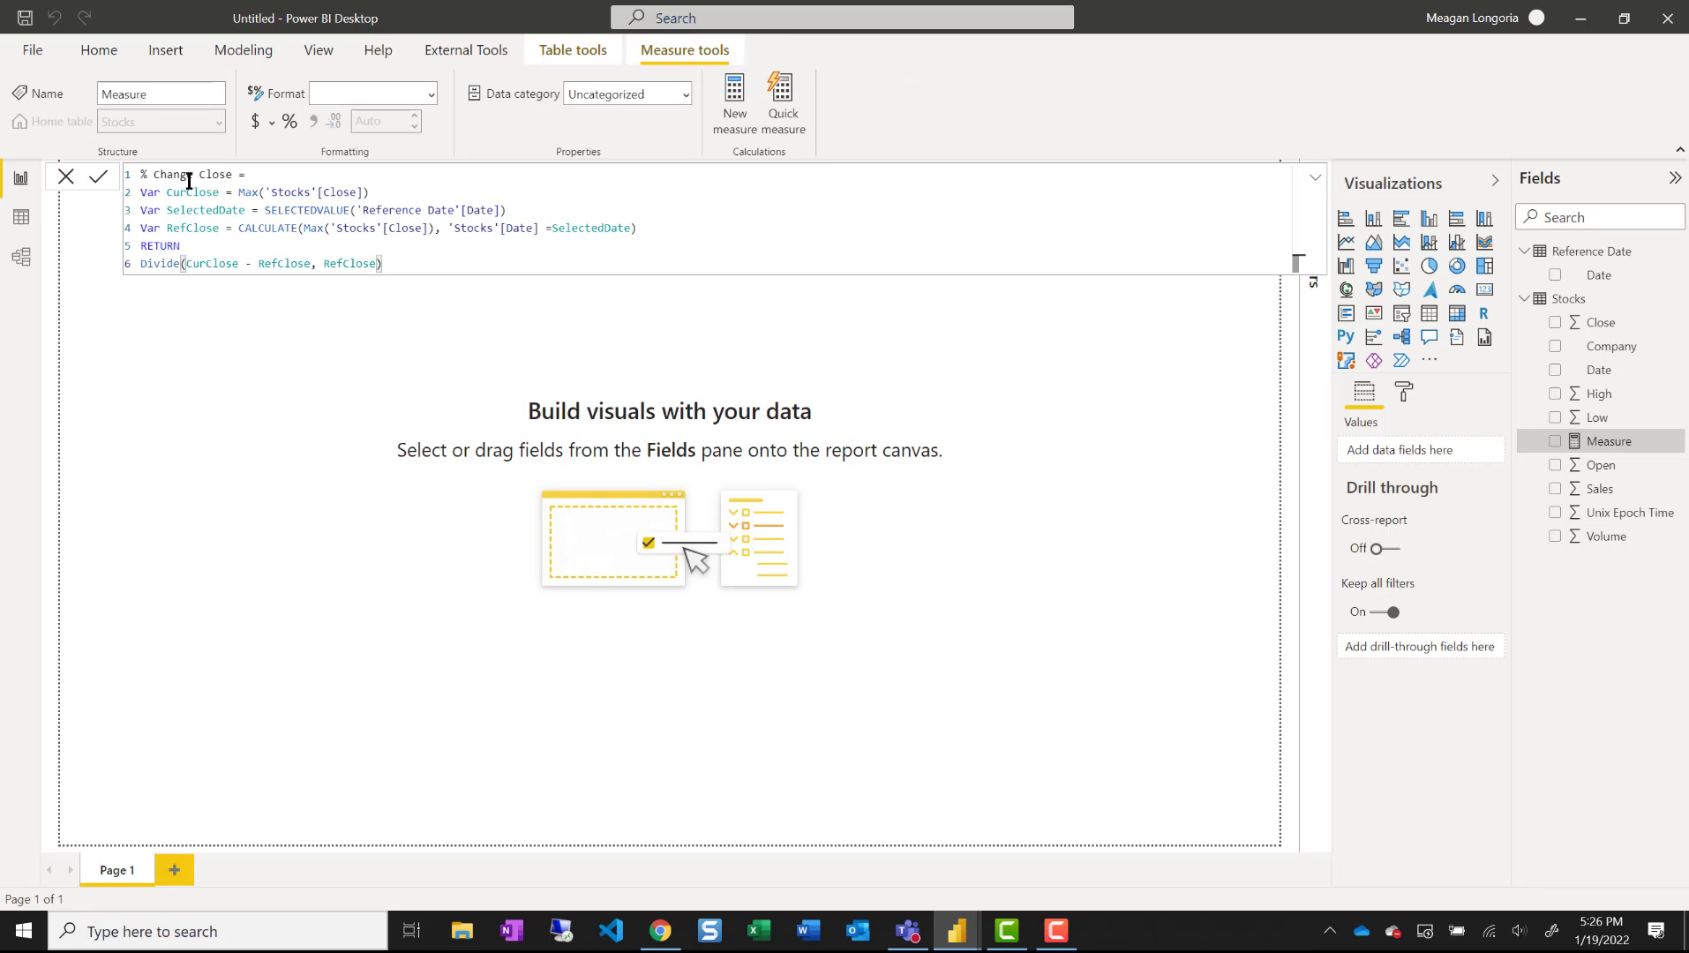
pyautogui.click(277, 210)
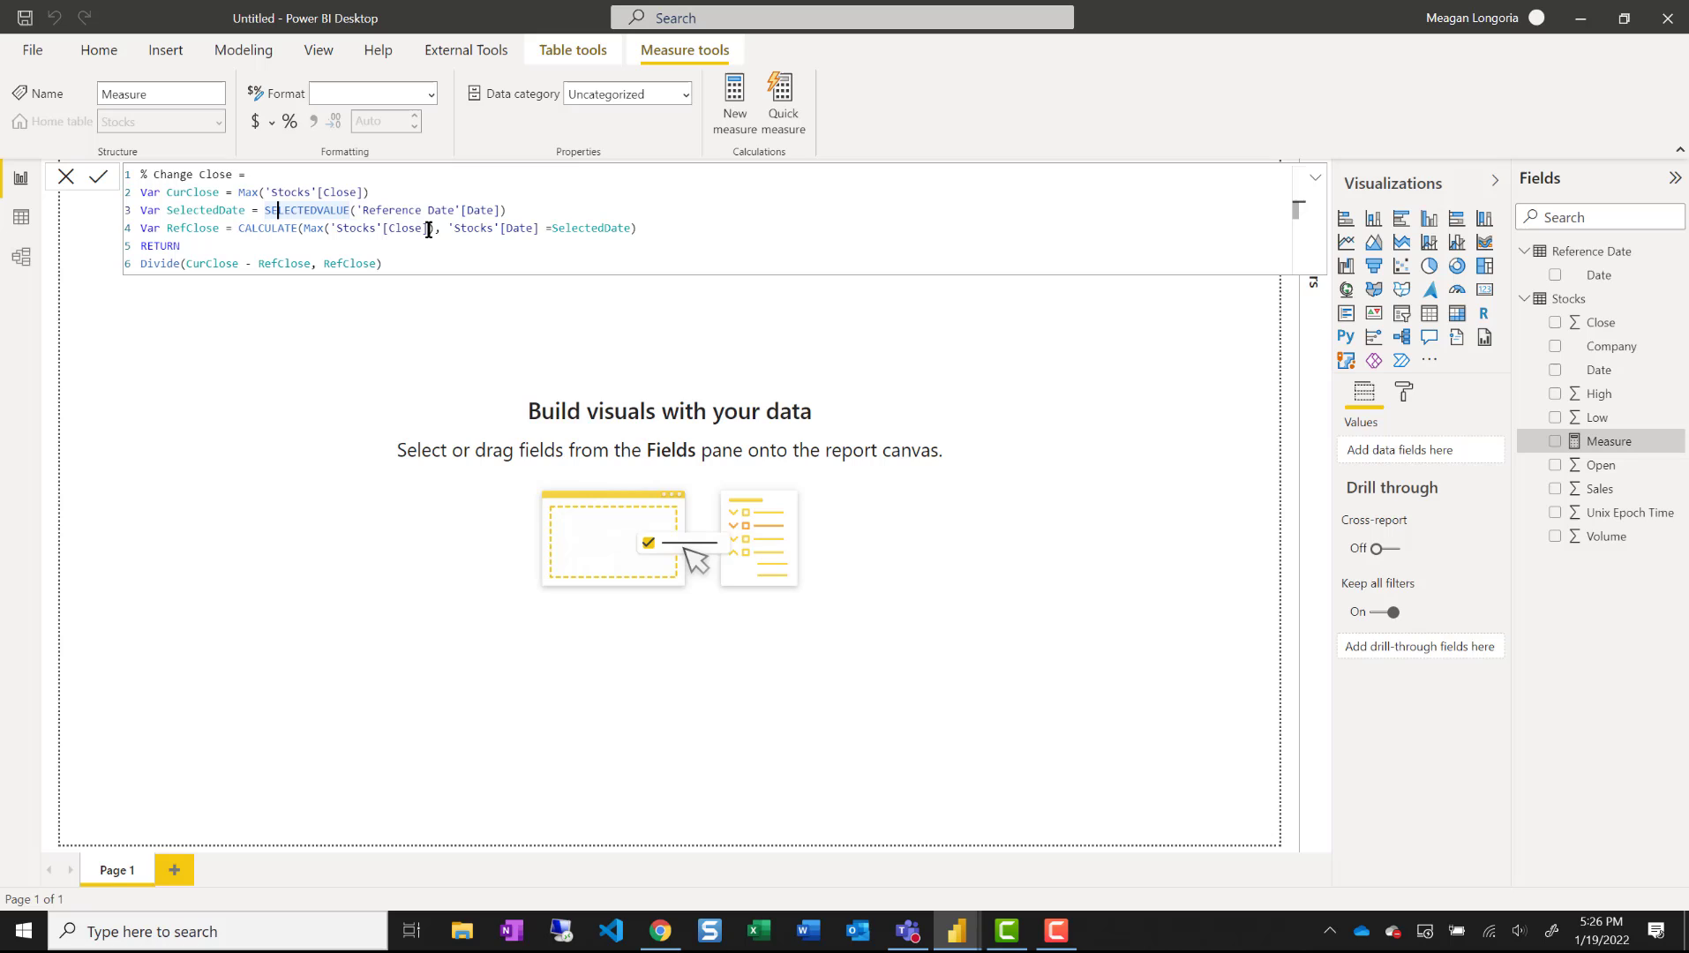
pyautogui.click(642, 229)
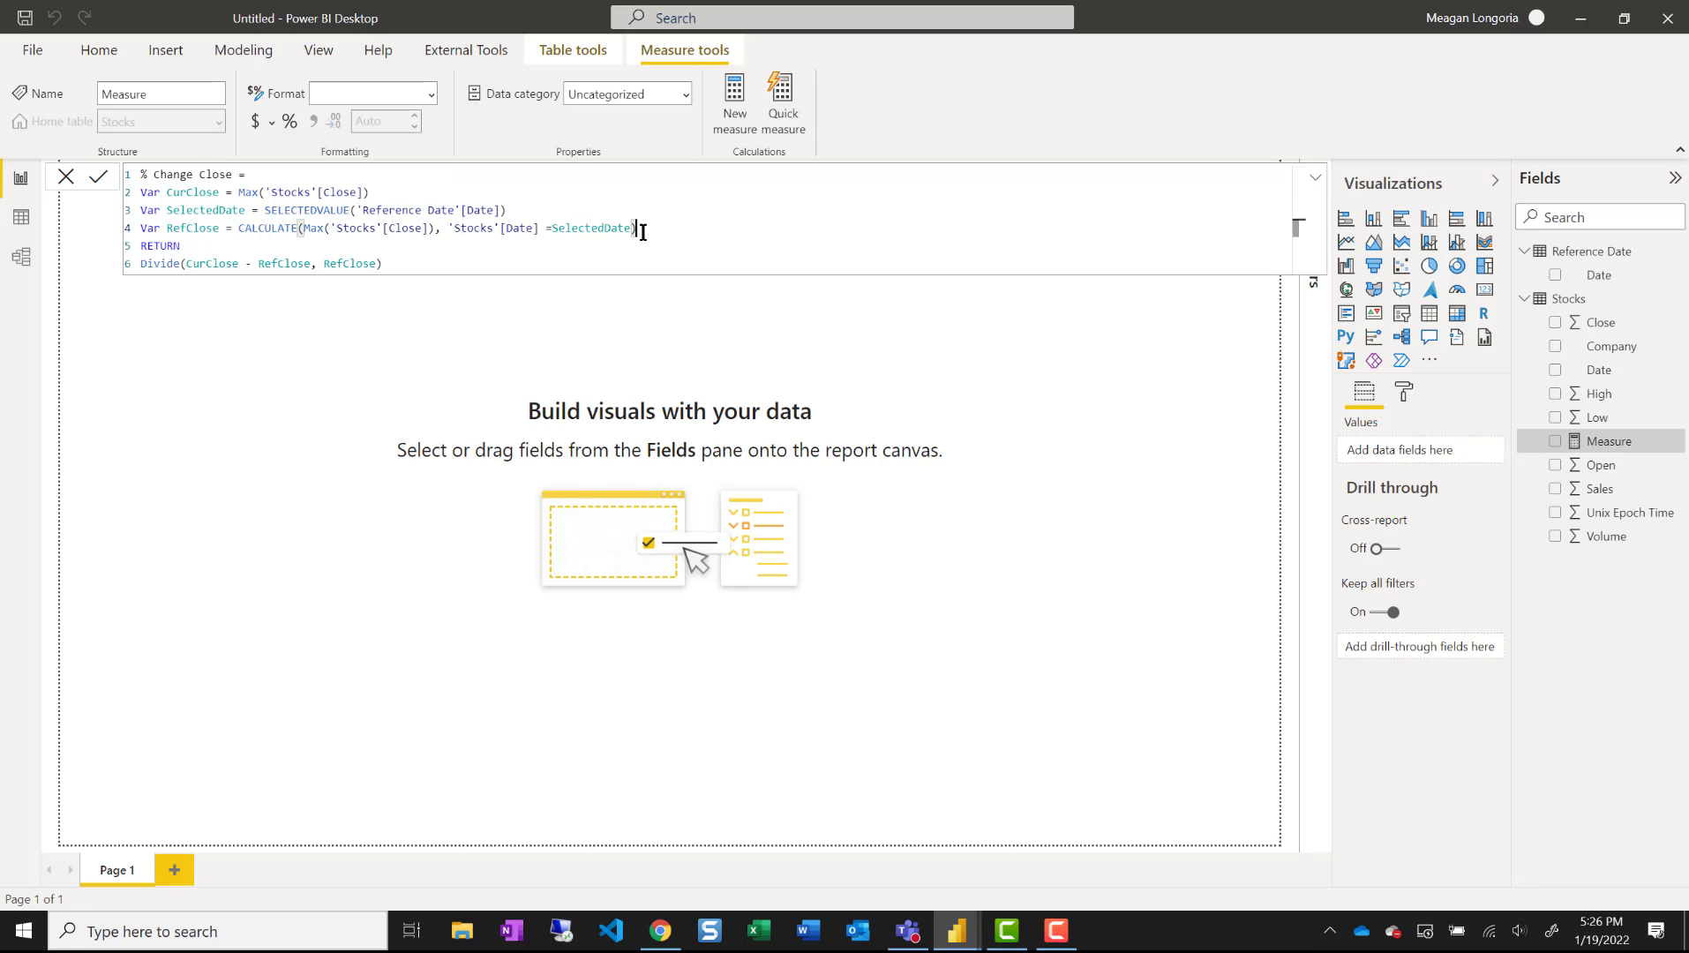
pyautogui.click(201, 263)
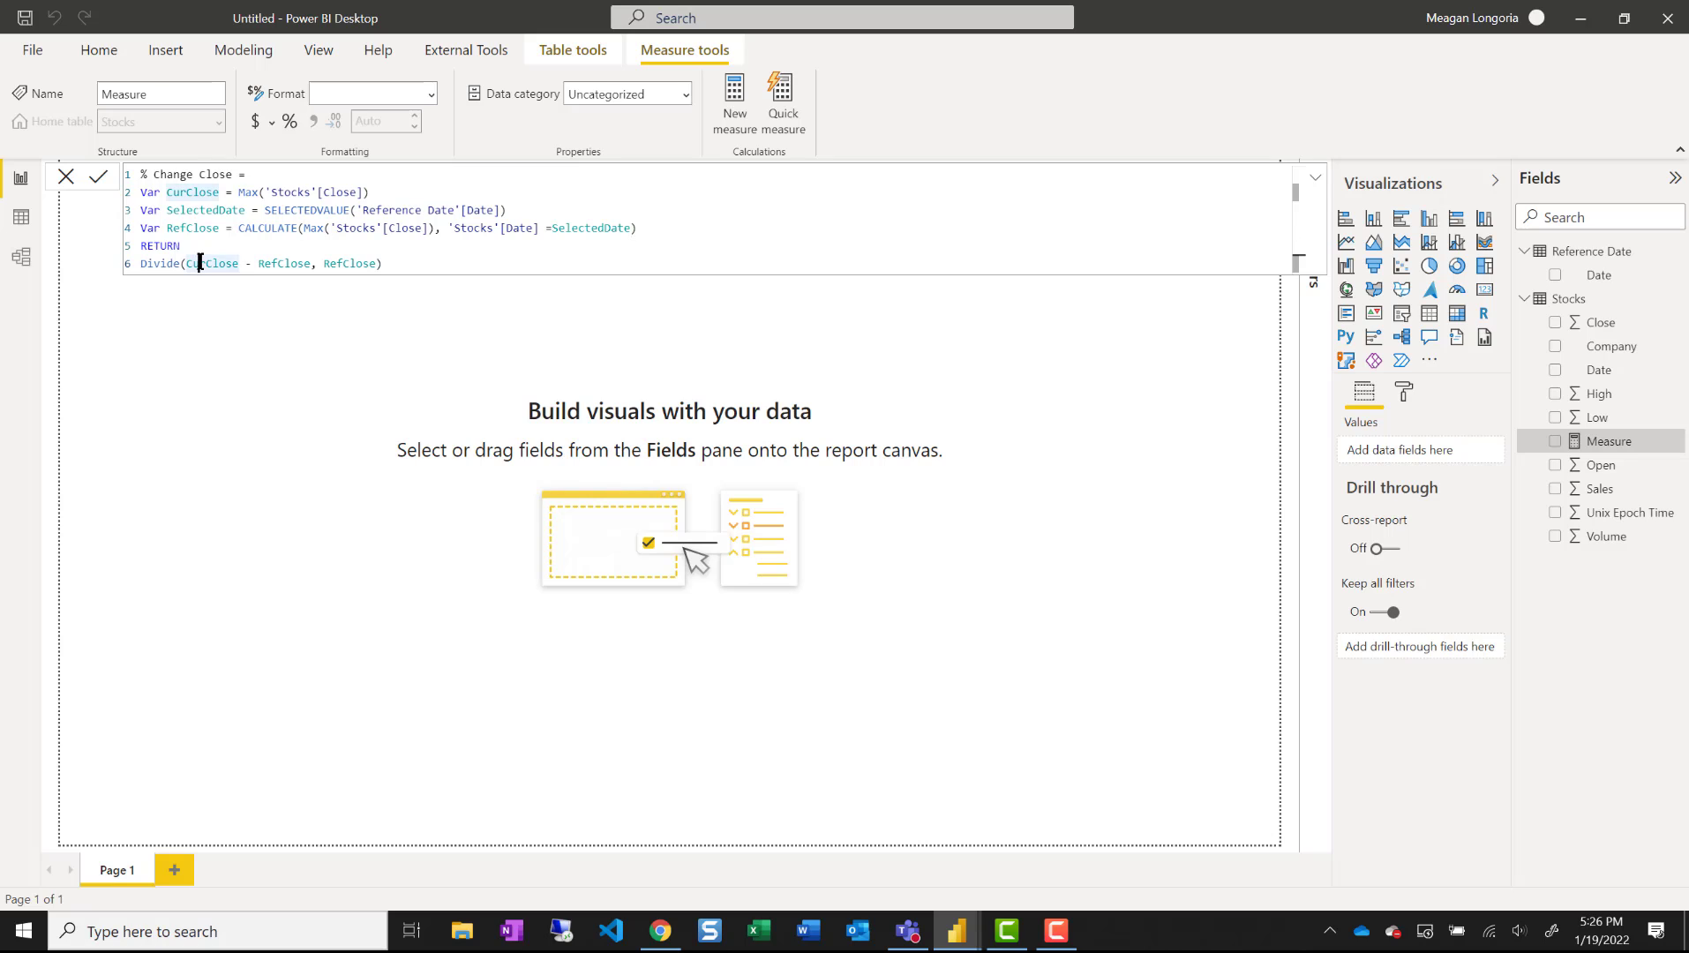
pyautogui.click(281, 261)
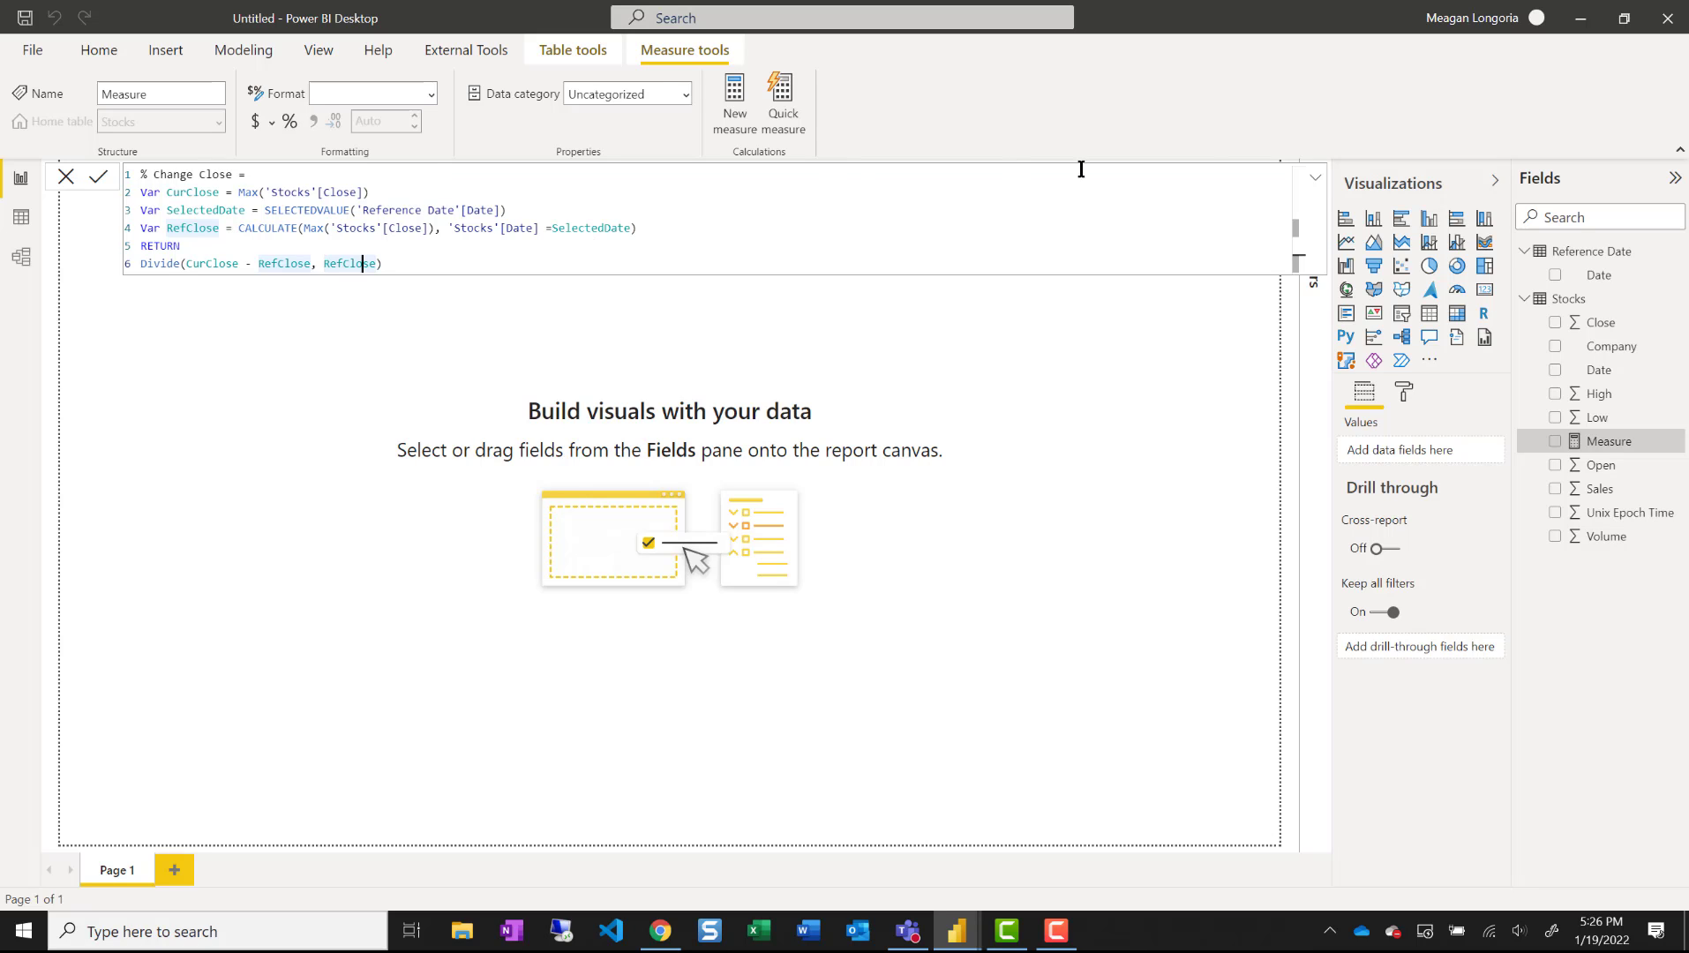
pyautogui.press('Return')
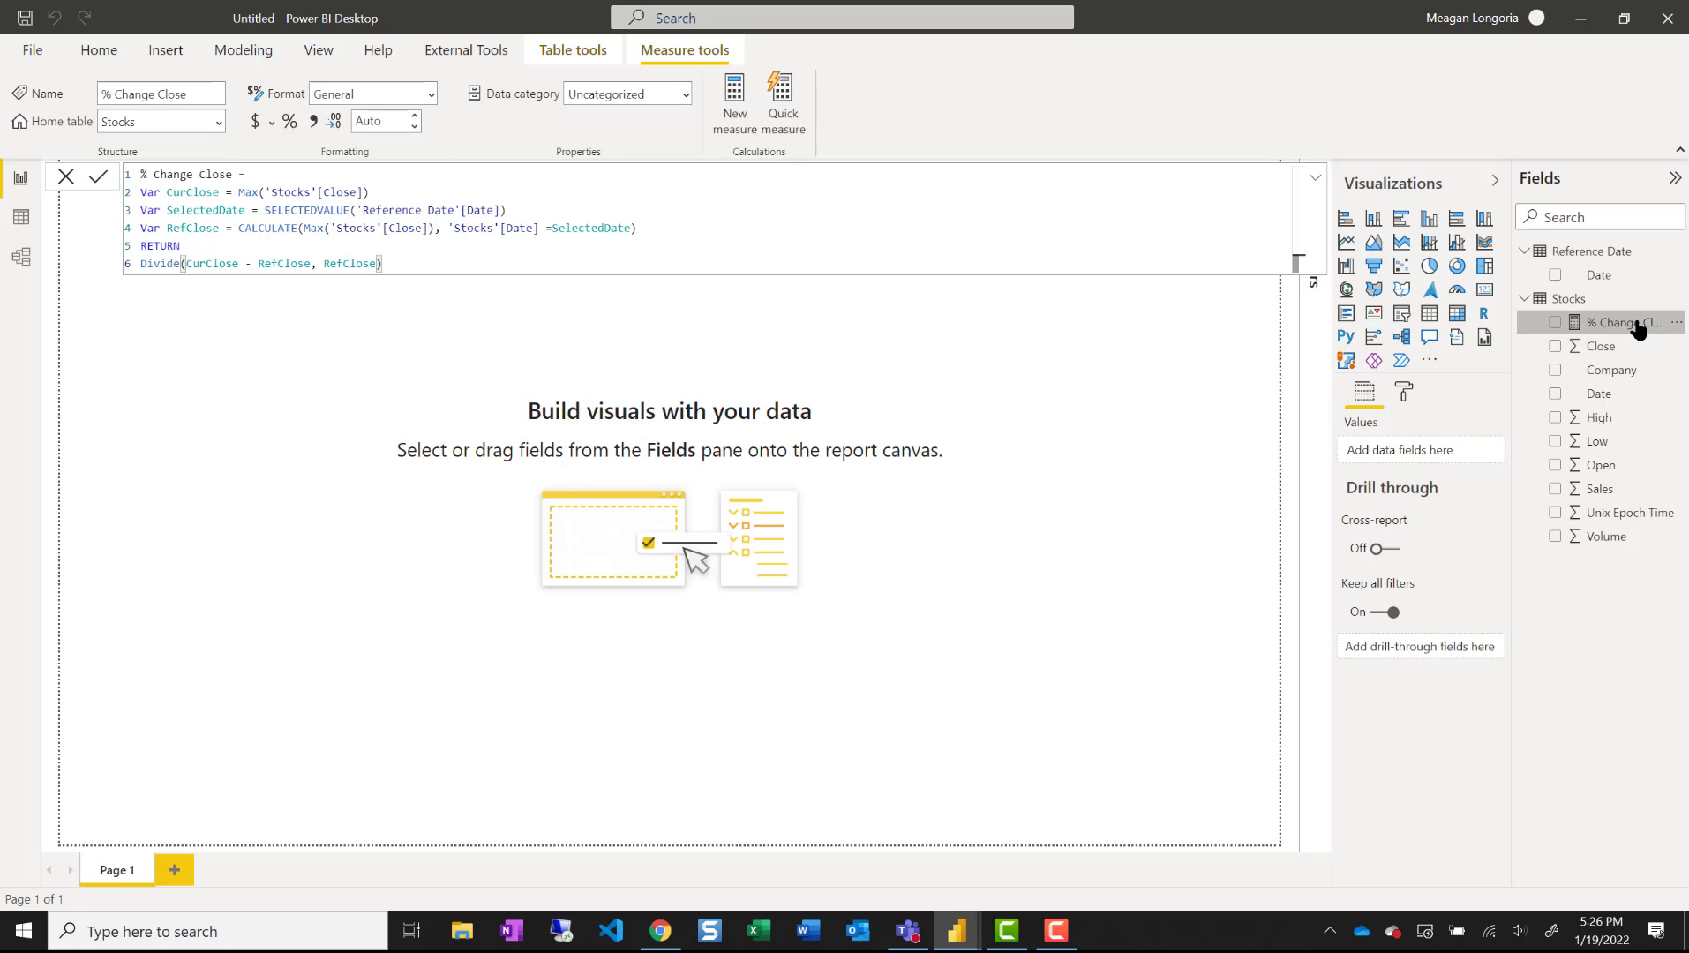
# - Create a Chart Title measure in Stocks joining the title text with the dd mmm yyyy reference date
pyautogui.rightClick(1583, 305)
pyautogui.click(1500, 313)
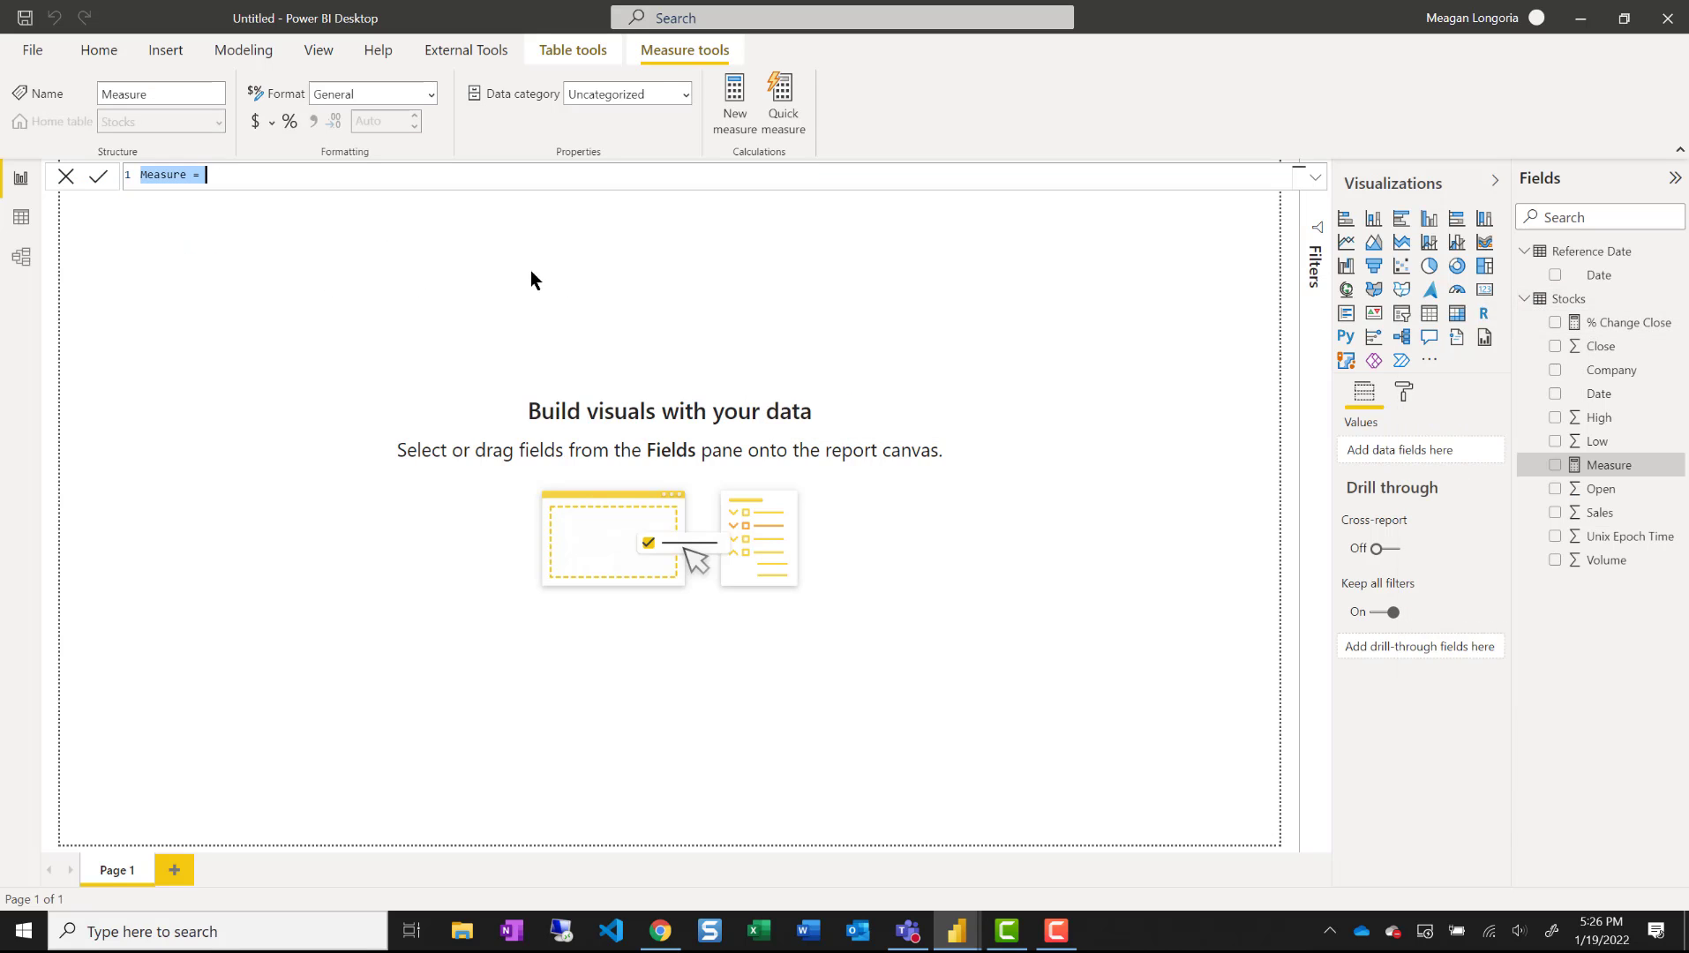
pyautogui.write('Chart Title = Var SelectedDate = Format(SELECTEDVALUE(\'Reference Date\'[Date]), "dd mmm yyyy") Var TitleString = "% Difference in Stock Close Price from " Return  TitleString & SelectedDate')
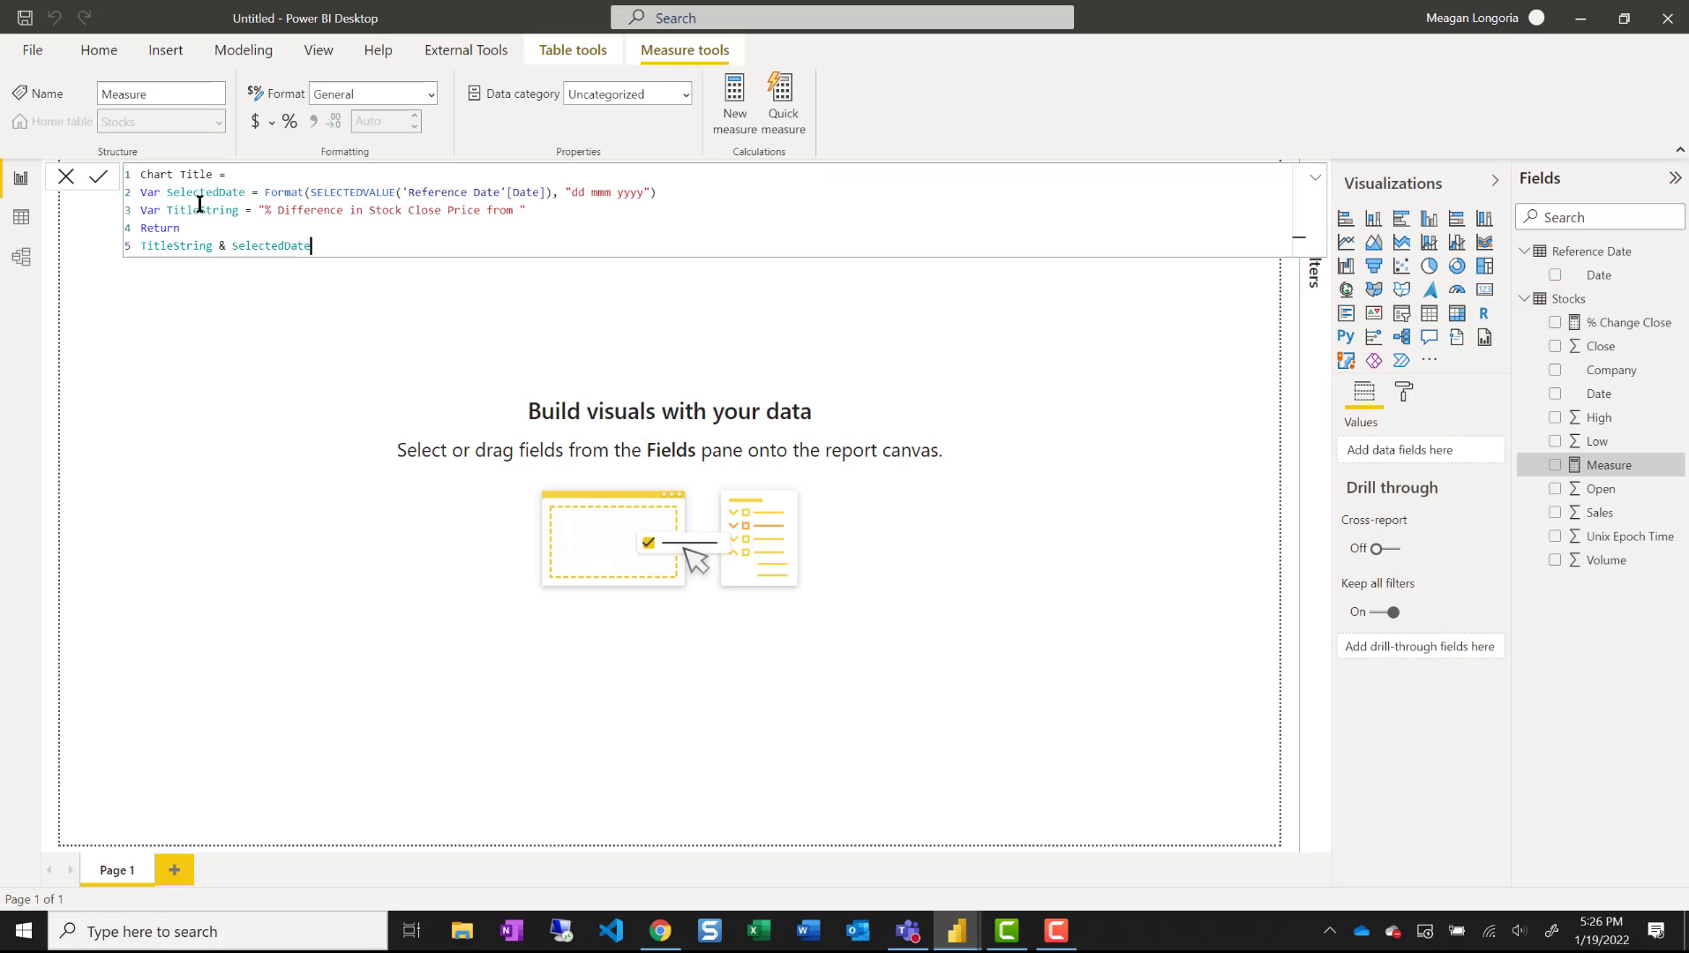
pyautogui.click(583, 226)
pyautogui.moveTo(579, 192); pyautogui.dragTo(651, 193)
pyautogui.click(660, 192)
pyautogui.click(395, 246)
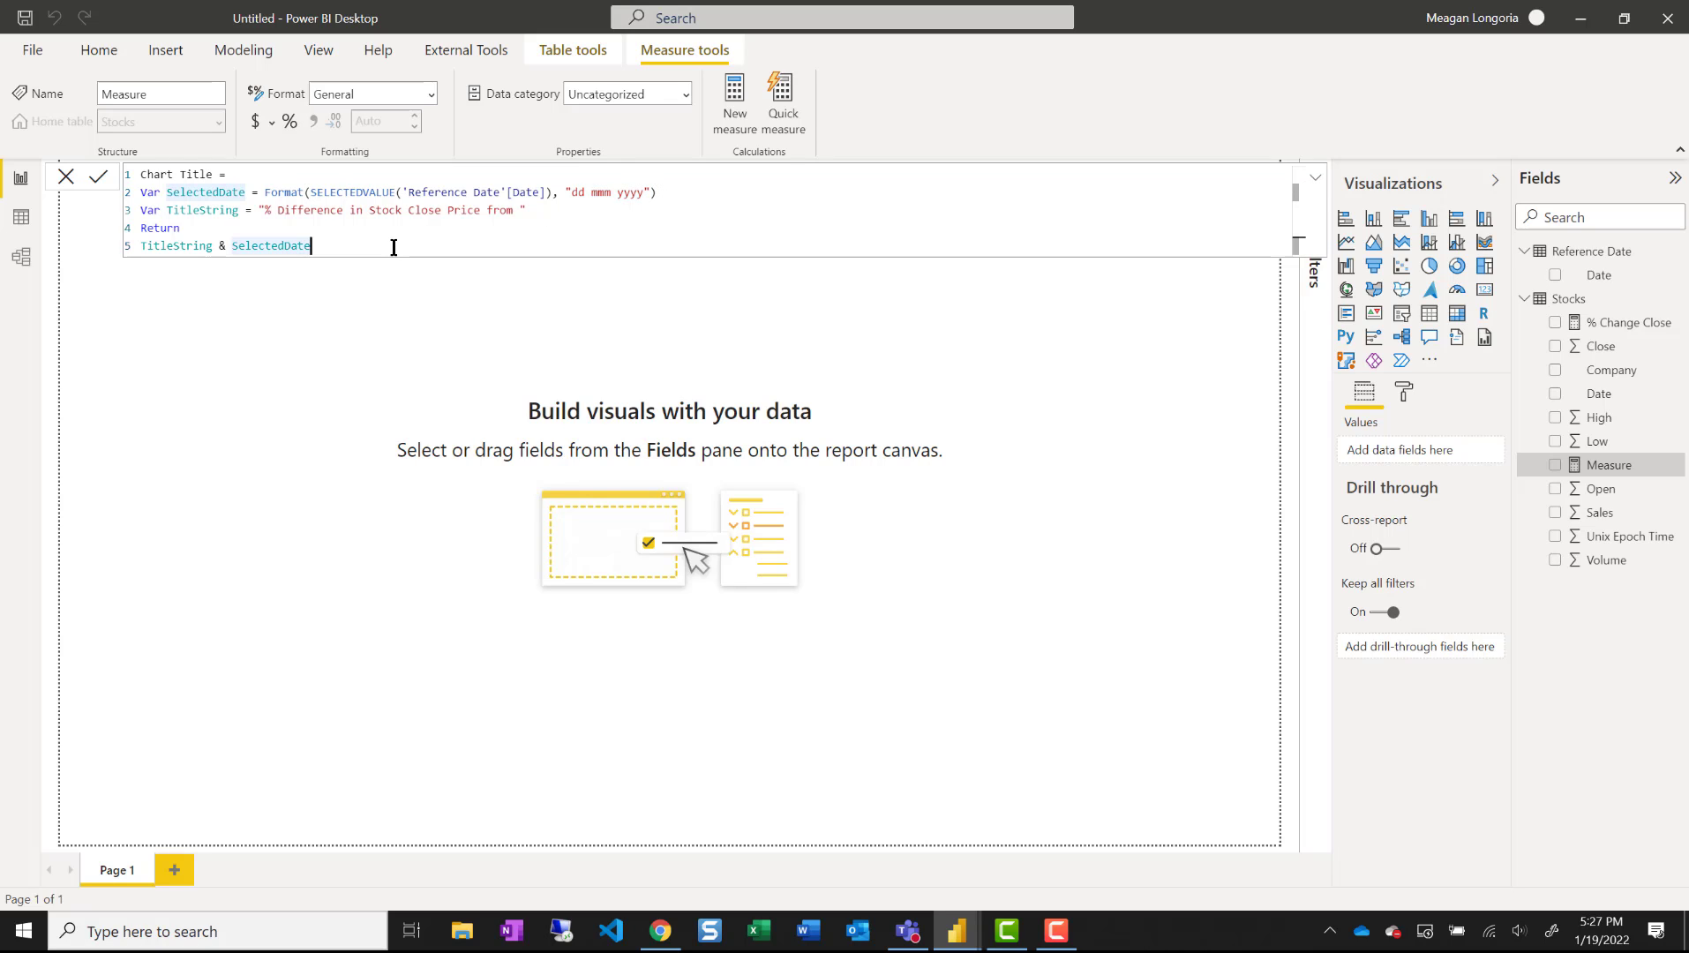
pyautogui.click(225, 246)
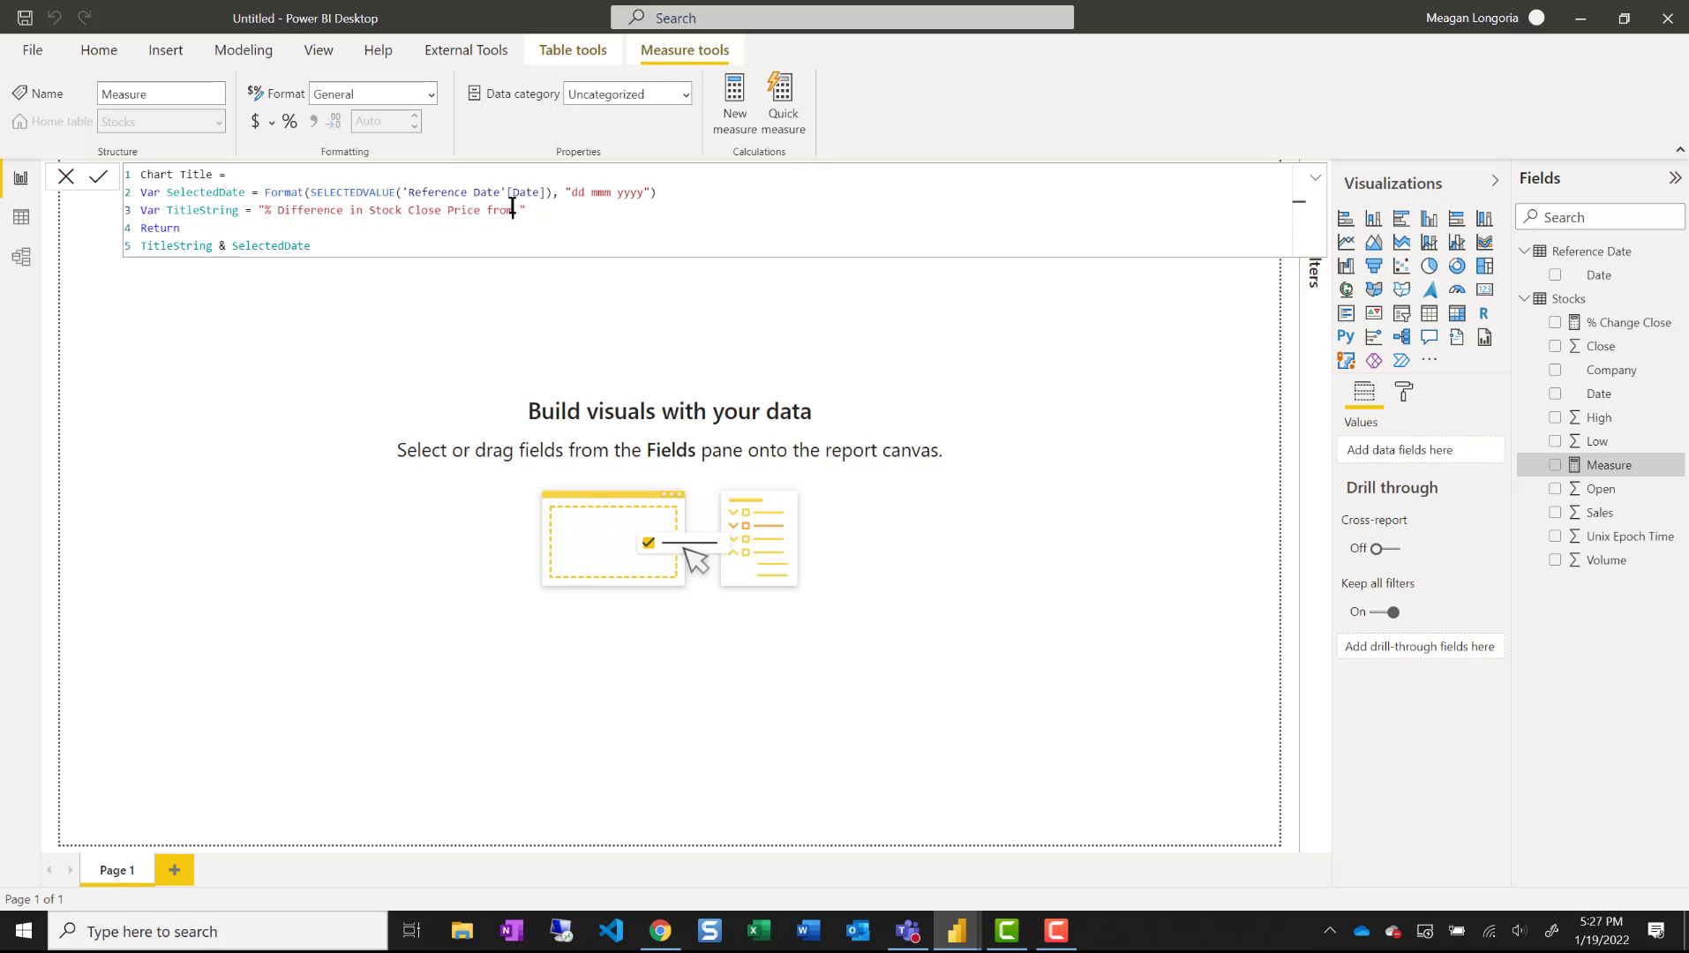
pyautogui.click(1106, 365)
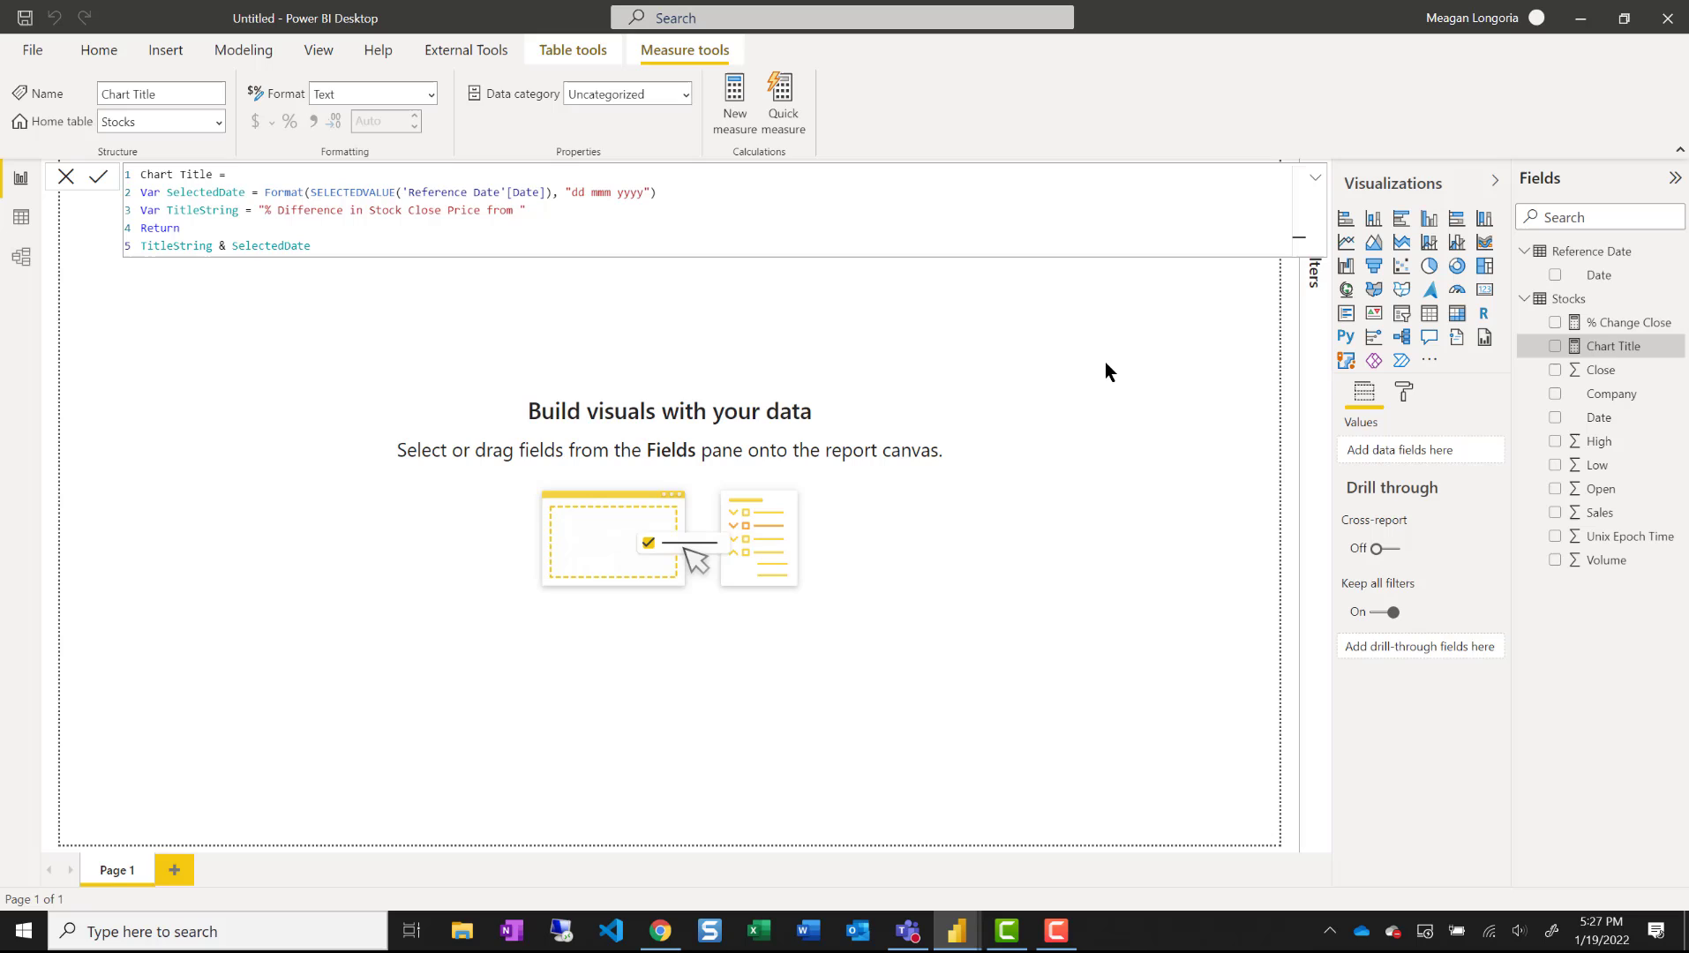
pyautogui.click(1105, 362)
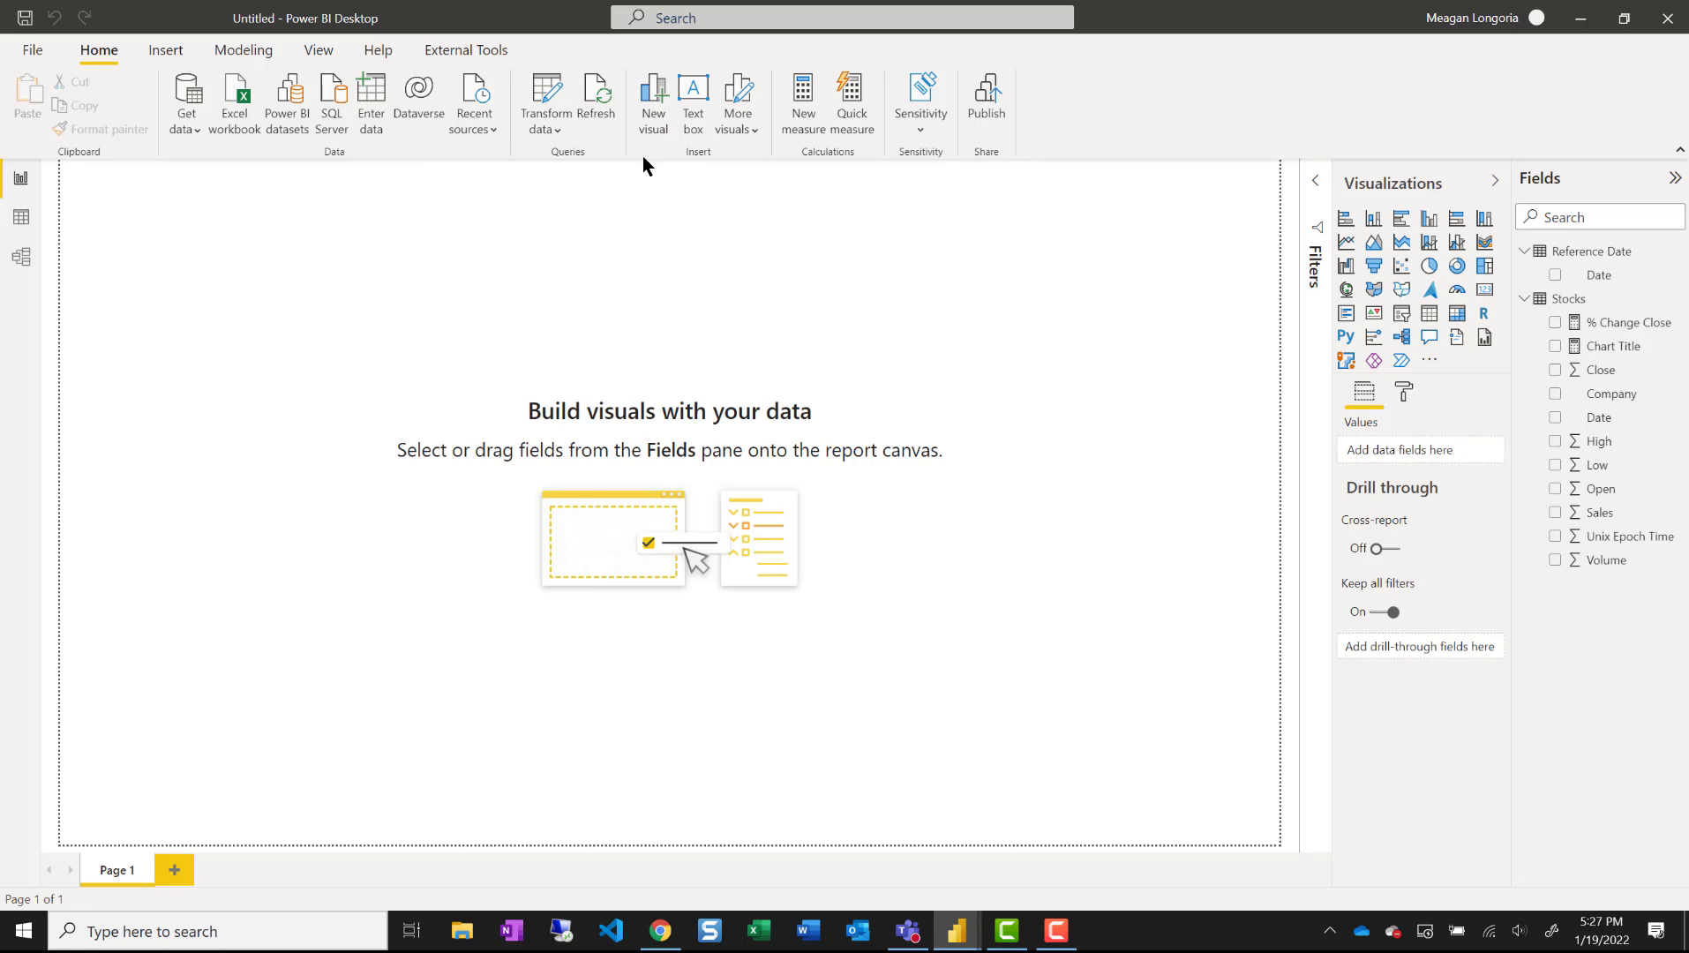
# - Add a short text box across the page top reading 'Choose a date to see how the stock close prices changed...'
pyautogui.click(685, 122)
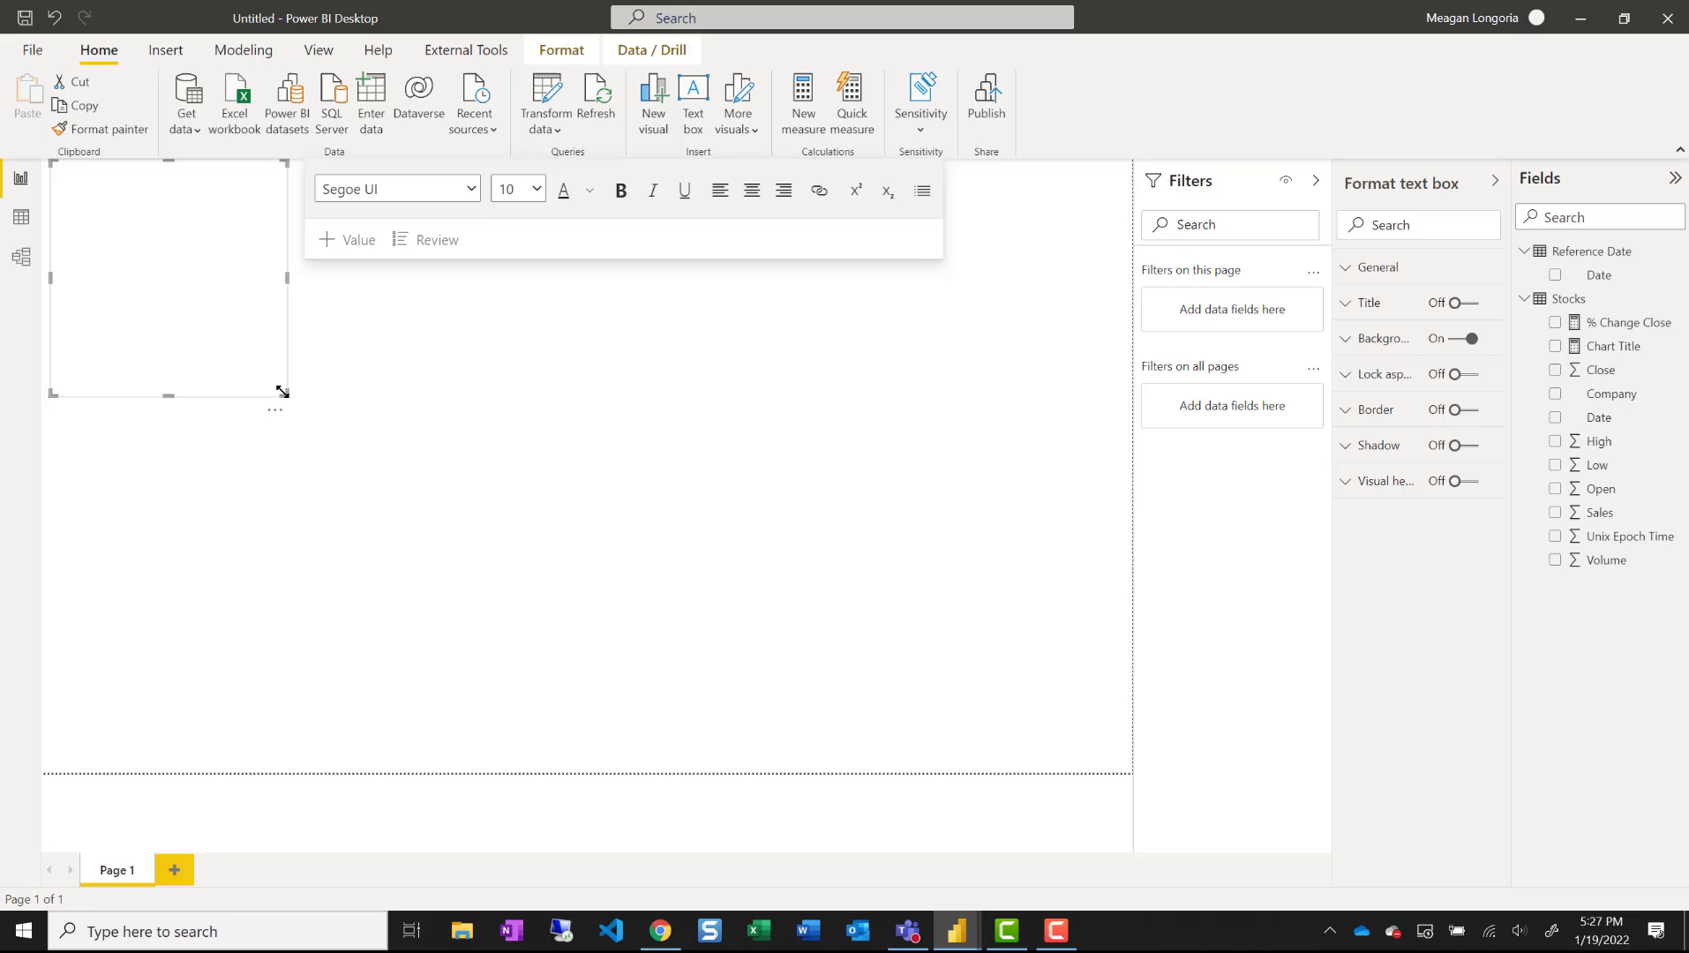
pyautogui.moveTo(283, 391); pyautogui.dragTo(1098, 234)
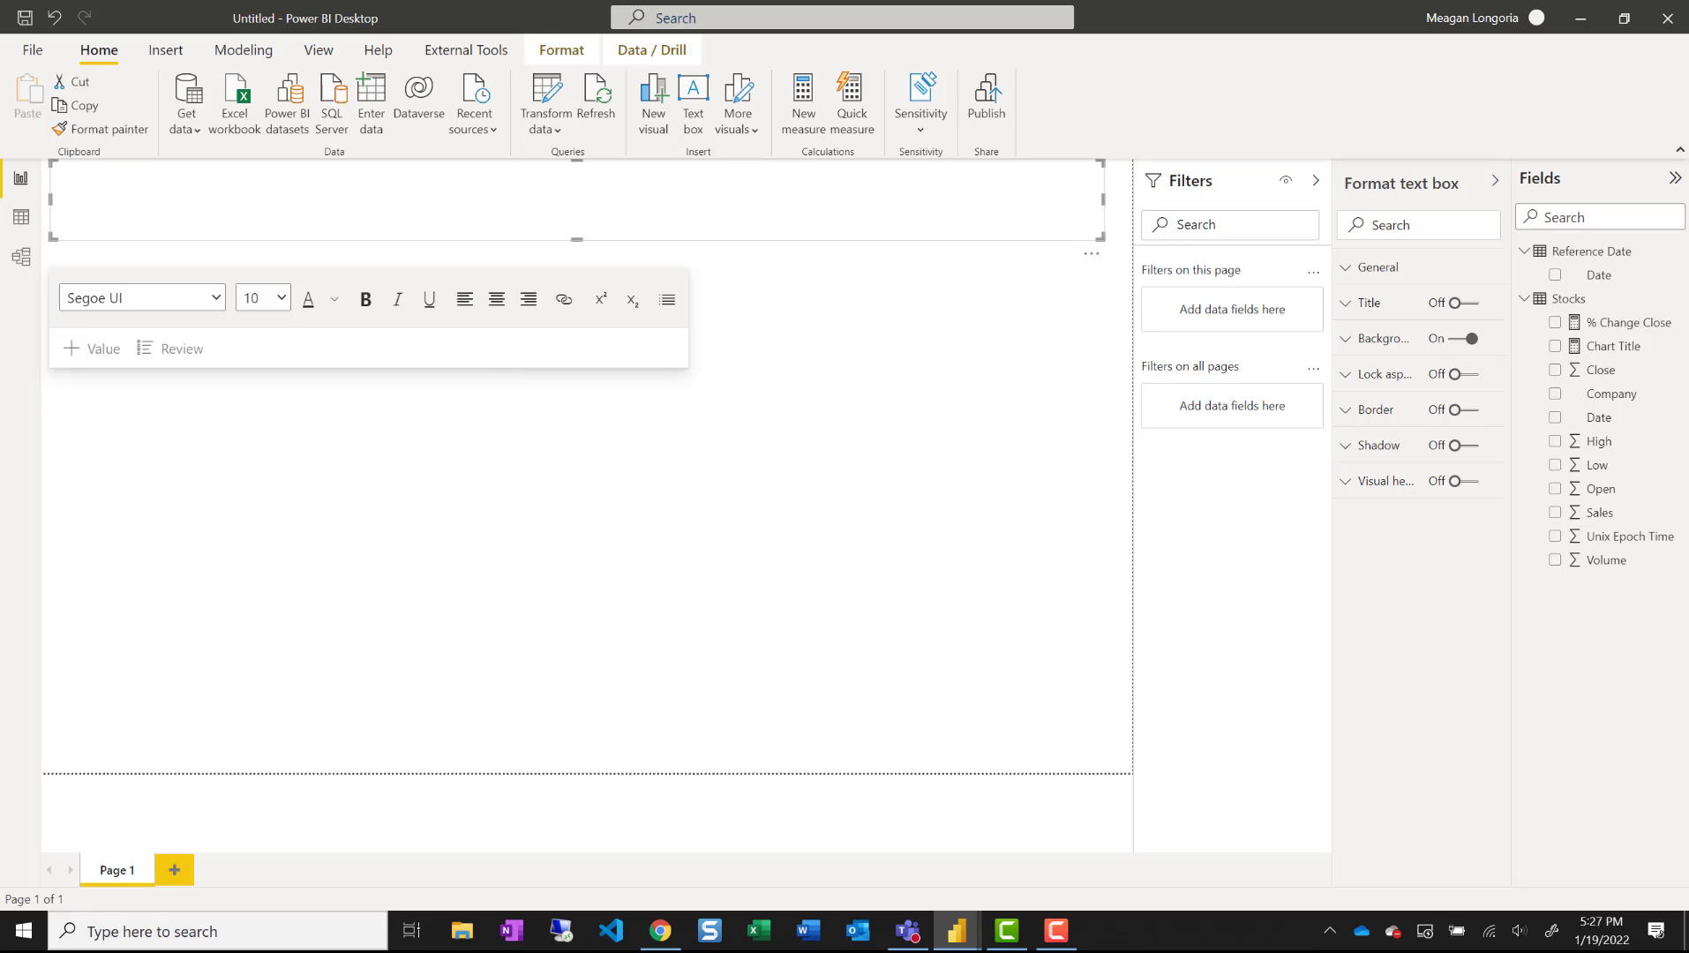
pyautogui.write('Choose a date to see how the stock close prices changed from that reference point.')
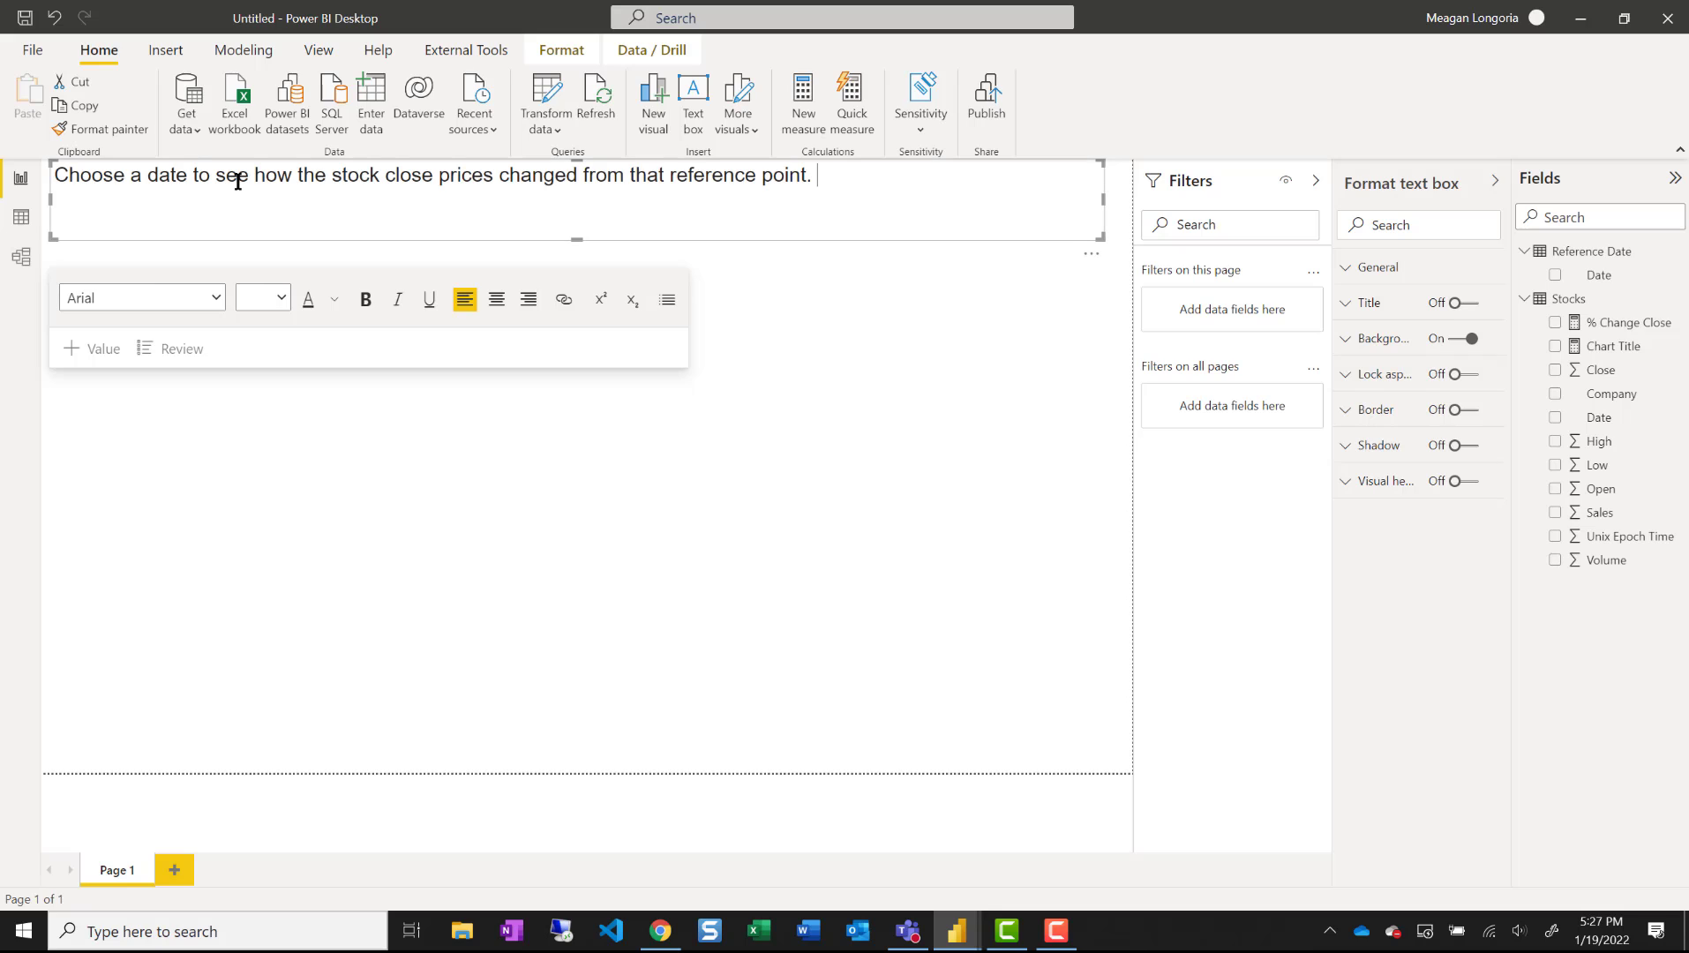
pyautogui.moveTo(578, 239); pyautogui.dragTo(572, 214)
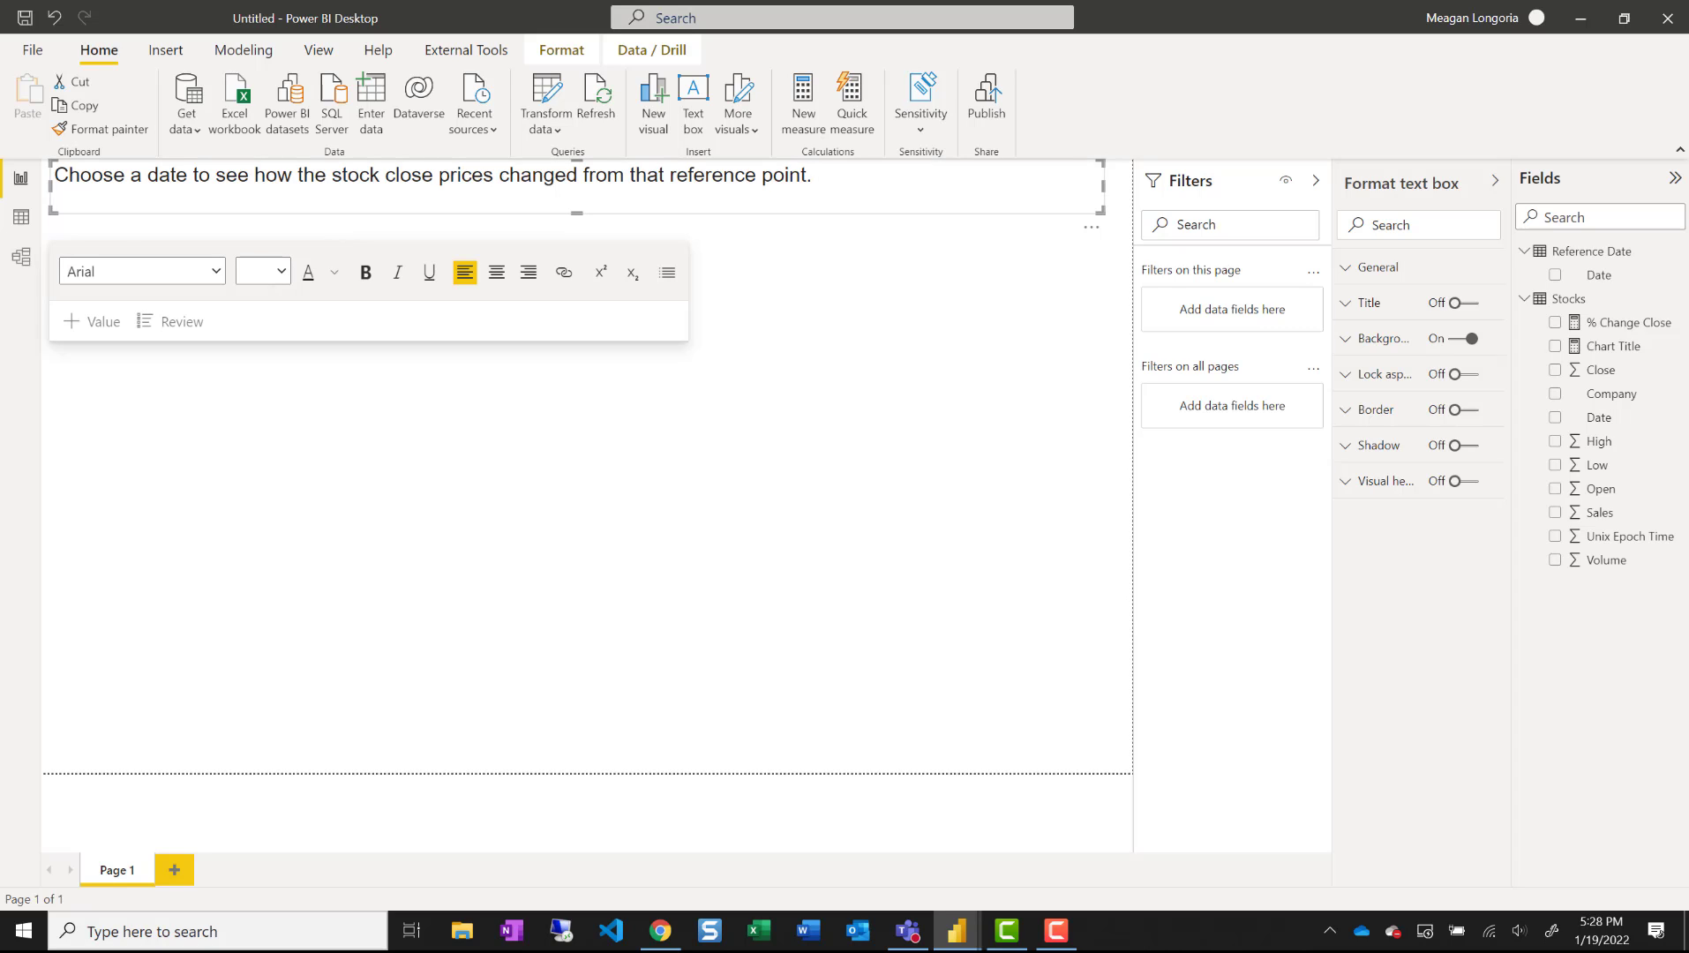
# - Add a slicer on Reference Date's Date field and place it below the instruction text
pyautogui.click(895, 374)
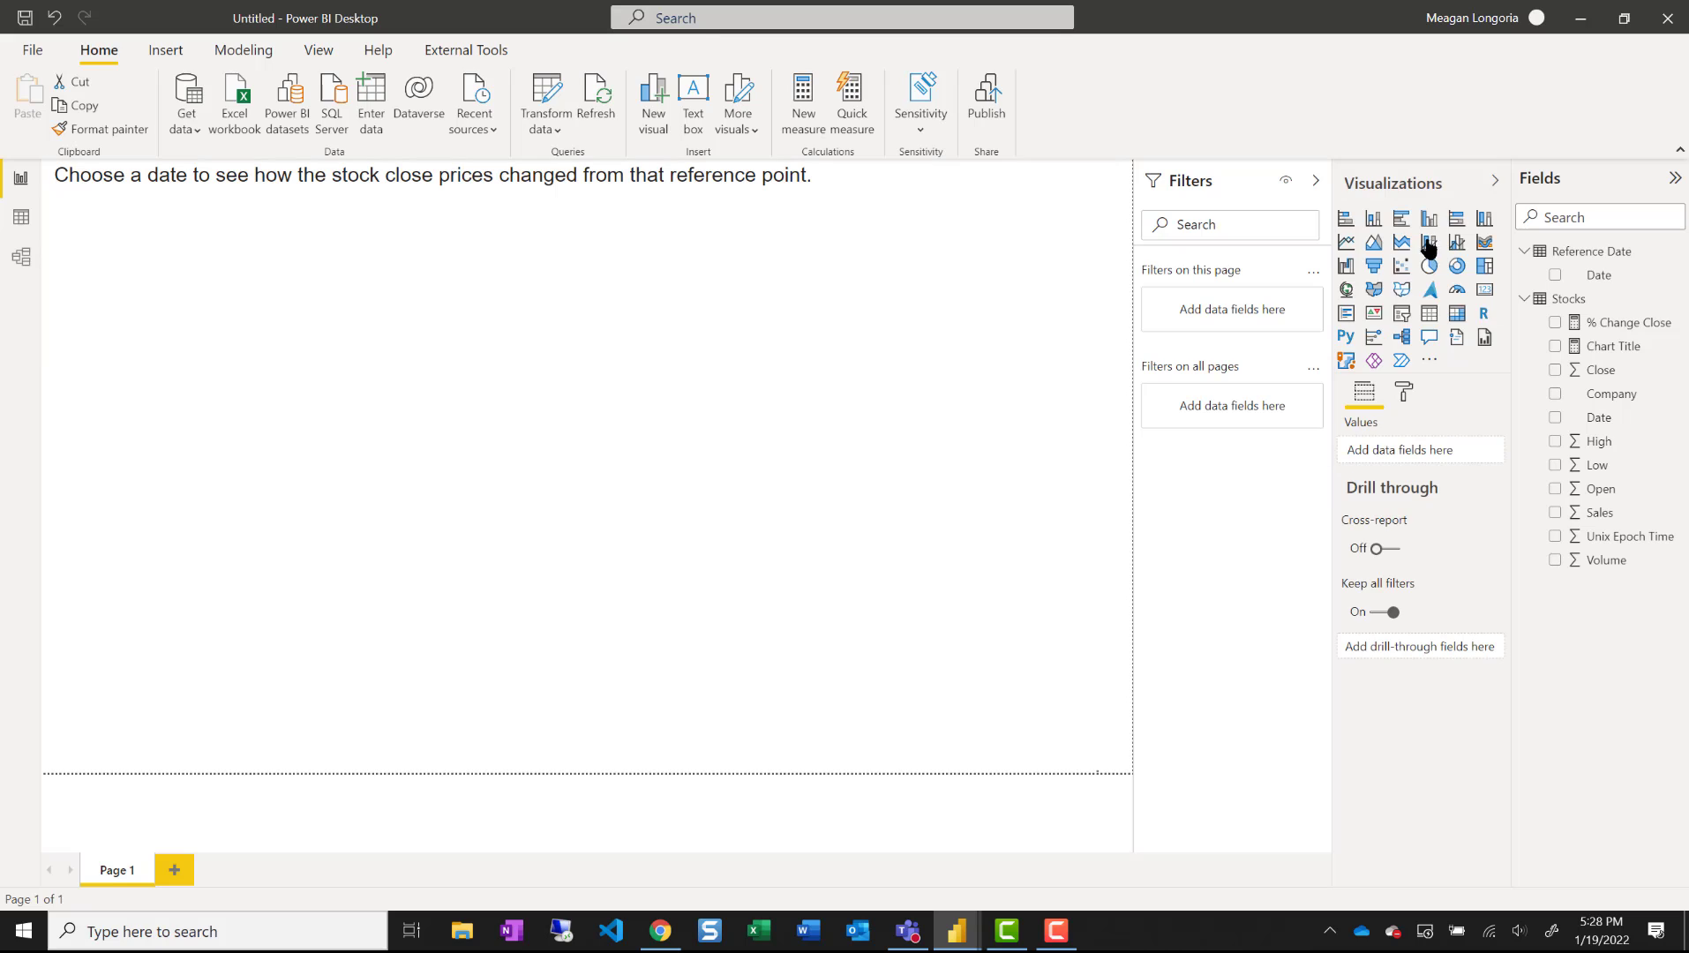
pyautogui.click(1403, 320)
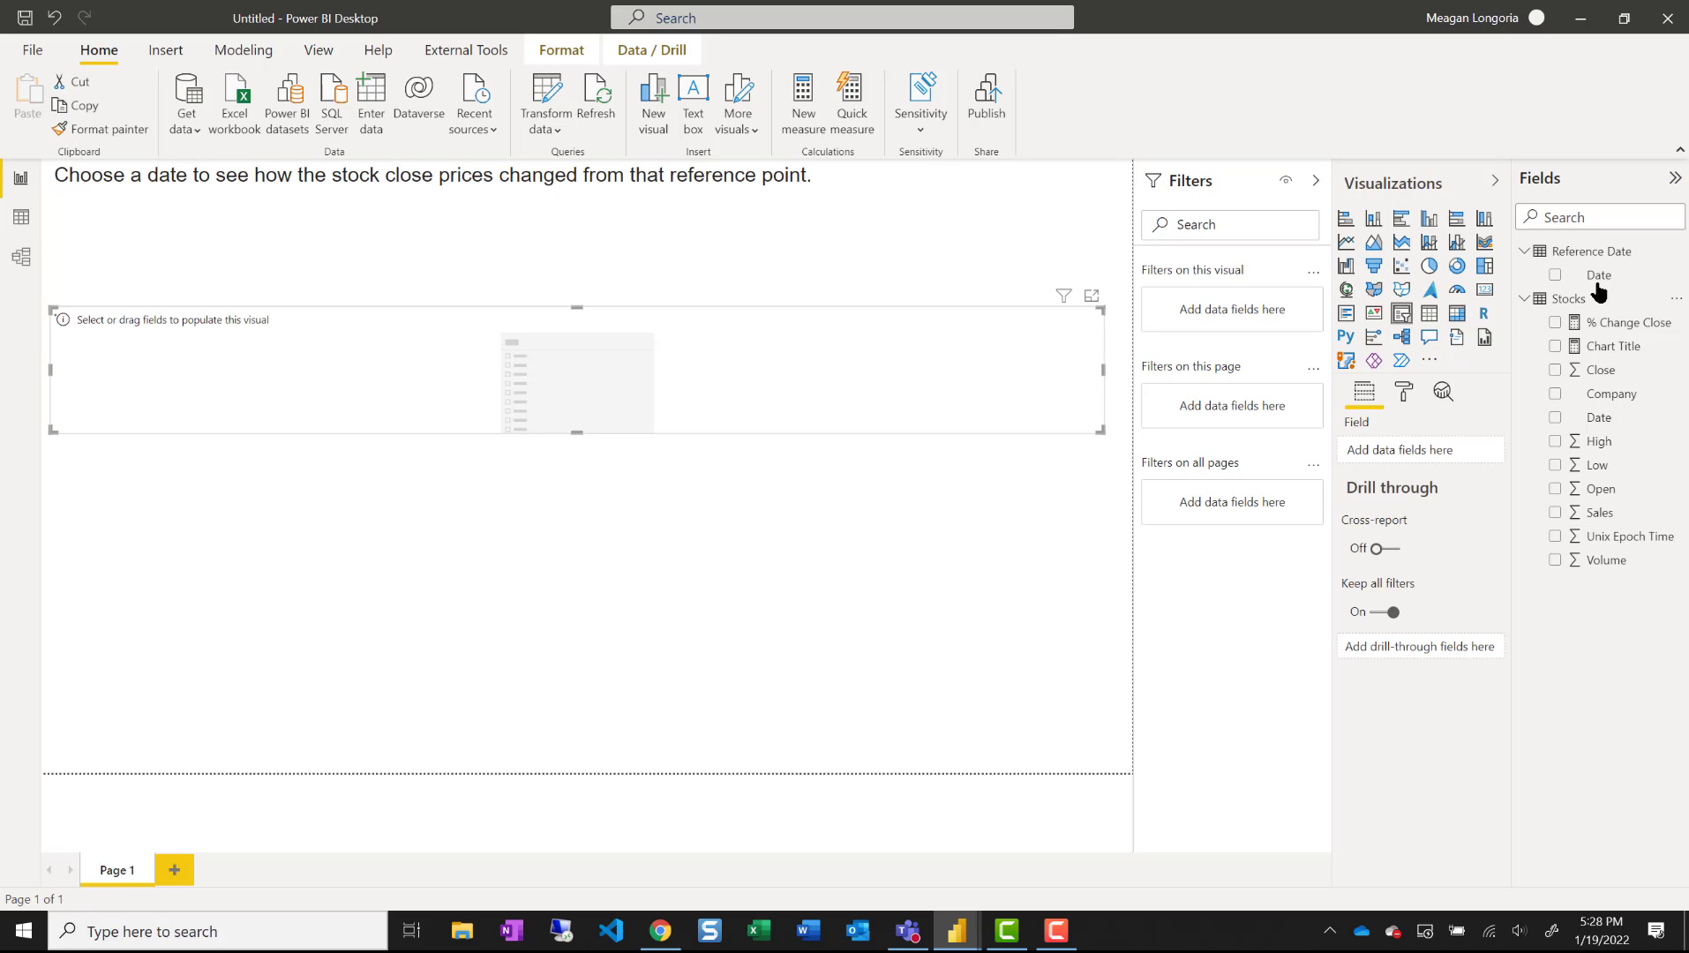
pyautogui.click(1557, 276)
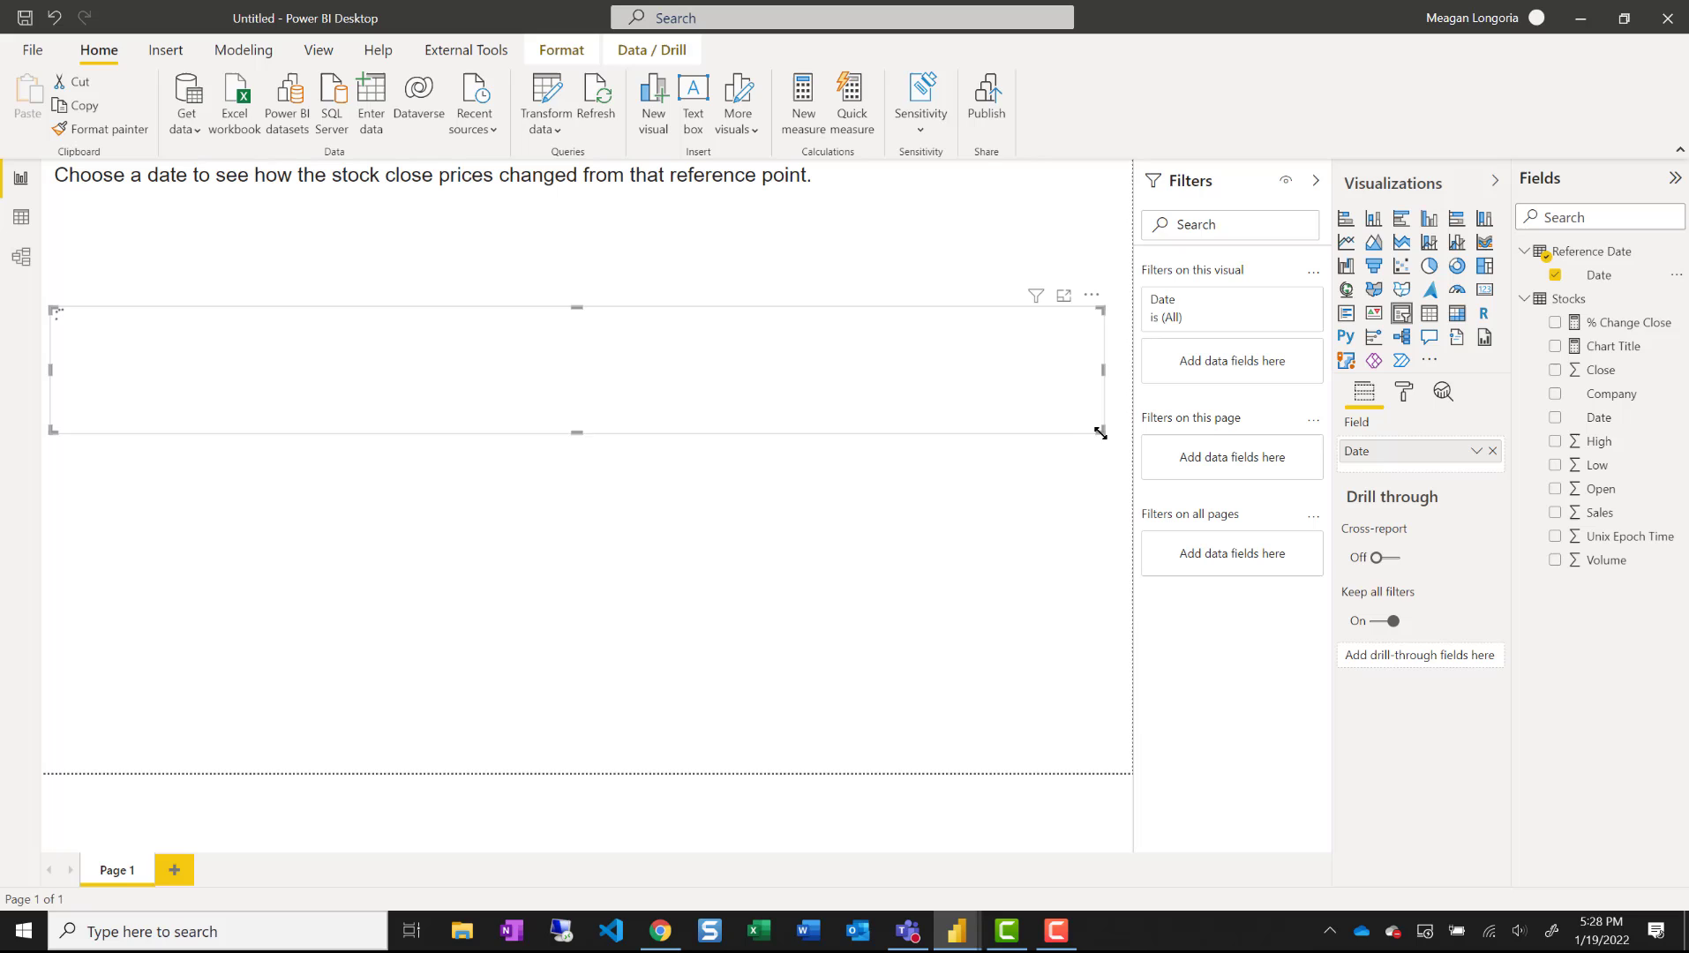
pyautogui.moveTo(1100, 432); pyautogui.dragTo(233, 369)
pyautogui.moveTo(198, 307); pyautogui.dragTo(298, 274)
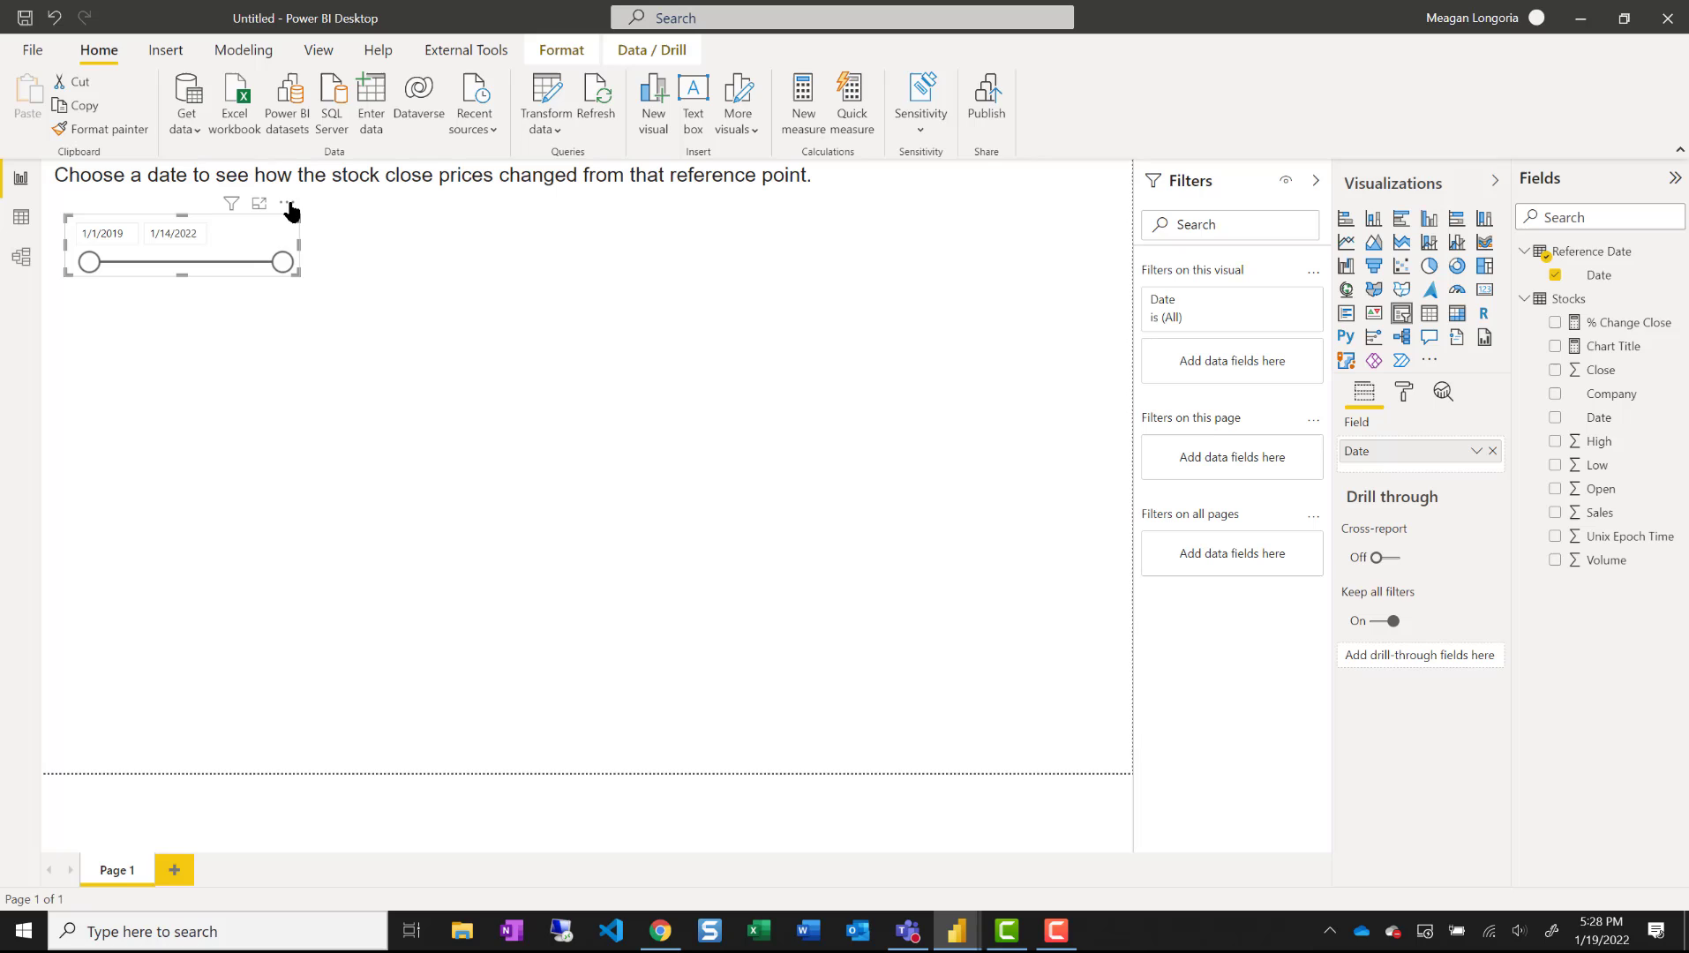
# - Change the slicer style to Dropdown and resize it to a compact box
pyautogui.click(287, 204)
pyautogui.click(411, 461)
pyautogui.moveTo(181, 275); pyautogui.dragTo(180, 320)
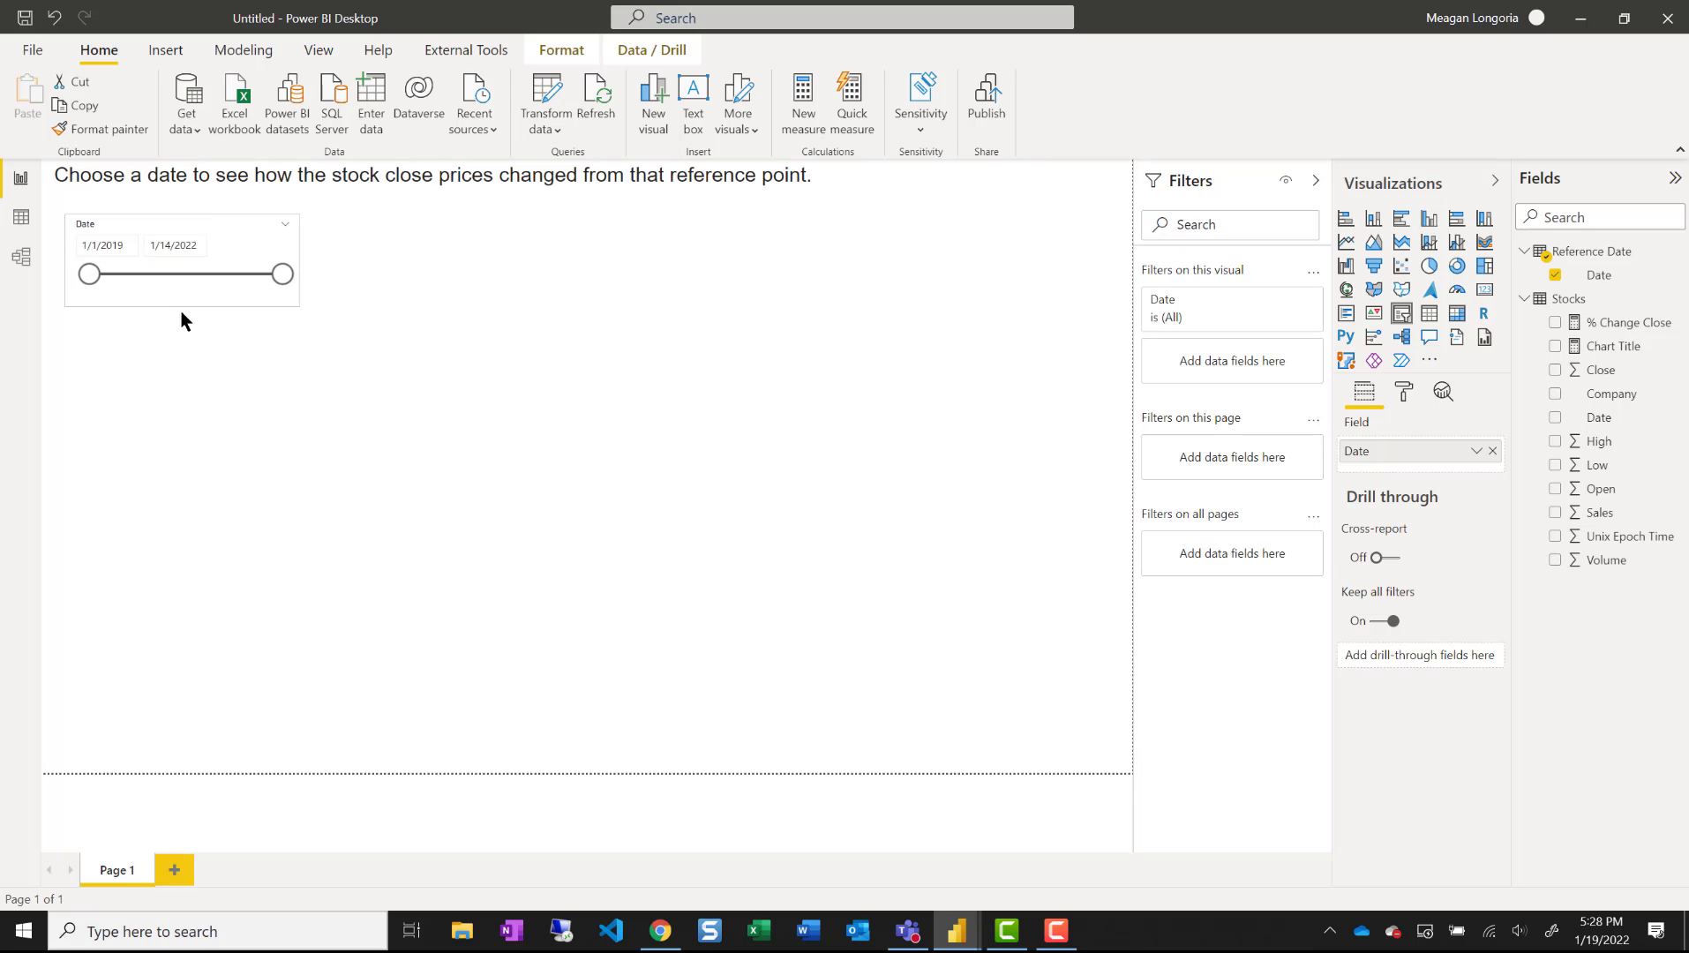
pyautogui.click(287, 231)
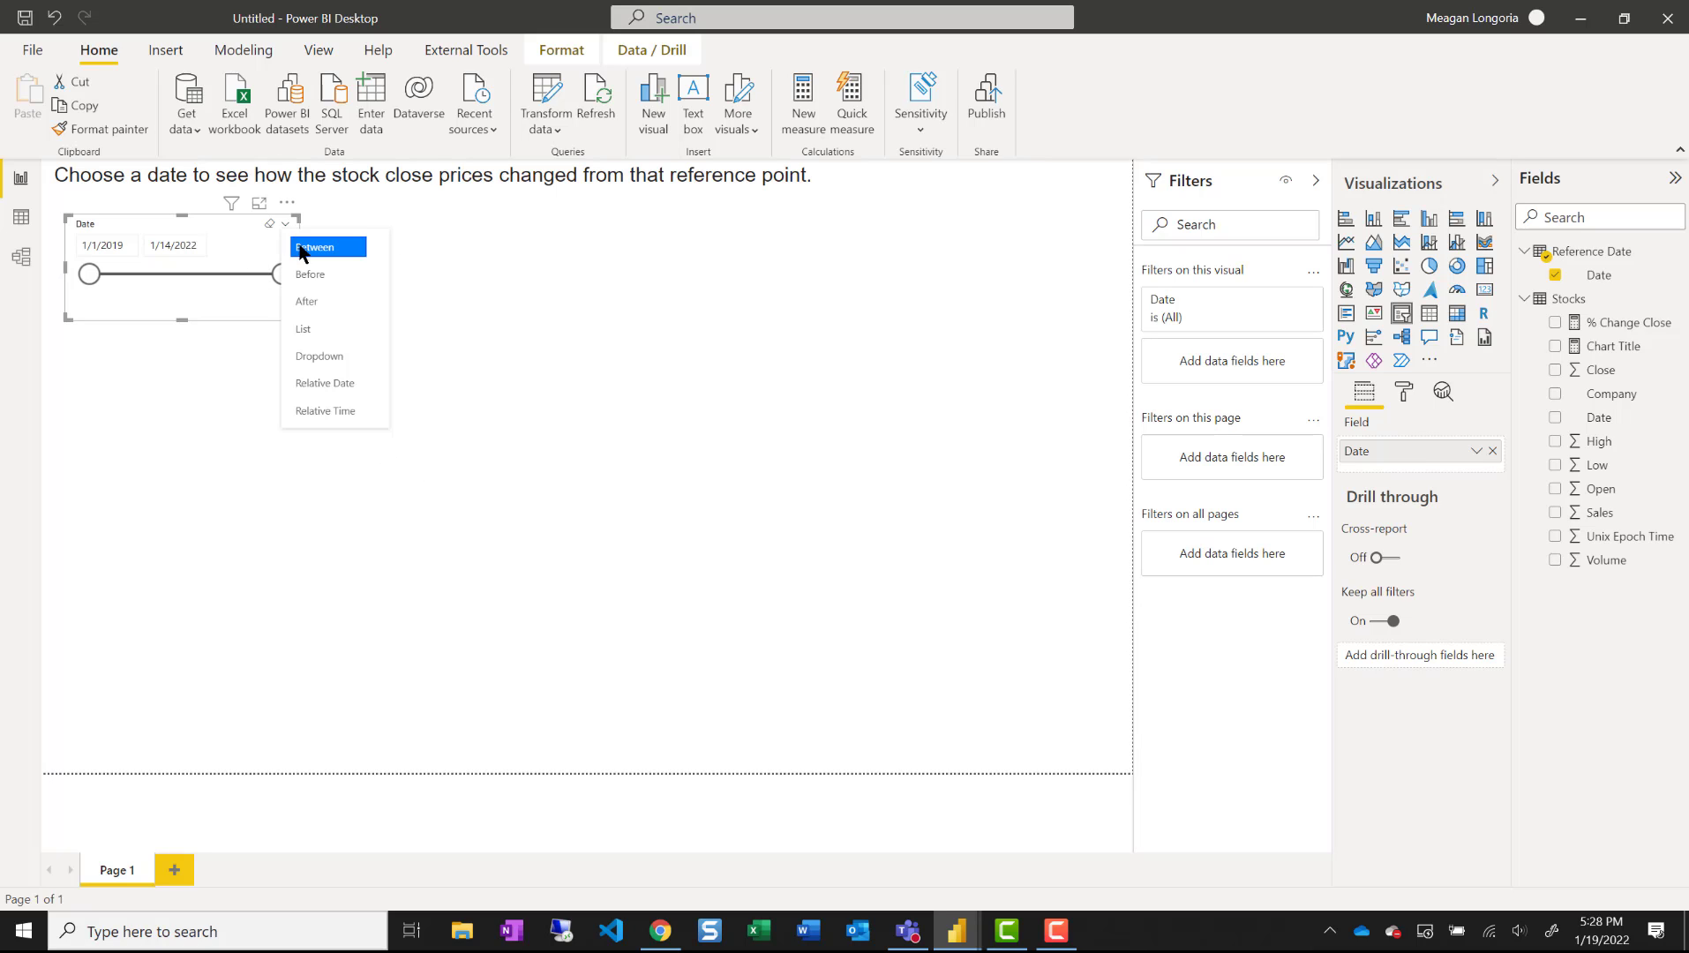
pyautogui.click(322, 355)
pyautogui.moveTo(297, 316); pyautogui.dragTo(209, 299)
pyautogui.click(320, 345)
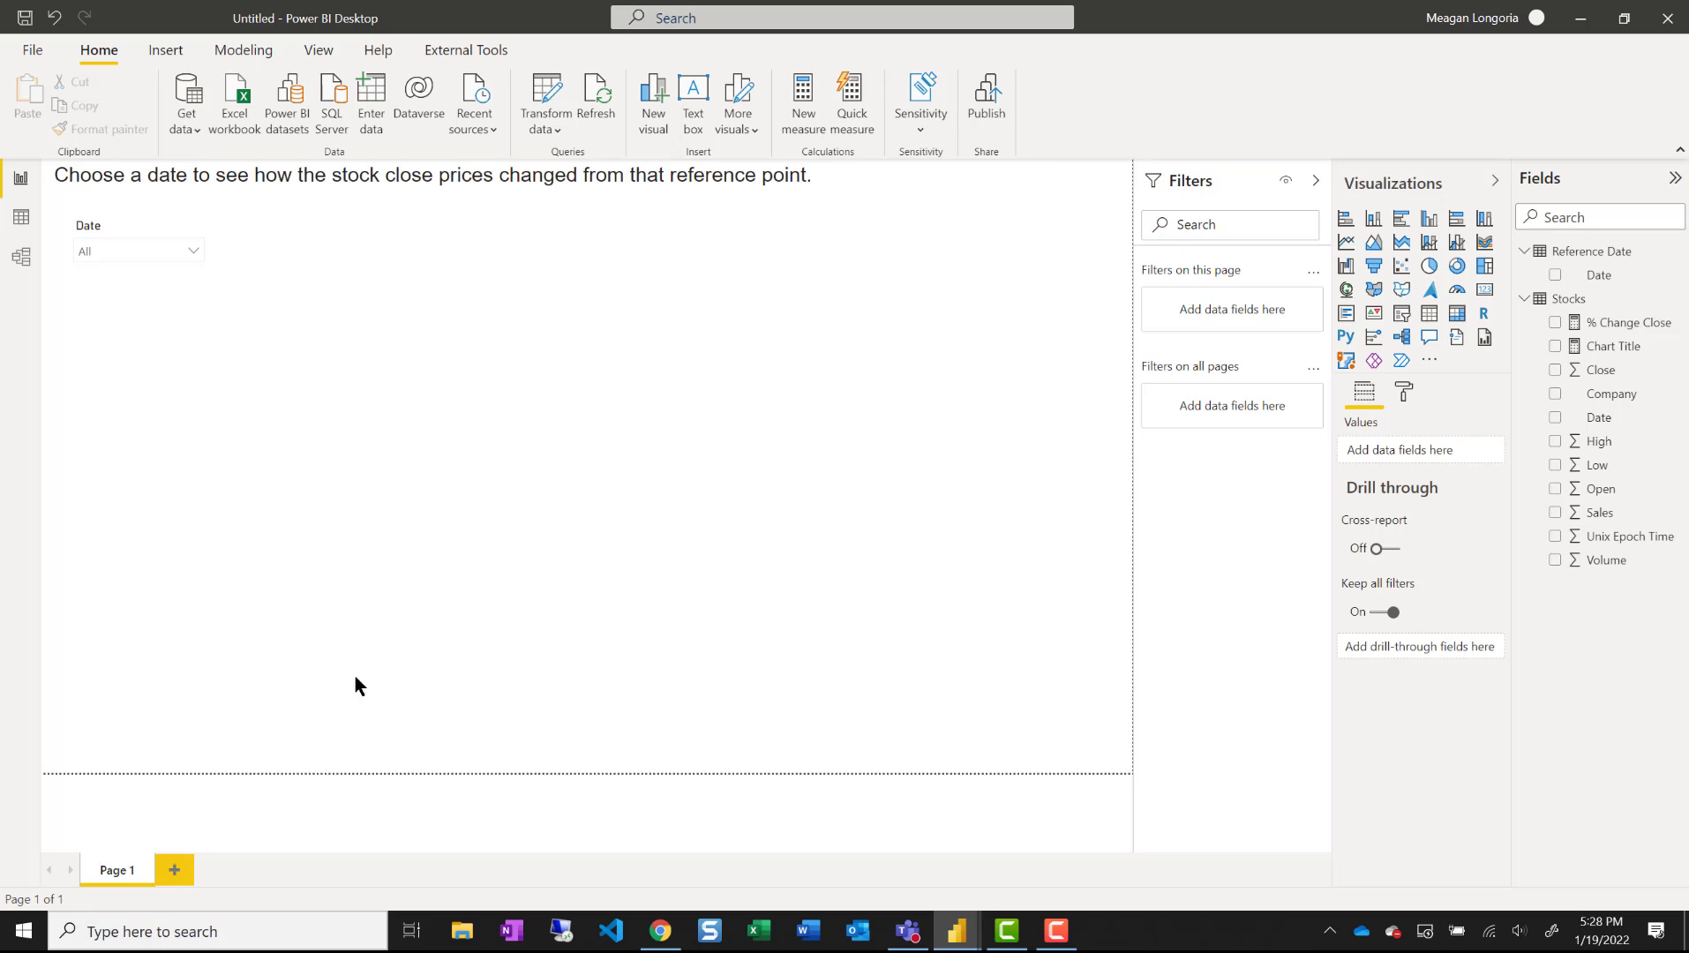
# - Add a line chart below the slicer and enlarge it to fill most of the page
pyautogui.click(1346, 243)
pyautogui.moveTo(176, 388); pyautogui.dragTo(373, 300)
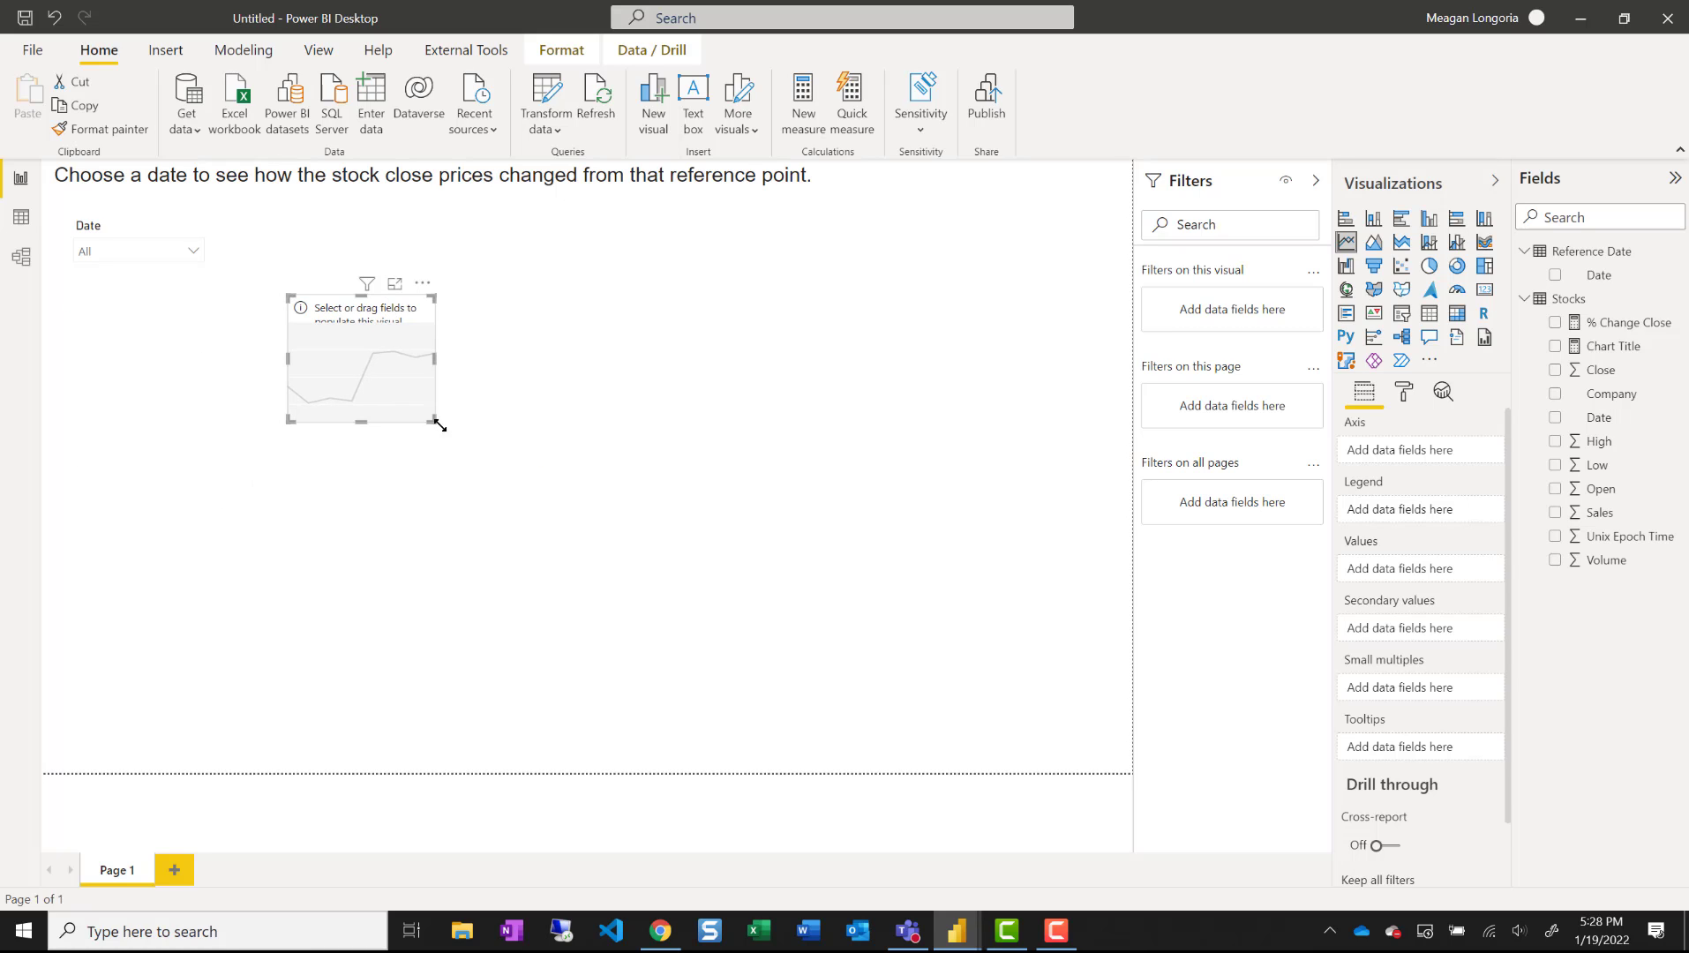
pyautogui.moveTo(439, 425); pyautogui.dragTo(903, 707)
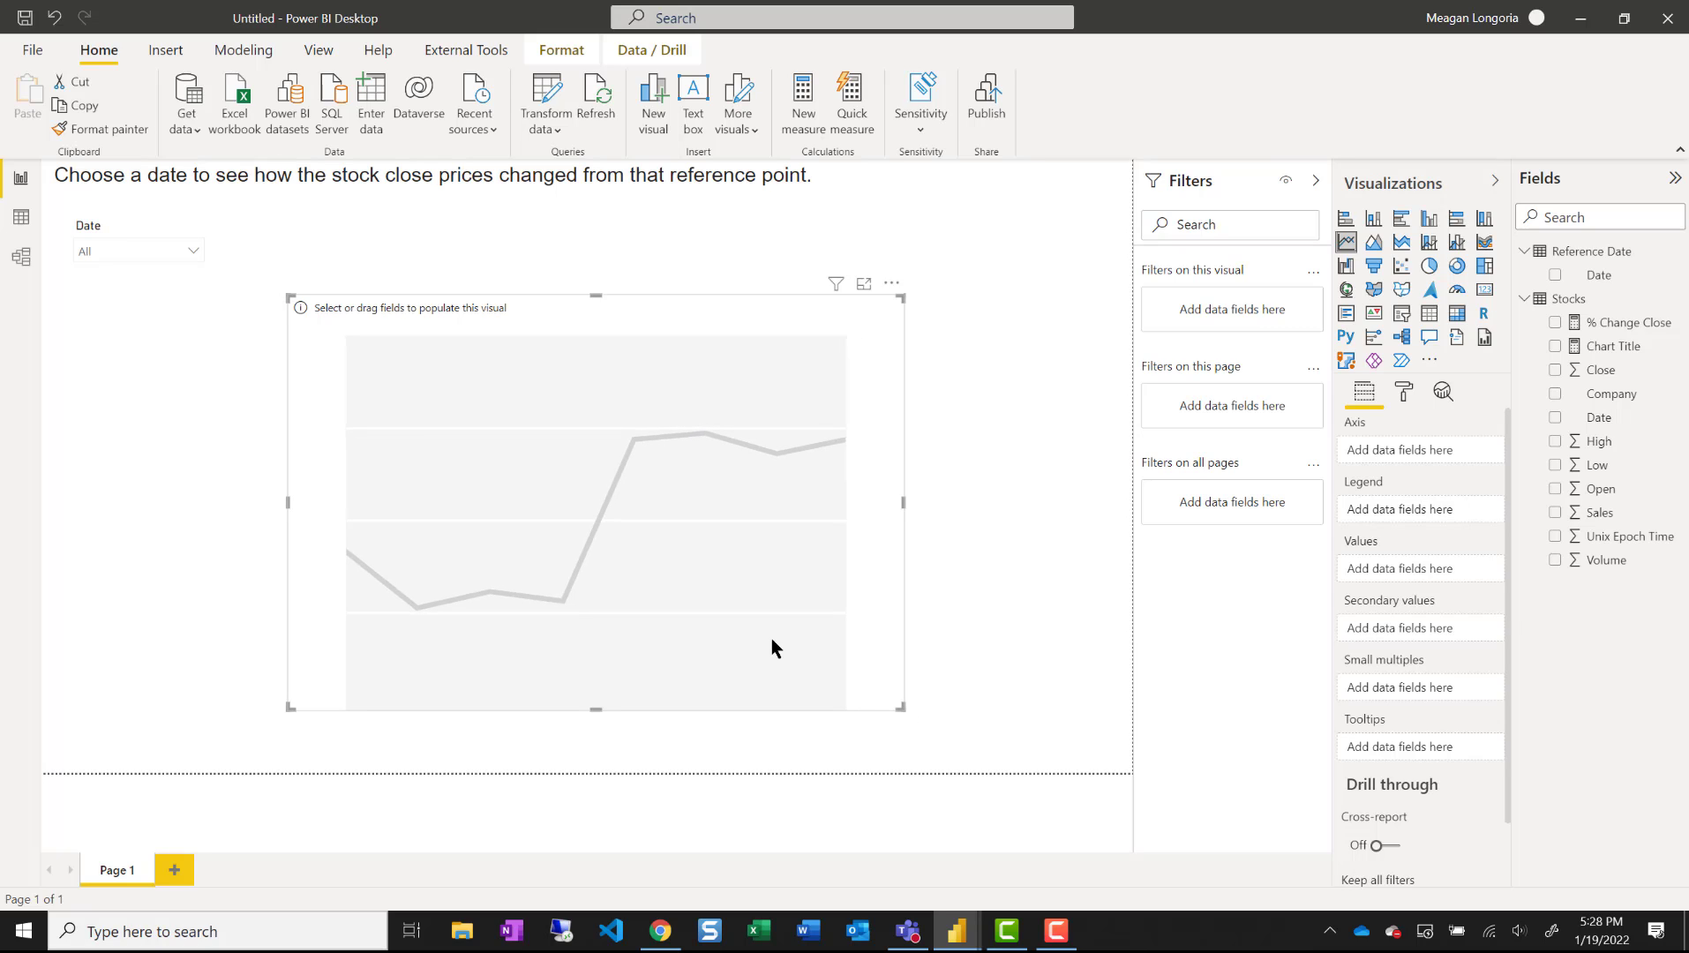
pyautogui.moveTo(281, 294); pyautogui.dragTo(265, 271)
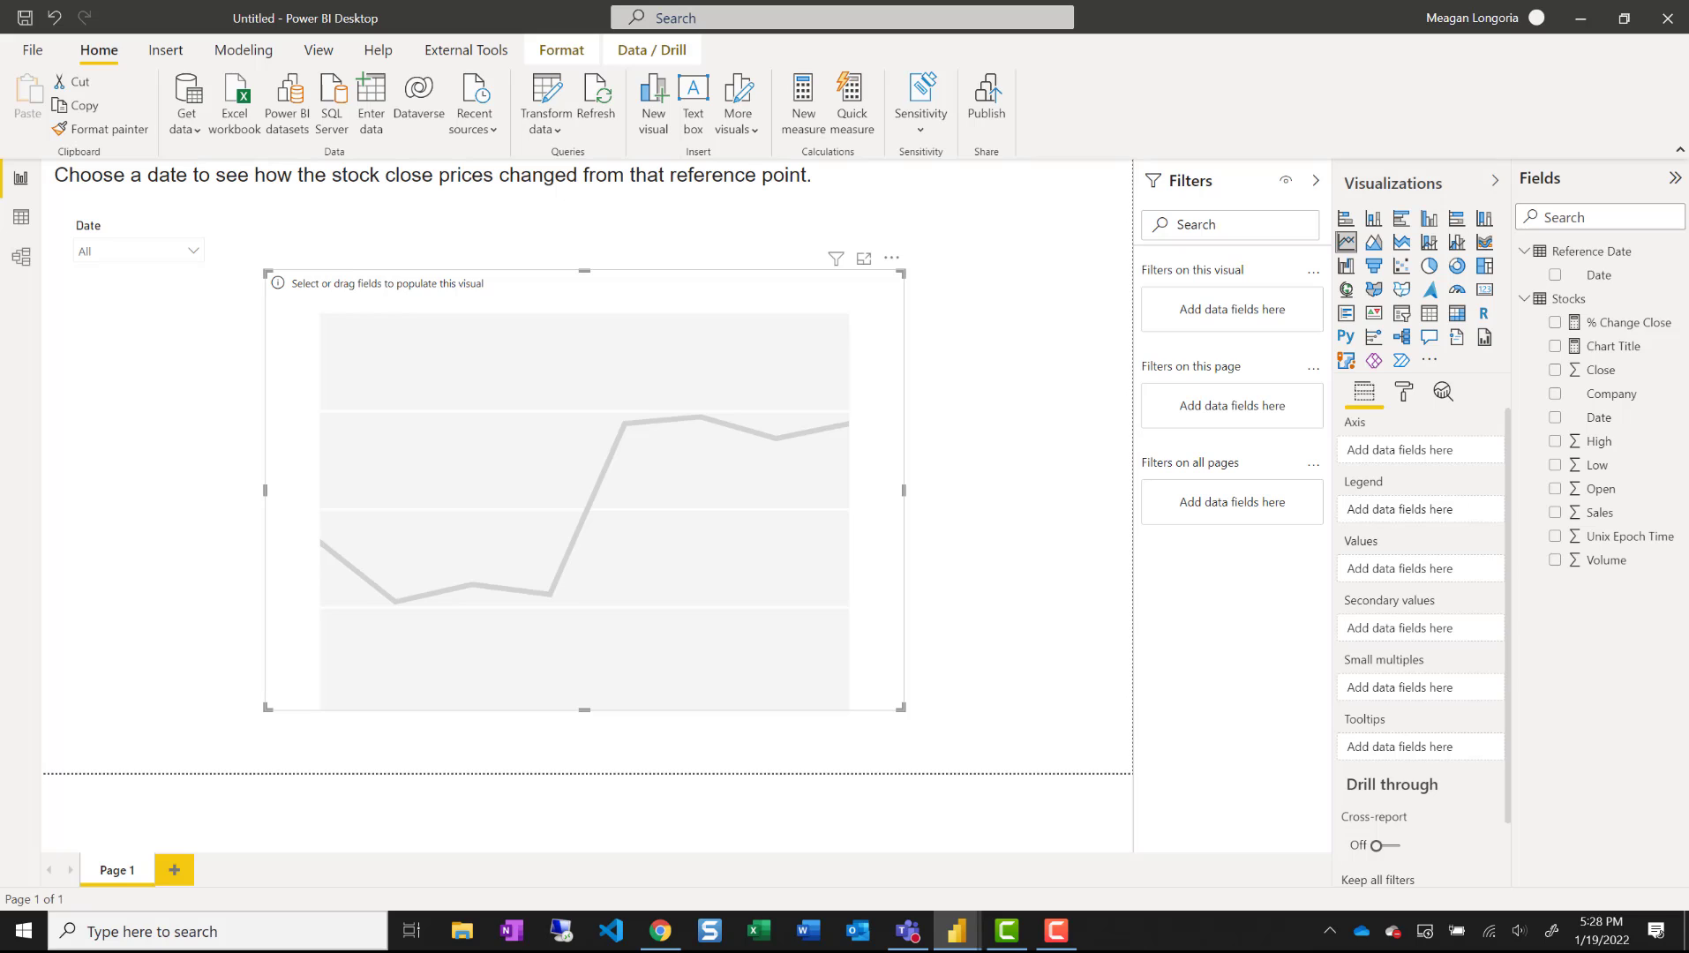
# - Fill the bottom text box with '#WOW2022 #PowerBI W03 | Data: Yahoo Stocks API'
pyautogui.click(971, 770)
pyautogui.write('#WOW2022 #PowerBI W03 | Data: Yahoo Stocks API')
pyautogui.click(969, 703)
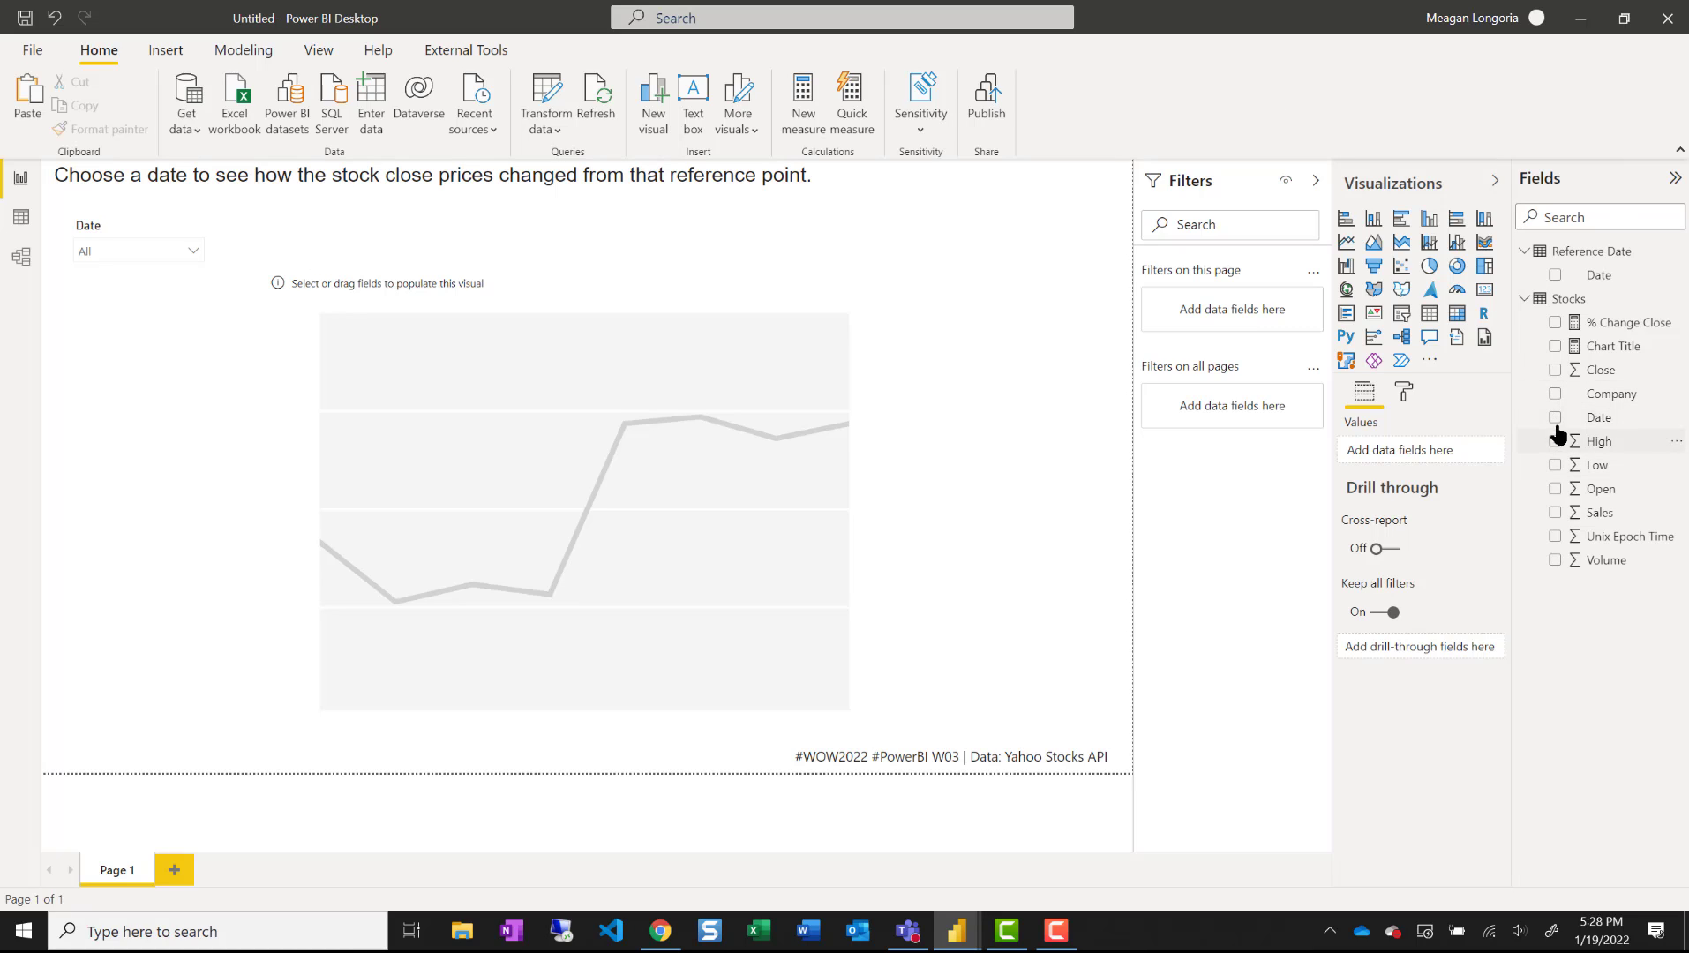
# - Plot % Change Close over Stocks Date on the line chart, with Company as the legend
pyautogui.moveTo(1566, 417); pyautogui.dragTo(1388, 429)
pyautogui.click(775, 439)
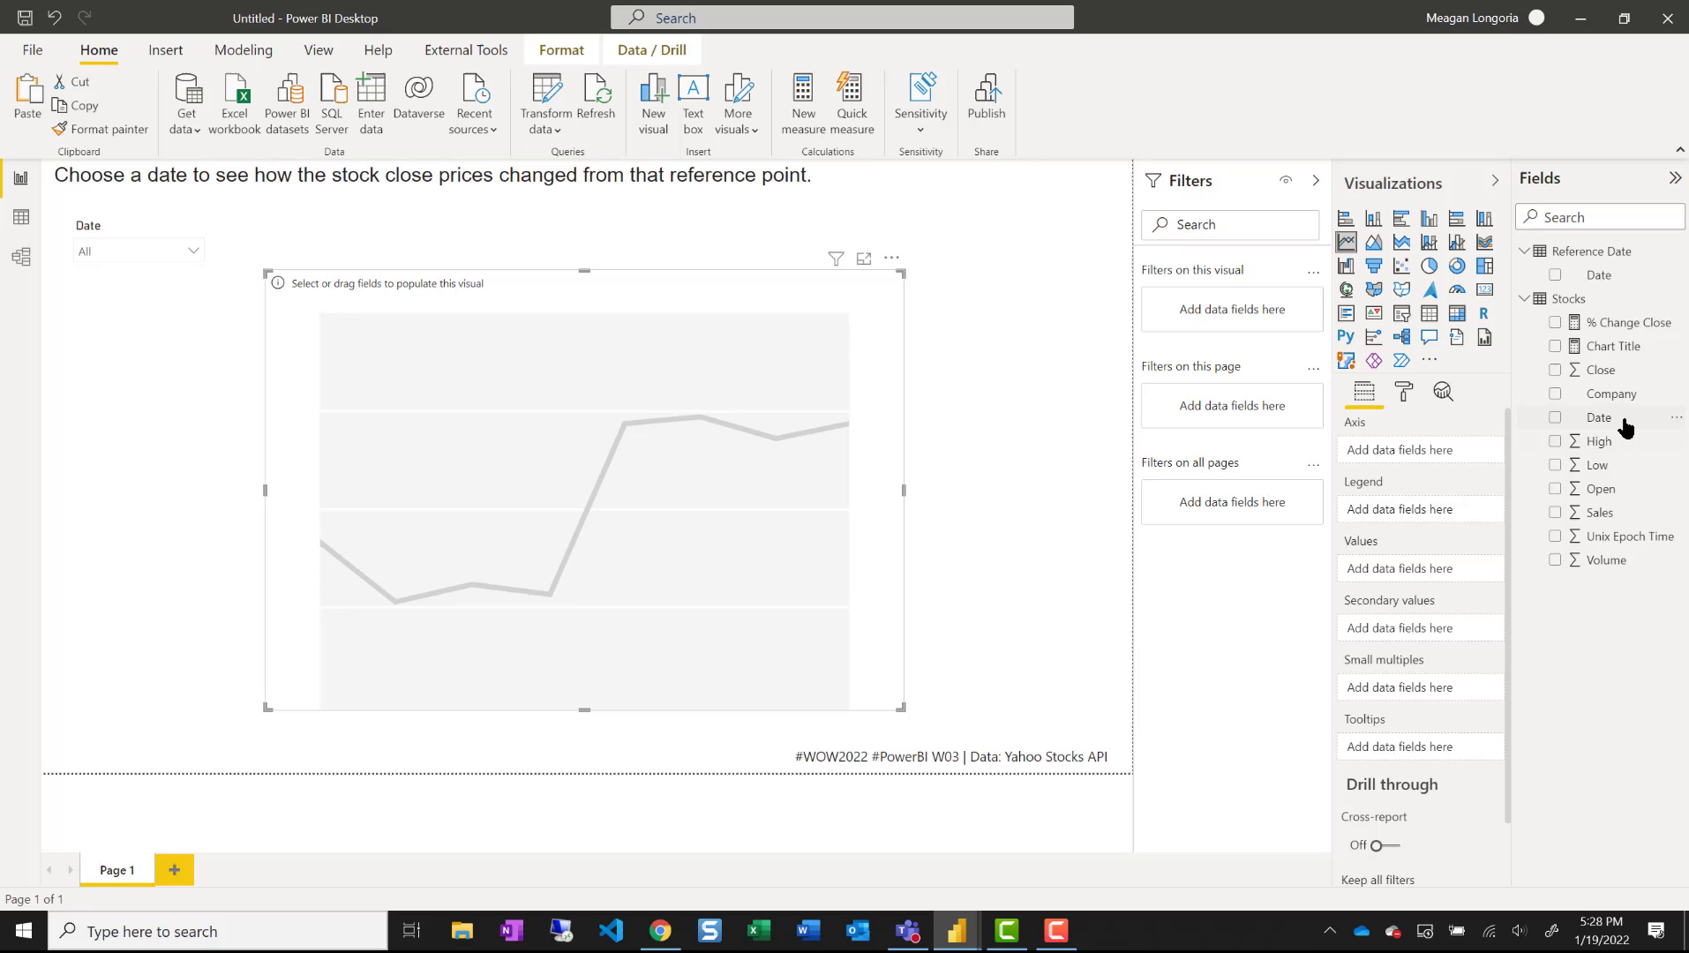
pyautogui.moveTo(1599, 417); pyautogui.dragTo(1433, 457)
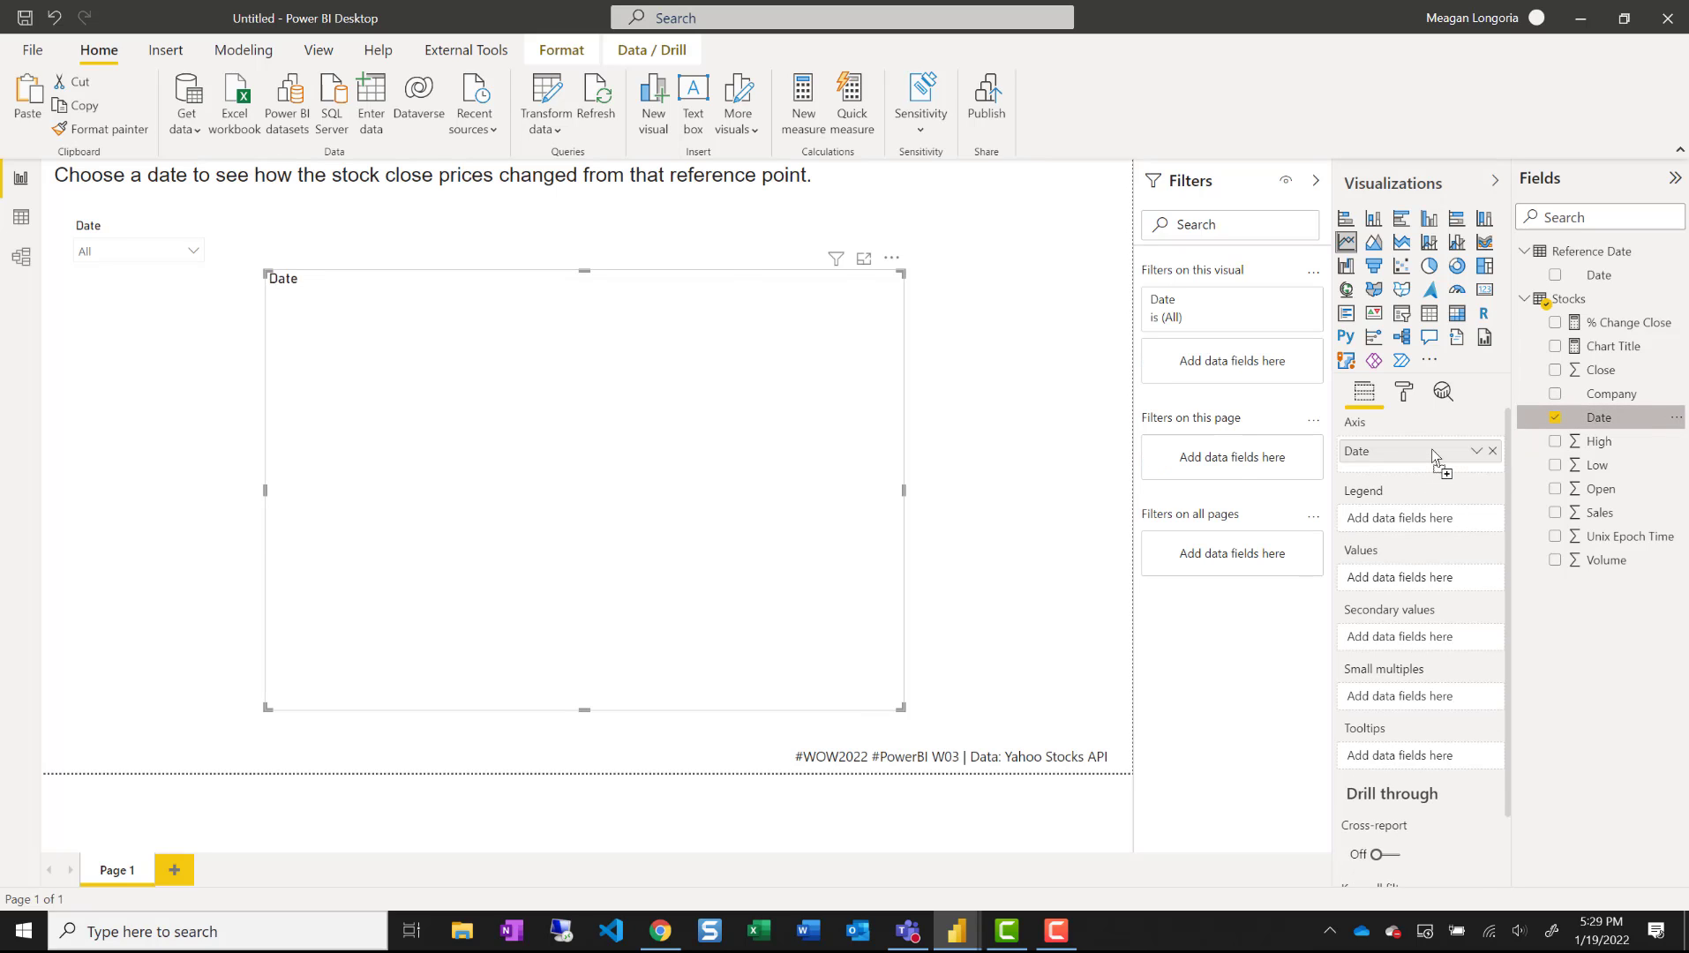
pyautogui.moveTo(1595, 395); pyautogui.dragTo(1432, 523)
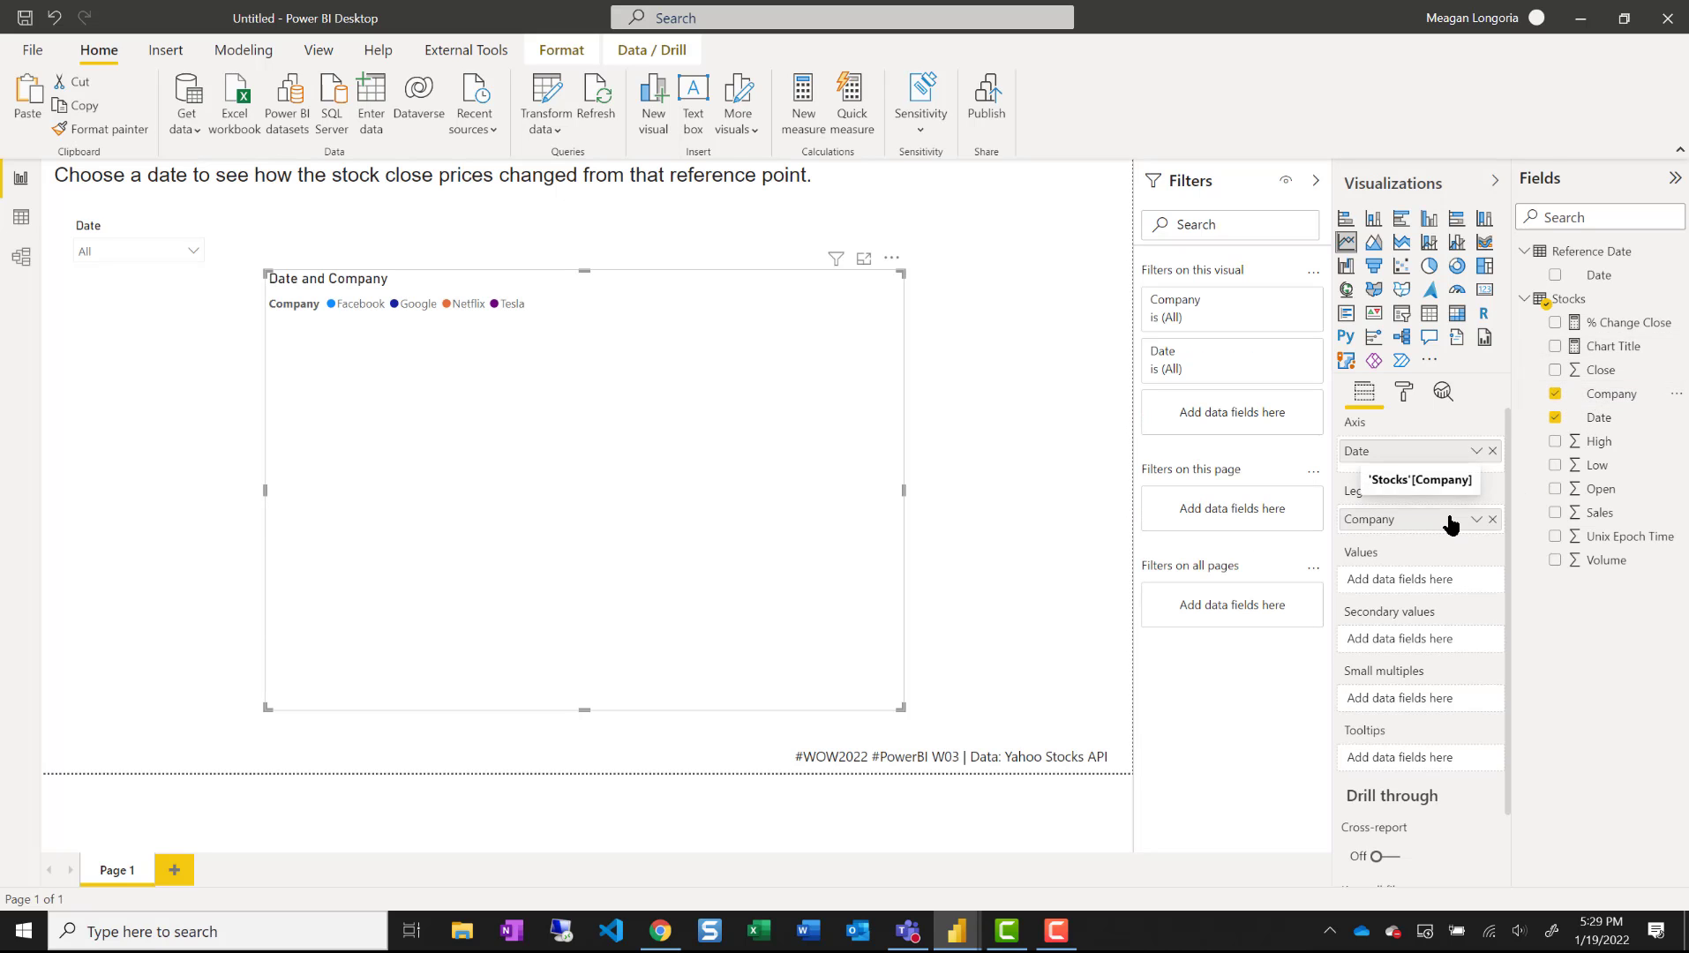
pyautogui.moveTo(1610, 323); pyautogui.dragTo(1411, 574)
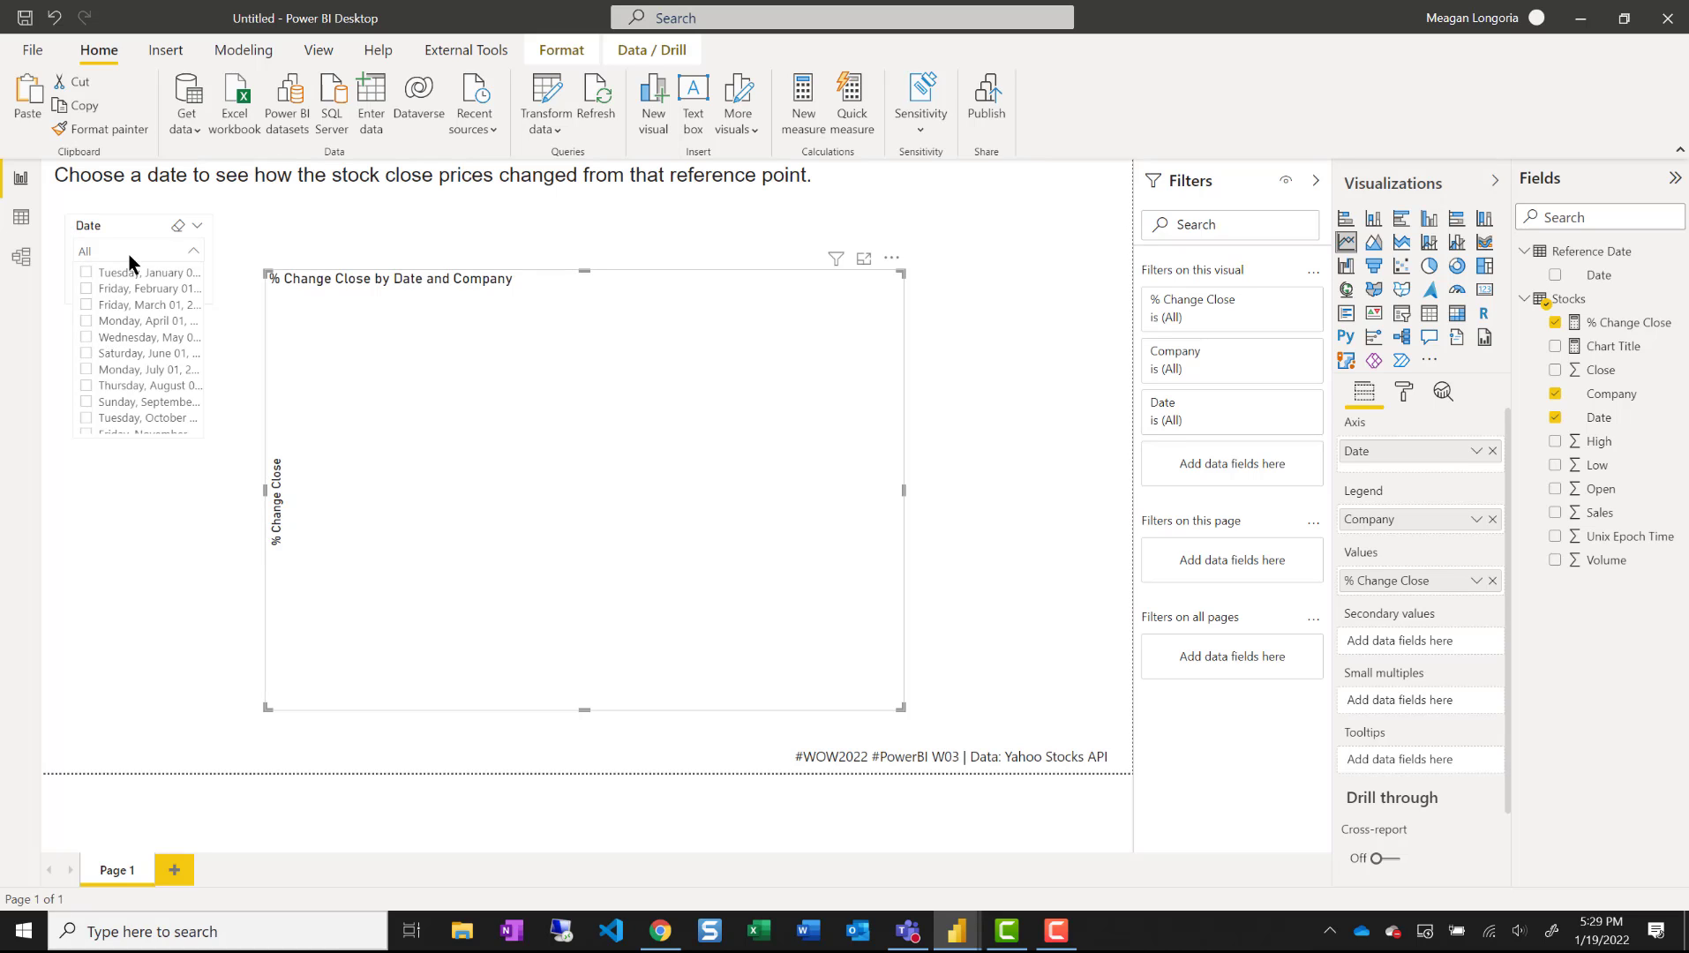
# - Format the Reference Date Date column as dd-mmm-yy
pyautogui.click(180, 226)
pyautogui.click(1601, 277)
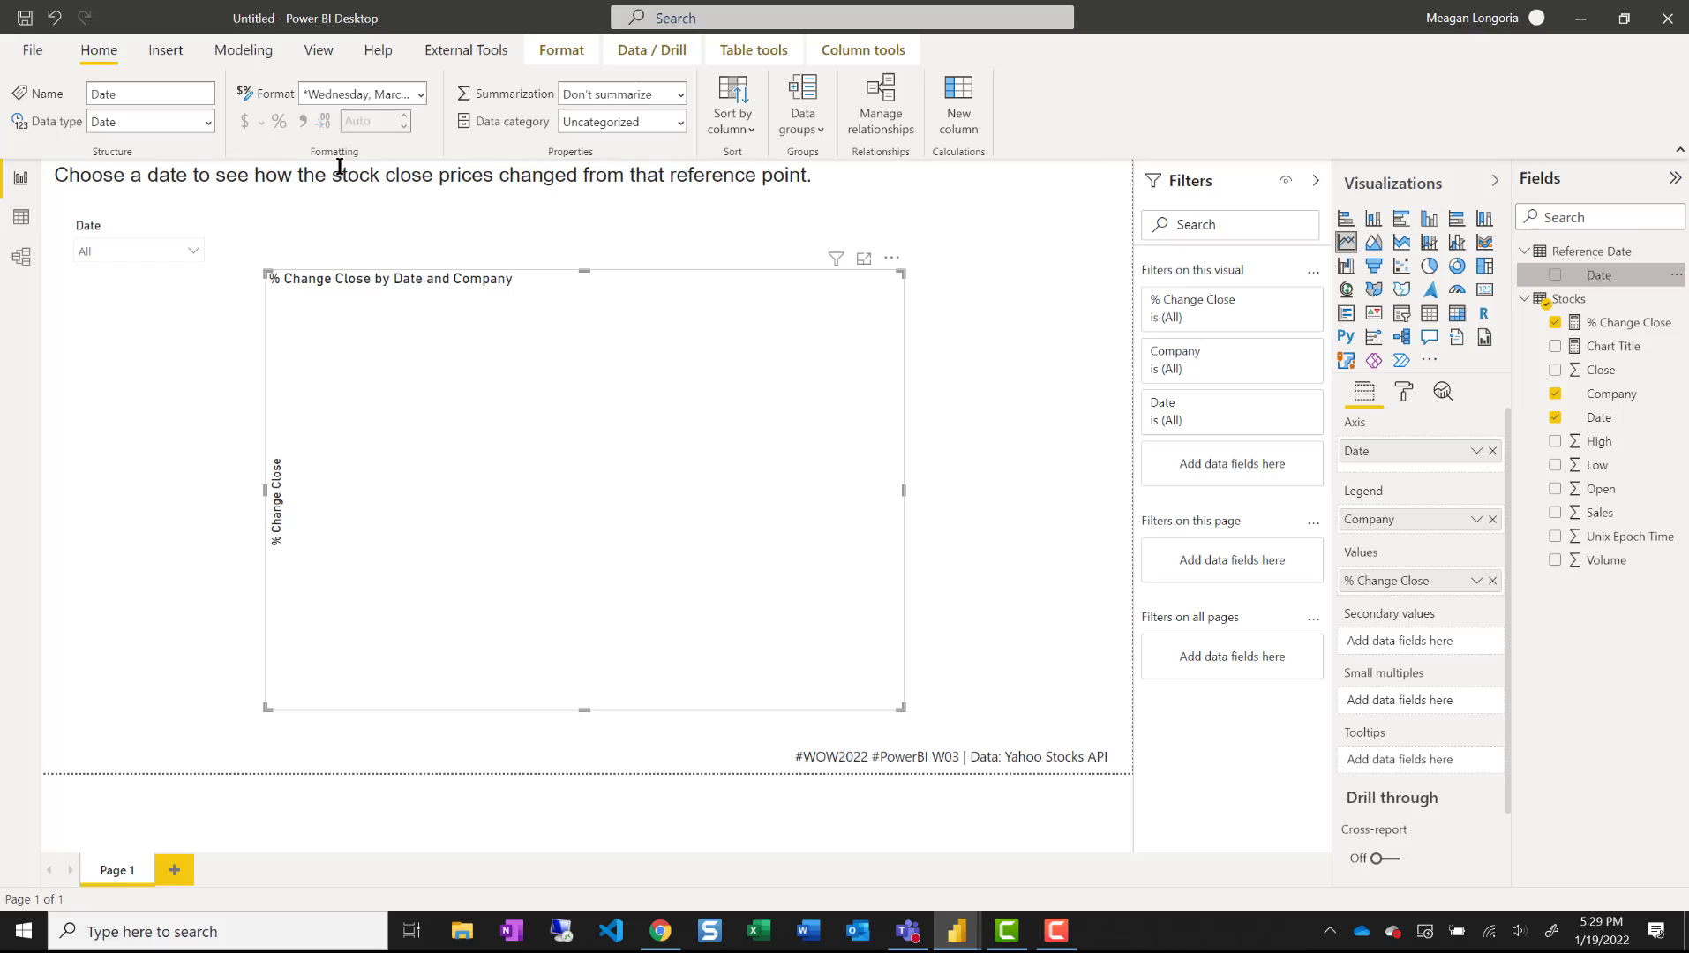
pyautogui.click(423, 88)
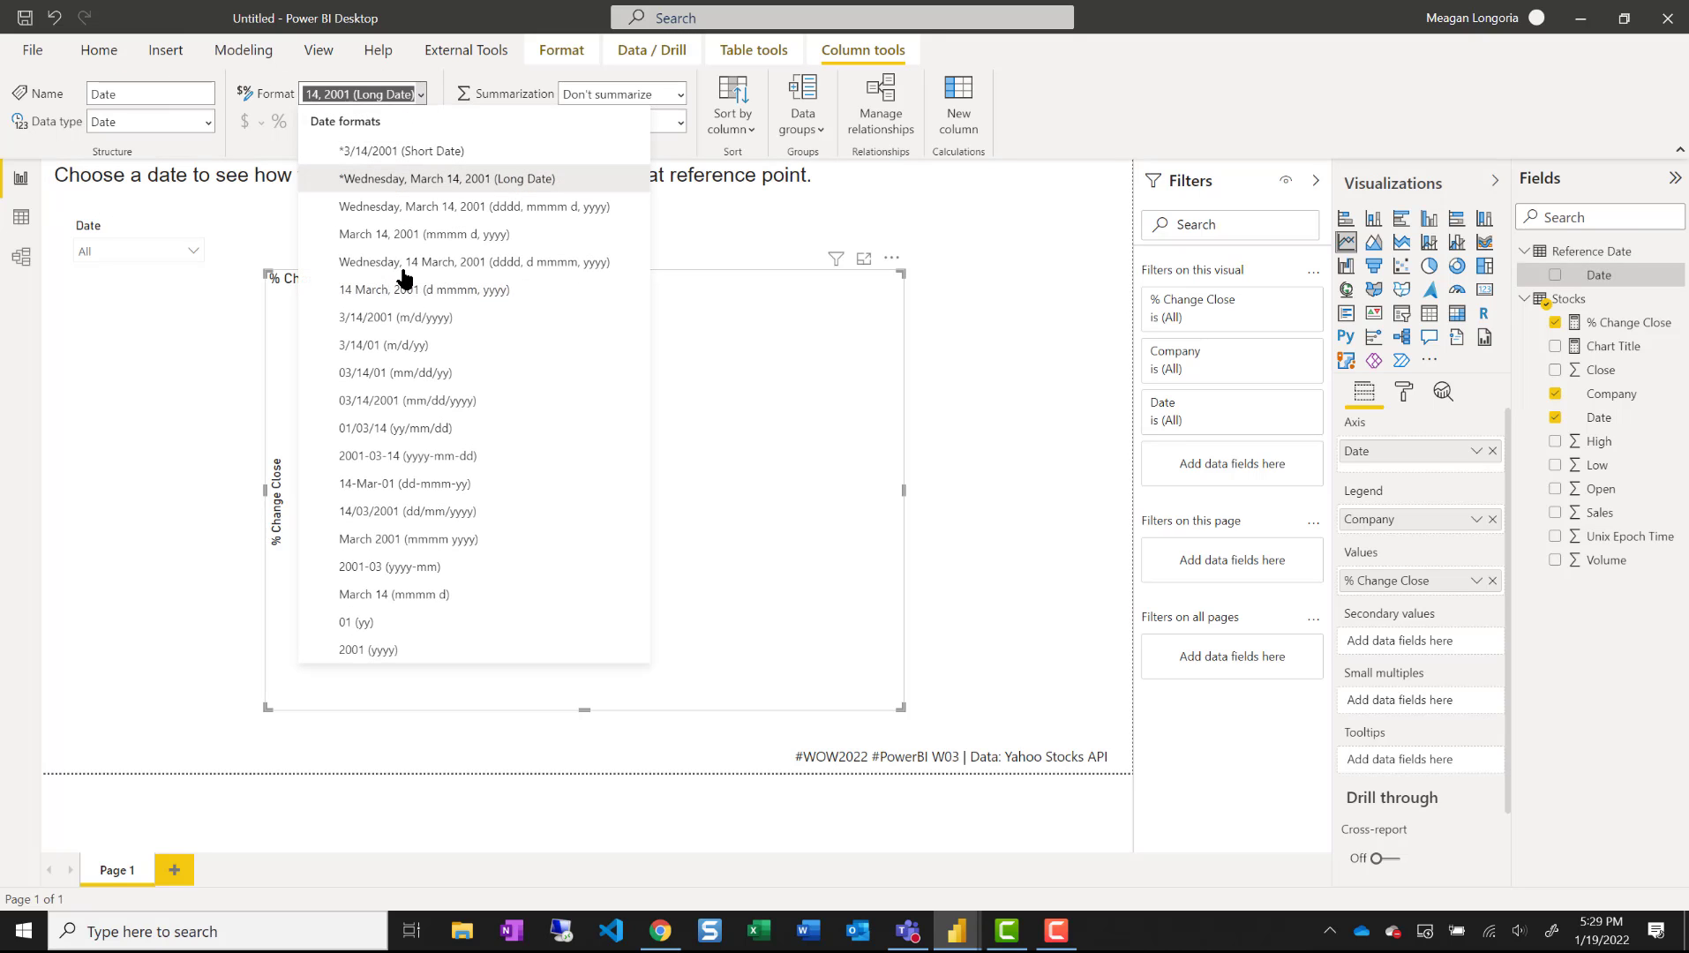
pyautogui.click(400, 485)
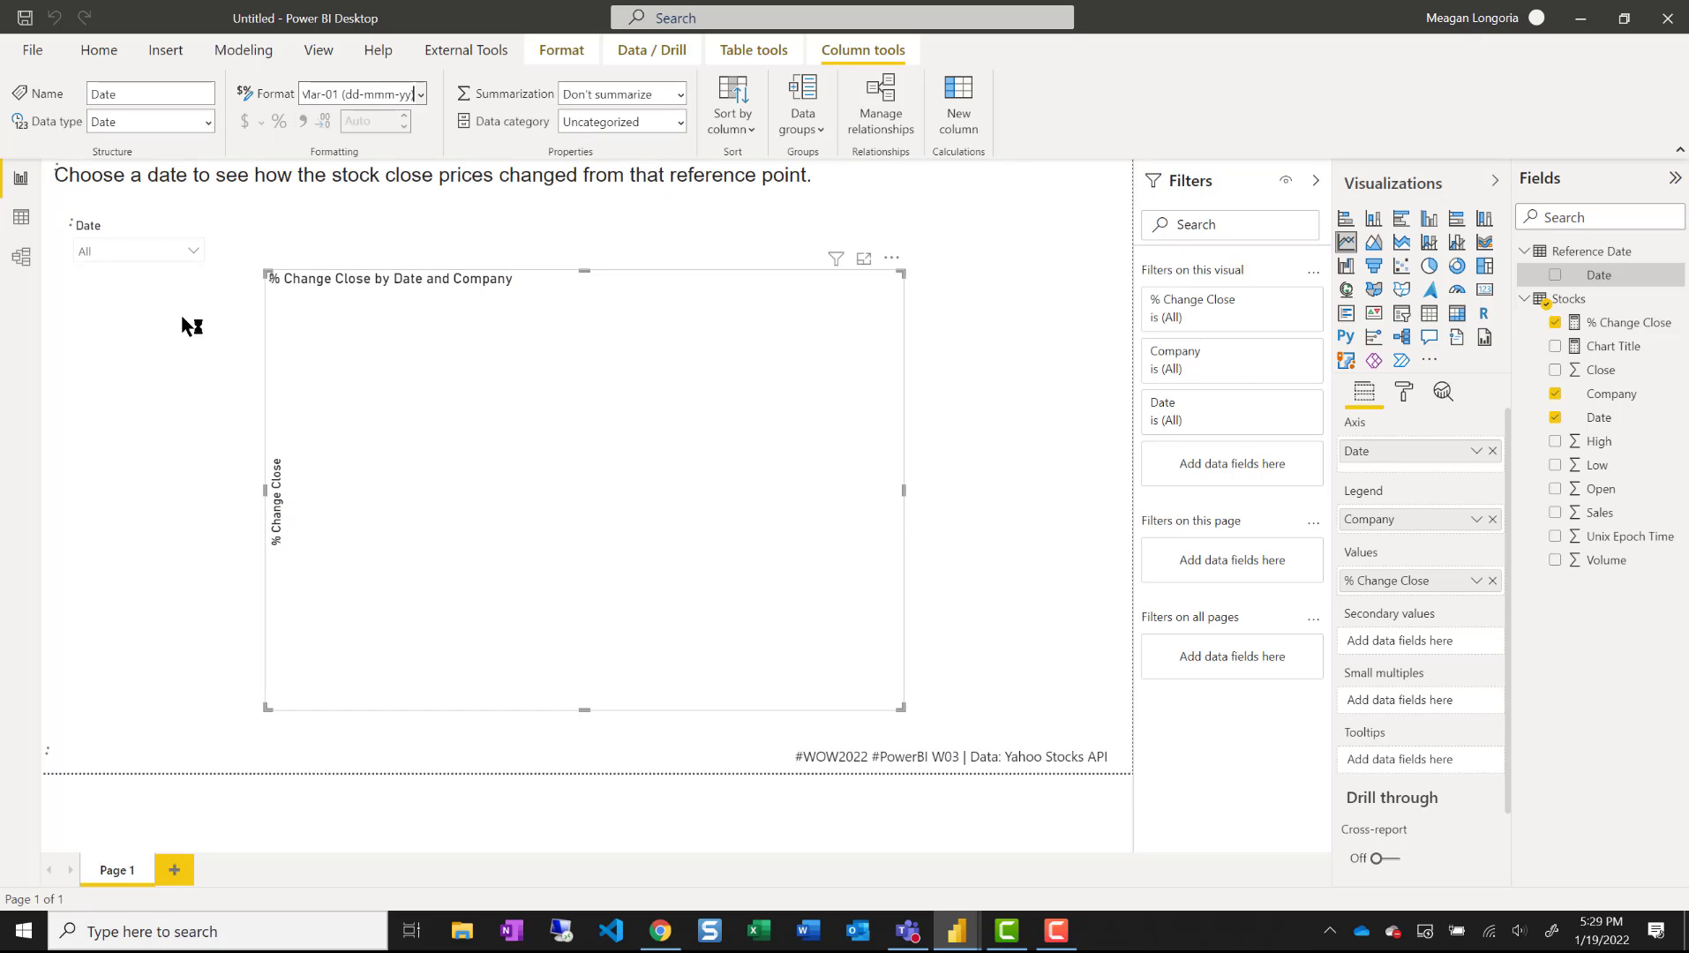
# - Set the Date slicer to 01-Nov-20
pyautogui.click(193, 253)
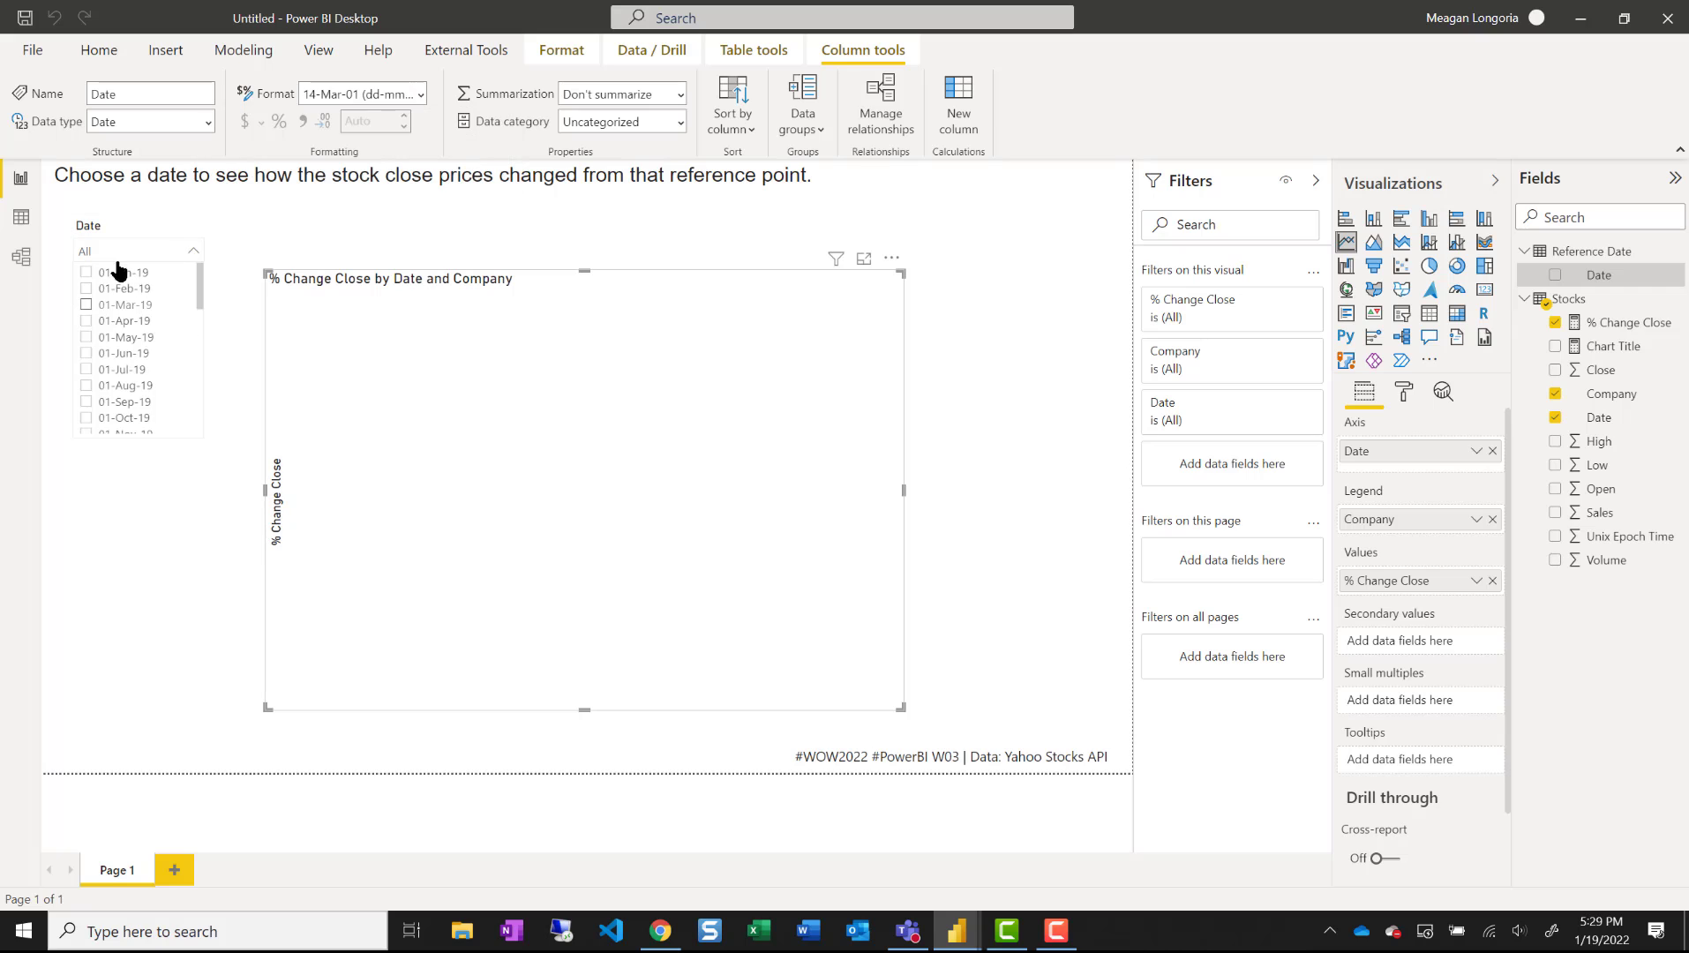
pyautogui.scroll(-3, 120, 340)
pyautogui.scroll(-2, 115, 337)
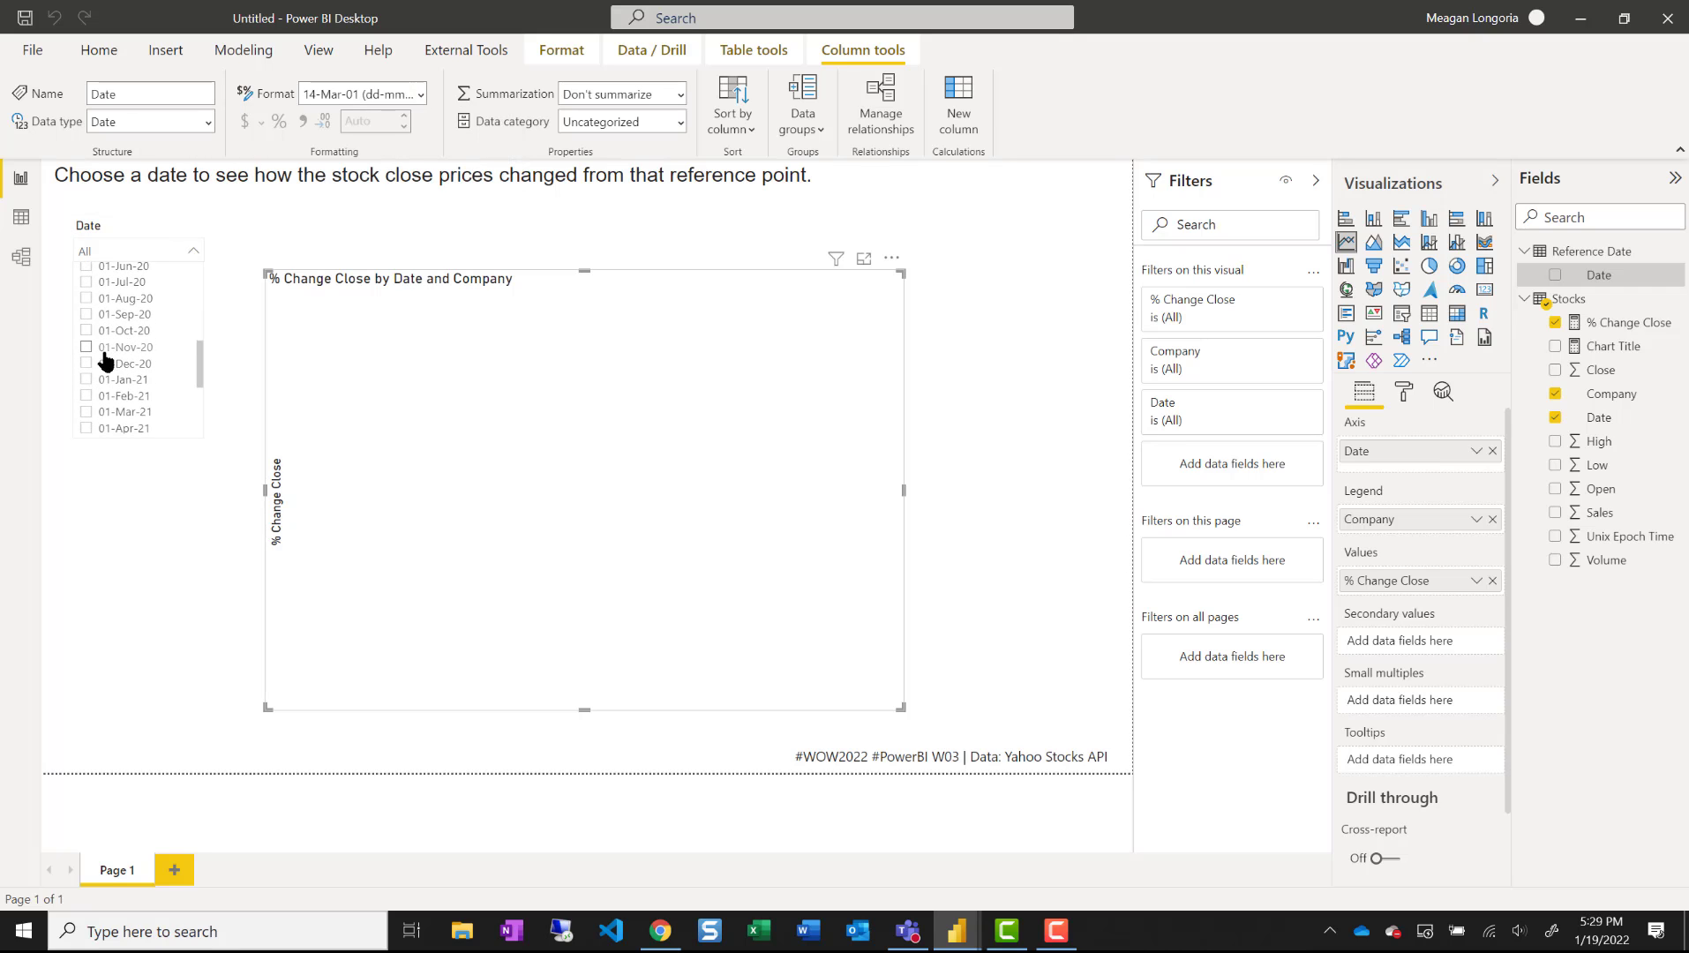
pyautogui.click(87, 348)
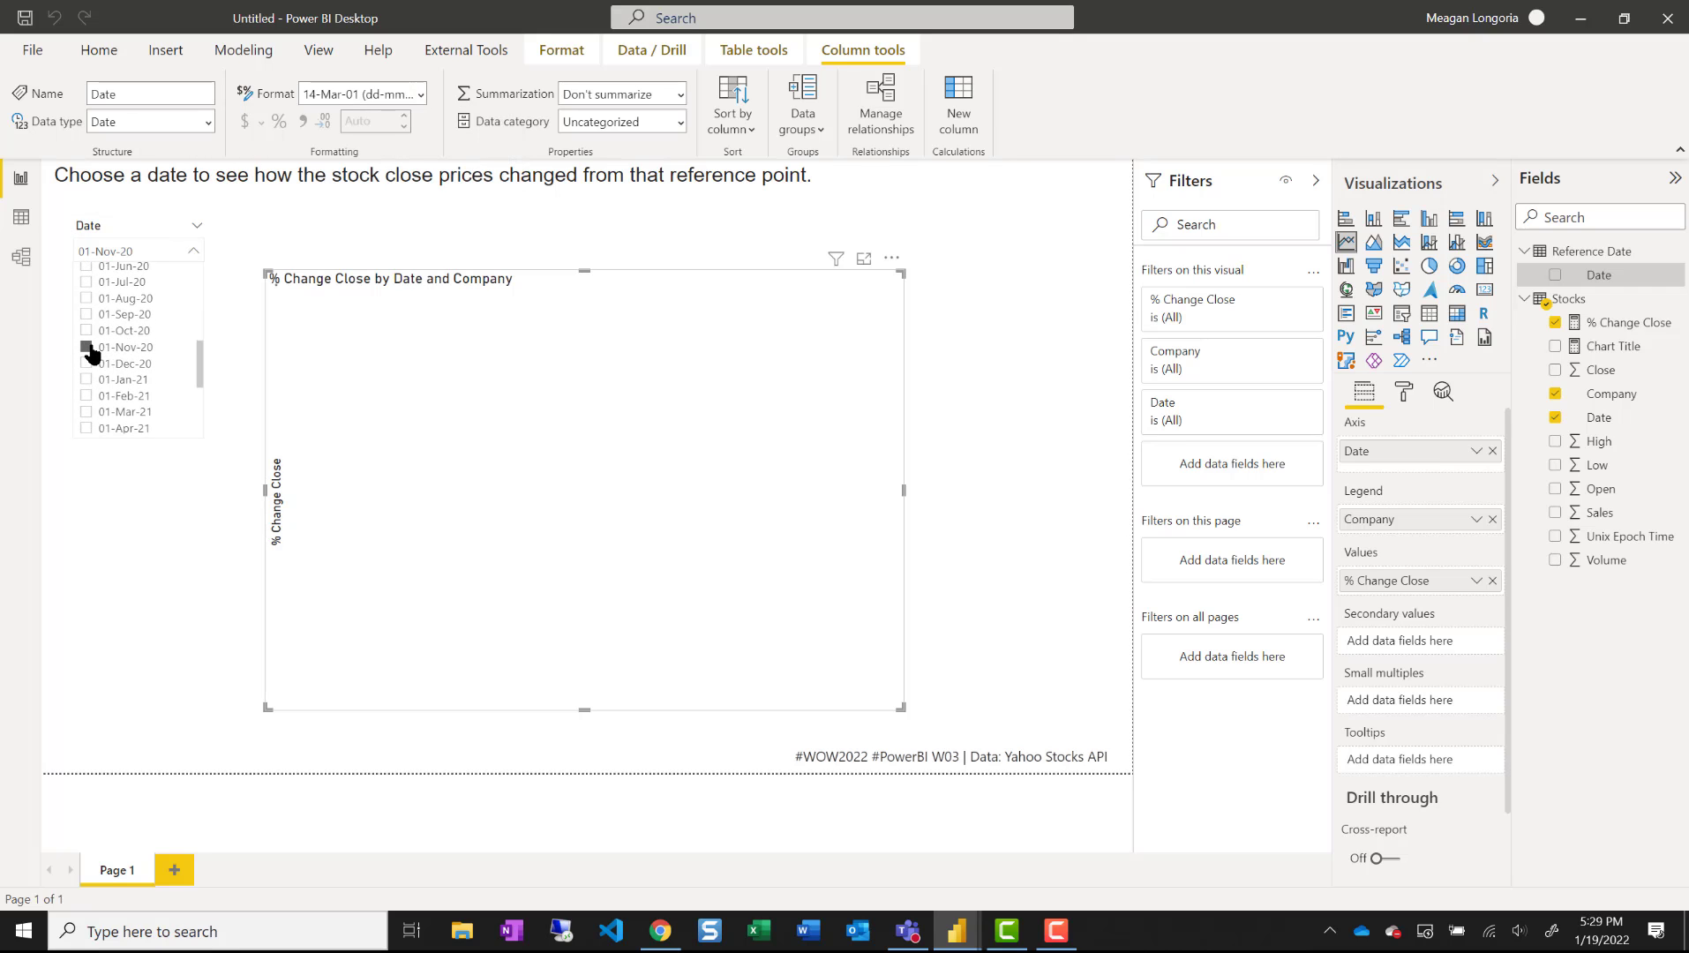
# - Turn on the line chart's series labels and turn off its legend
pyautogui.click(98, 508)
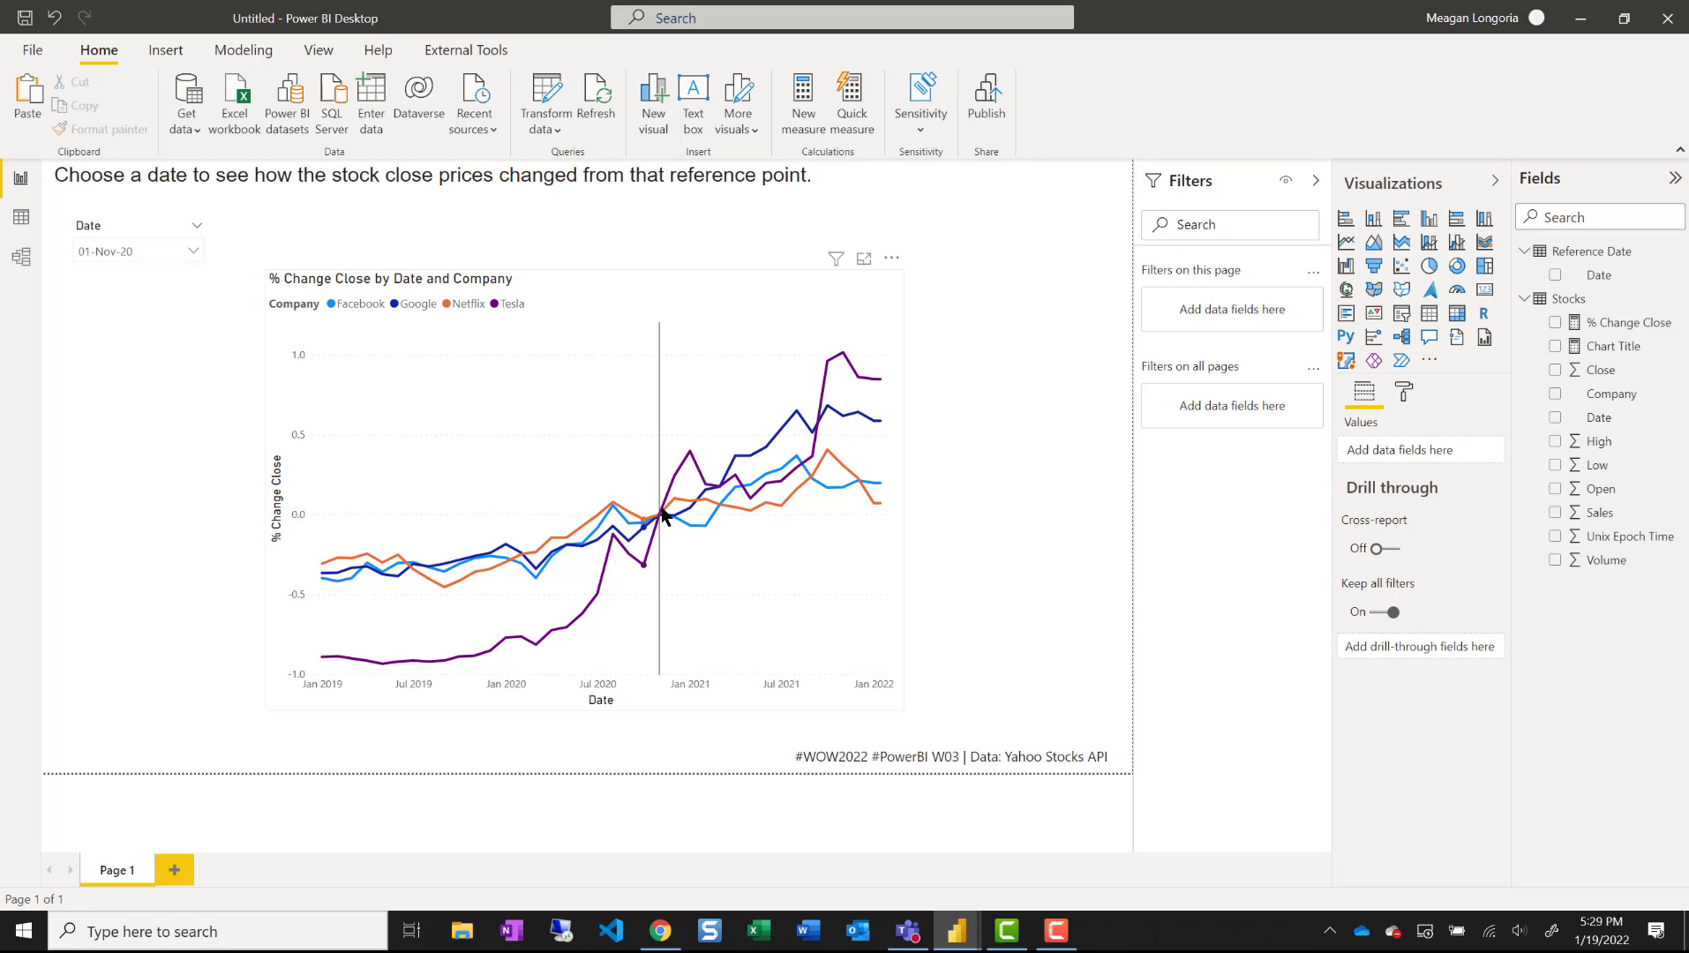
pyautogui.click(1405, 391)
pyautogui.click(597, 311)
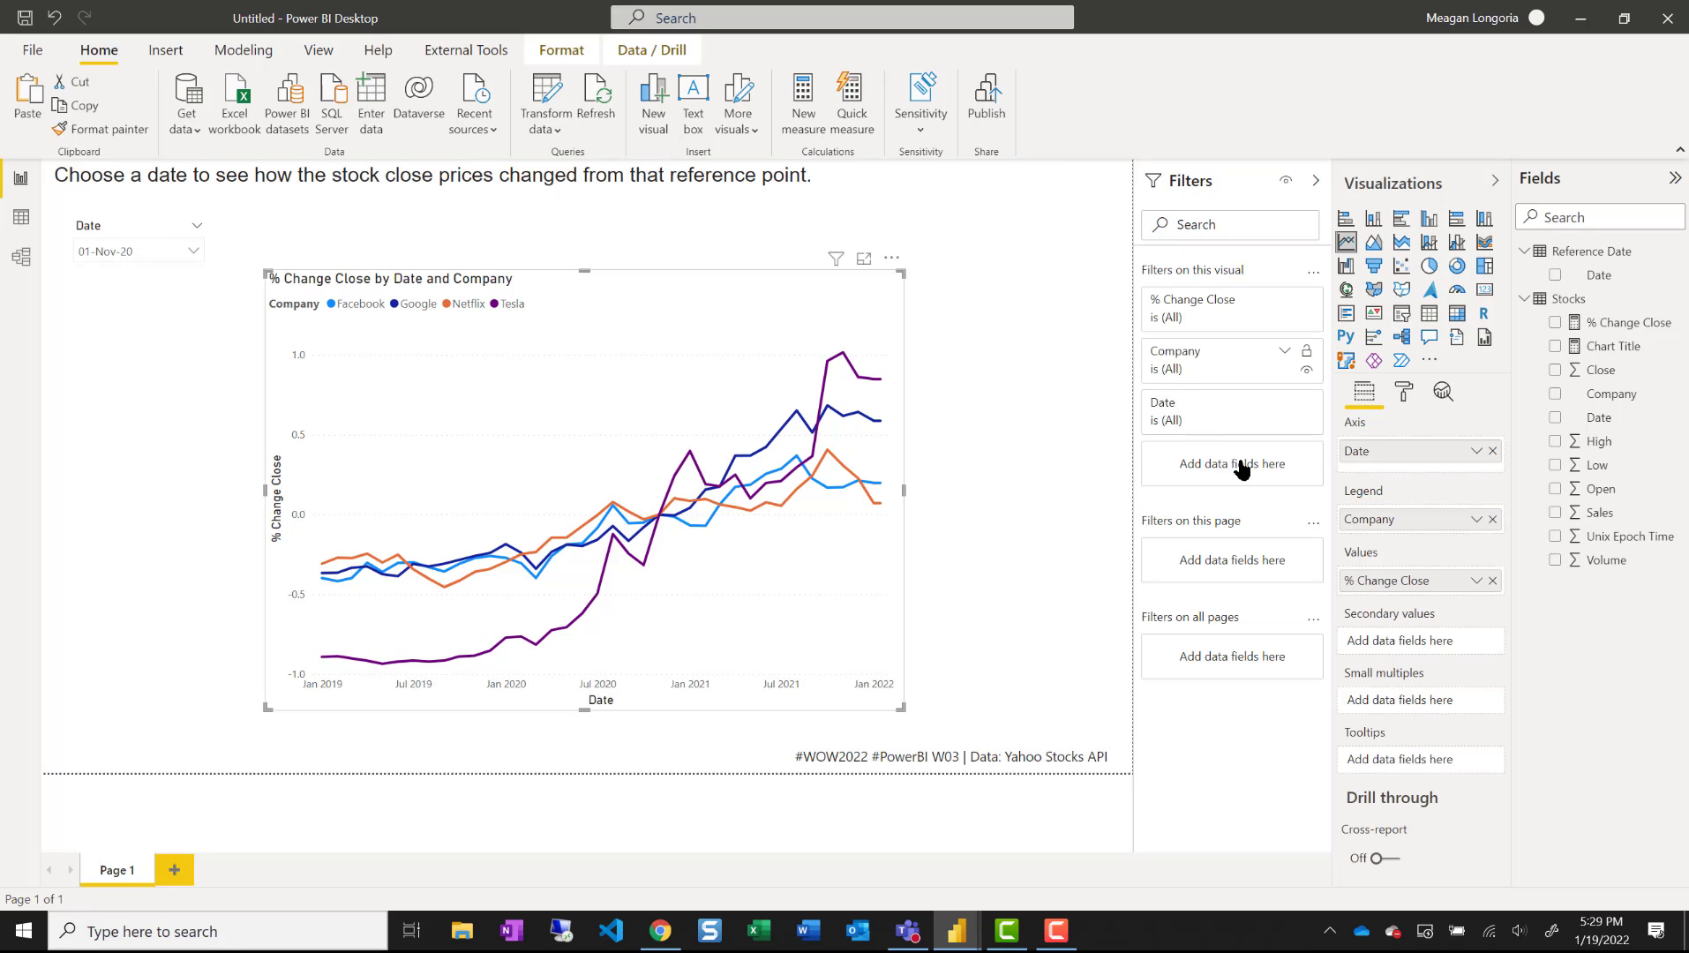
pyautogui.click(1404, 393)
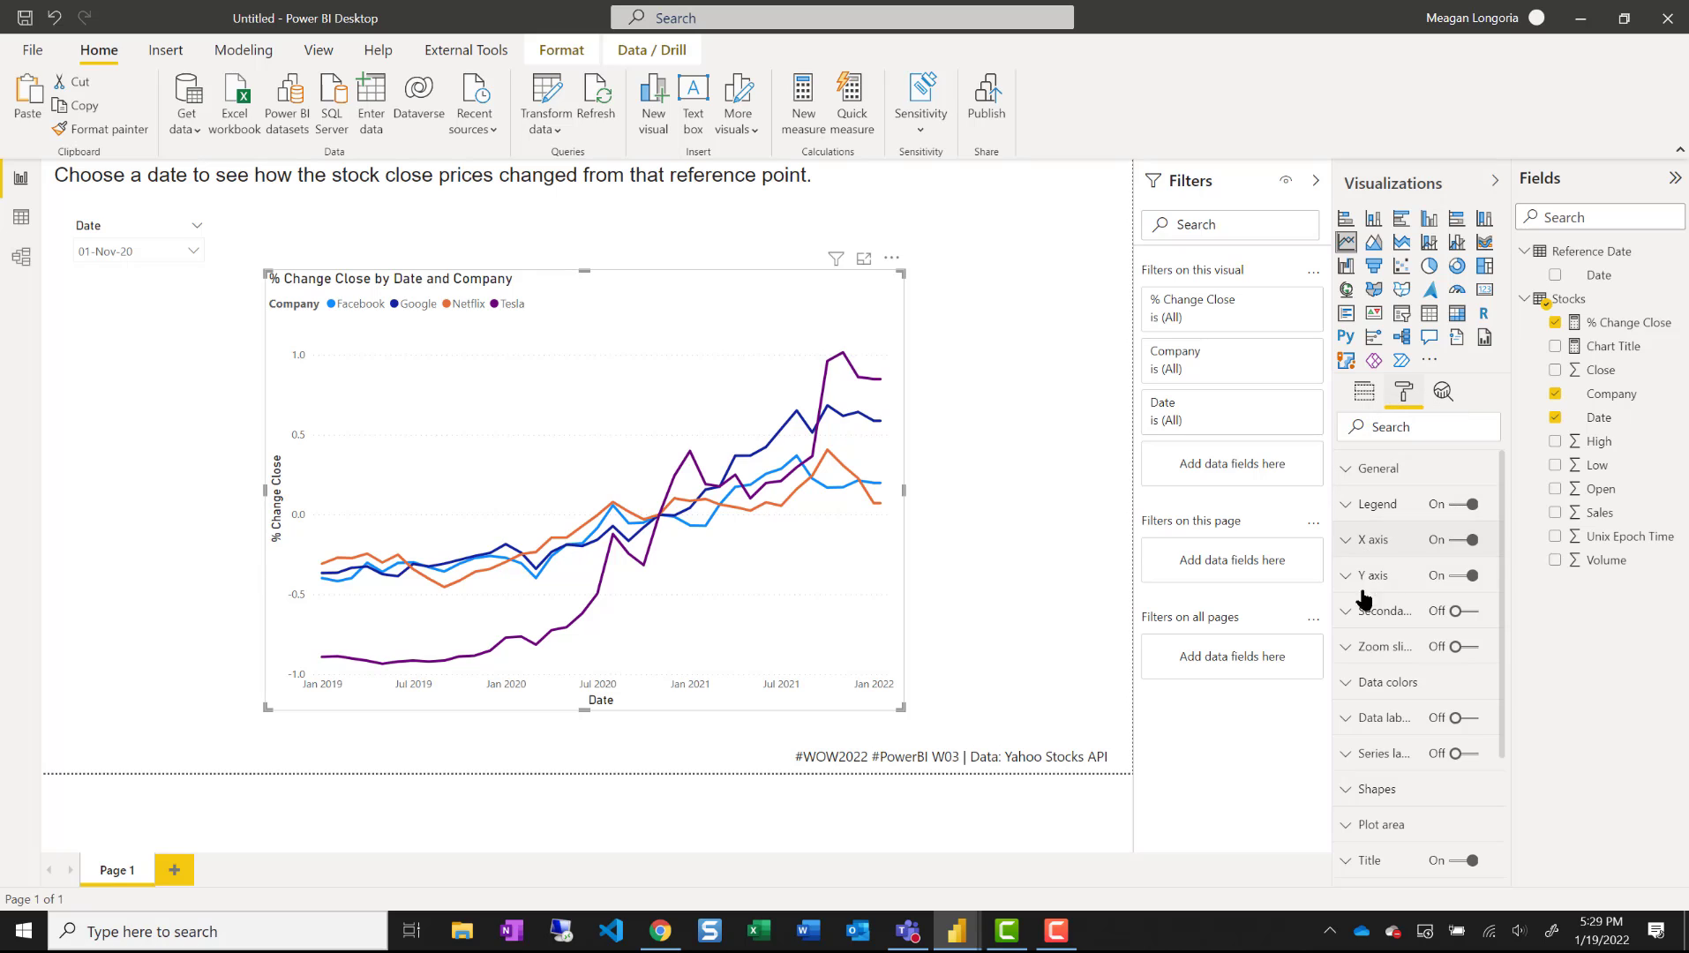
pyautogui.click(1463, 755)
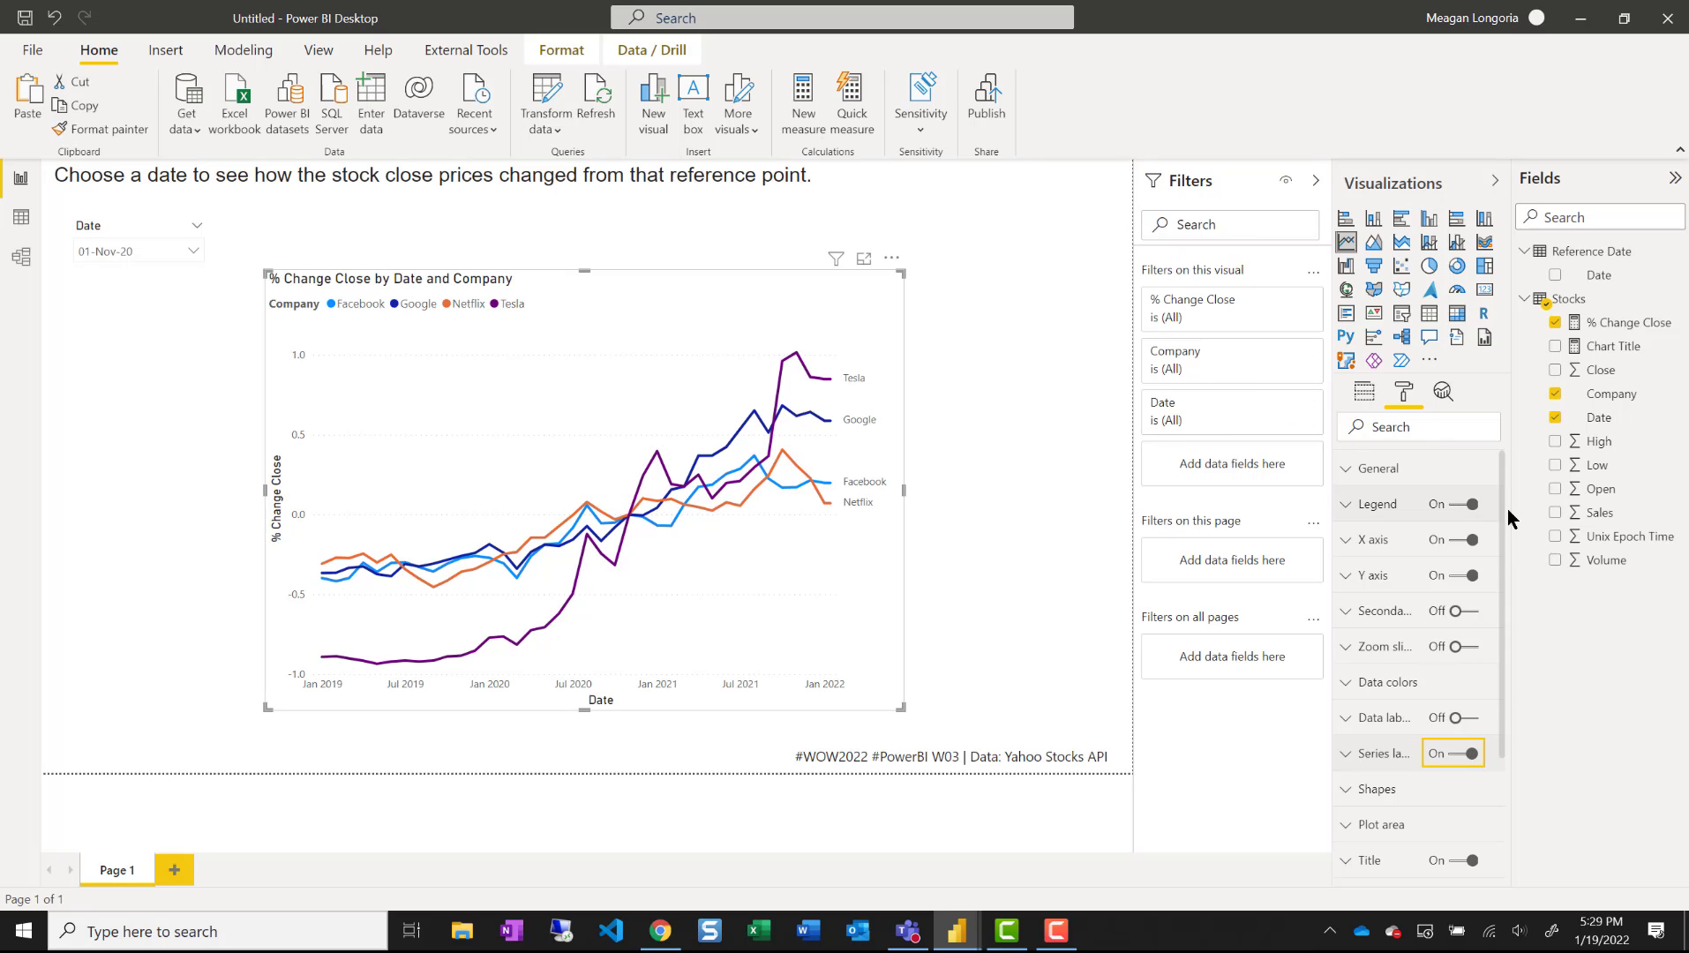
pyautogui.click(1465, 506)
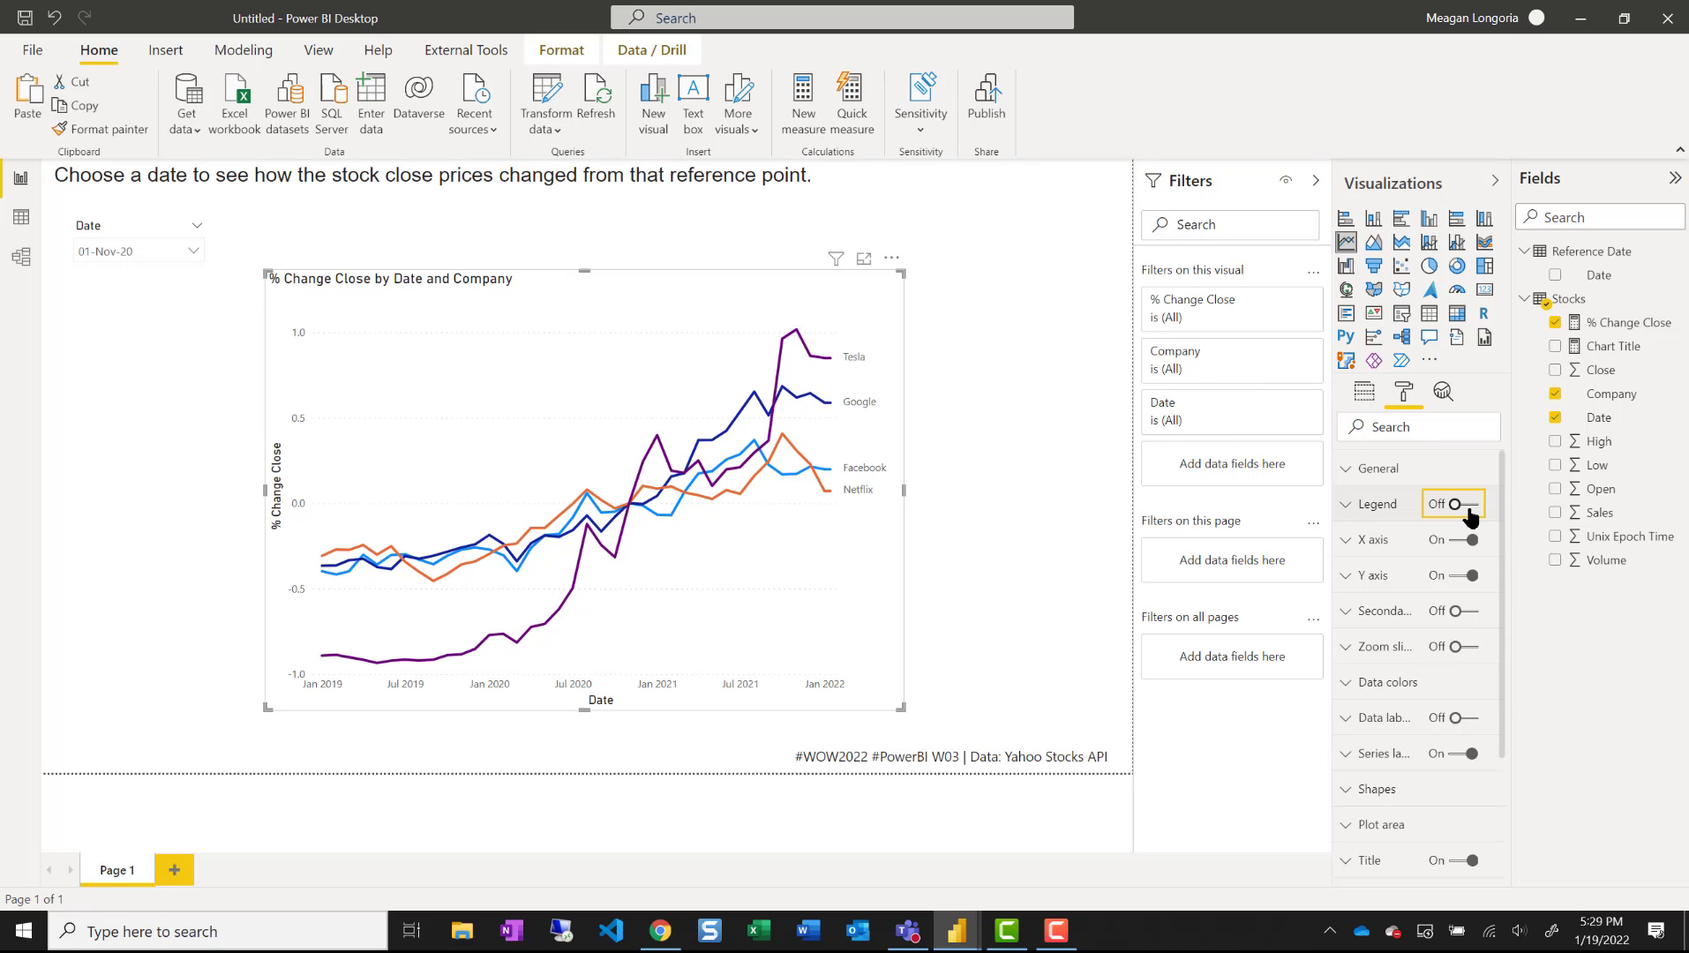
# - Apply percentage format to the % Change Close measure, then reselect the line chart
pyautogui.click(1614, 323)
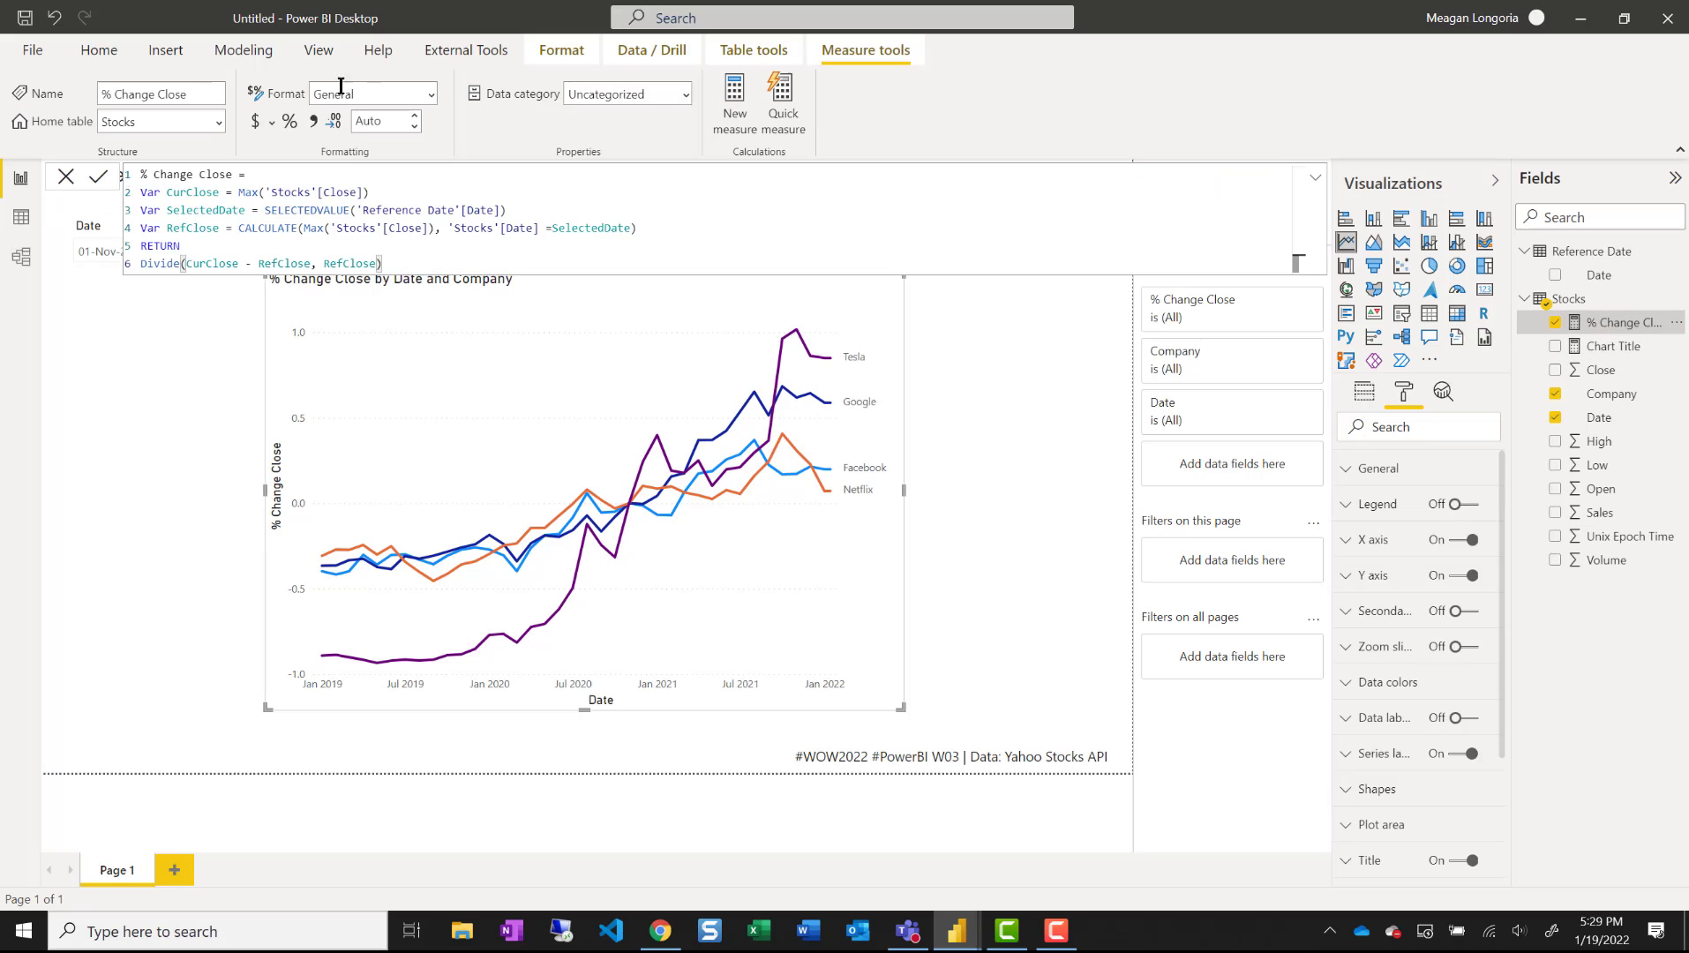
pyautogui.click(287, 124)
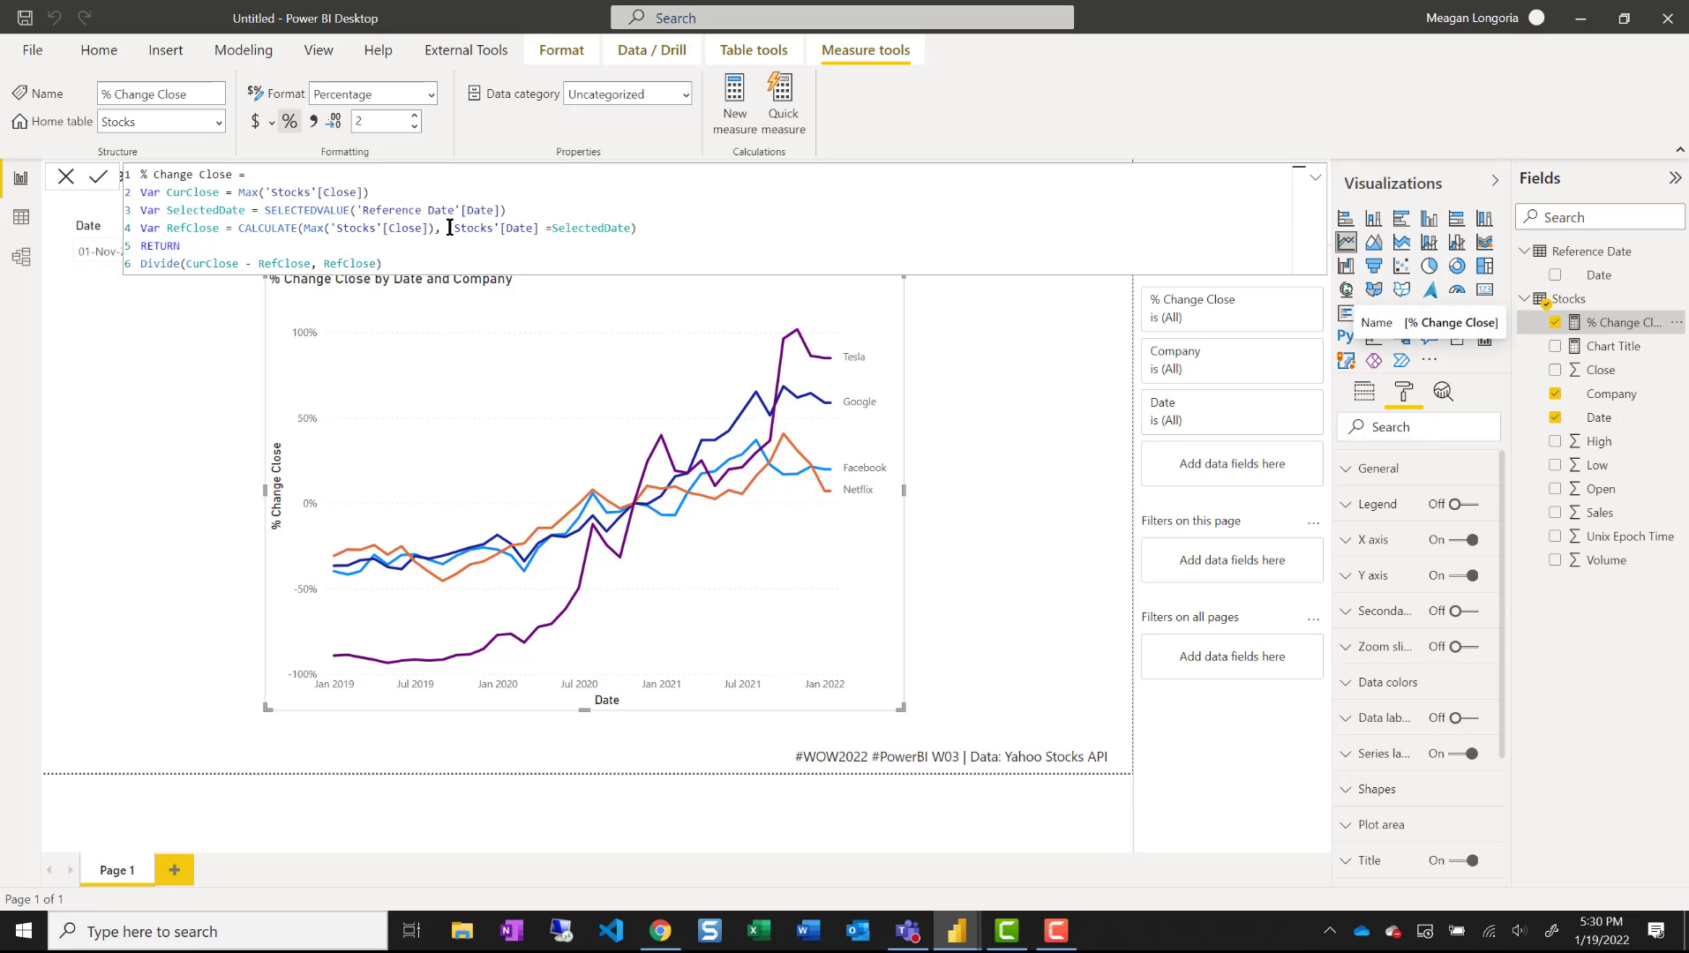
pyautogui.click(1034, 423)
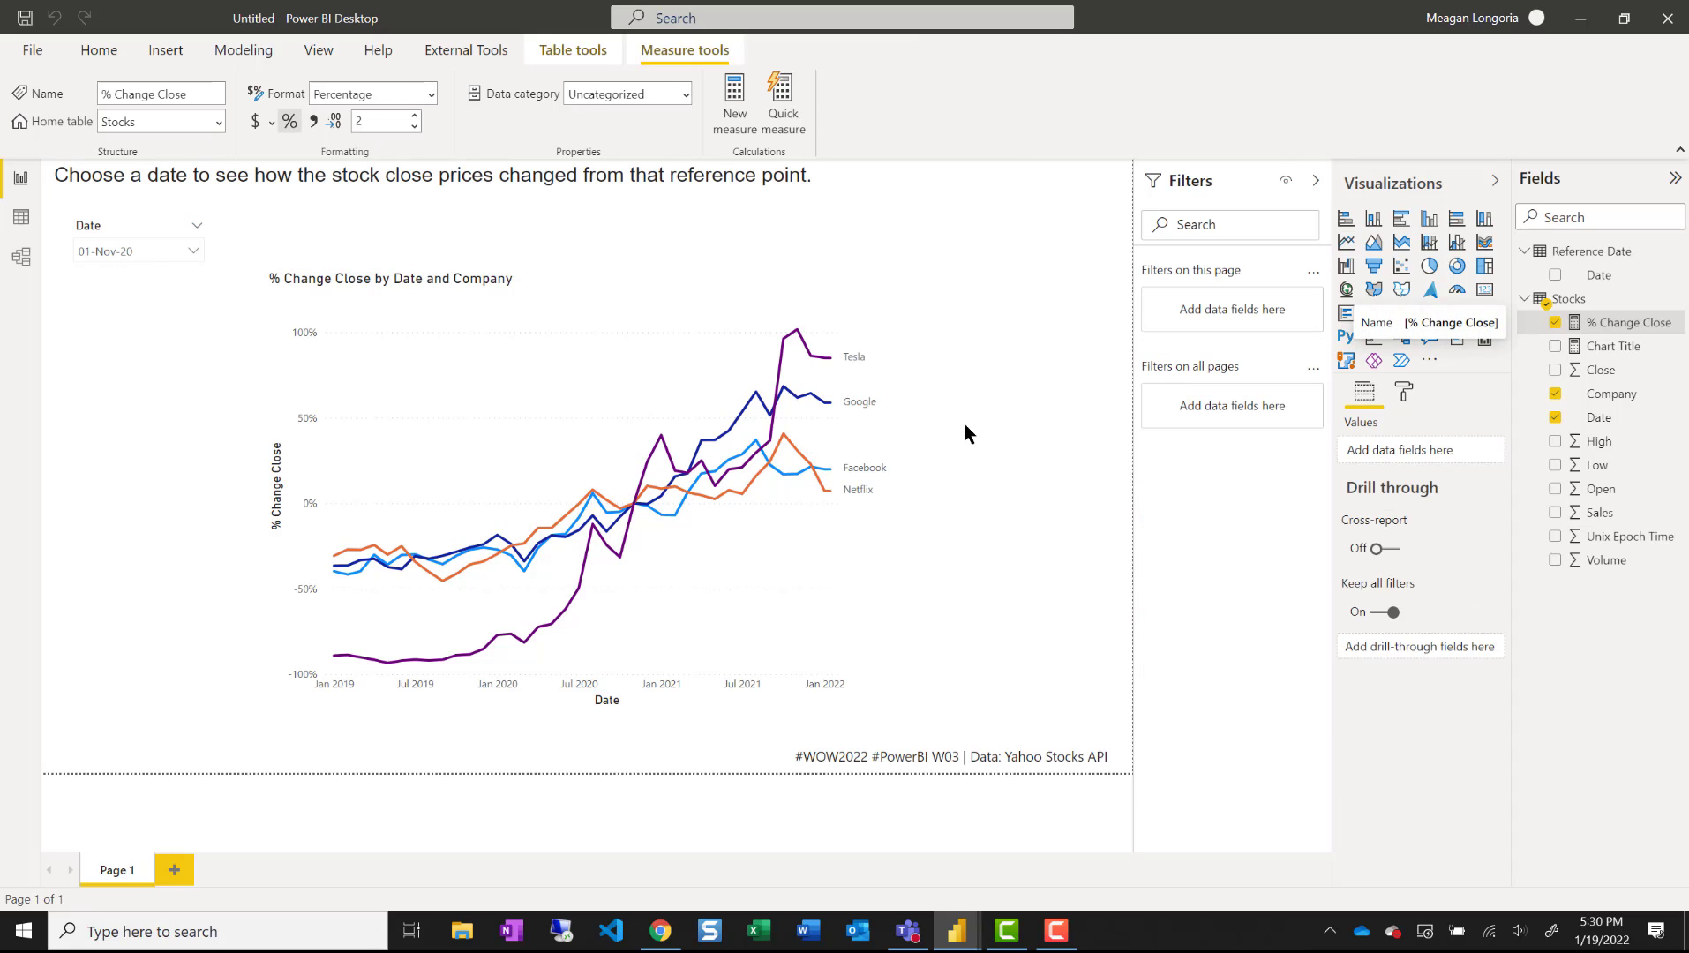
pyautogui.click(891, 430)
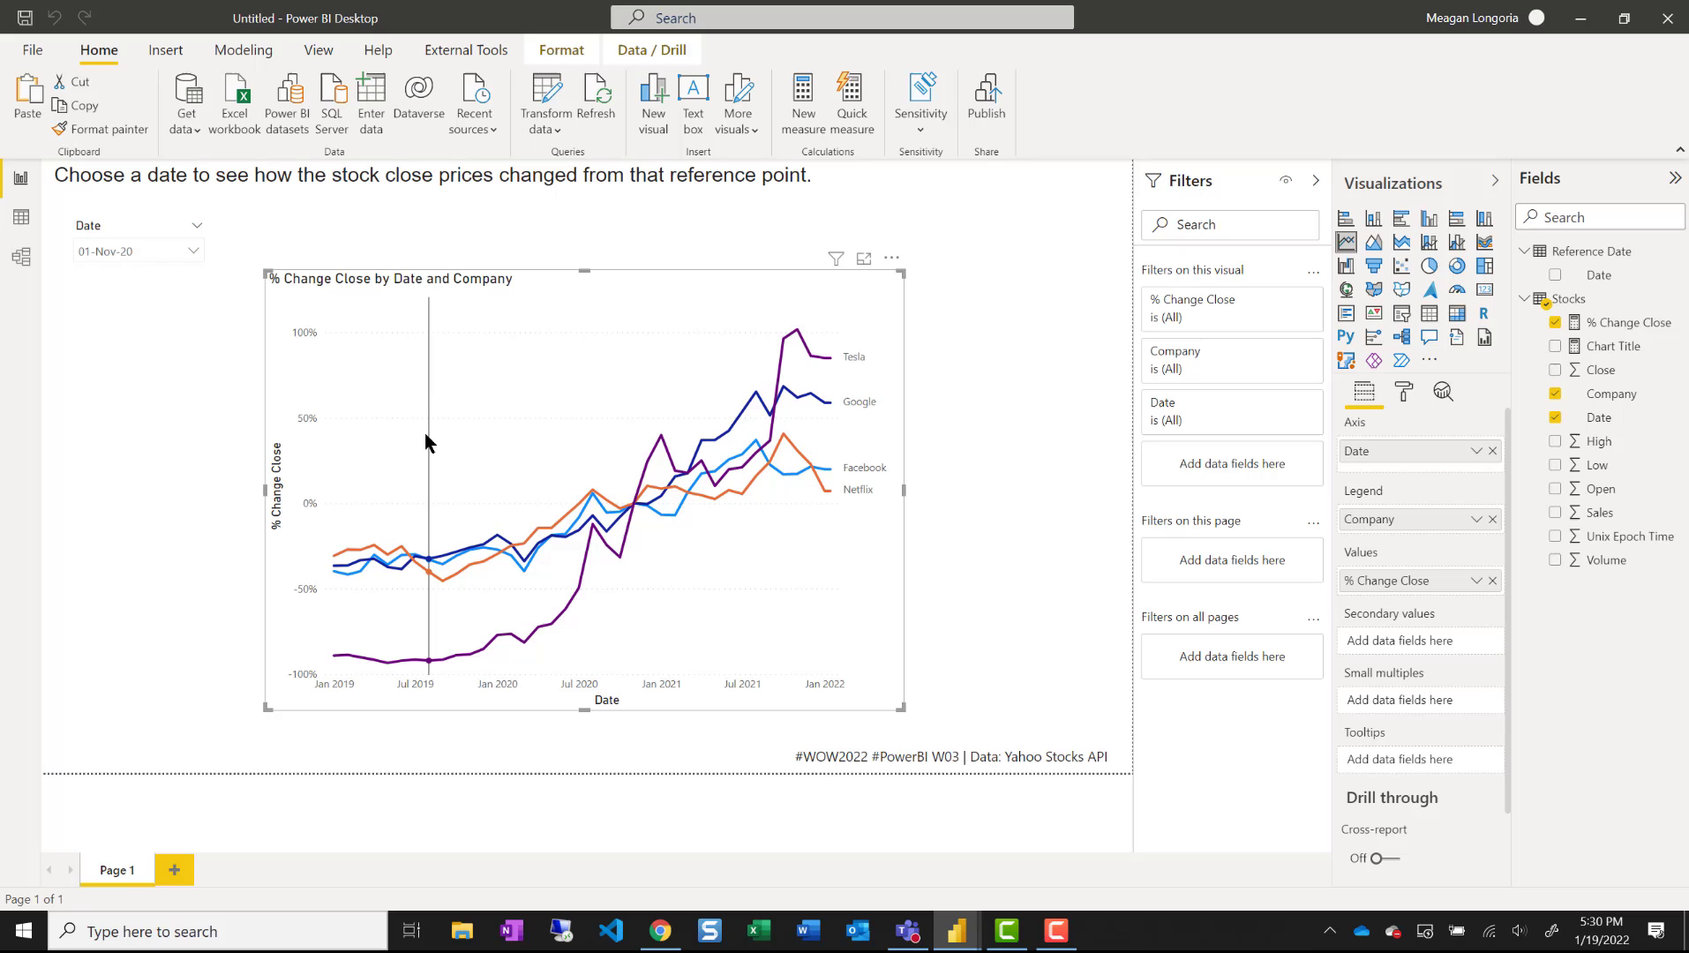
# - Remove the Date title from the x-axis and the % Change Close title from the y-axis
pyautogui.moveTo(427, 441)
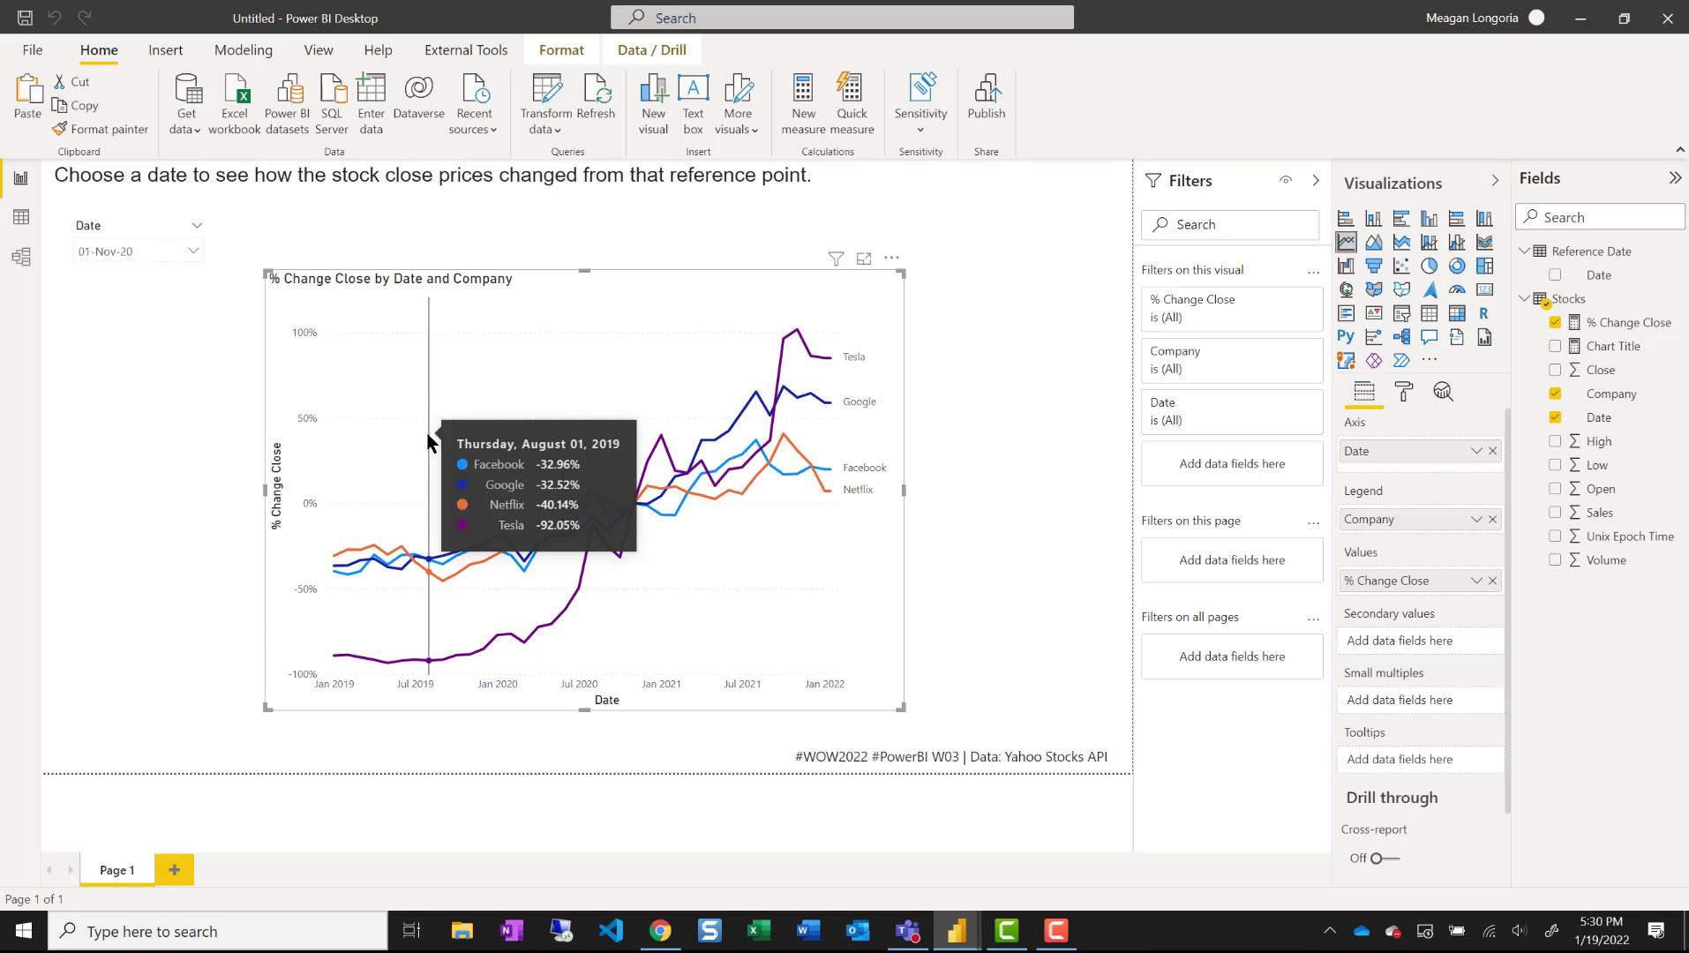
pyautogui.click(1404, 391)
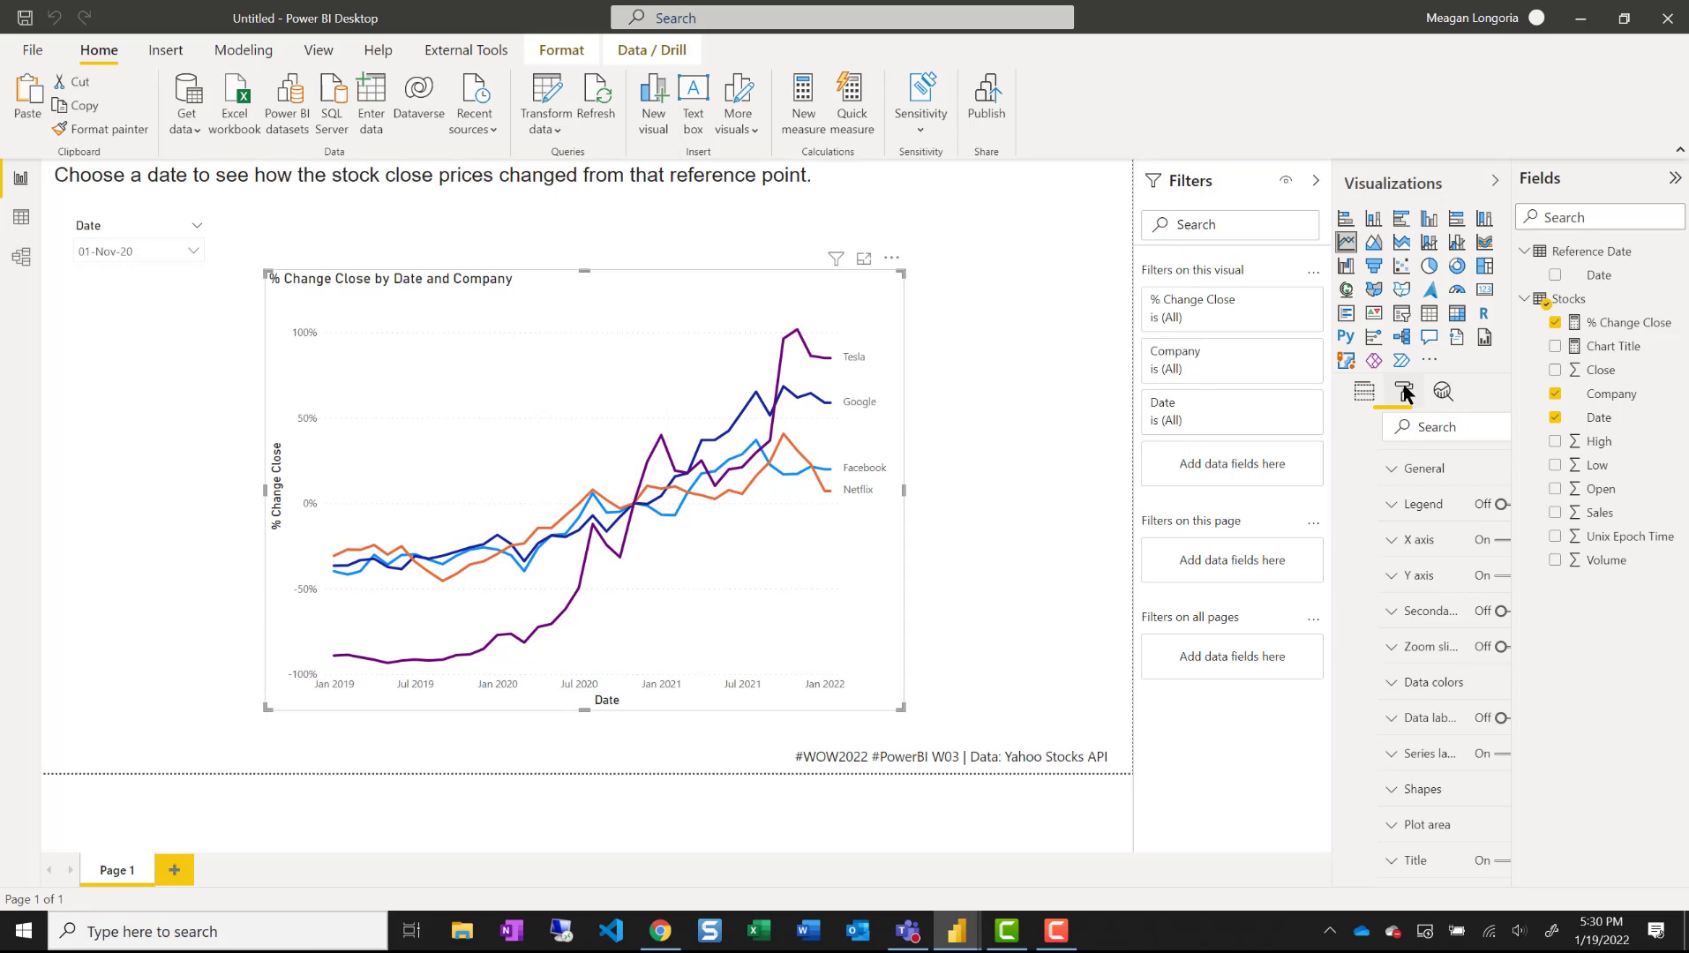
pyautogui.click(1382, 541)
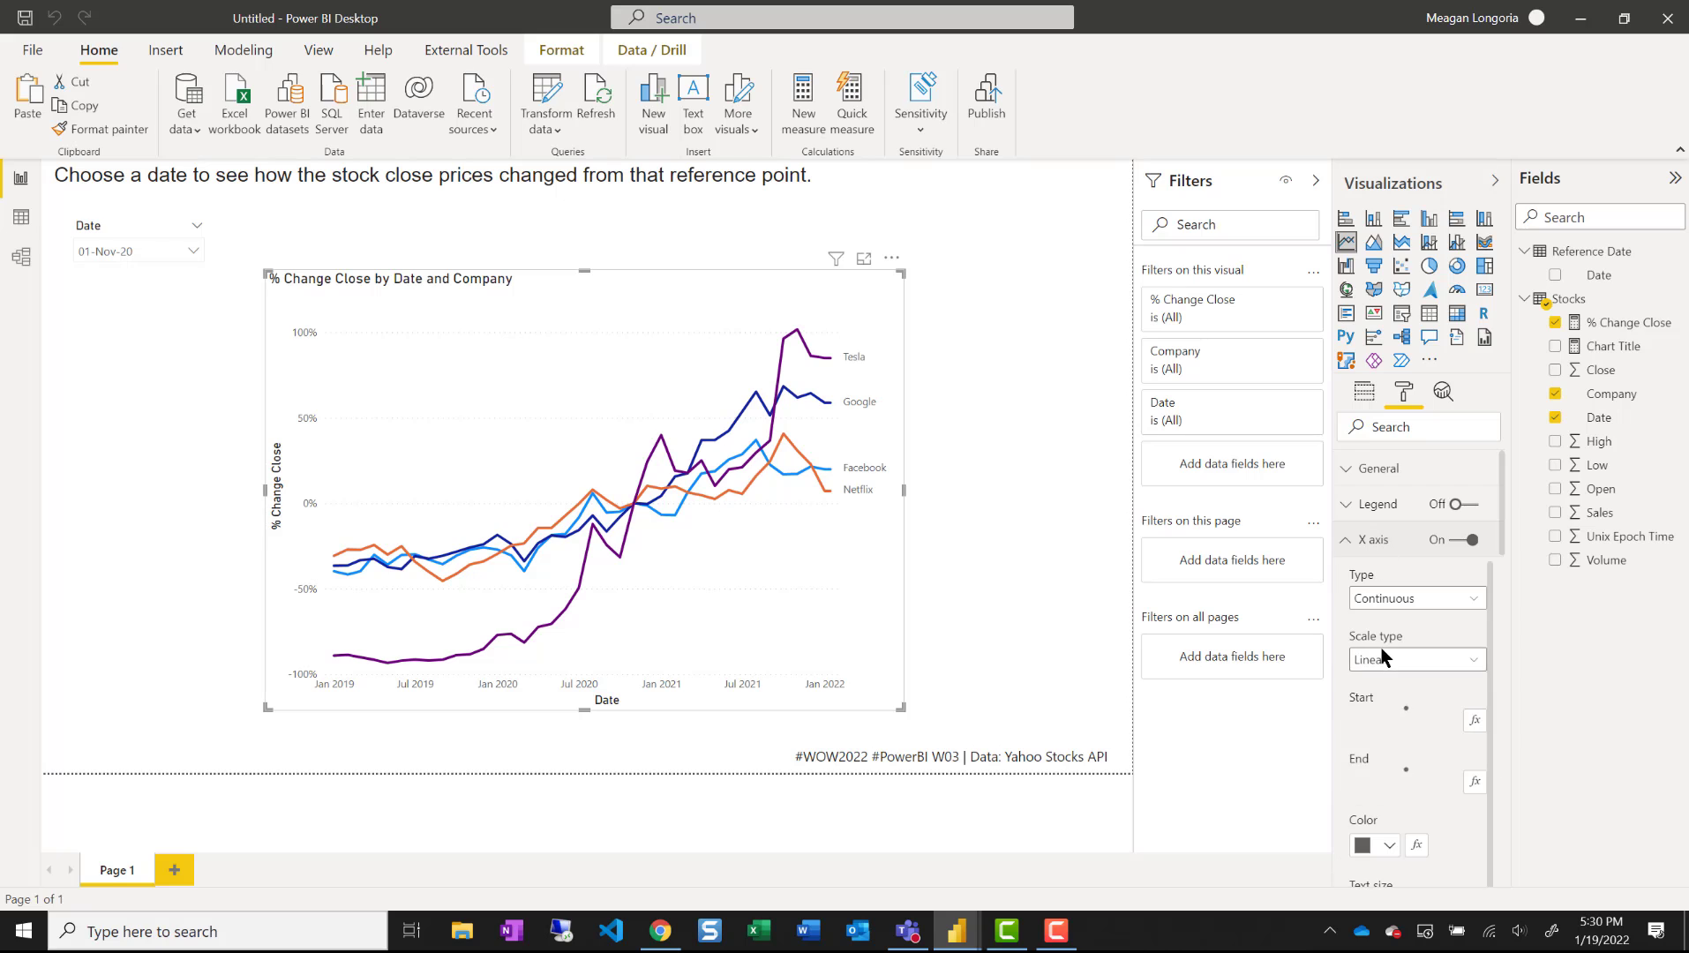
pyautogui.scroll(-10, 1382, 657)
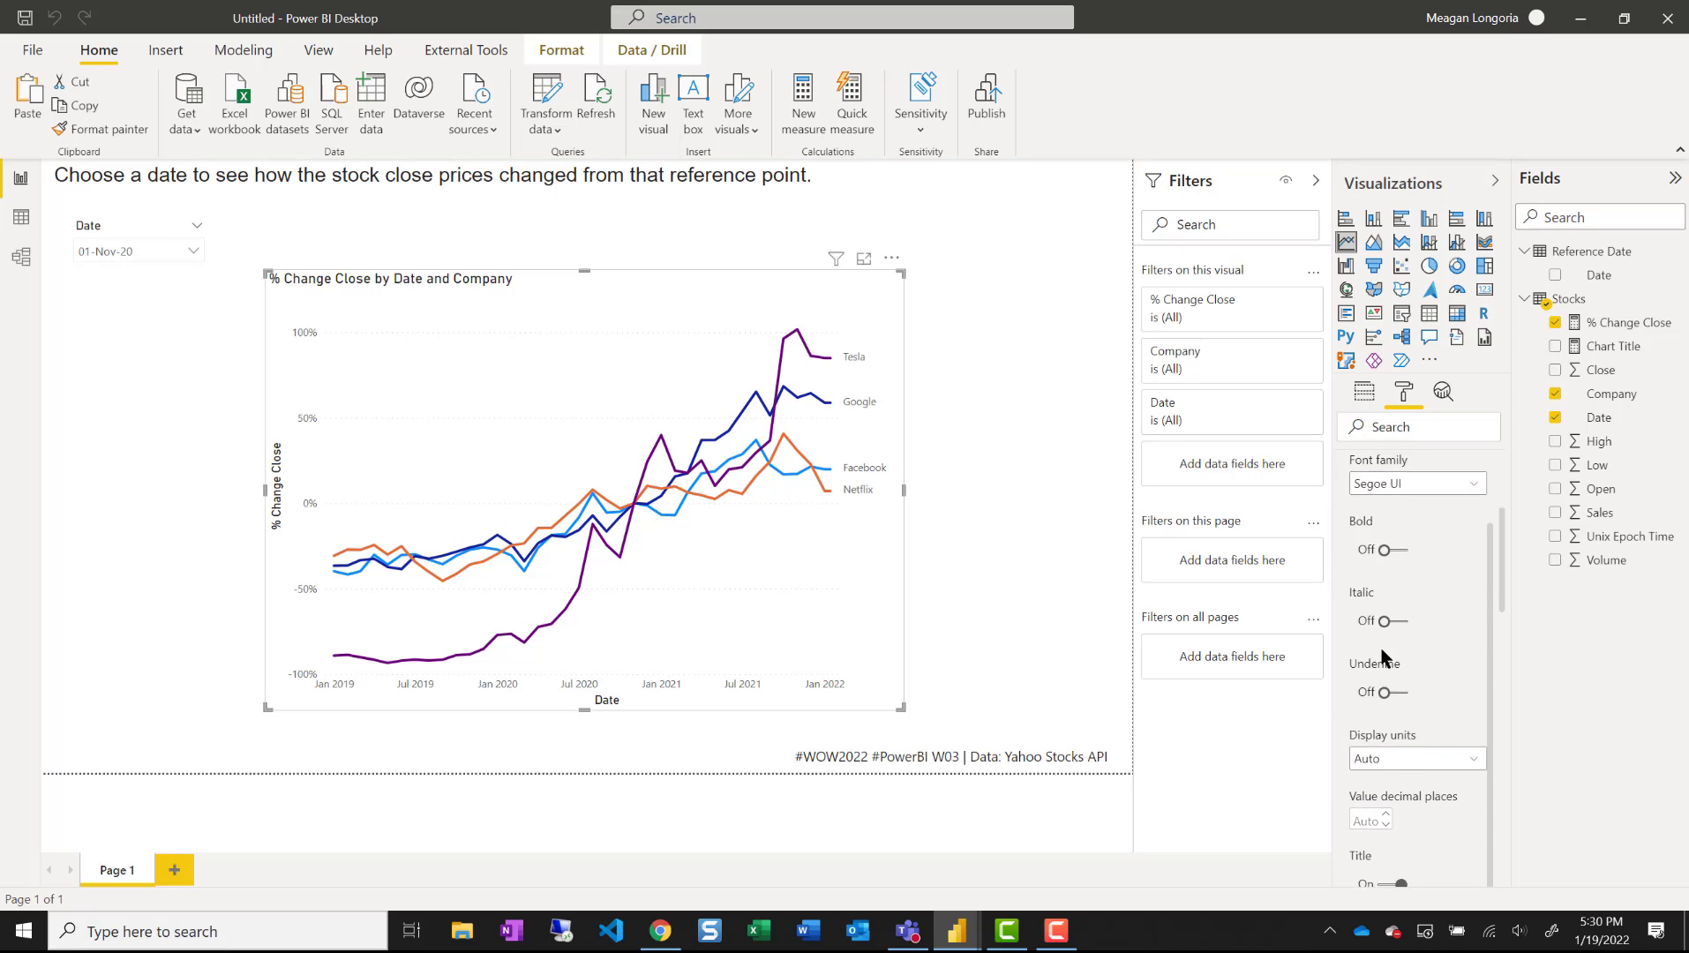
pyautogui.click(1382, 637)
pyautogui.scroll(10, 1385, 643)
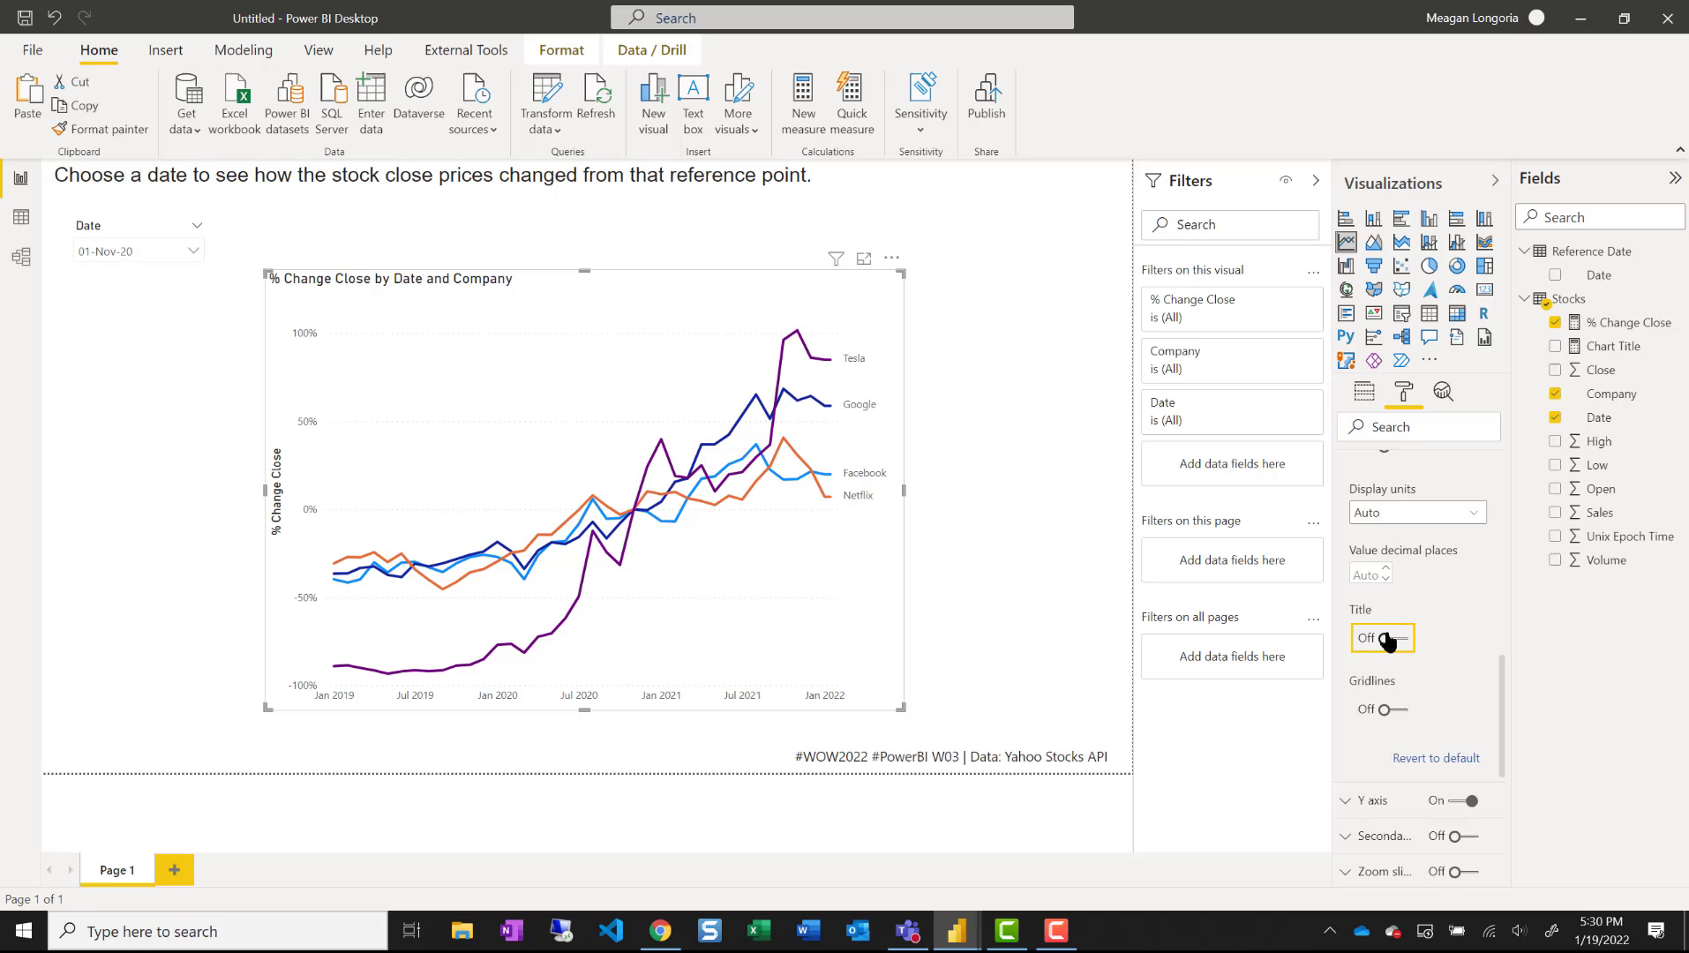
pyautogui.click(1358, 546)
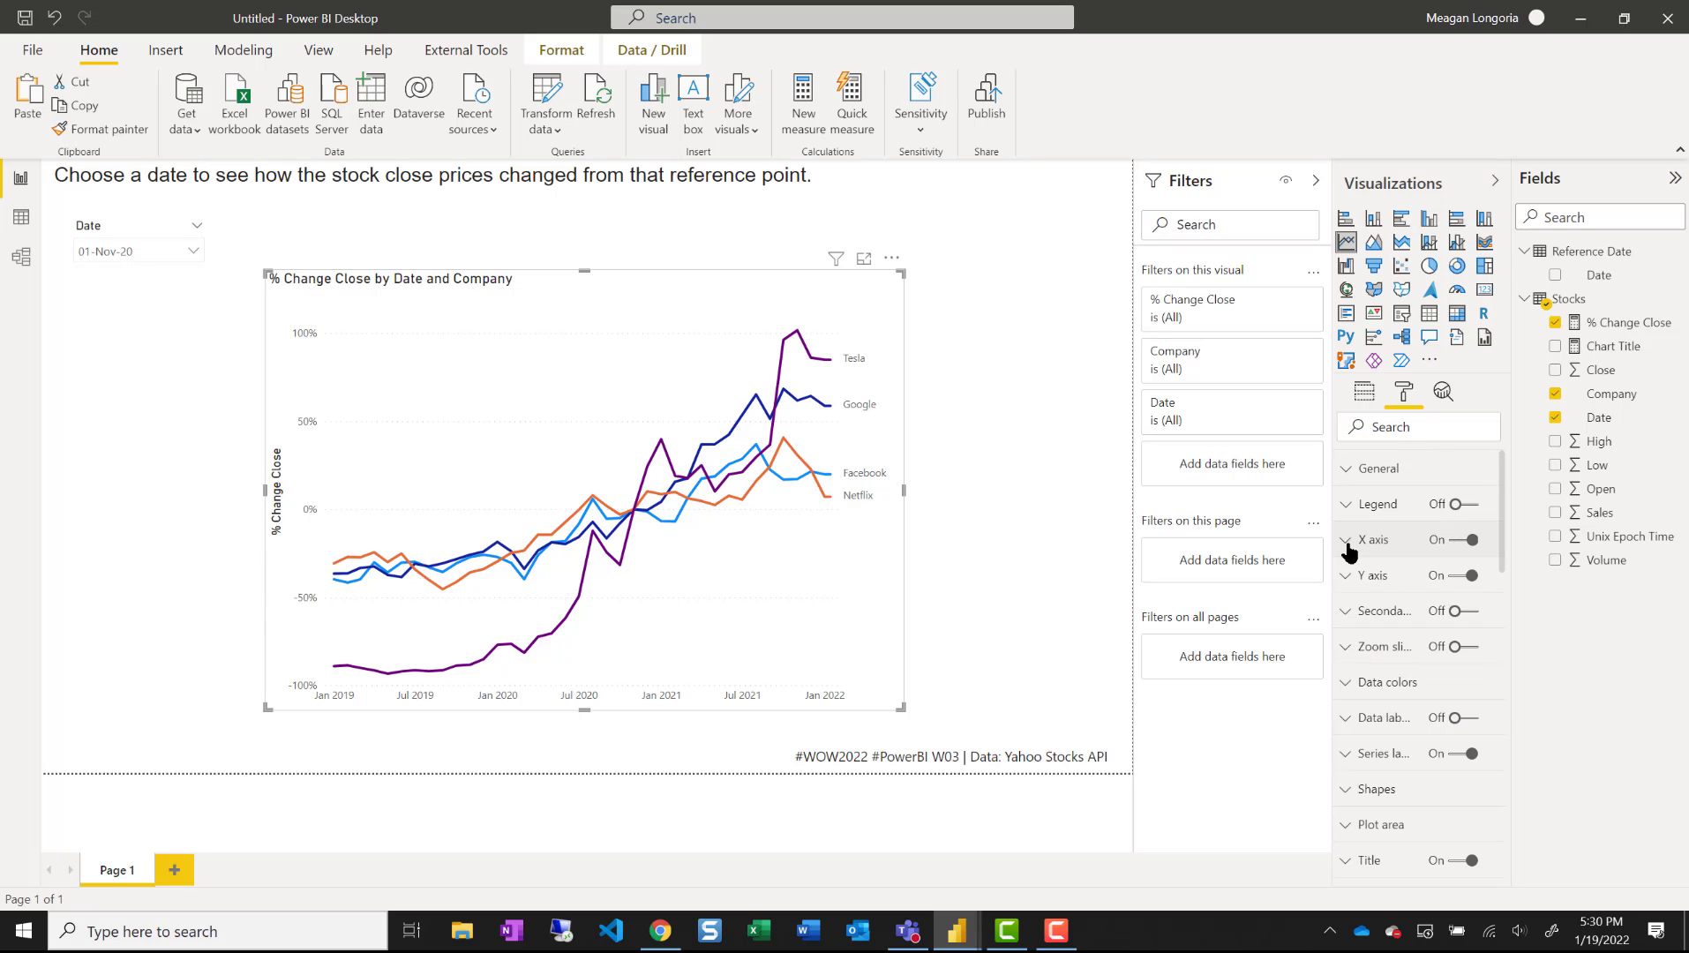
pyautogui.click(1360, 577)
pyautogui.scroll(-3, 1362, 586)
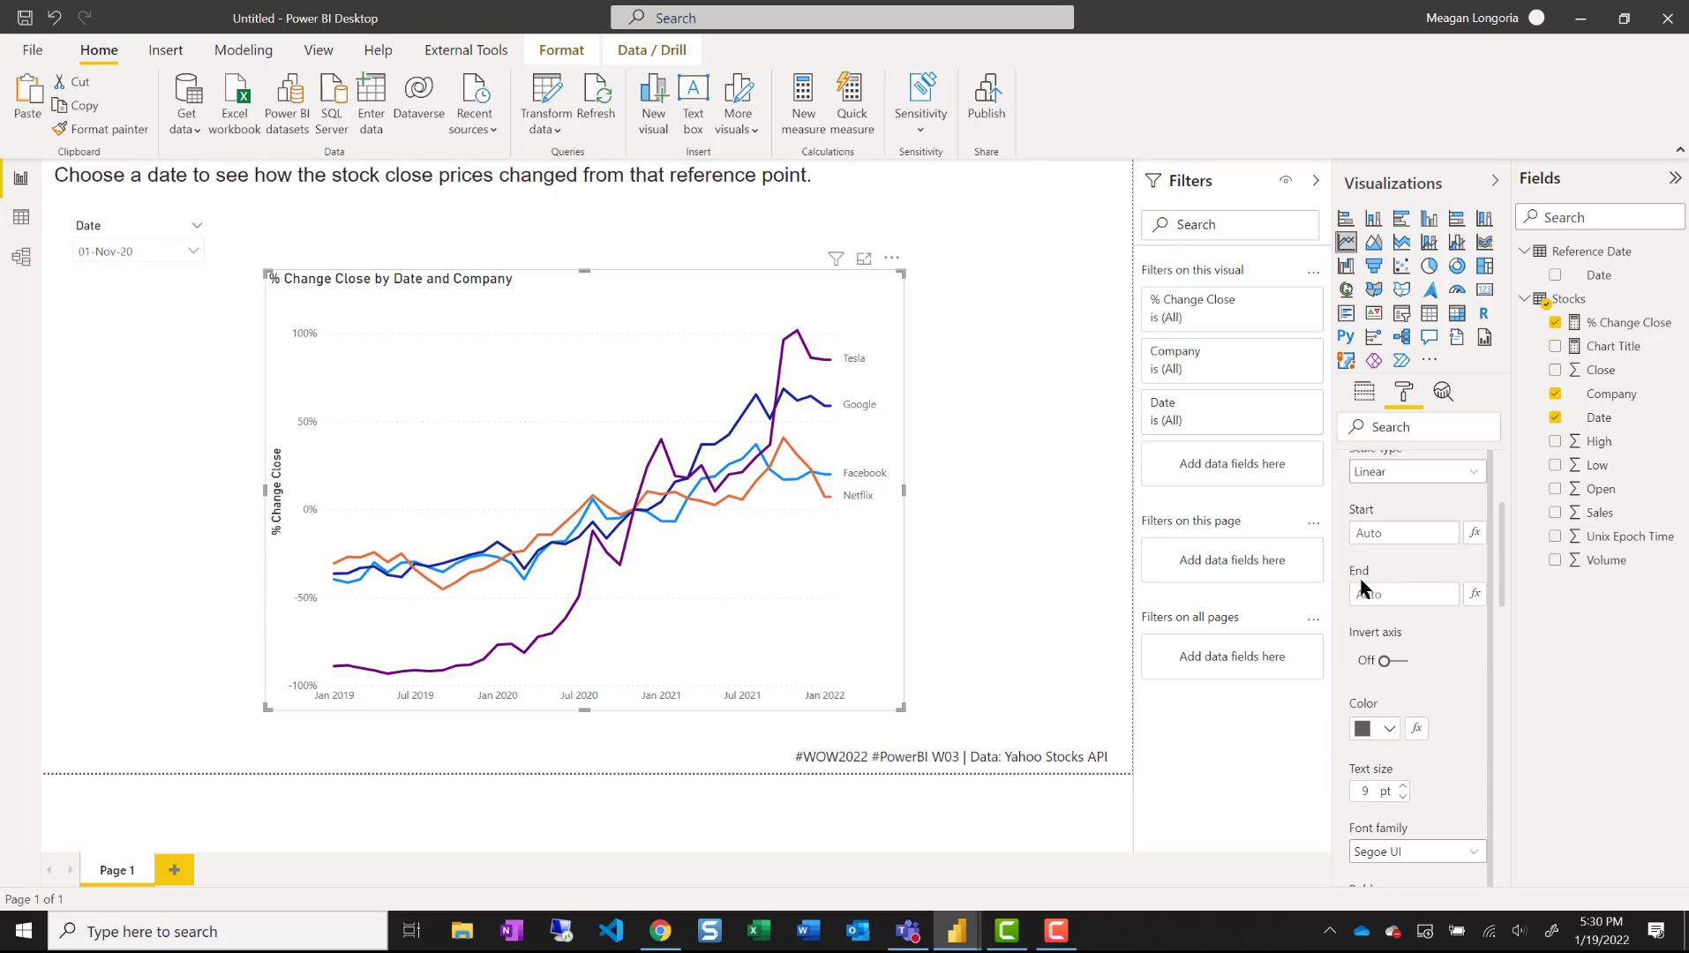
pyautogui.scroll(-6, 1362, 585)
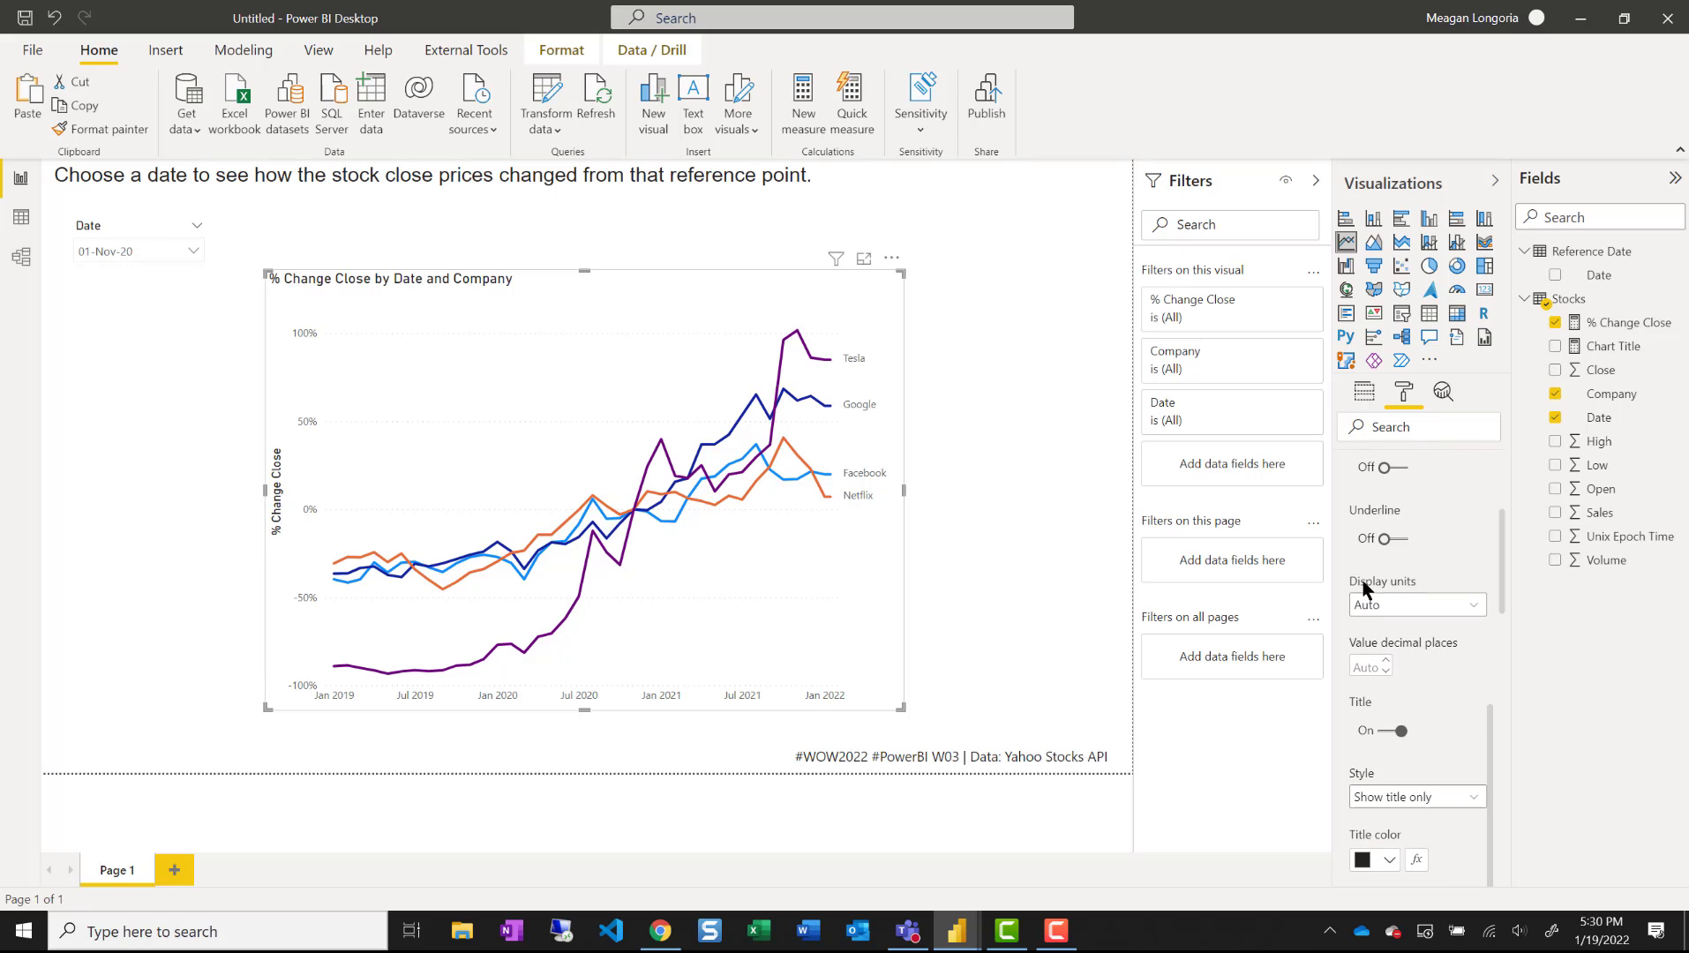
pyautogui.click(1399, 731)
pyautogui.scroll(8, 1414, 729)
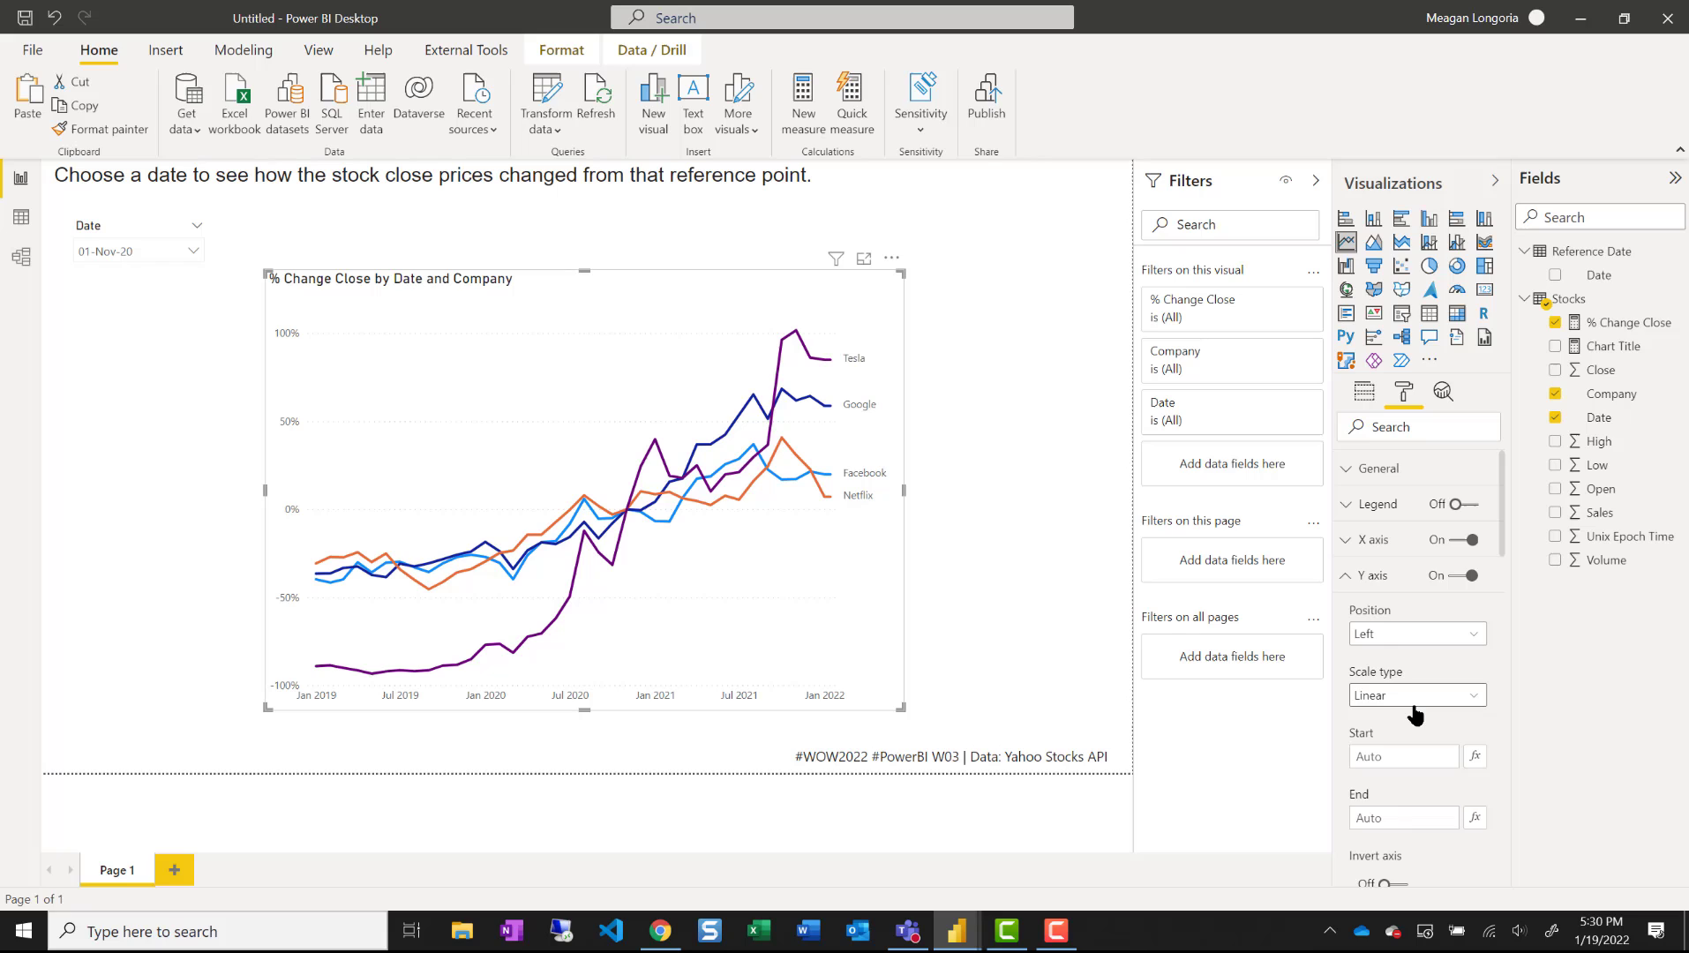
# - Enlarge the y-axis label text and set the x-axis date labels to 11 pt
pyautogui.scroll(-5, 1383, 642)
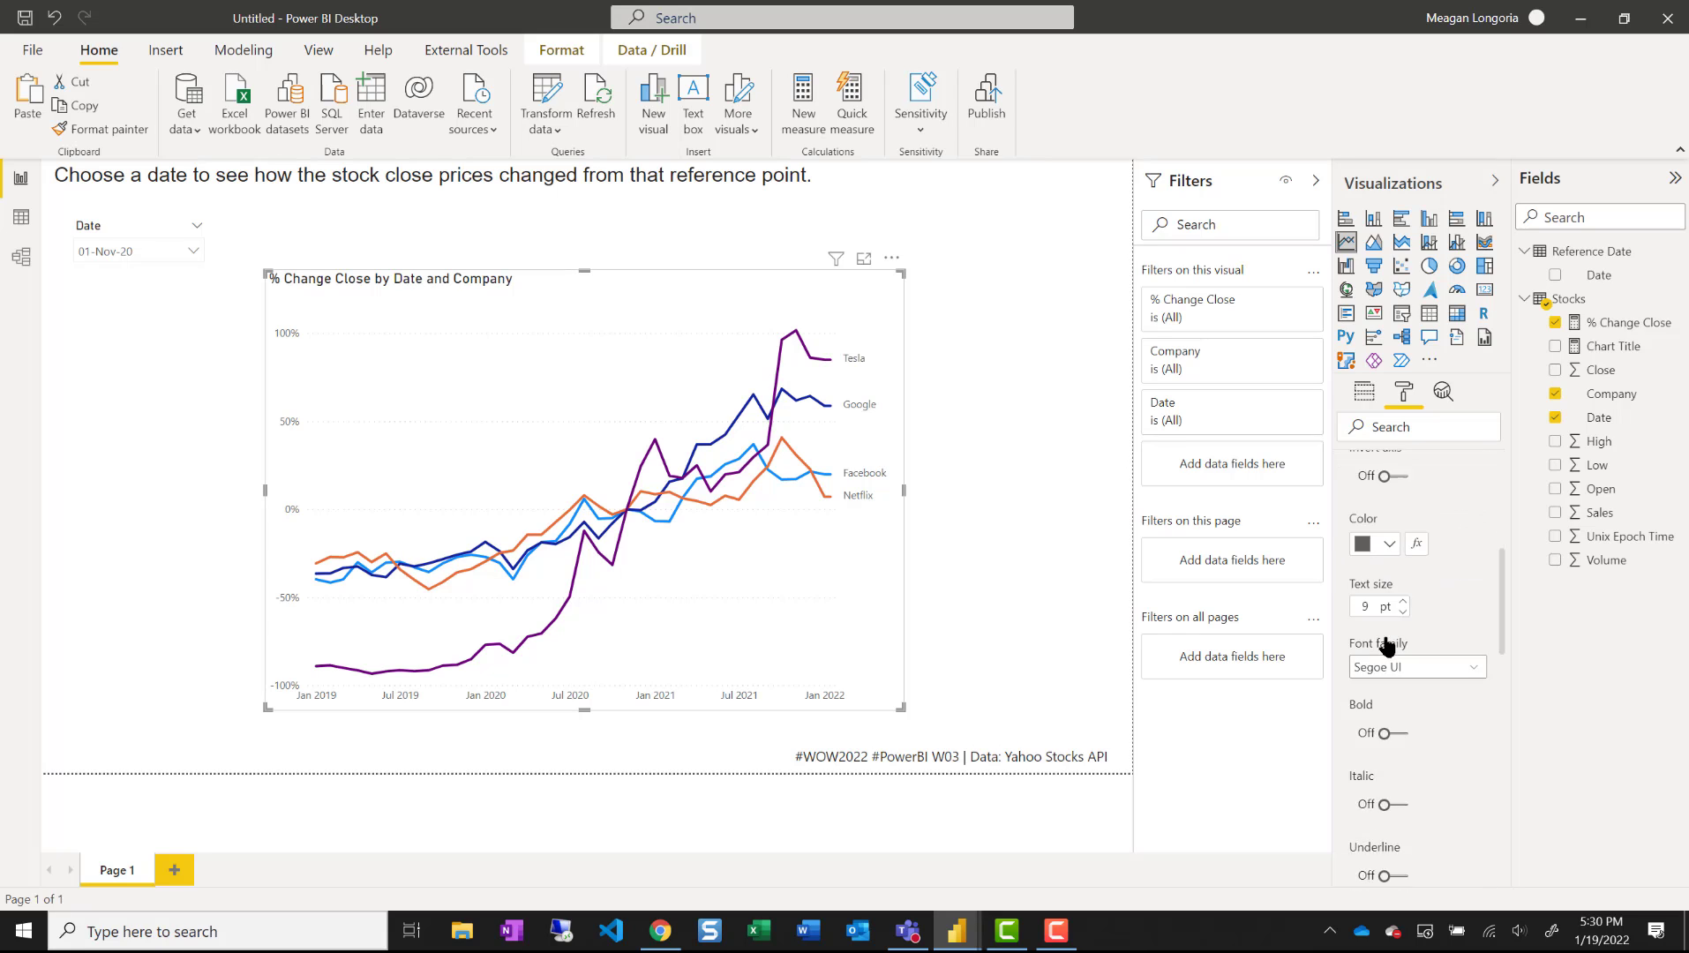
pyautogui.scroll(-1, 1386, 647)
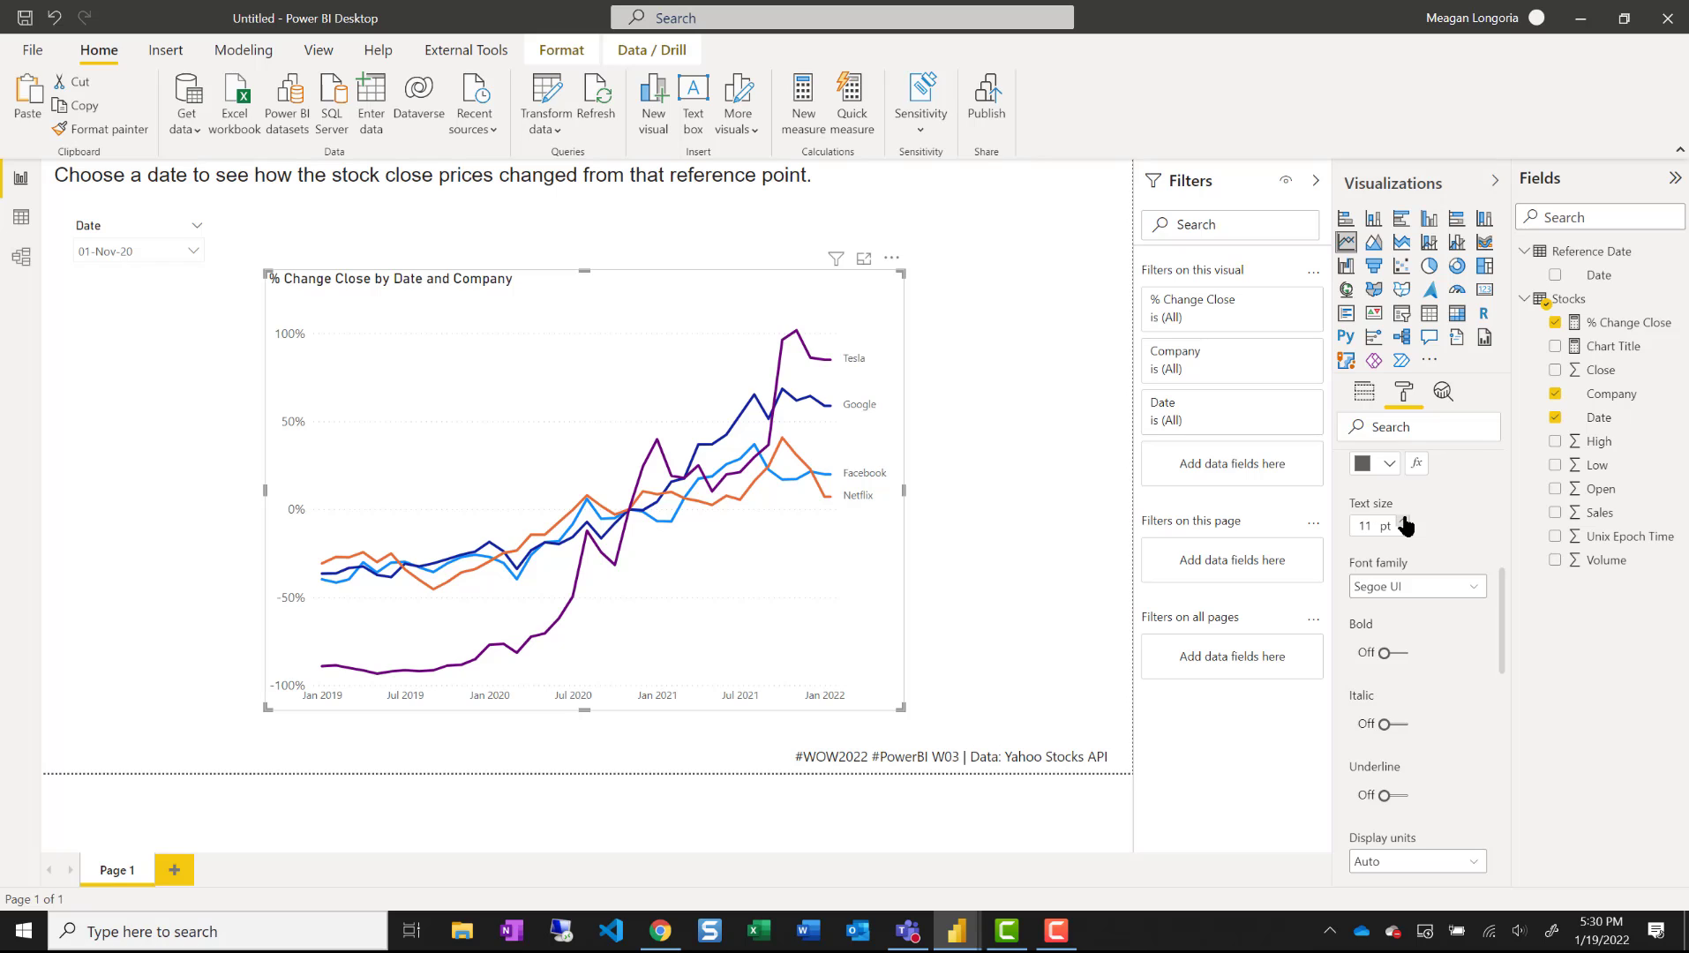
pyautogui.click(1405, 521)
pyautogui.scroll(3, 1398, 565)
pyautogui.scroll(5, 1398, 566)
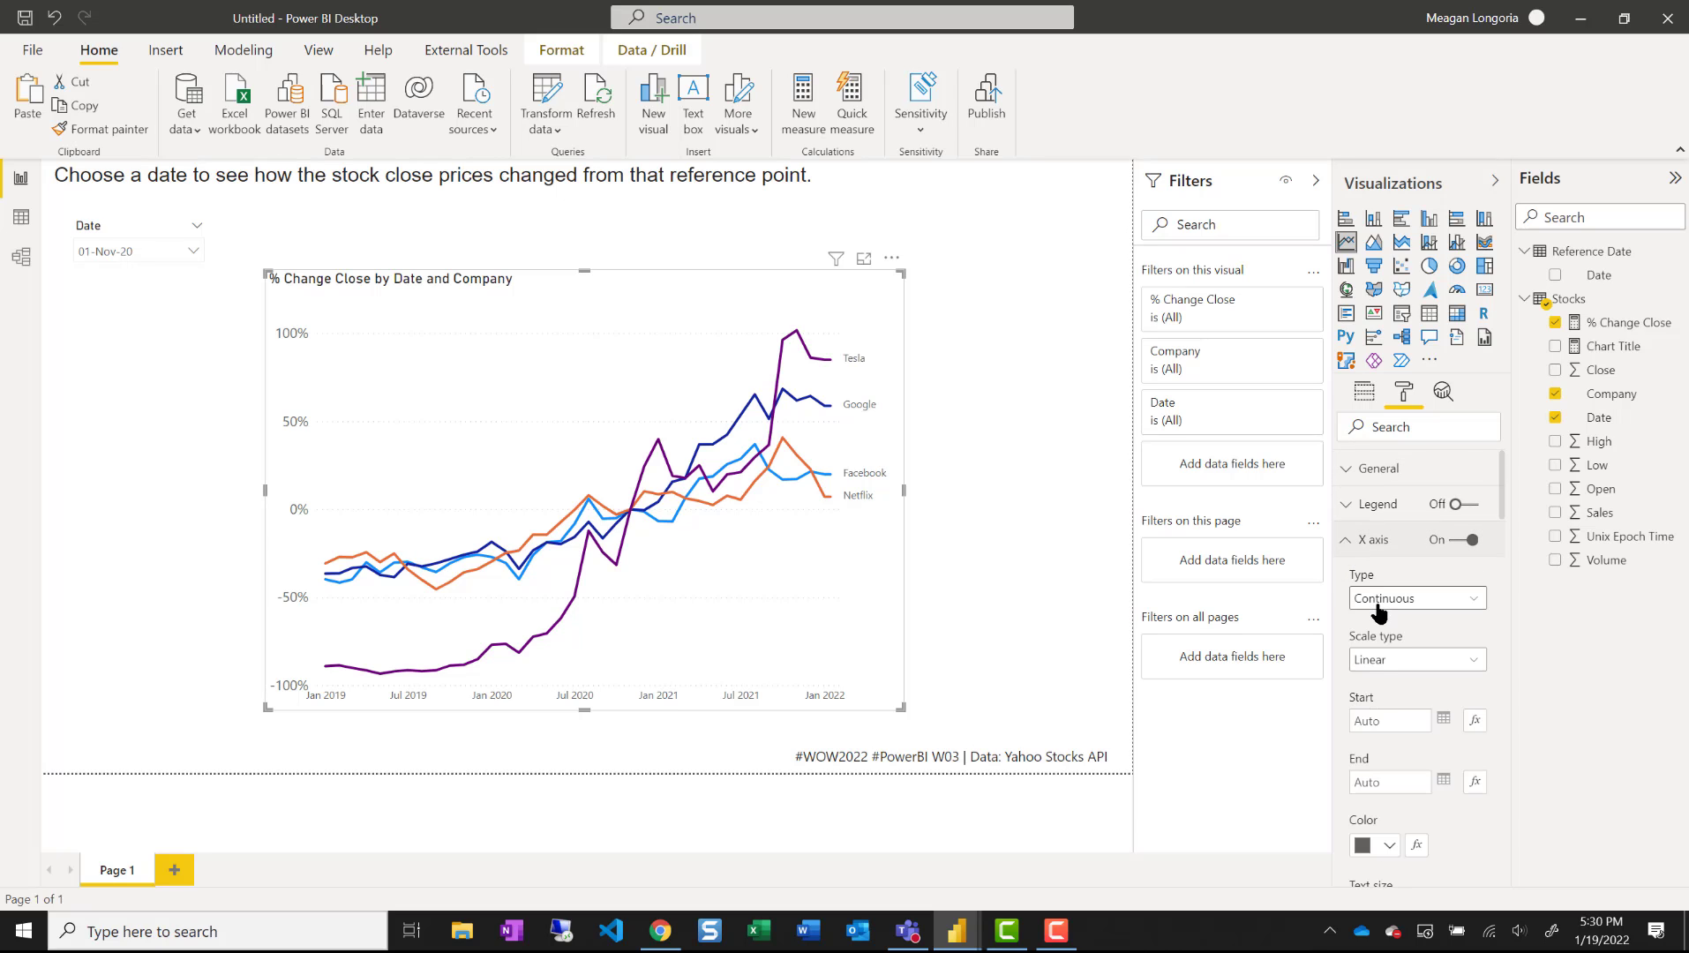
pyautogui.scroll(-3, 1377, 573)
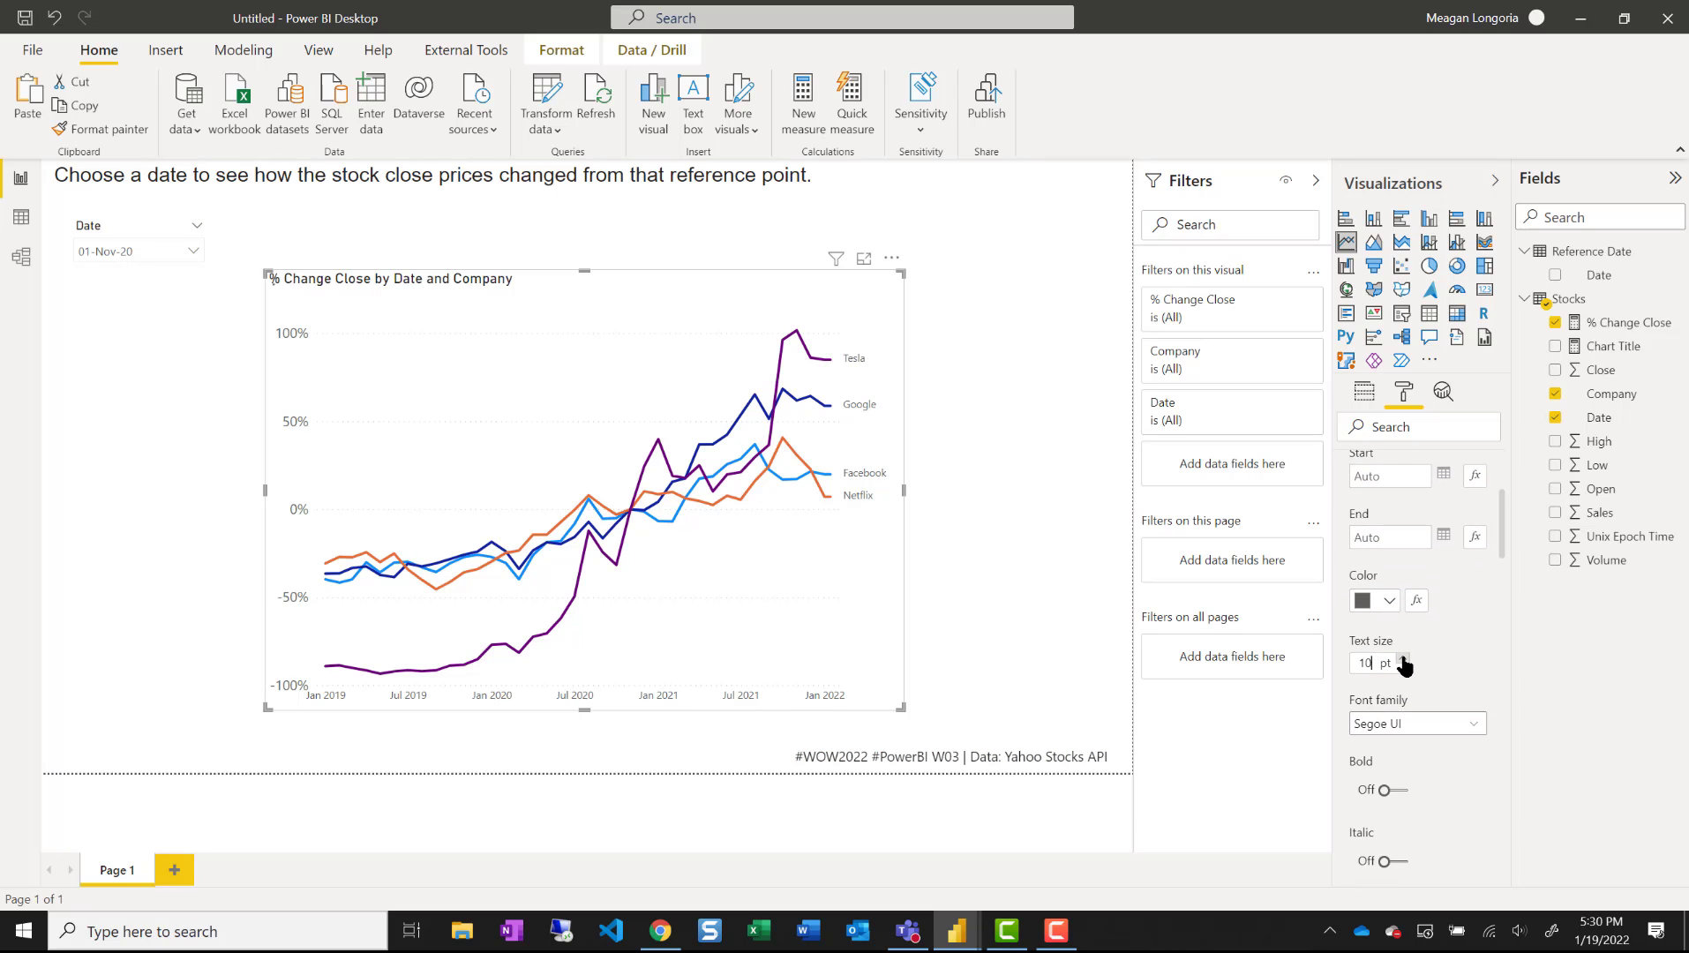
pyautogui.click(1405, 659)
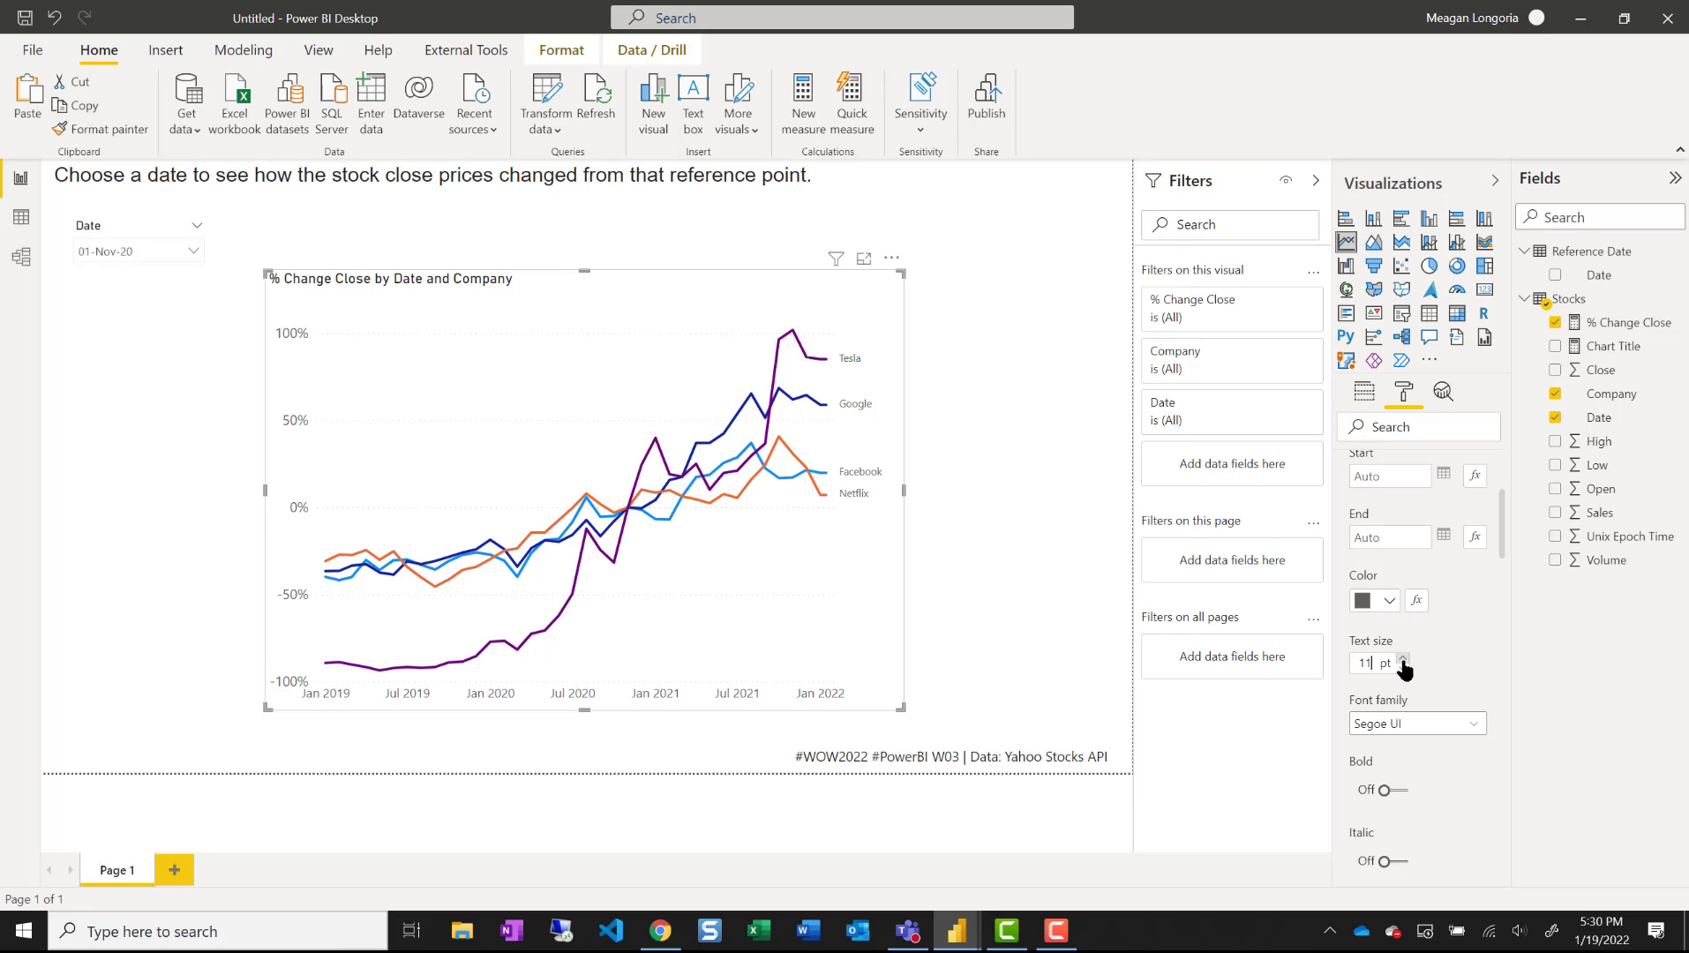
# - Settle the axis label text size at 11 pt
pyautogui.click(1404, 659)
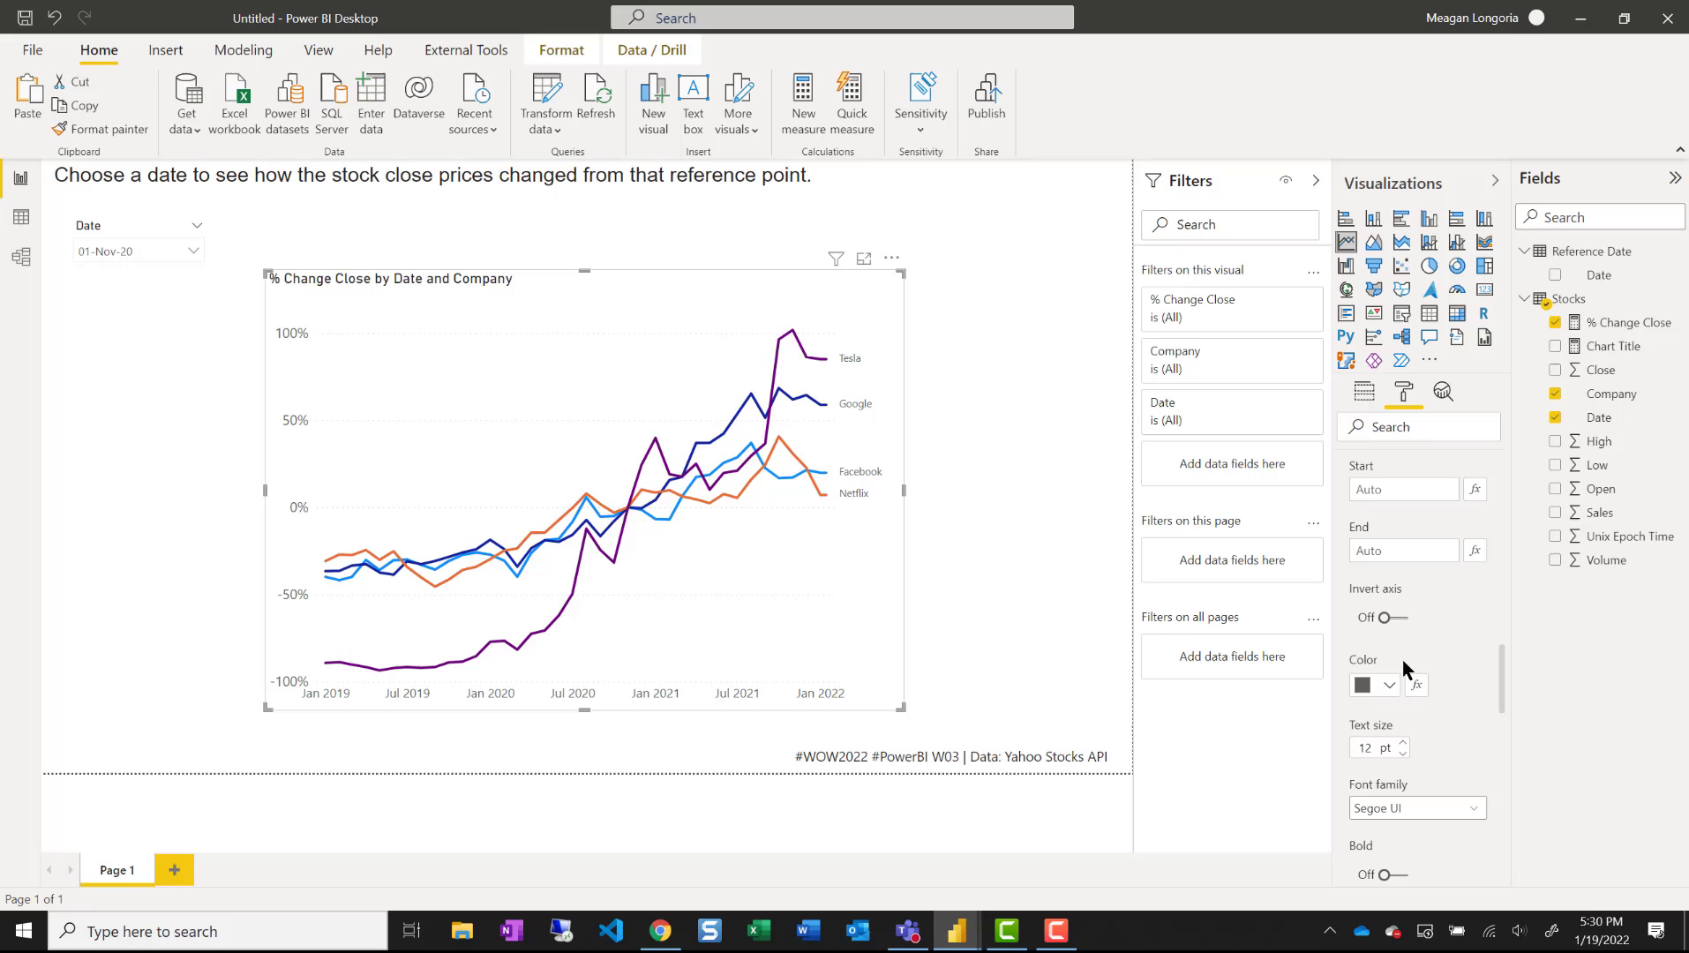
pyautogui.click(1403, 753)
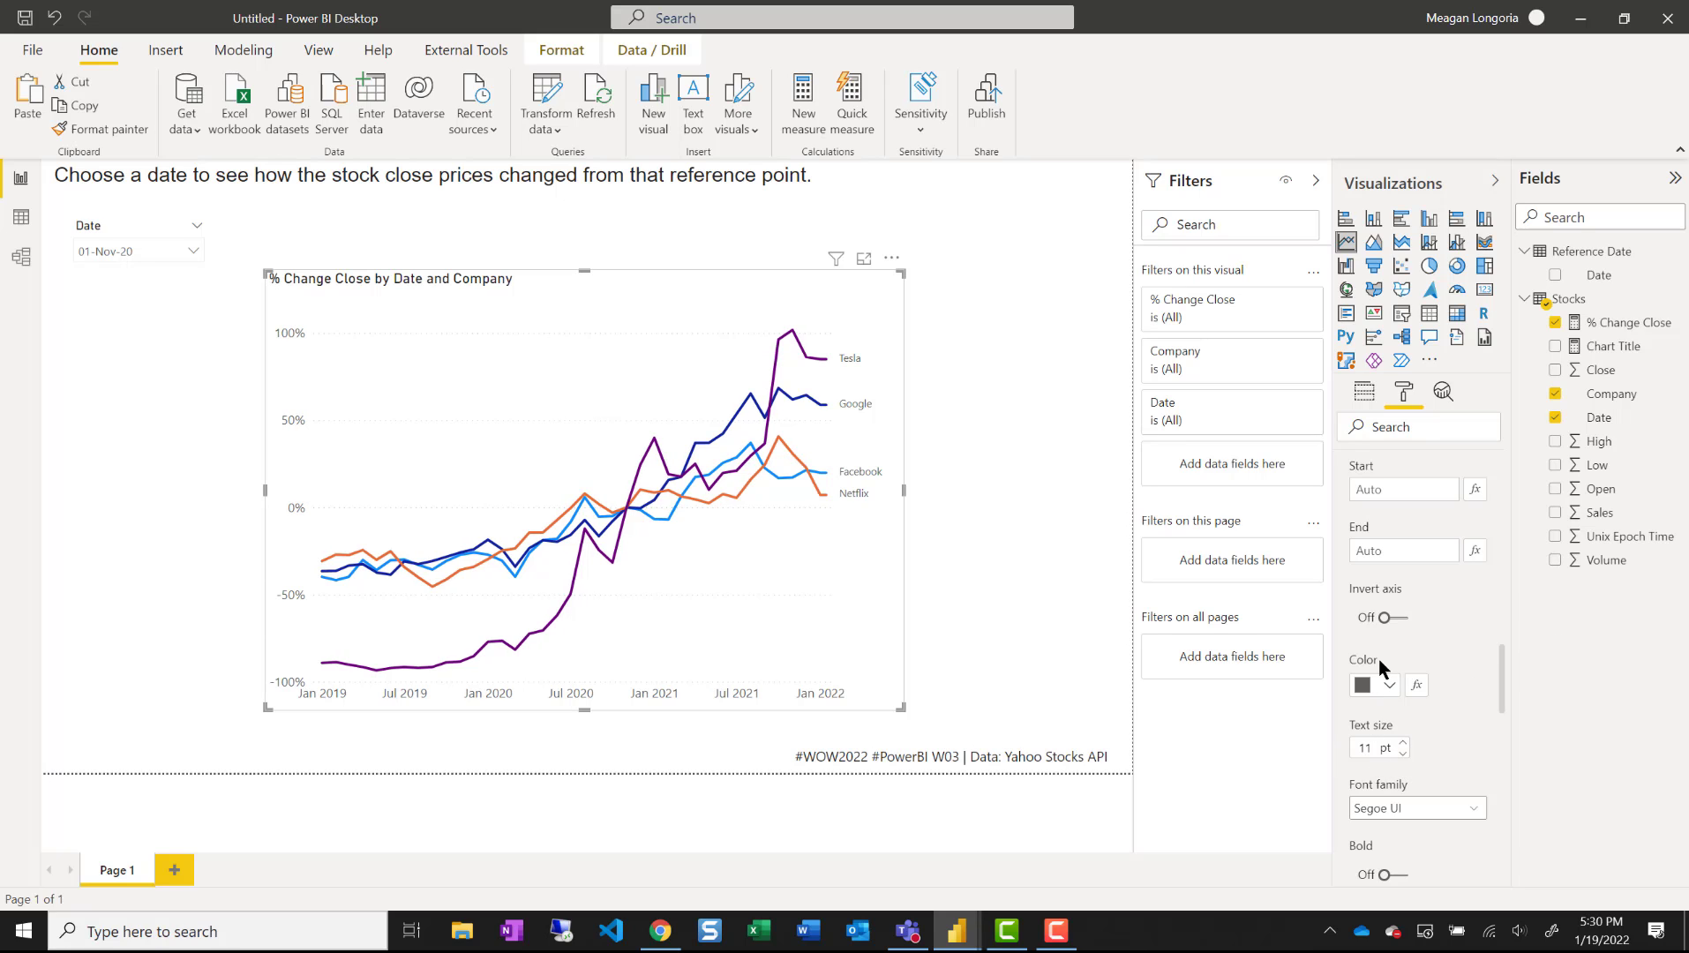
pyautogui.scroll(-3, 1370, 653)
pyautogui.scroll(5, 1370, 648)
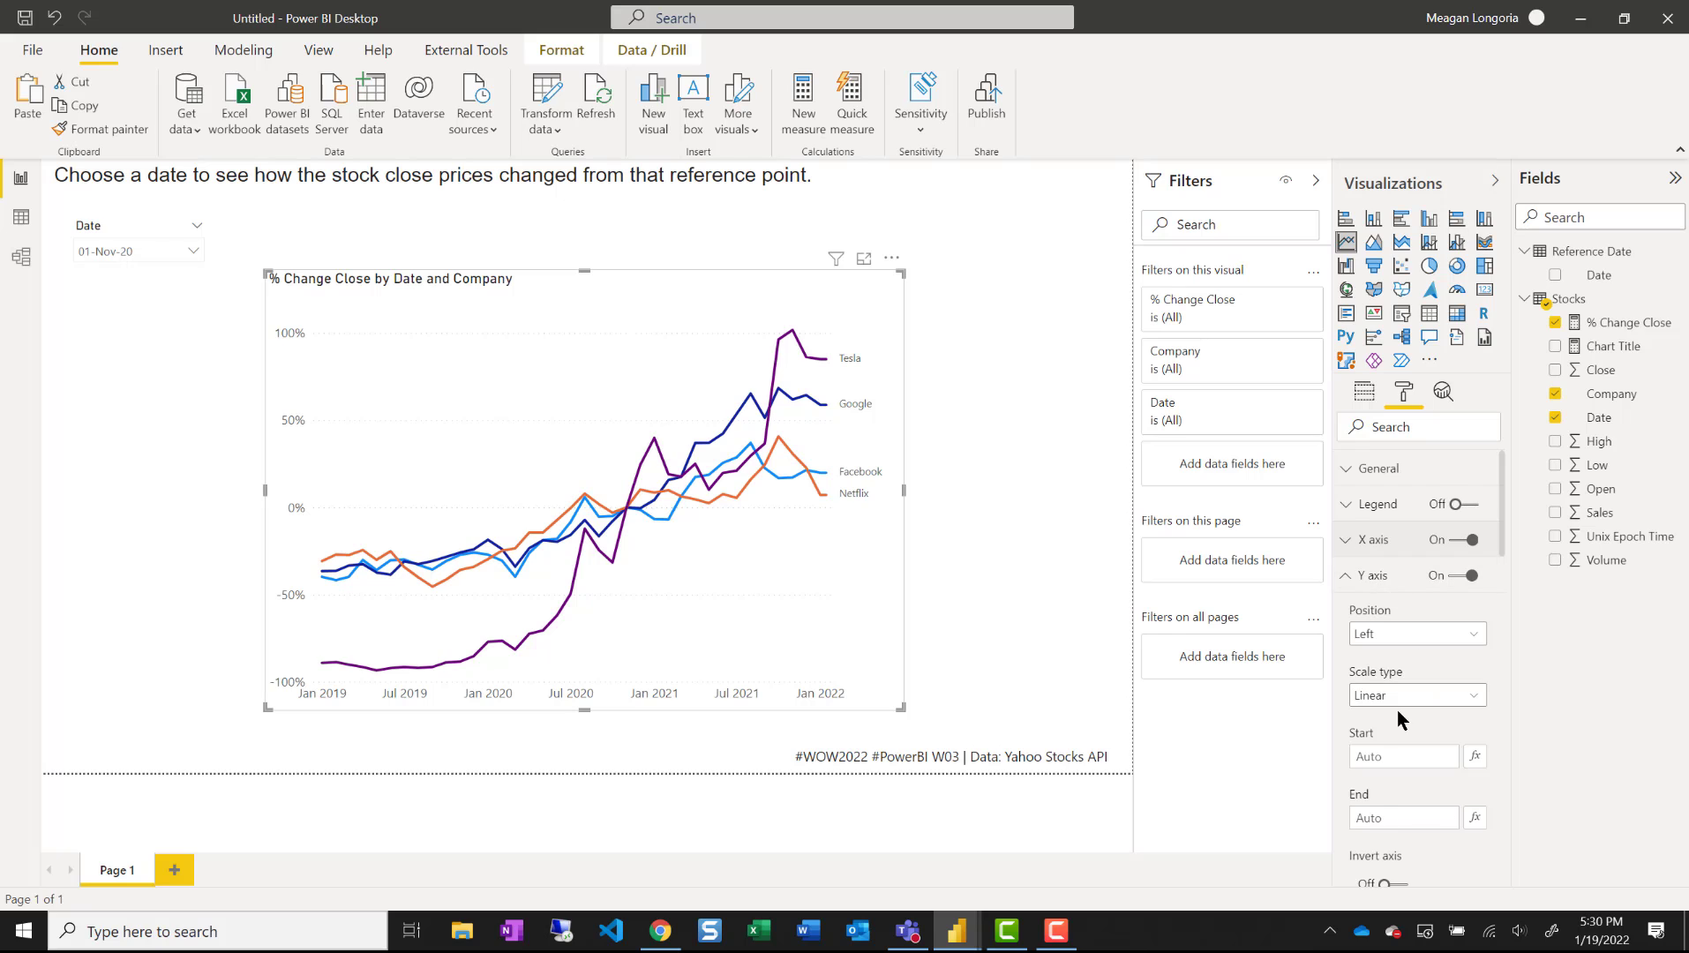
pyautogui.scroll(-4, 1413, 699)
pyautogui.scroll(4, 1364, 601)
pyautogui.click(1349, 575)
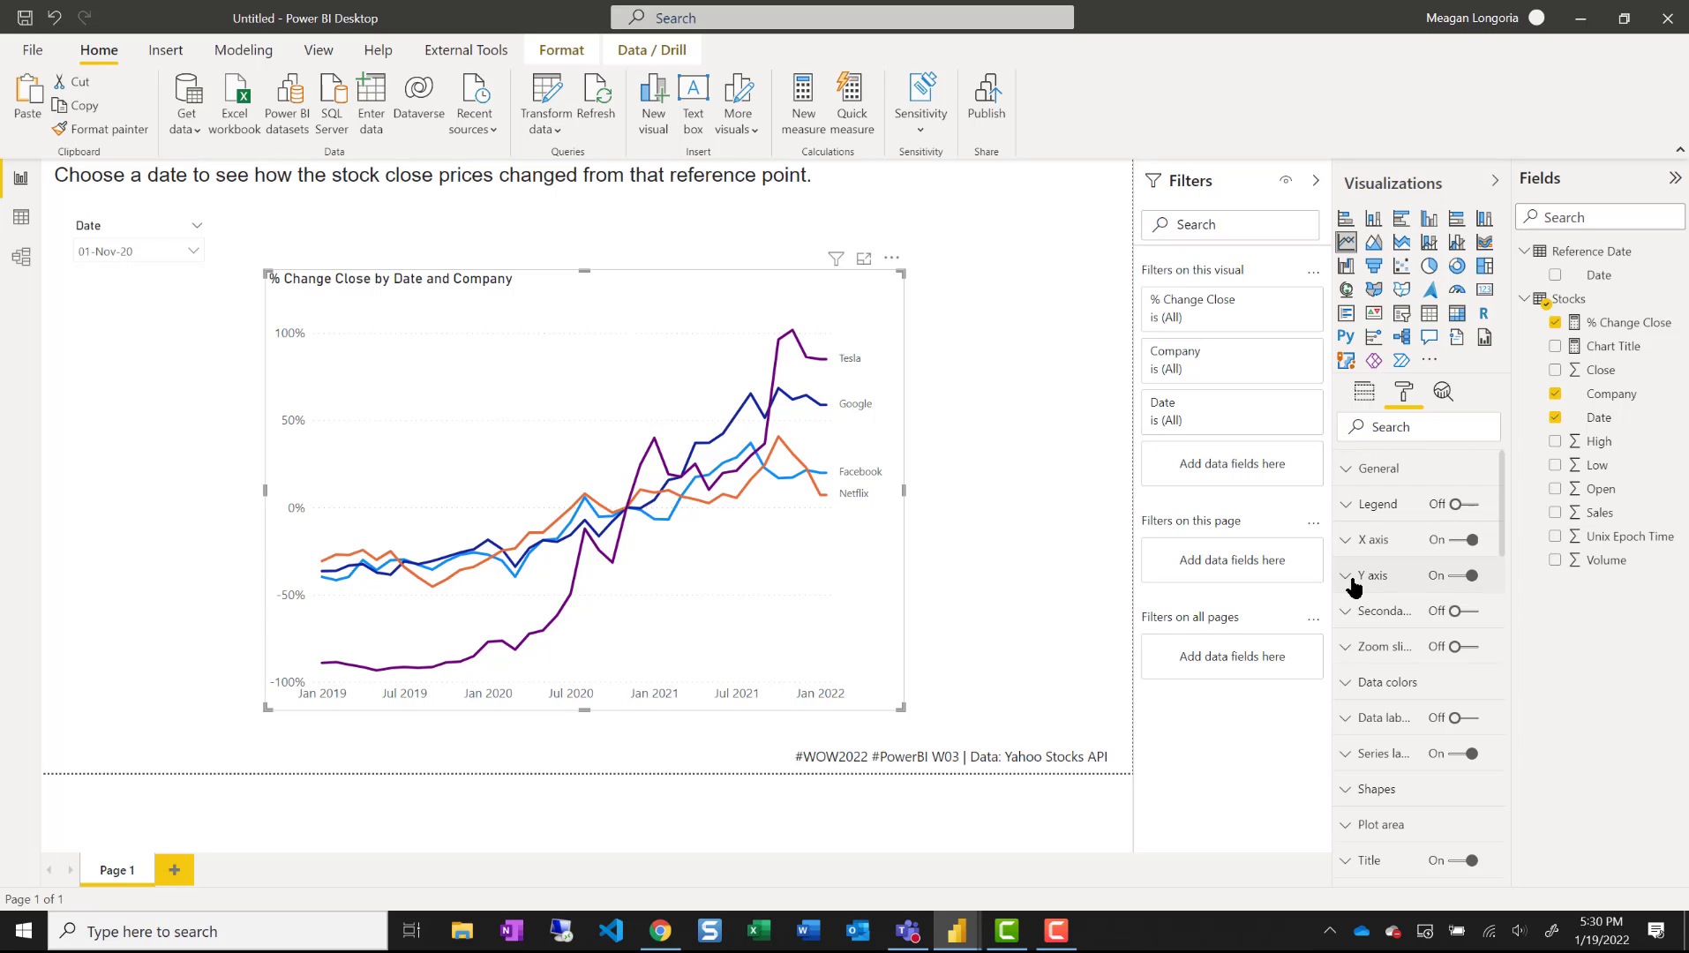
# - Set the series label font size to 11 pt
pyautogui.click(1386, 758)
pyautogui.scroll(-3, 1403, 724)
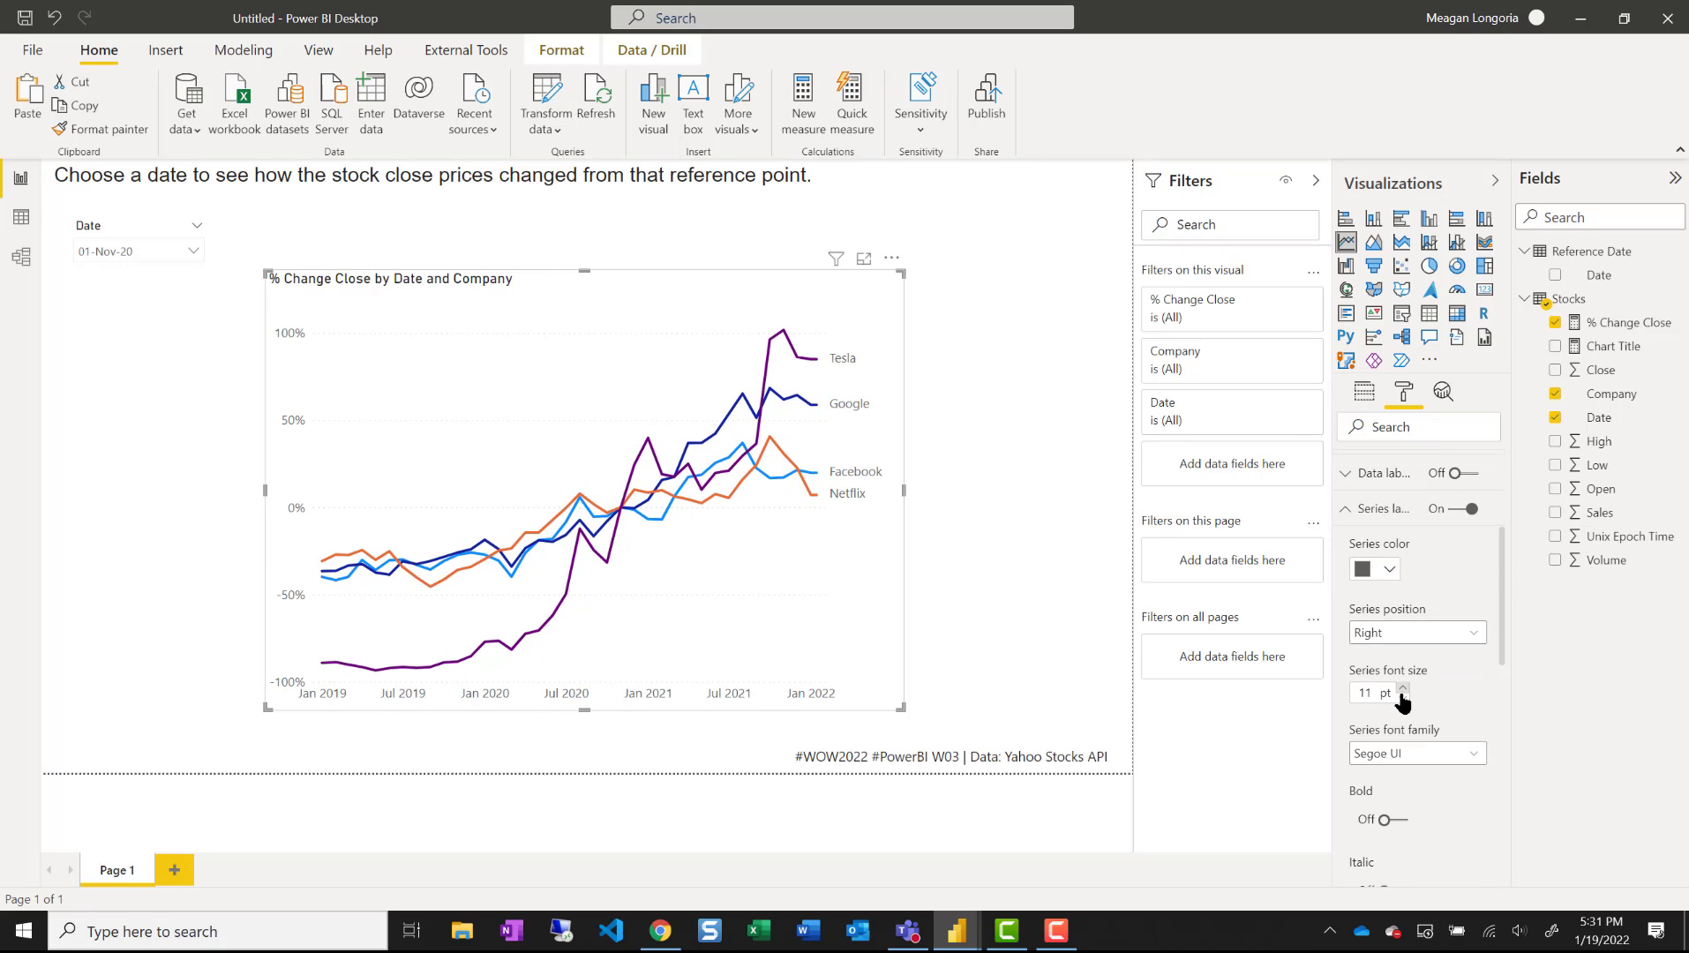
pyautogui.click(1402, 700)
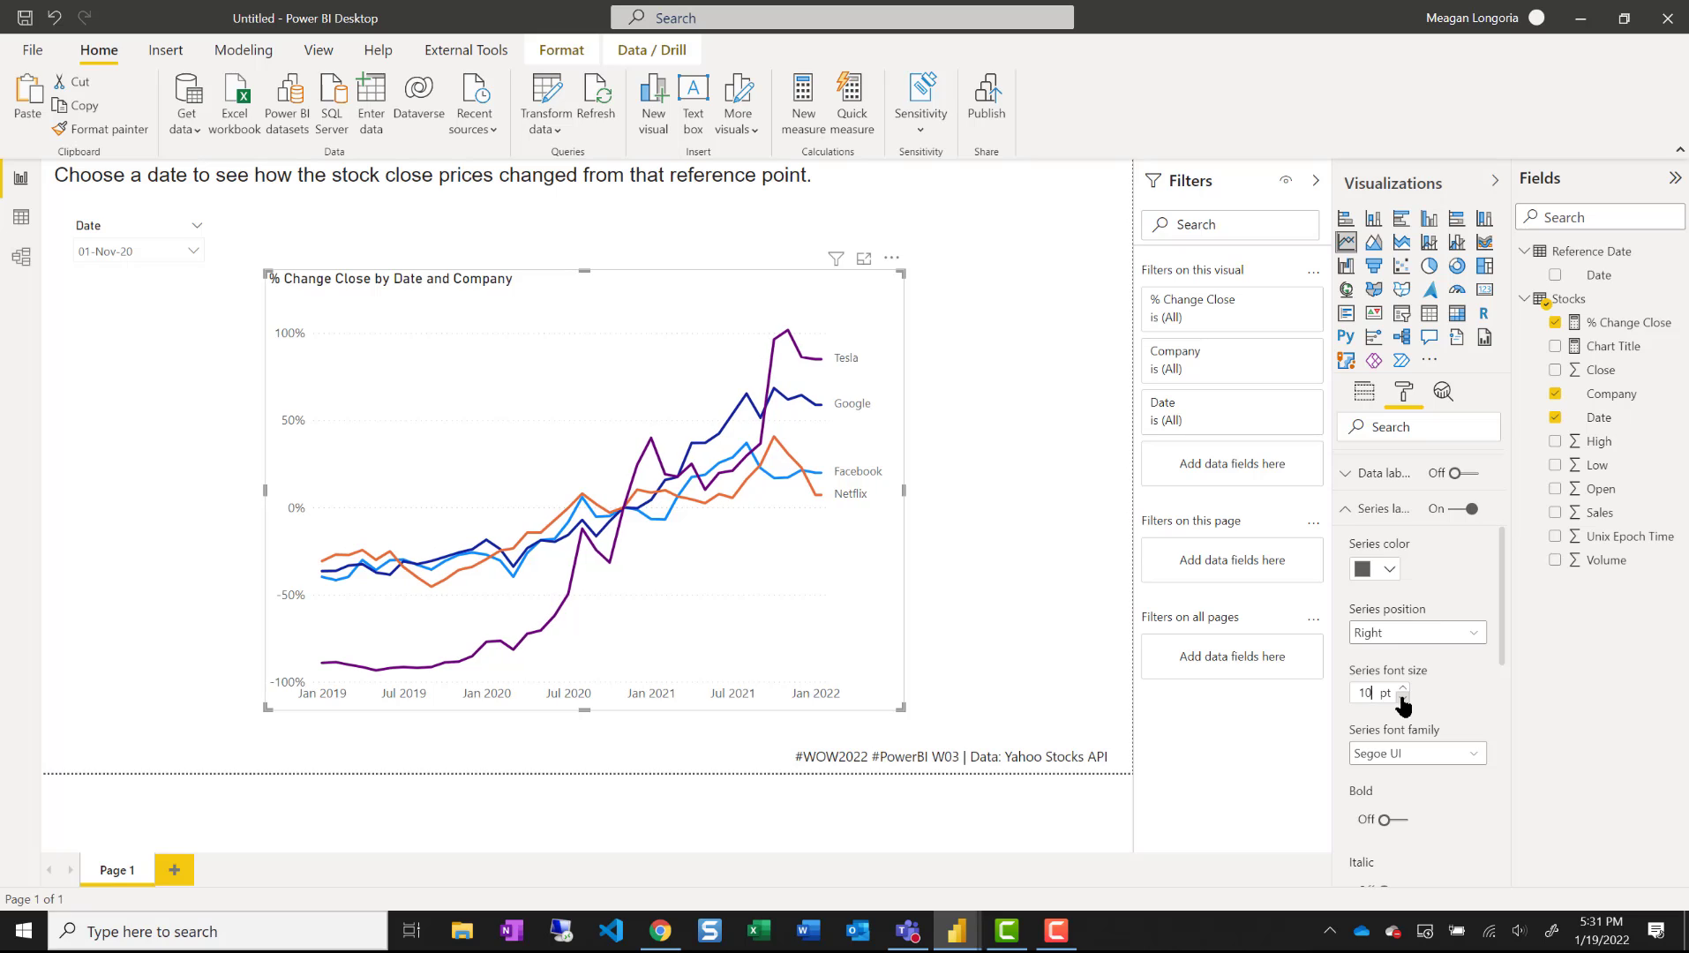
pyautogui.click(1403, 687)
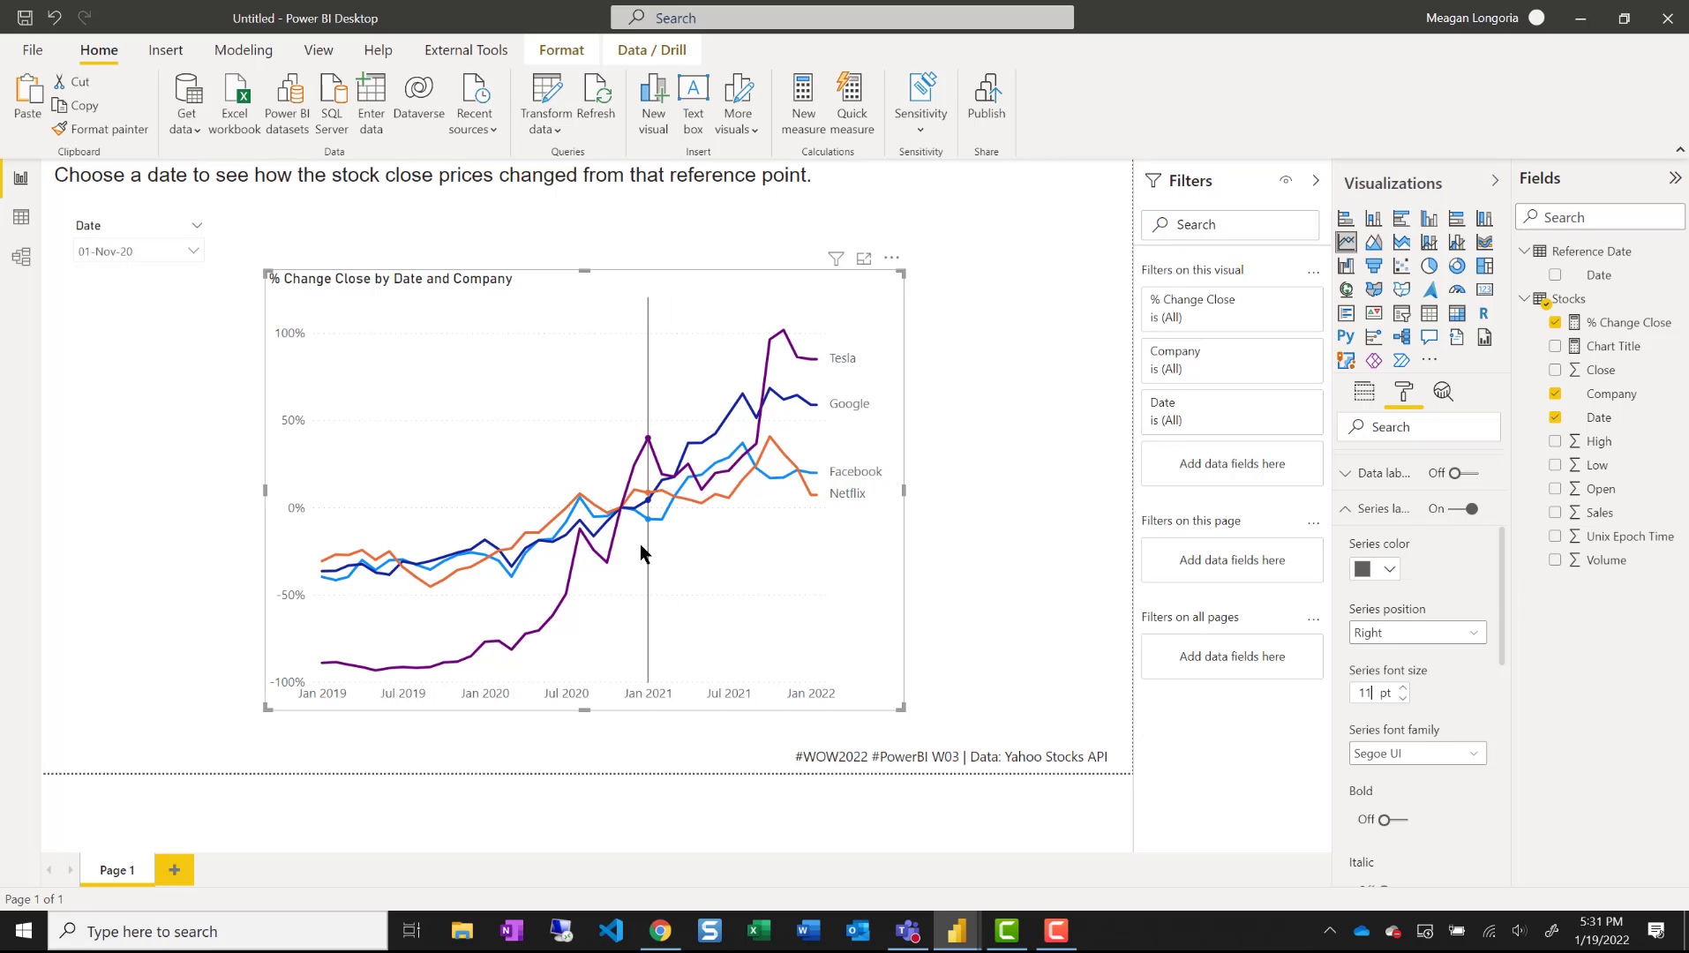
pyautogui.moveTo(623, 527)
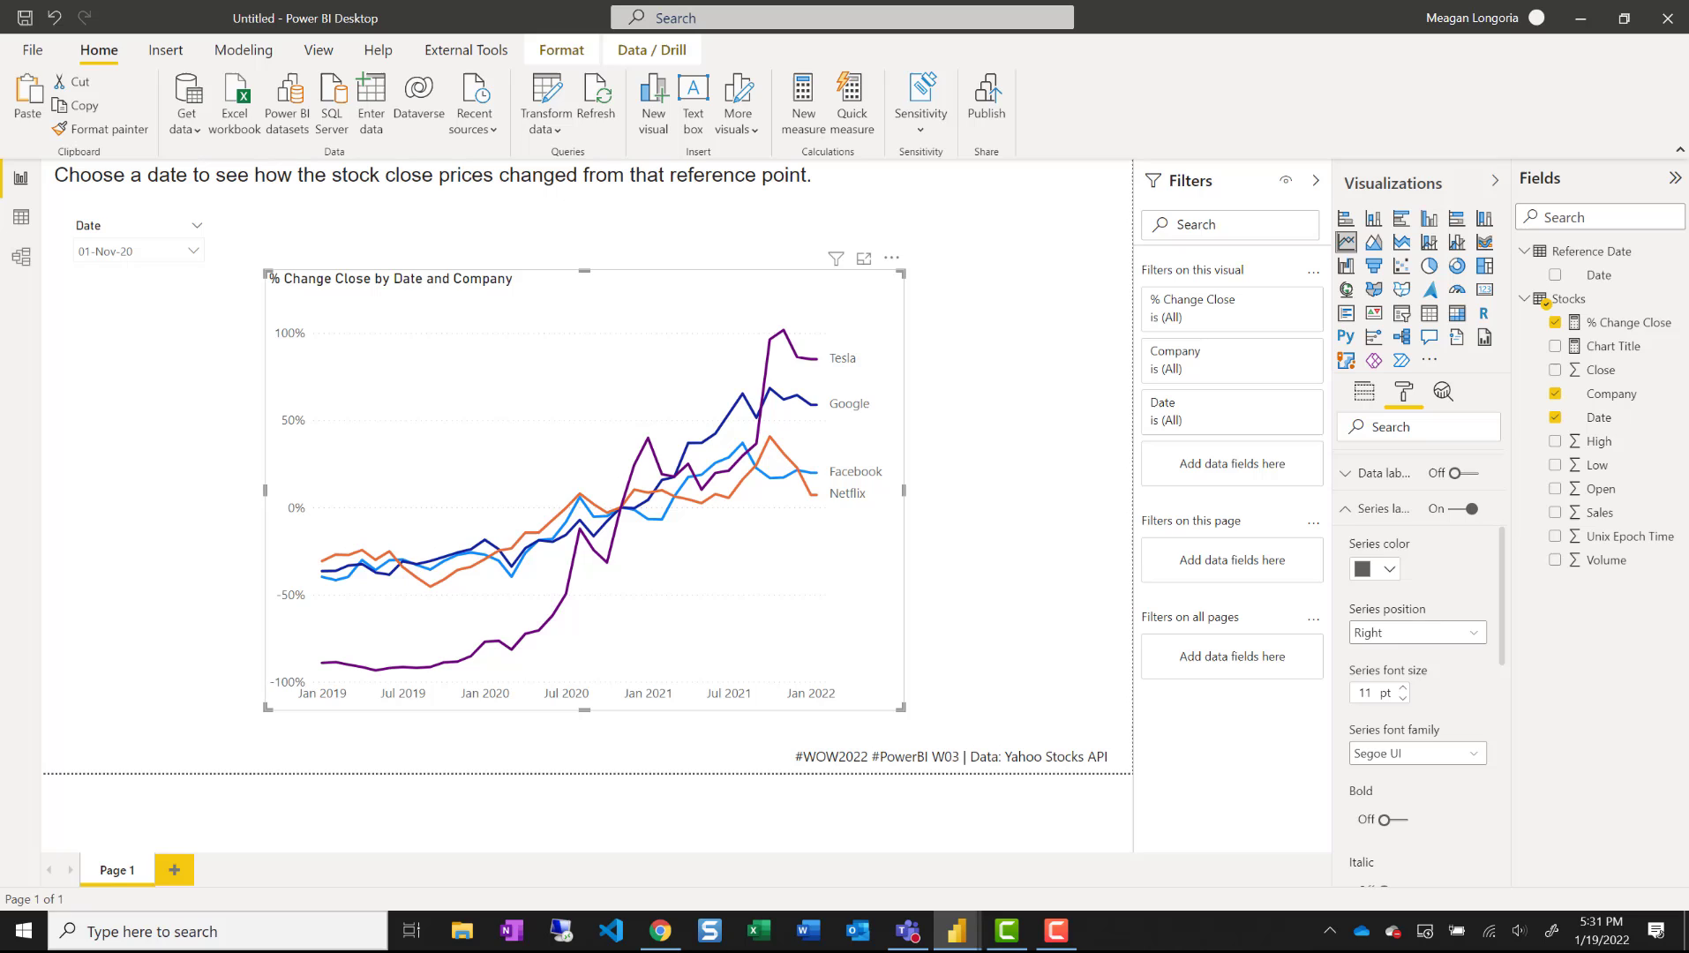
# - Add an X-axis constant line in the Analytics pane and rename it 'Reference Date'
pyautogui.click(1364, 510)
pyautogui.click(1444, 392)
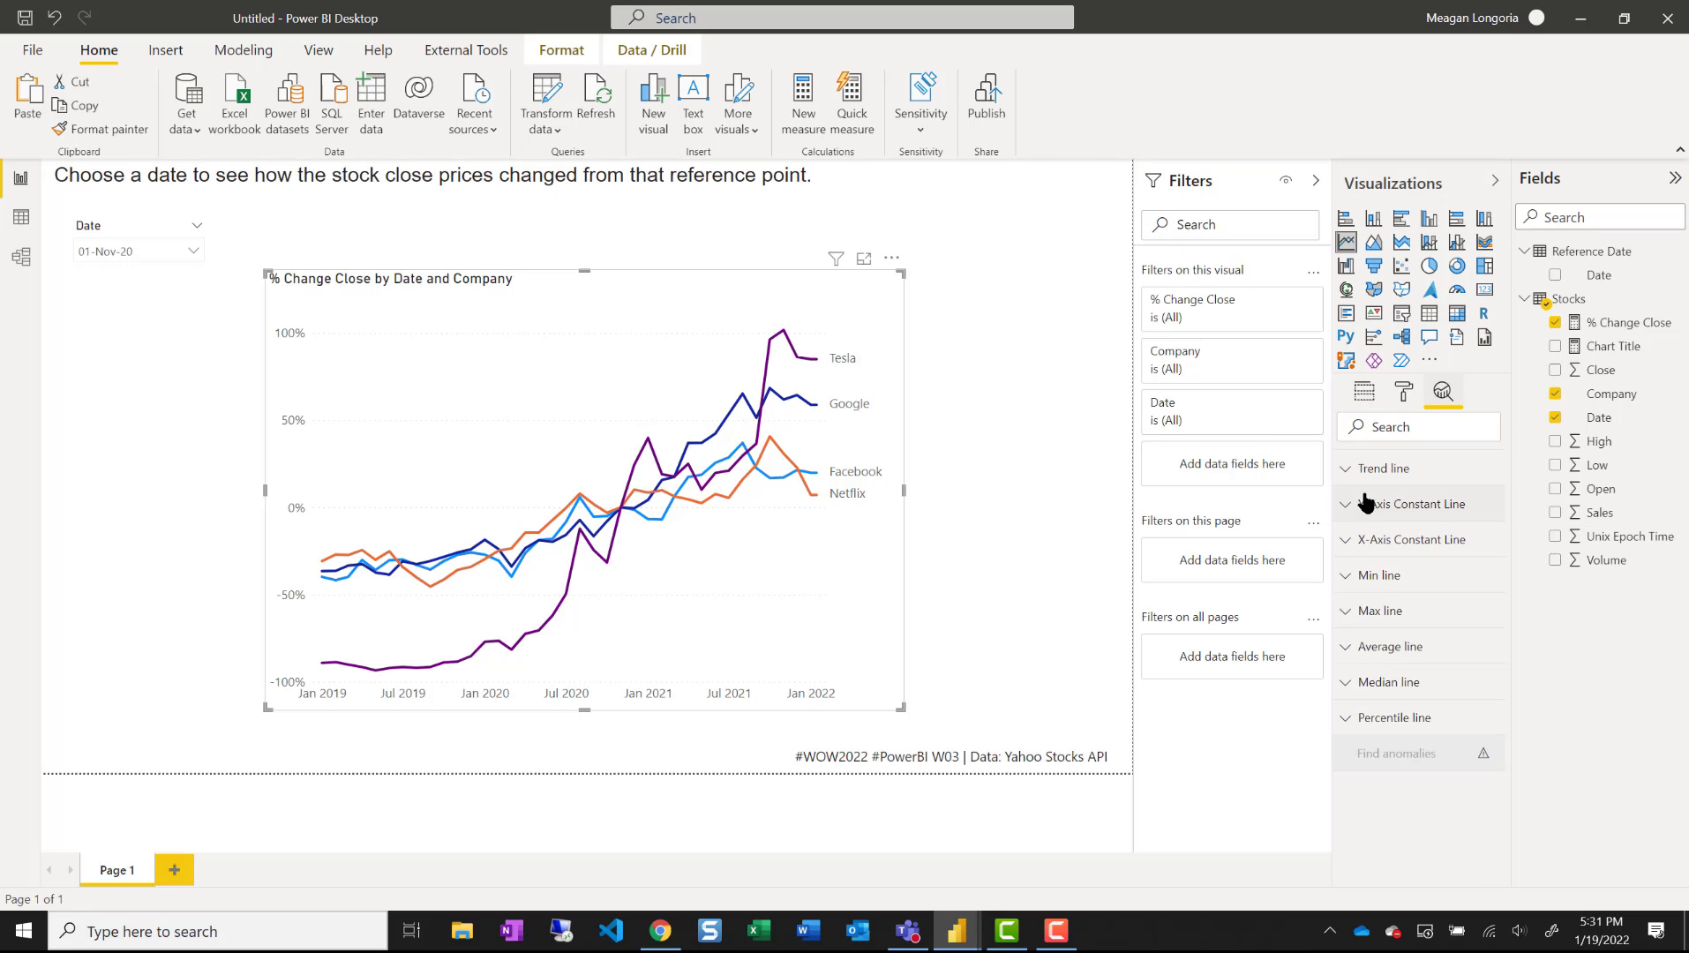
pyautogui.click(1349, 552)
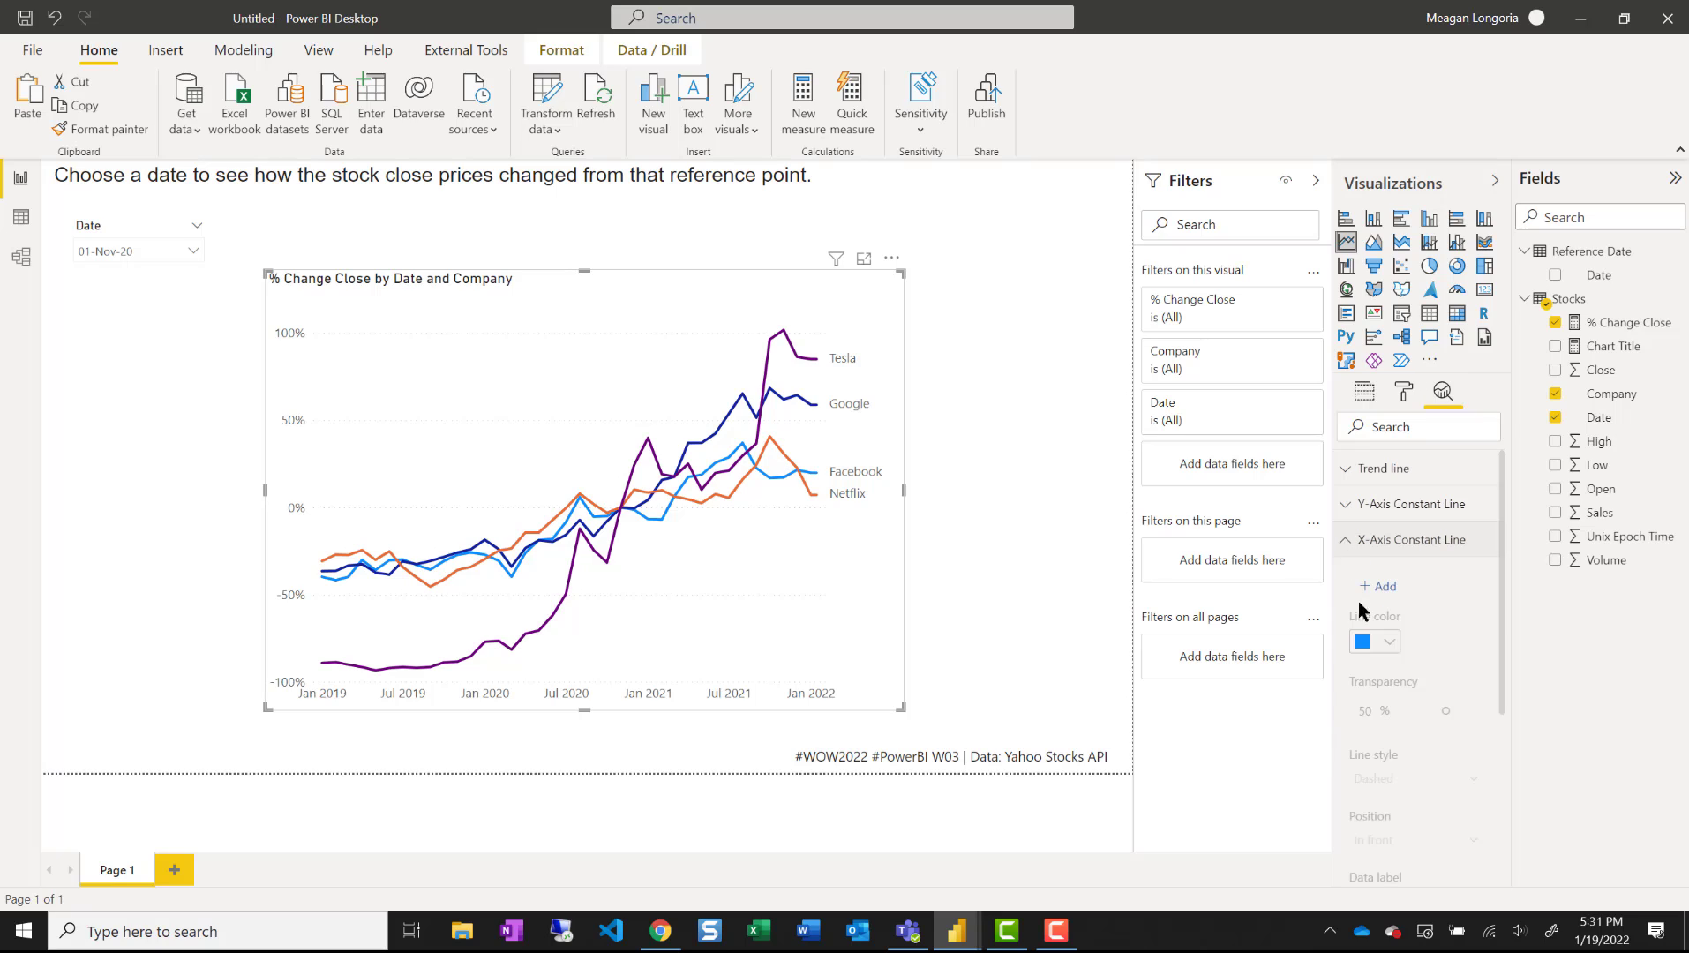
pyautogui.click(1384, 587)
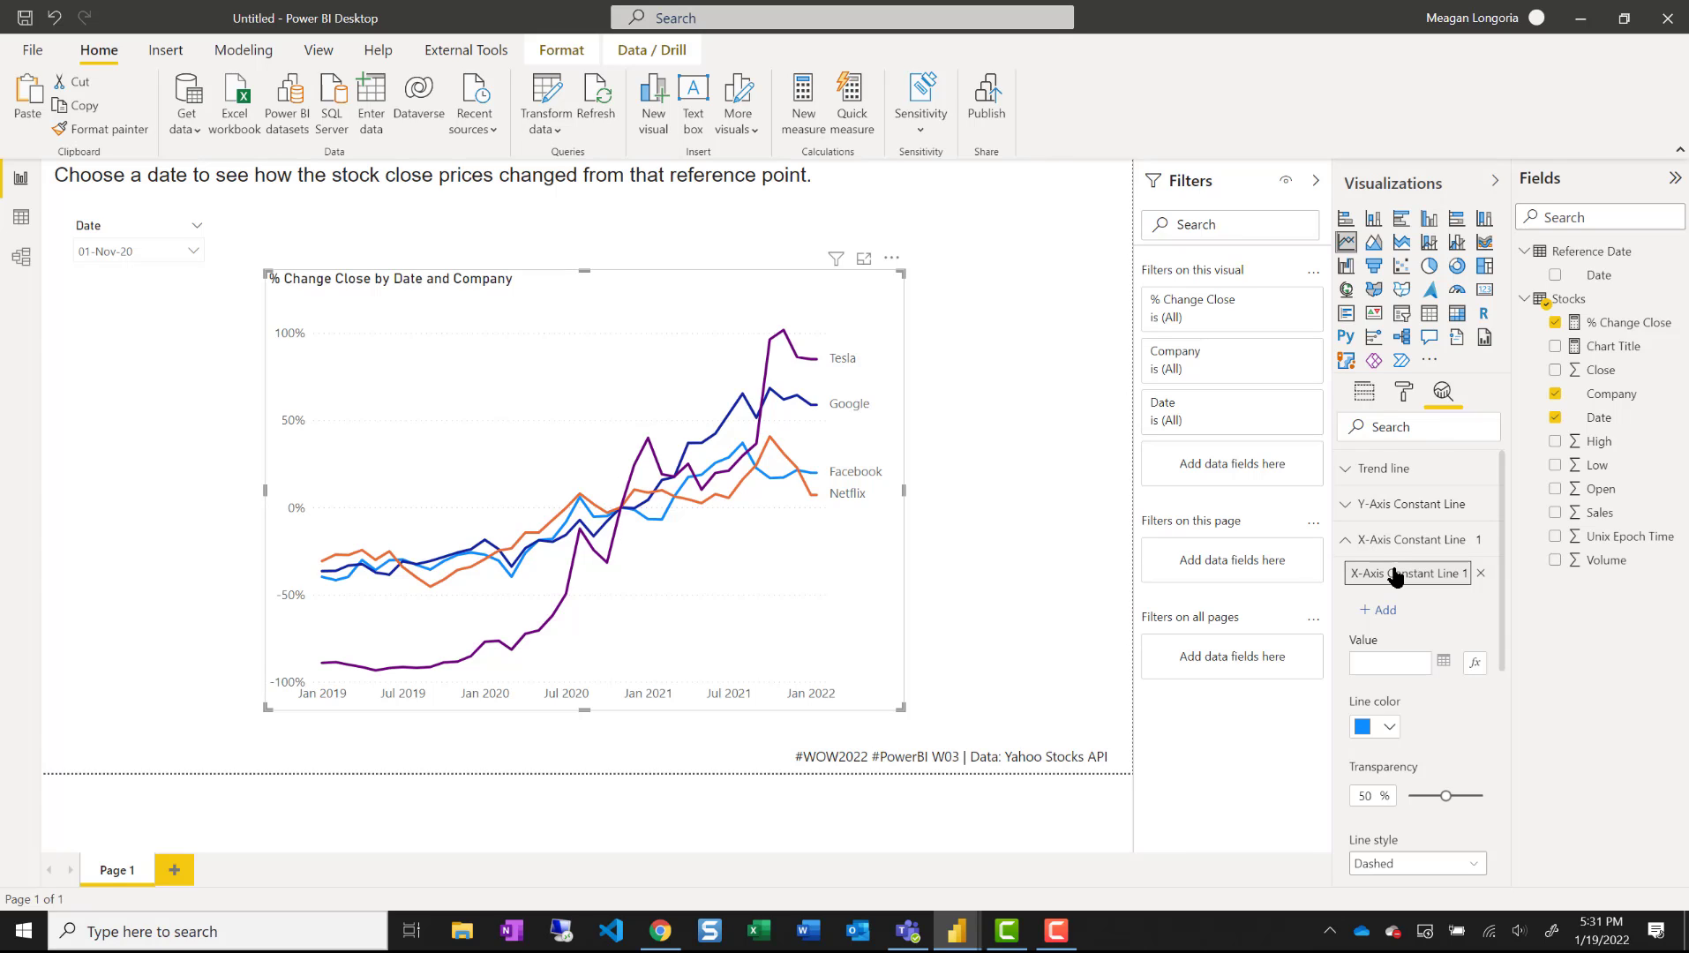
pyautogui.doubleClick(1394, 575)
pyautogui.write('Refe')
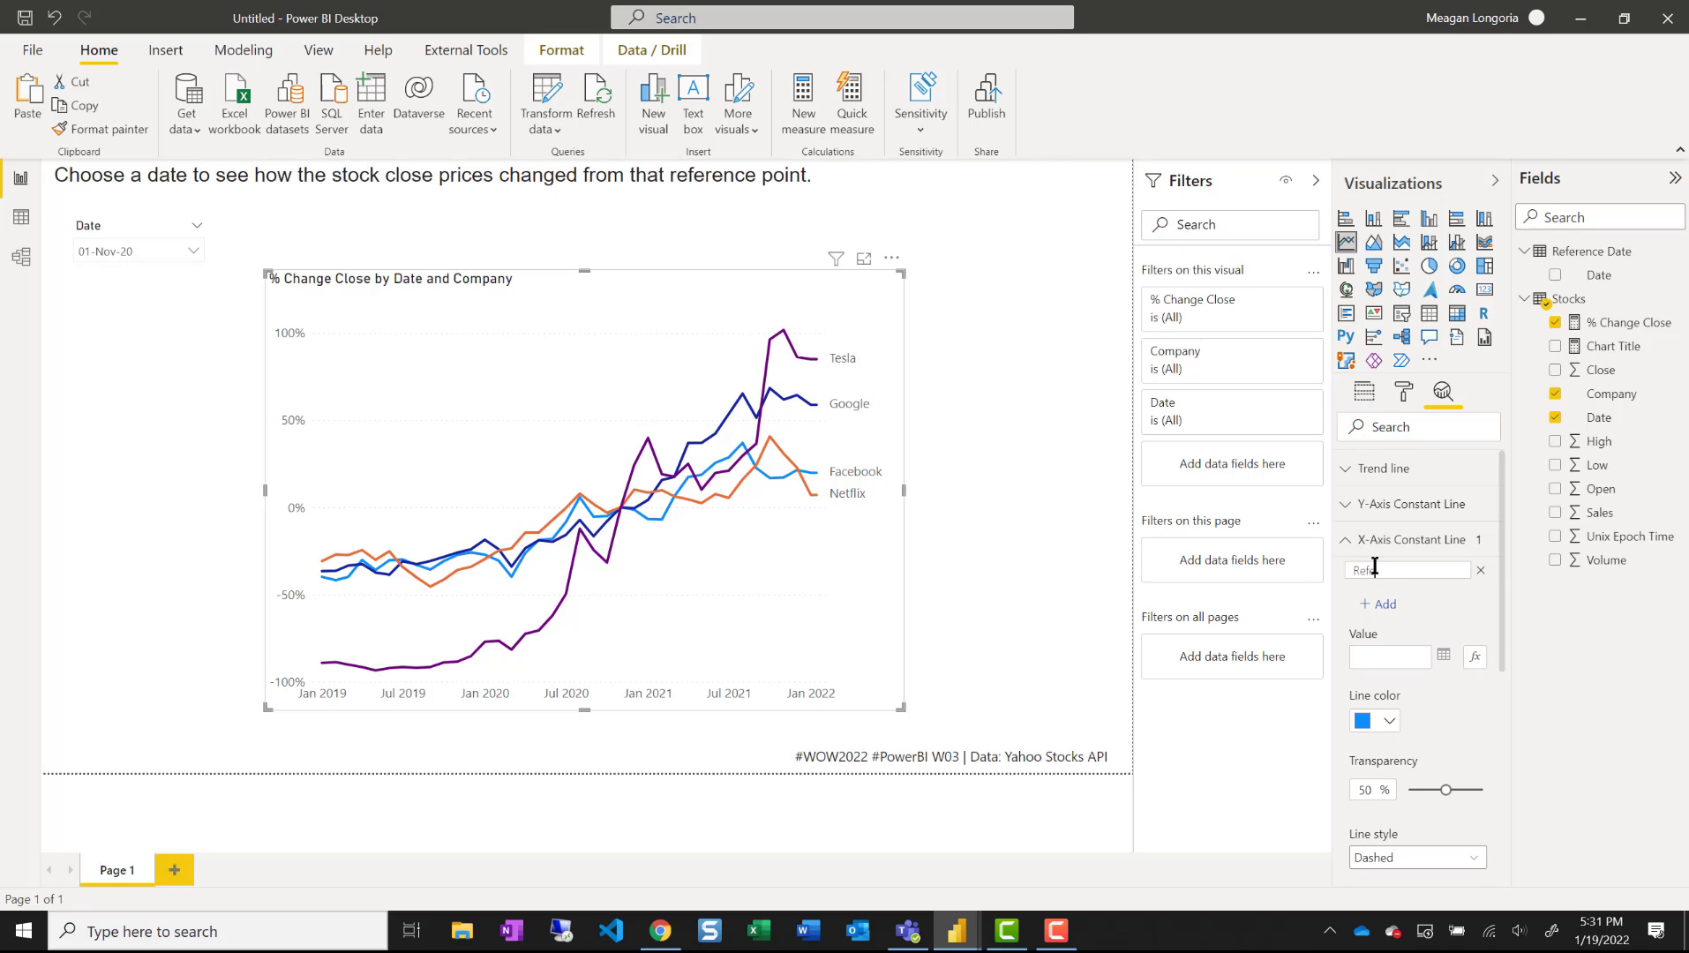
pyautogui.write('rence Date')
# - Base the constant line's value on the Reference Date table's Date field
pyautogui.click(1474, 658)
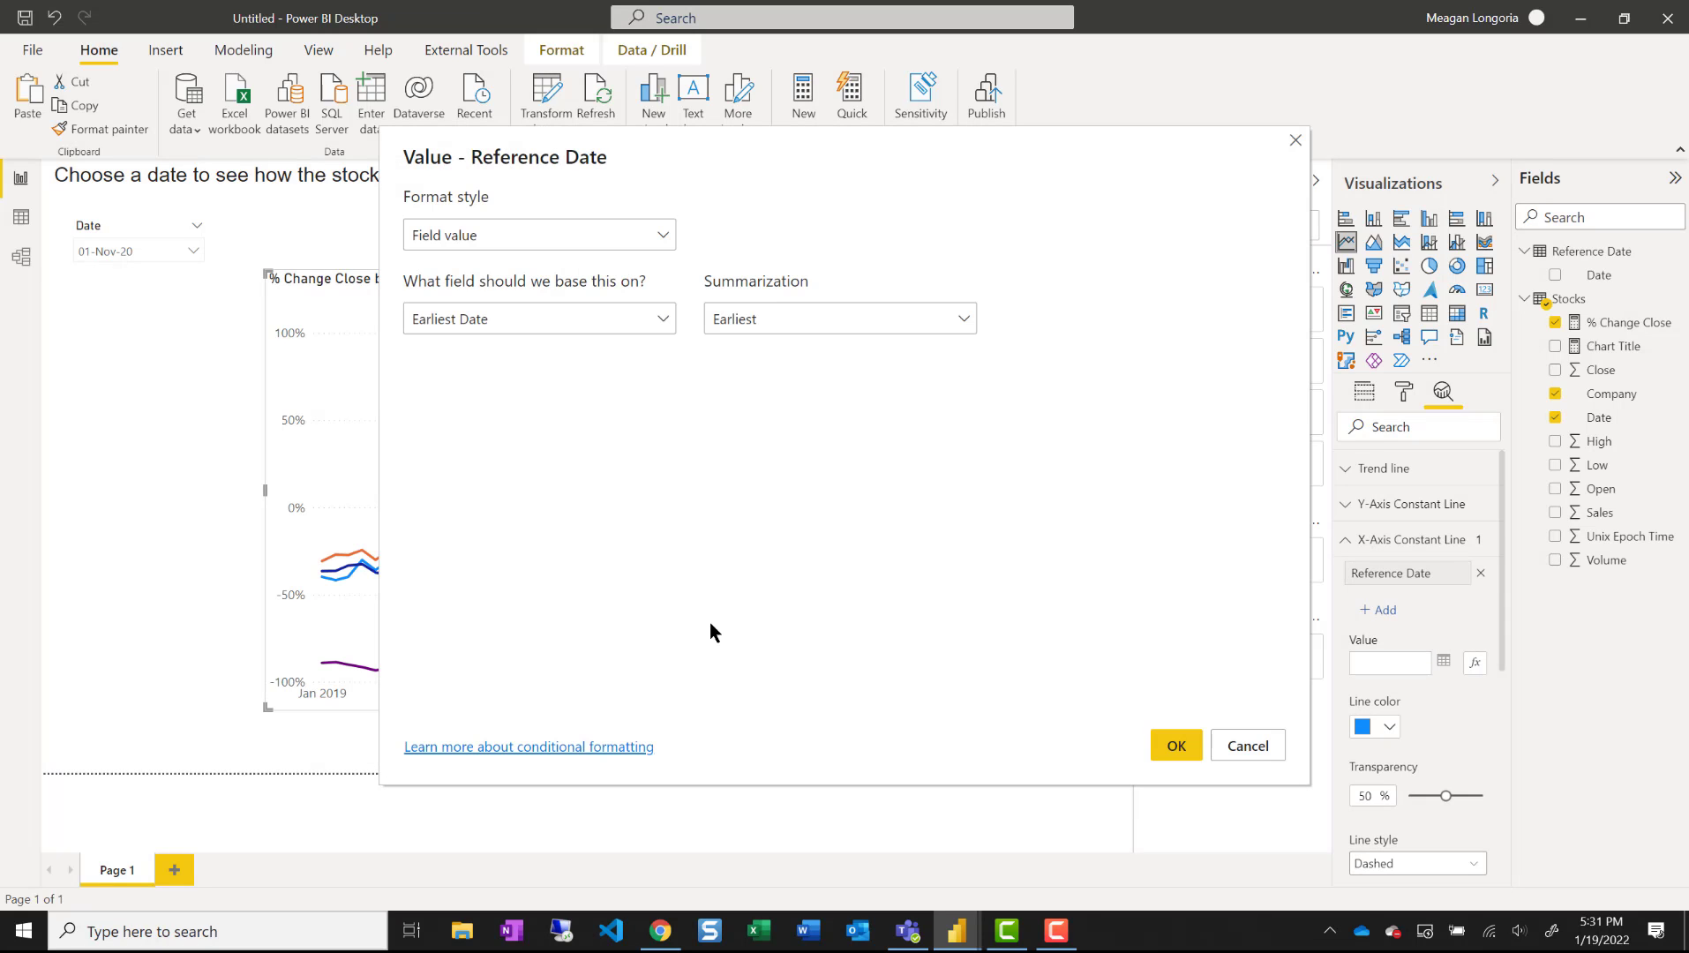
pyautogui.click(522, 321)
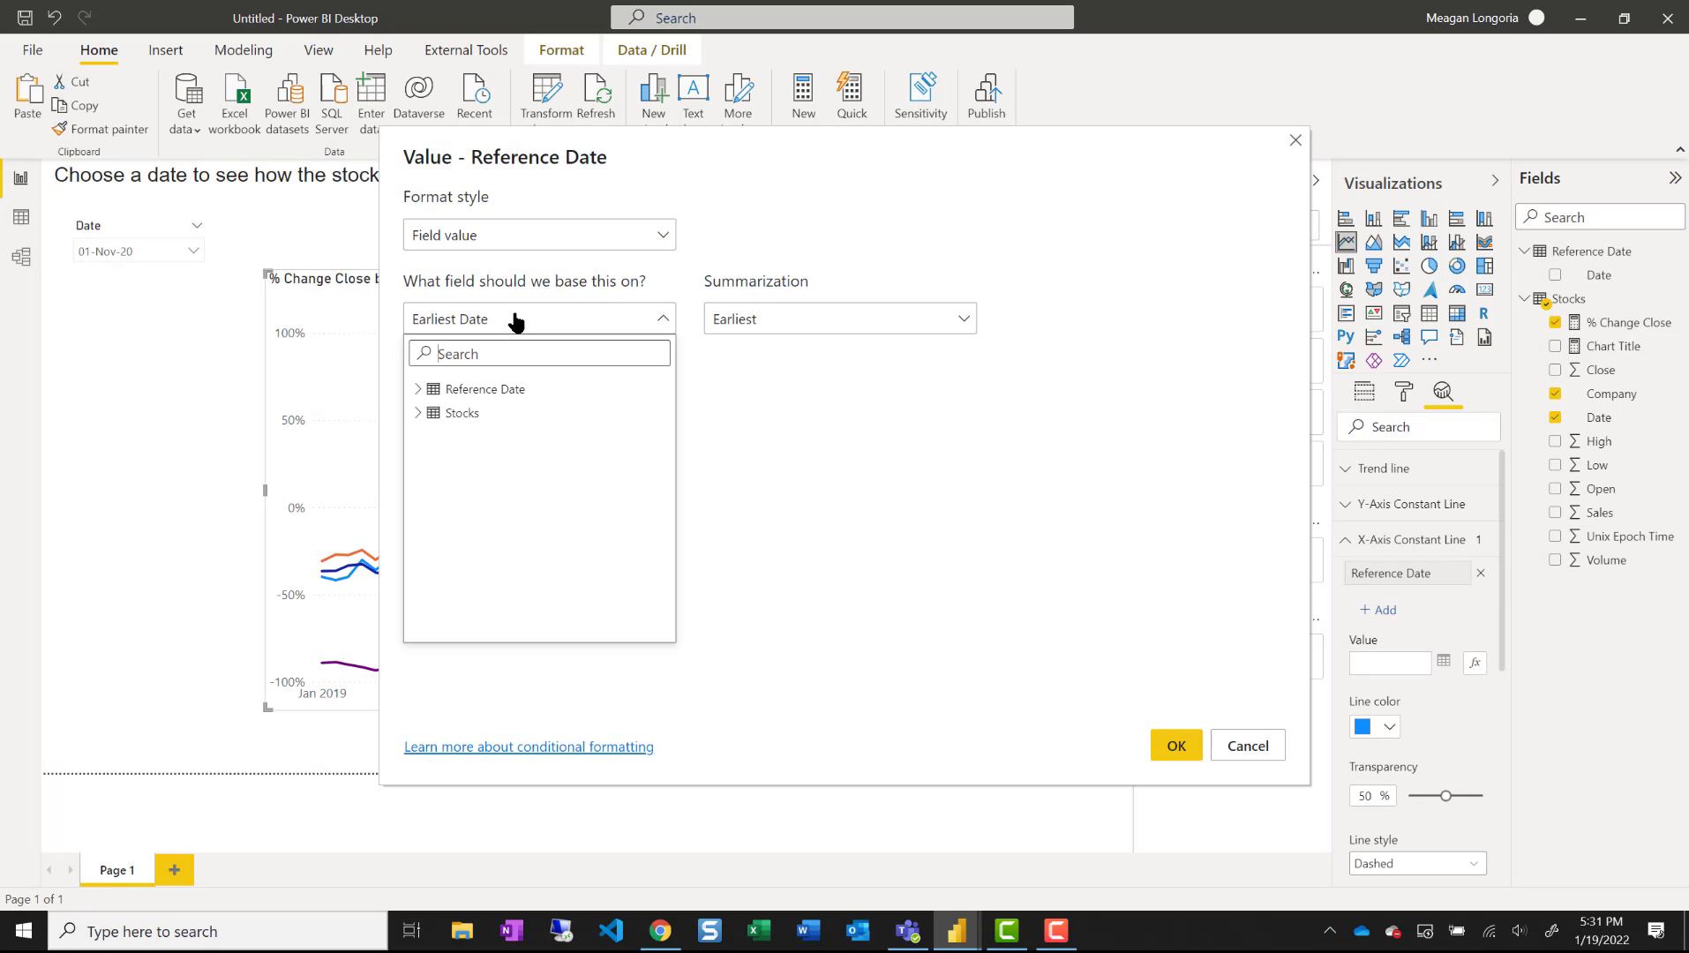
pyautogui.click(421, 389)
pyautogui.click(473, 413)
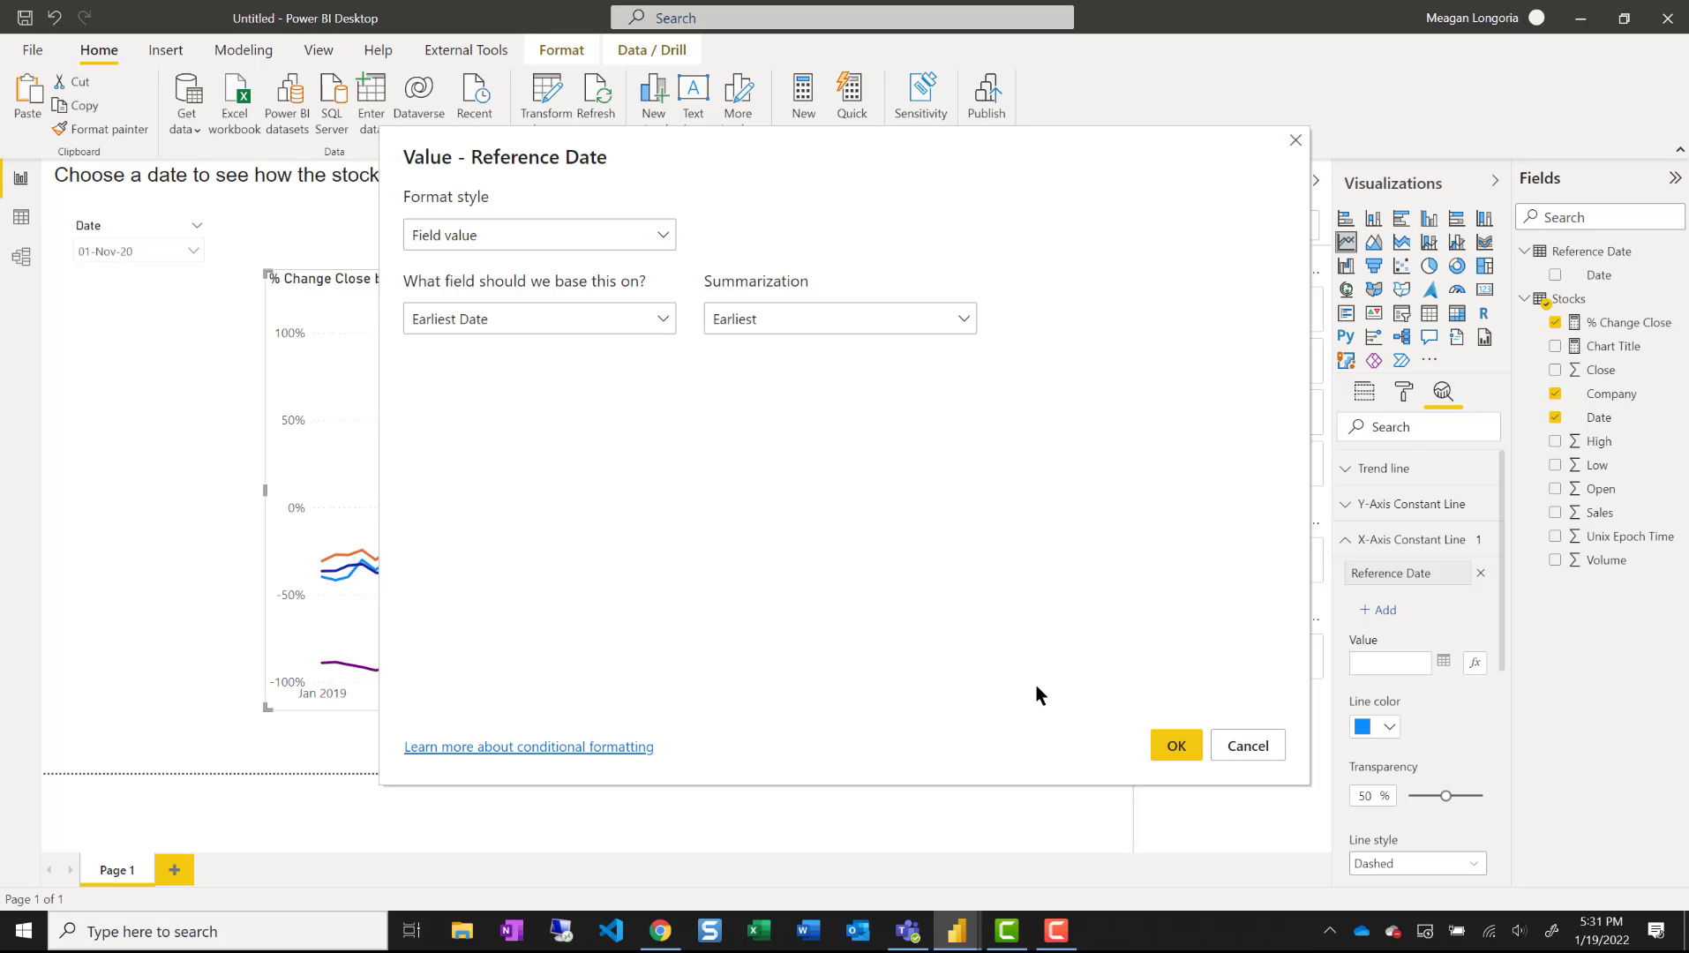
pyautogui.click(1176, 746)
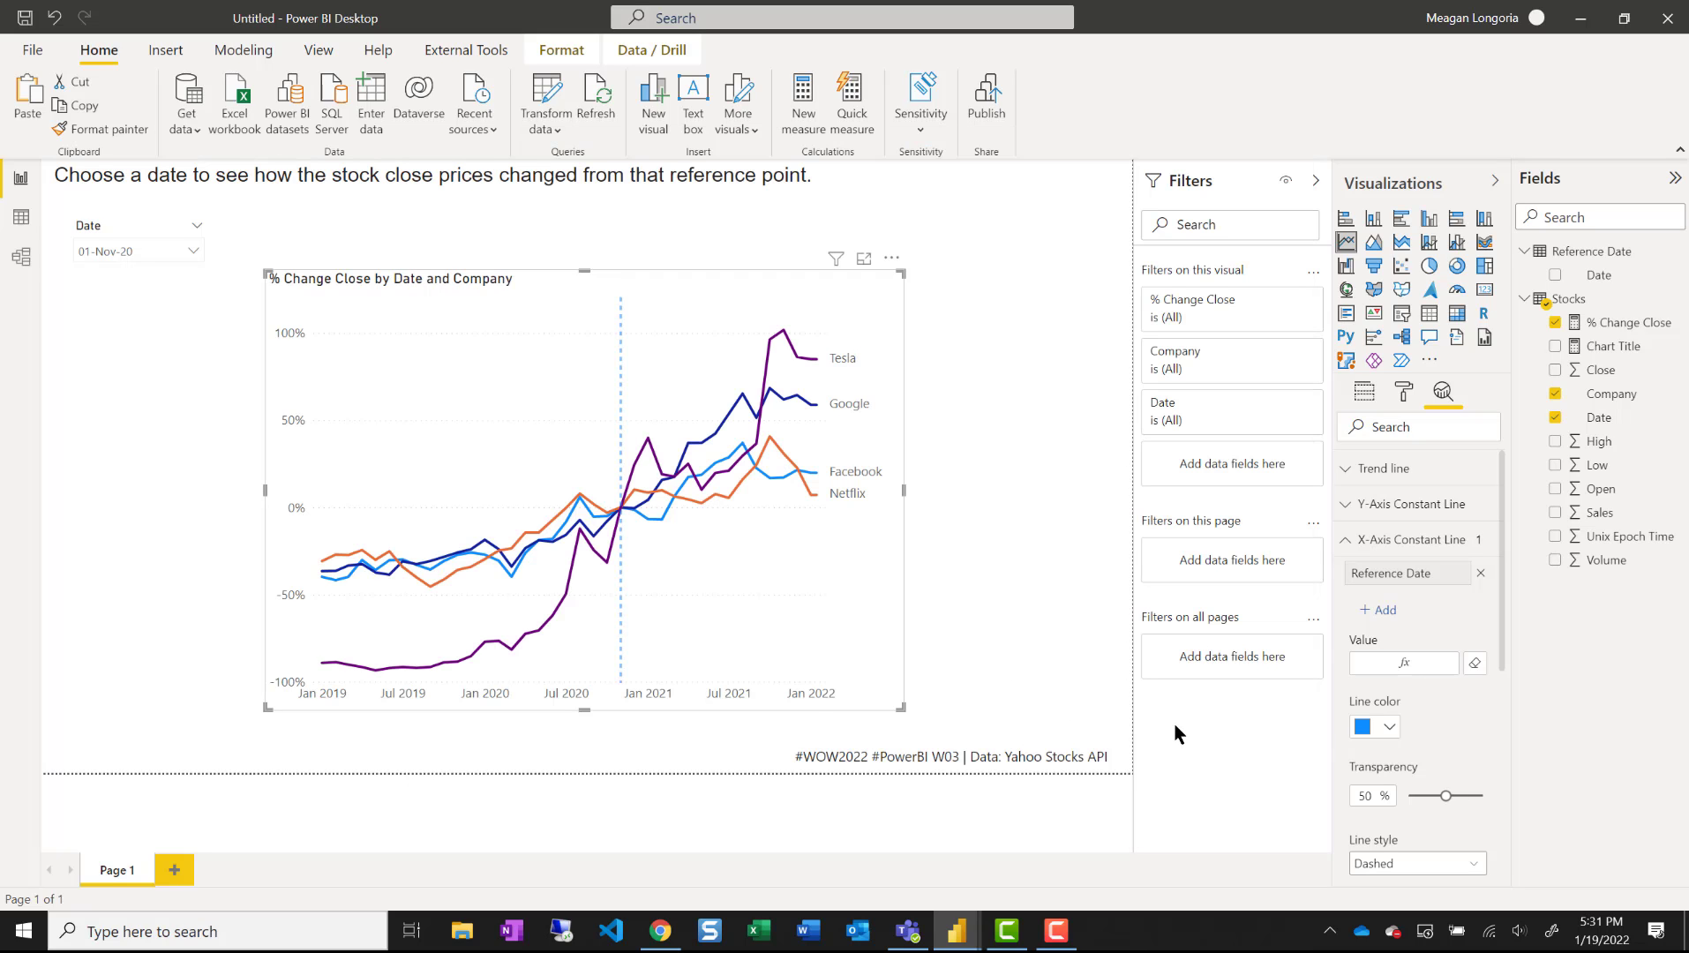
# - Style the reference line dark grey, 30% transparent and dotted
pyautogui.click(1383, 729)
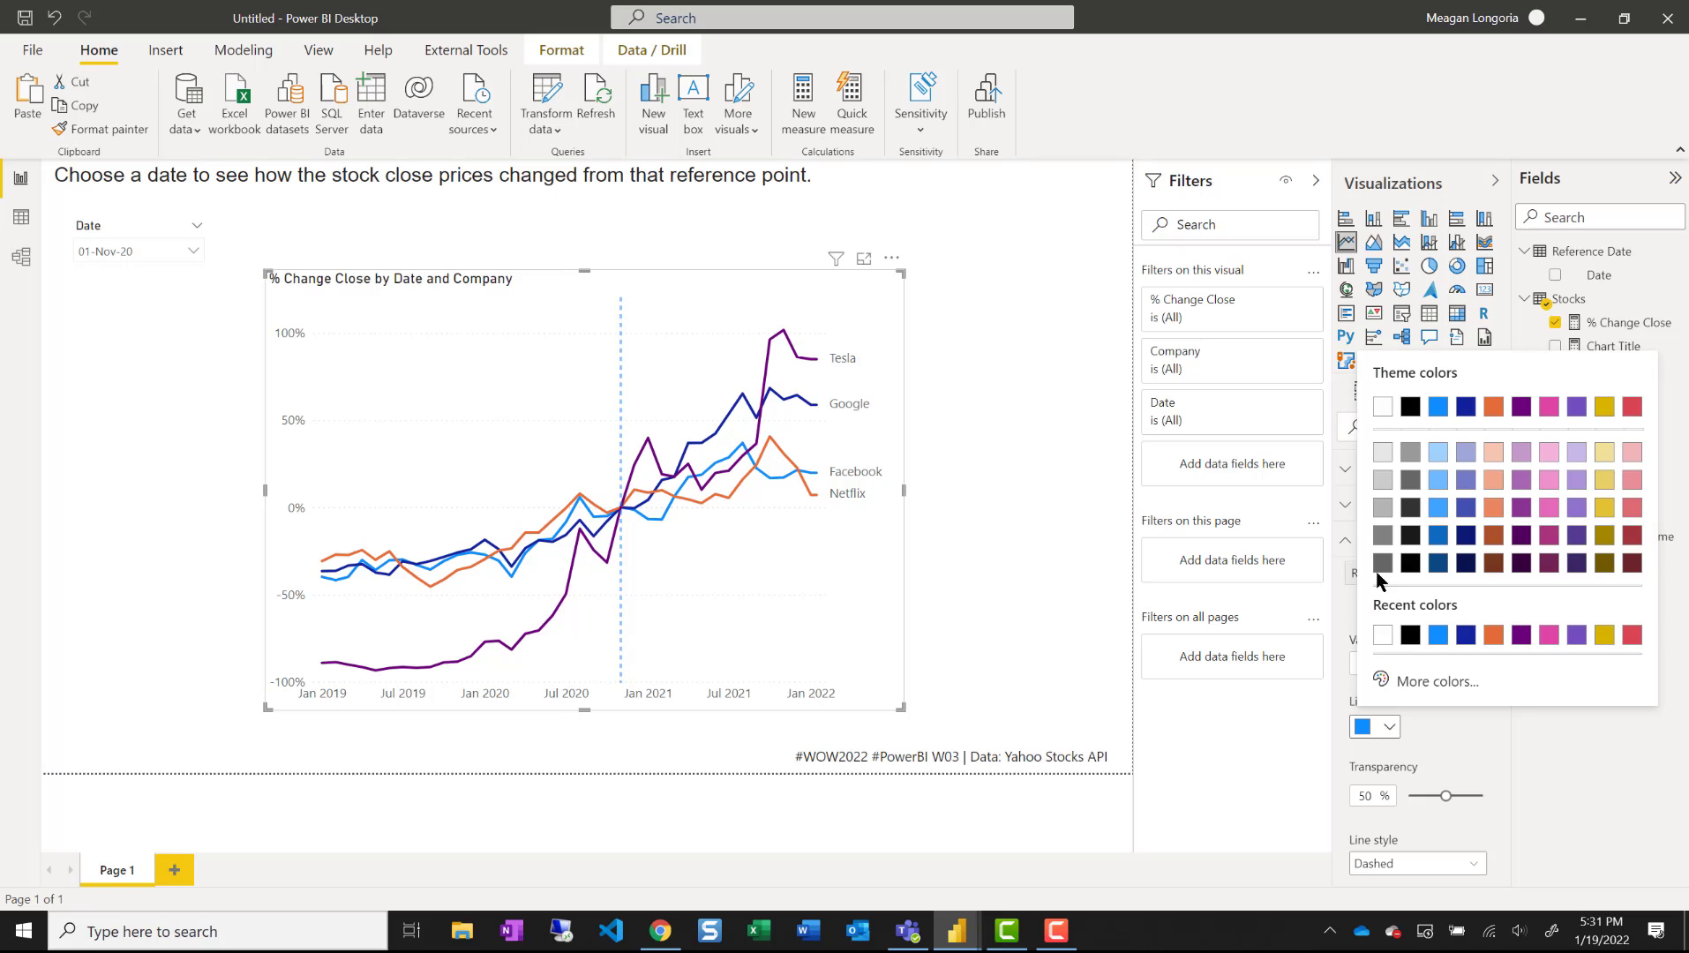
pyautogui.click(1411, 481)
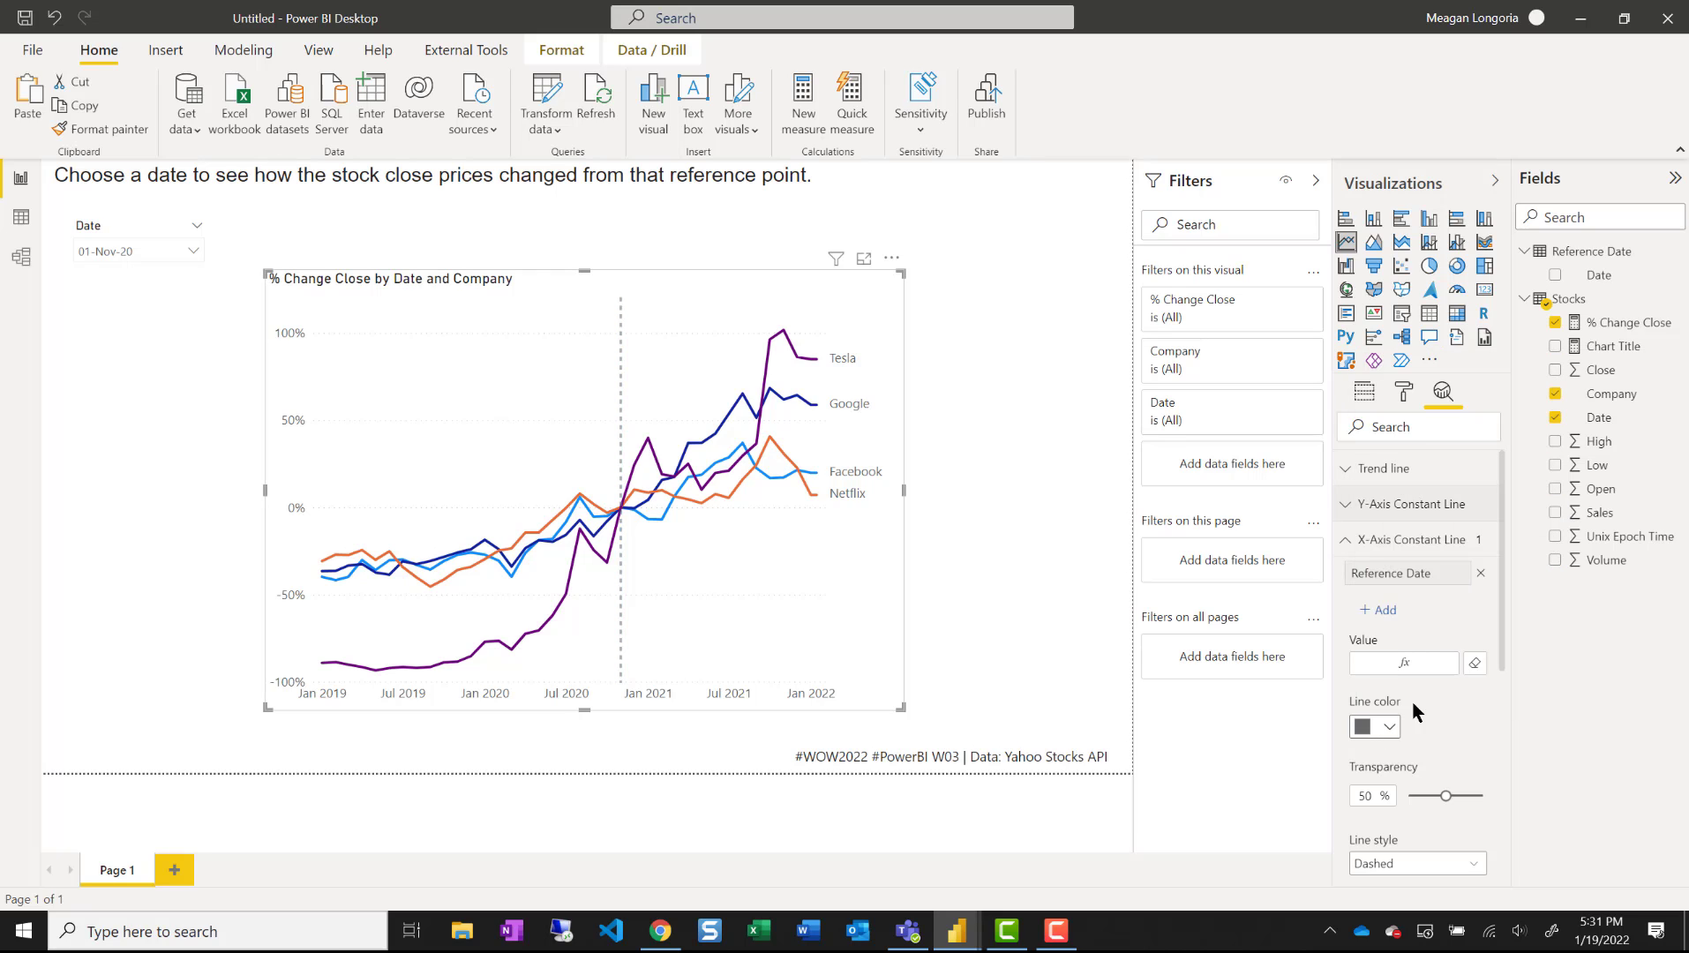
pyautogui.moveTo(1441, 792); pyautogui.dragTo(1430, 794)
pyautogui.click(1394, 870)
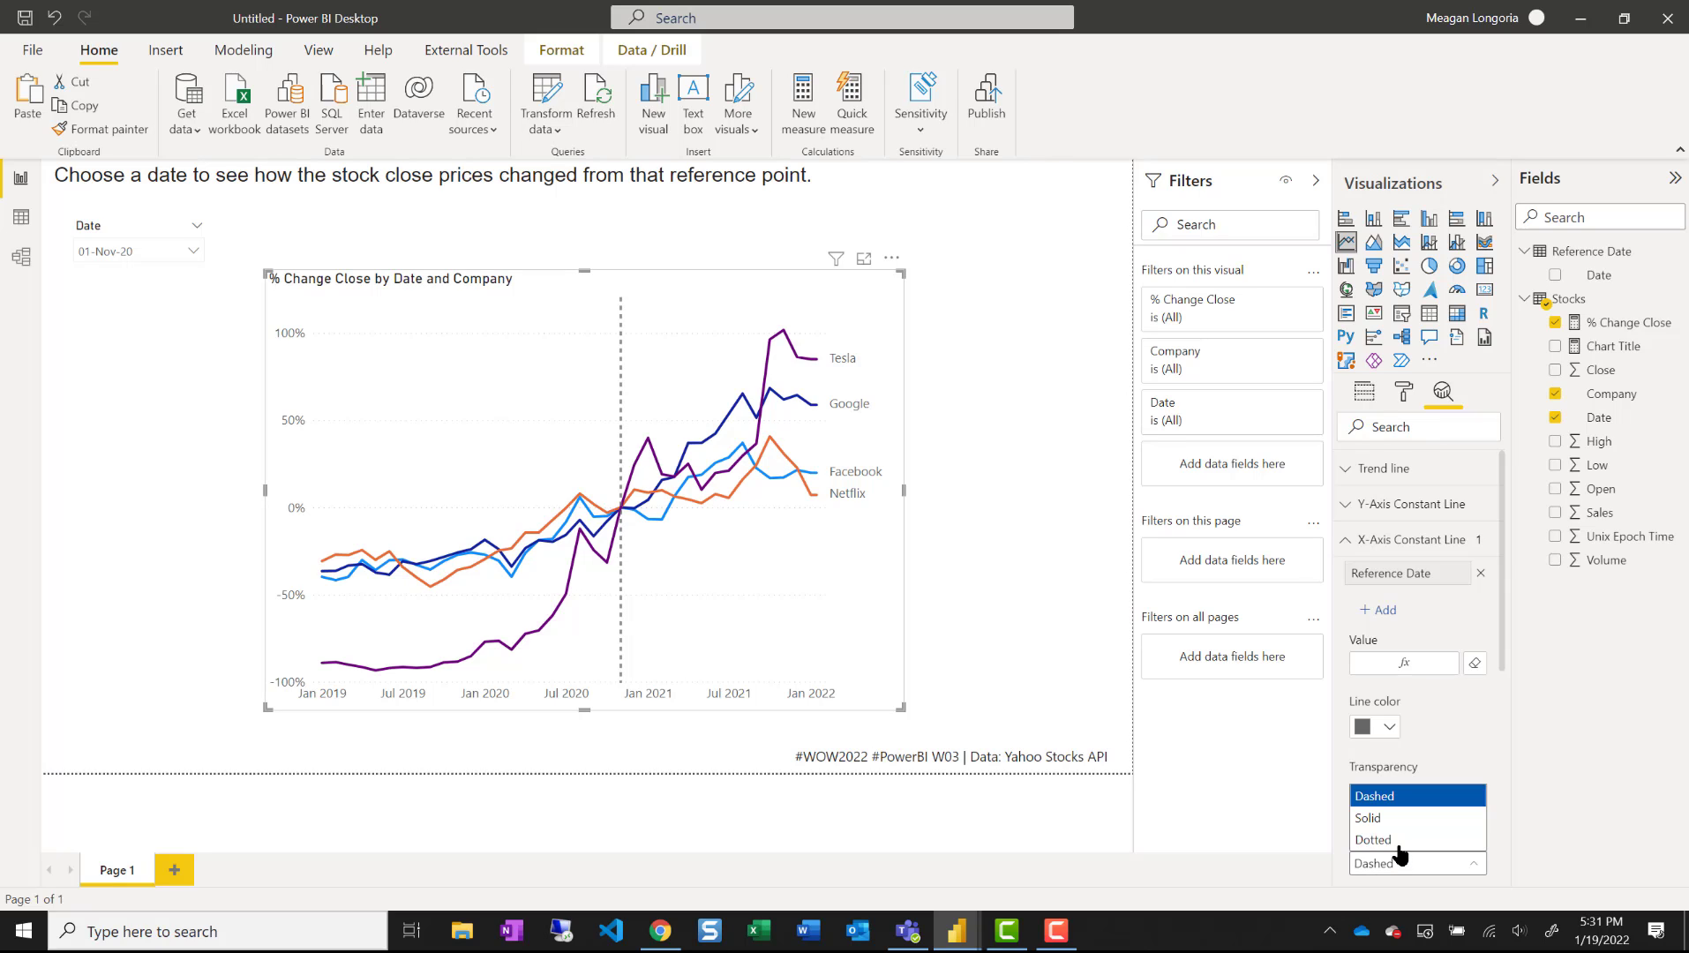
pyautogui.click(1399, 845)
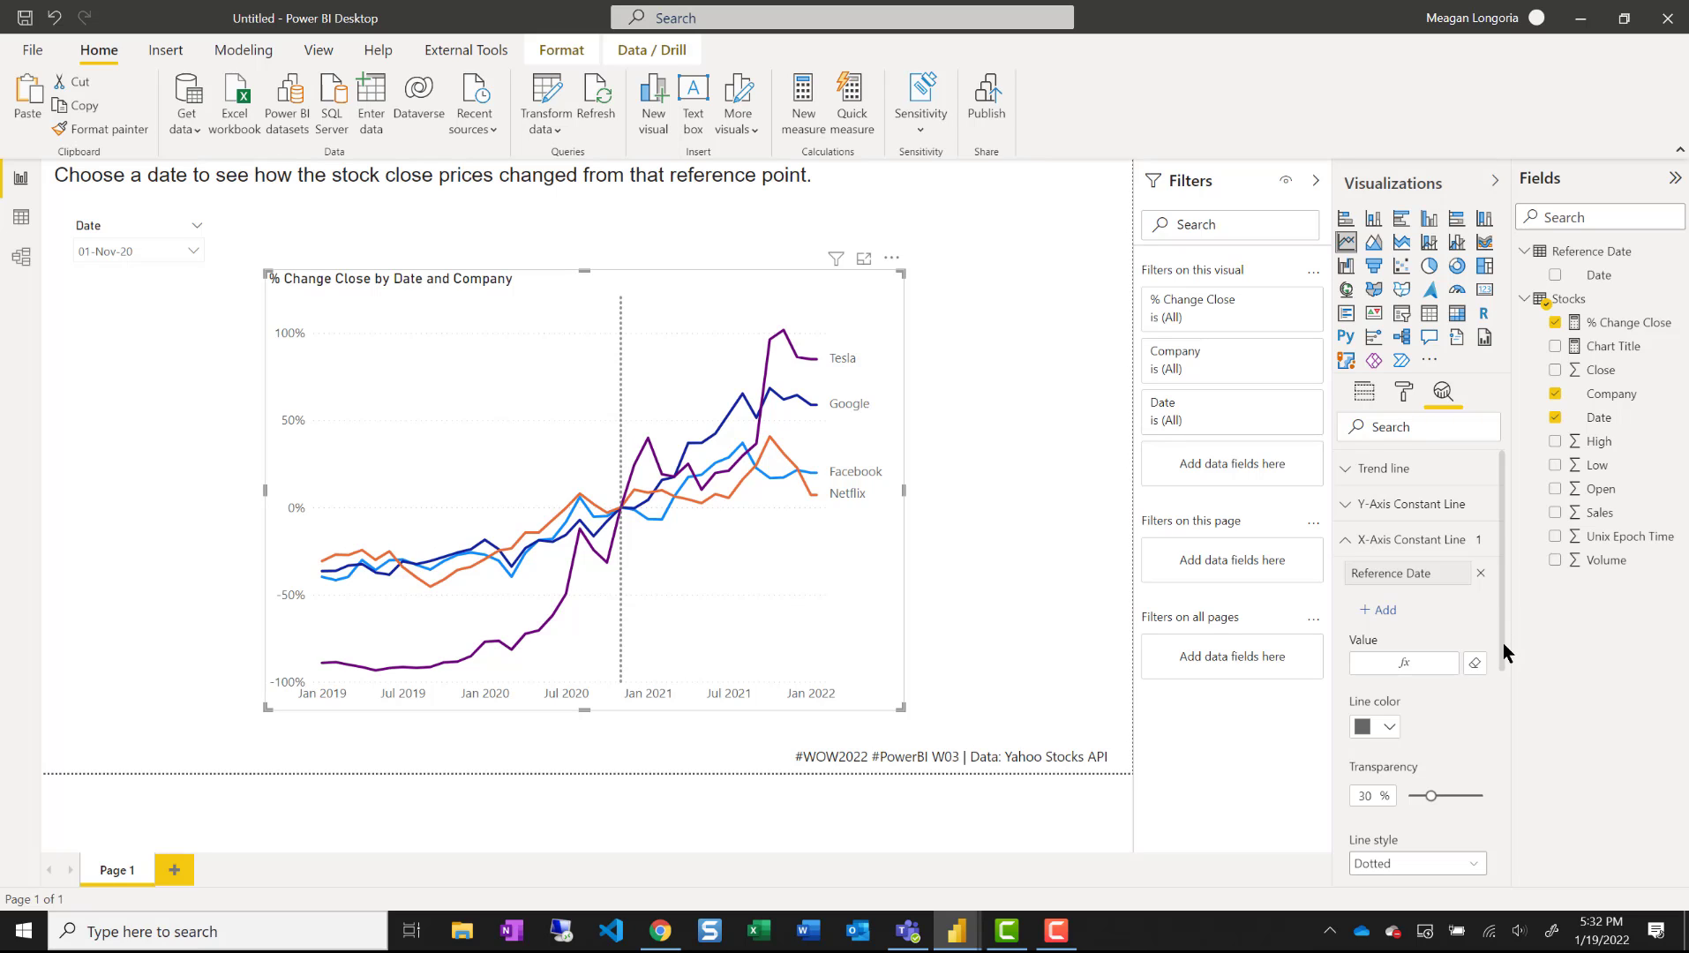
pyautogui.moveTo(1503, 647); pyautogui.dragTo(1516, 789)
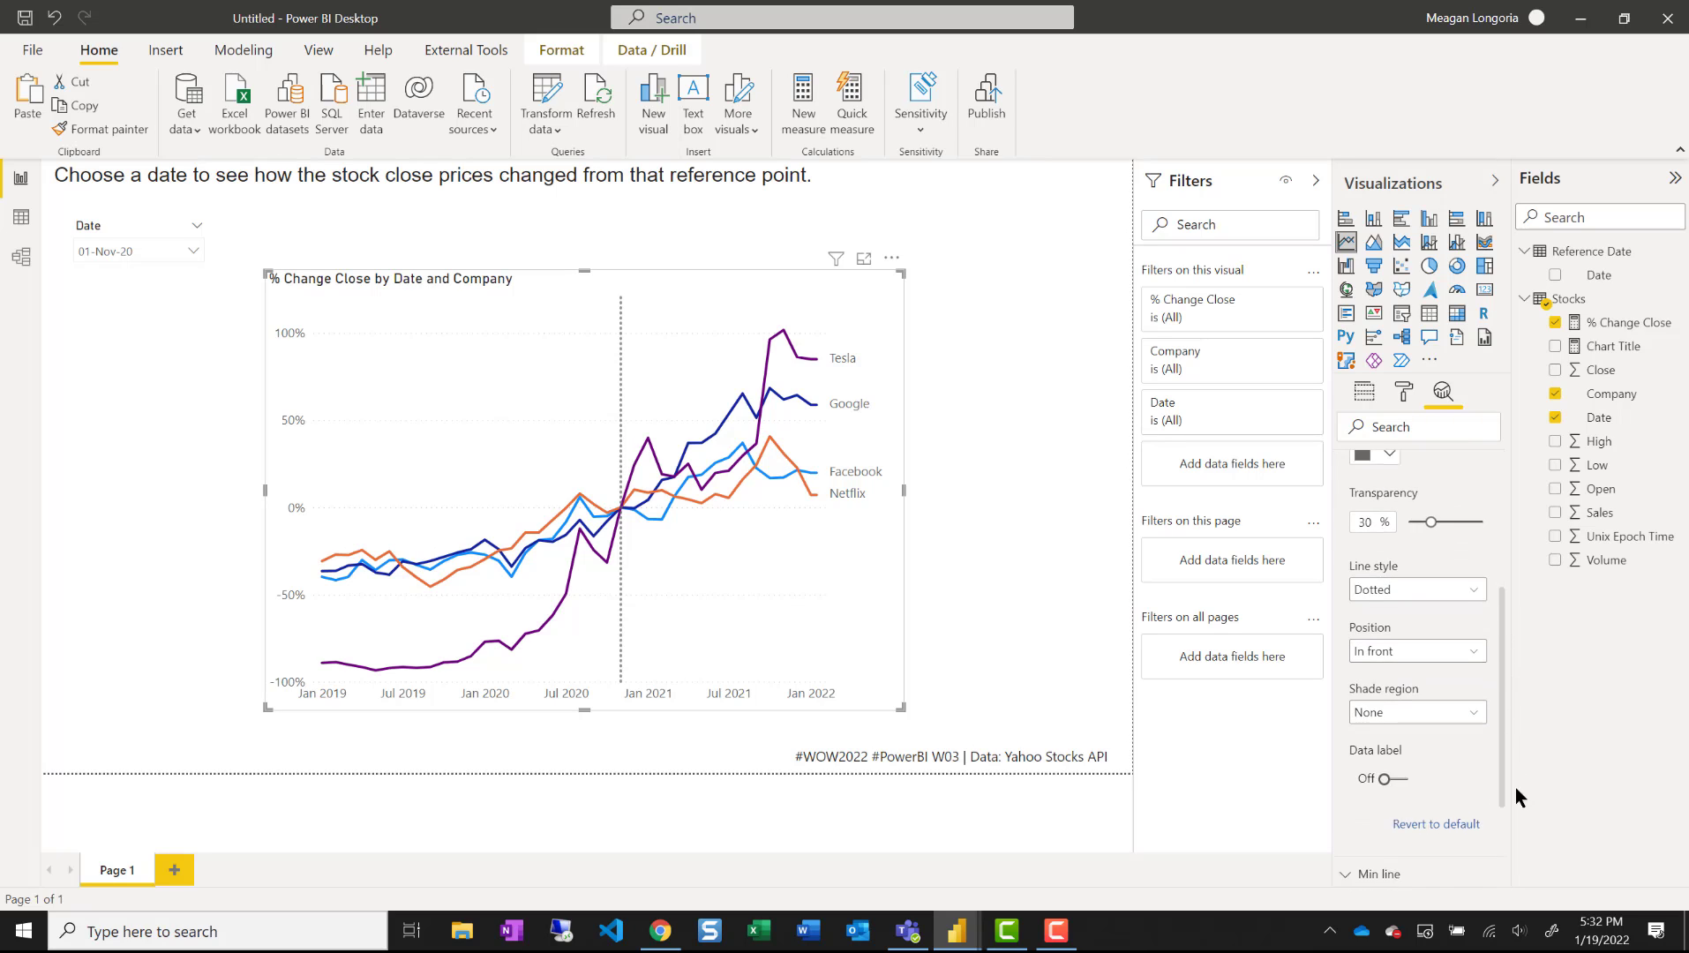
# - Turn on the reference line's data label and color it dark grey
pyautogui.click(1392, 704)
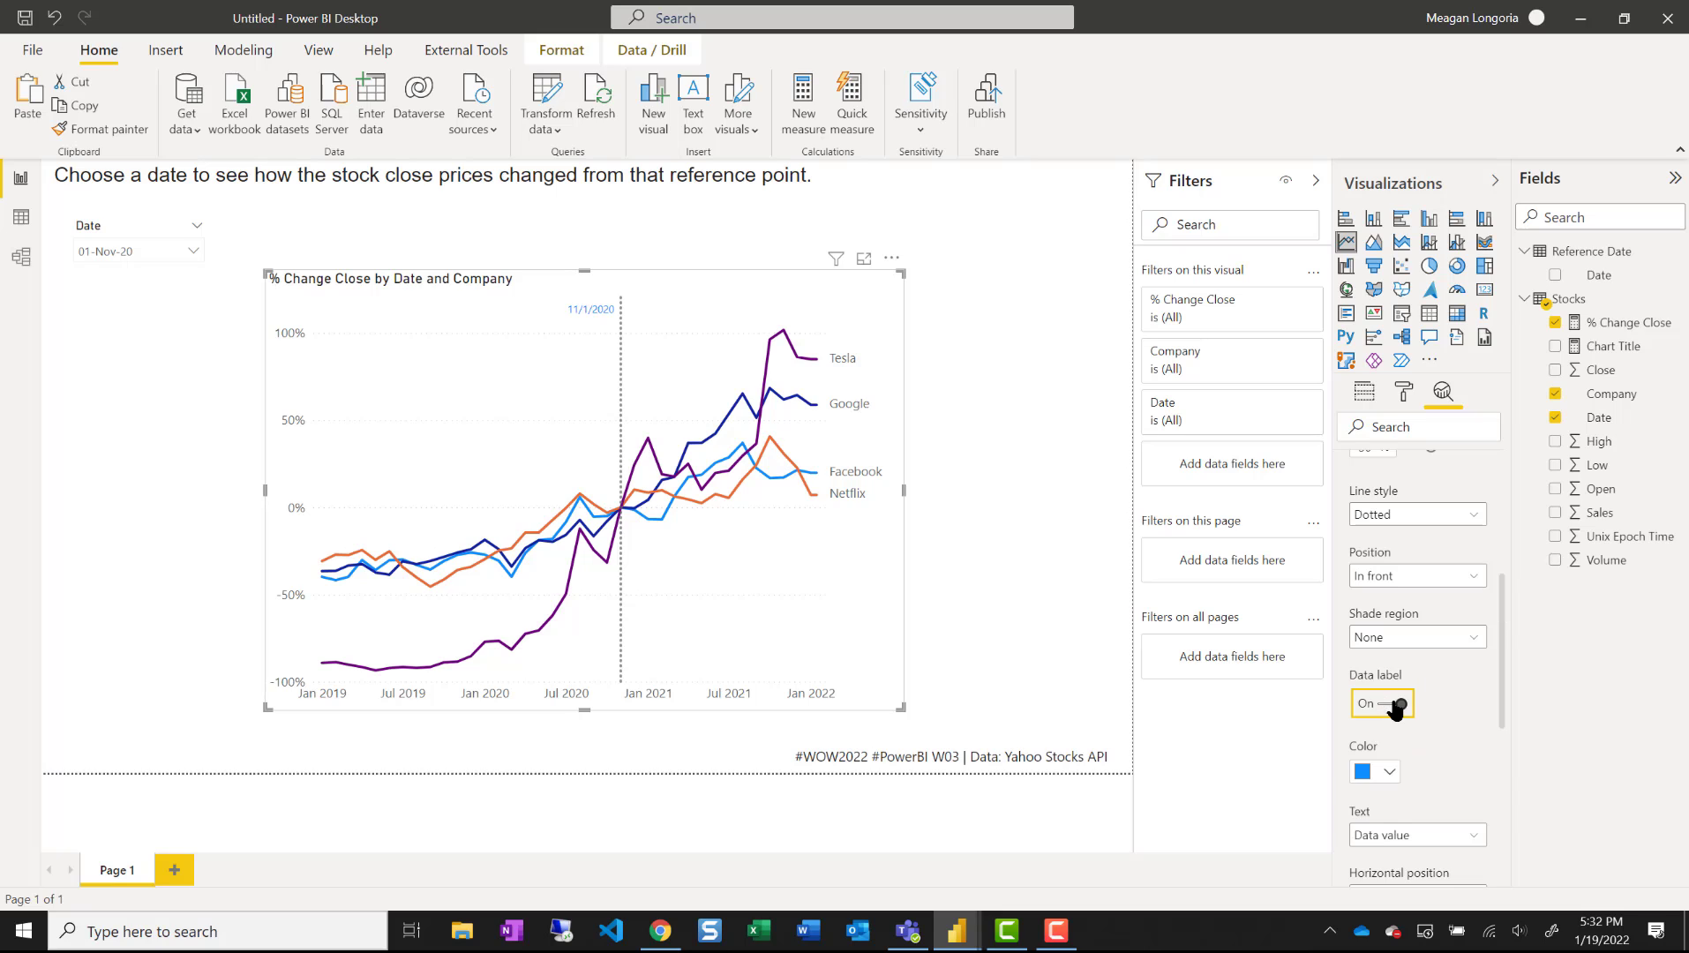
pyautogui.click(1388, 779)
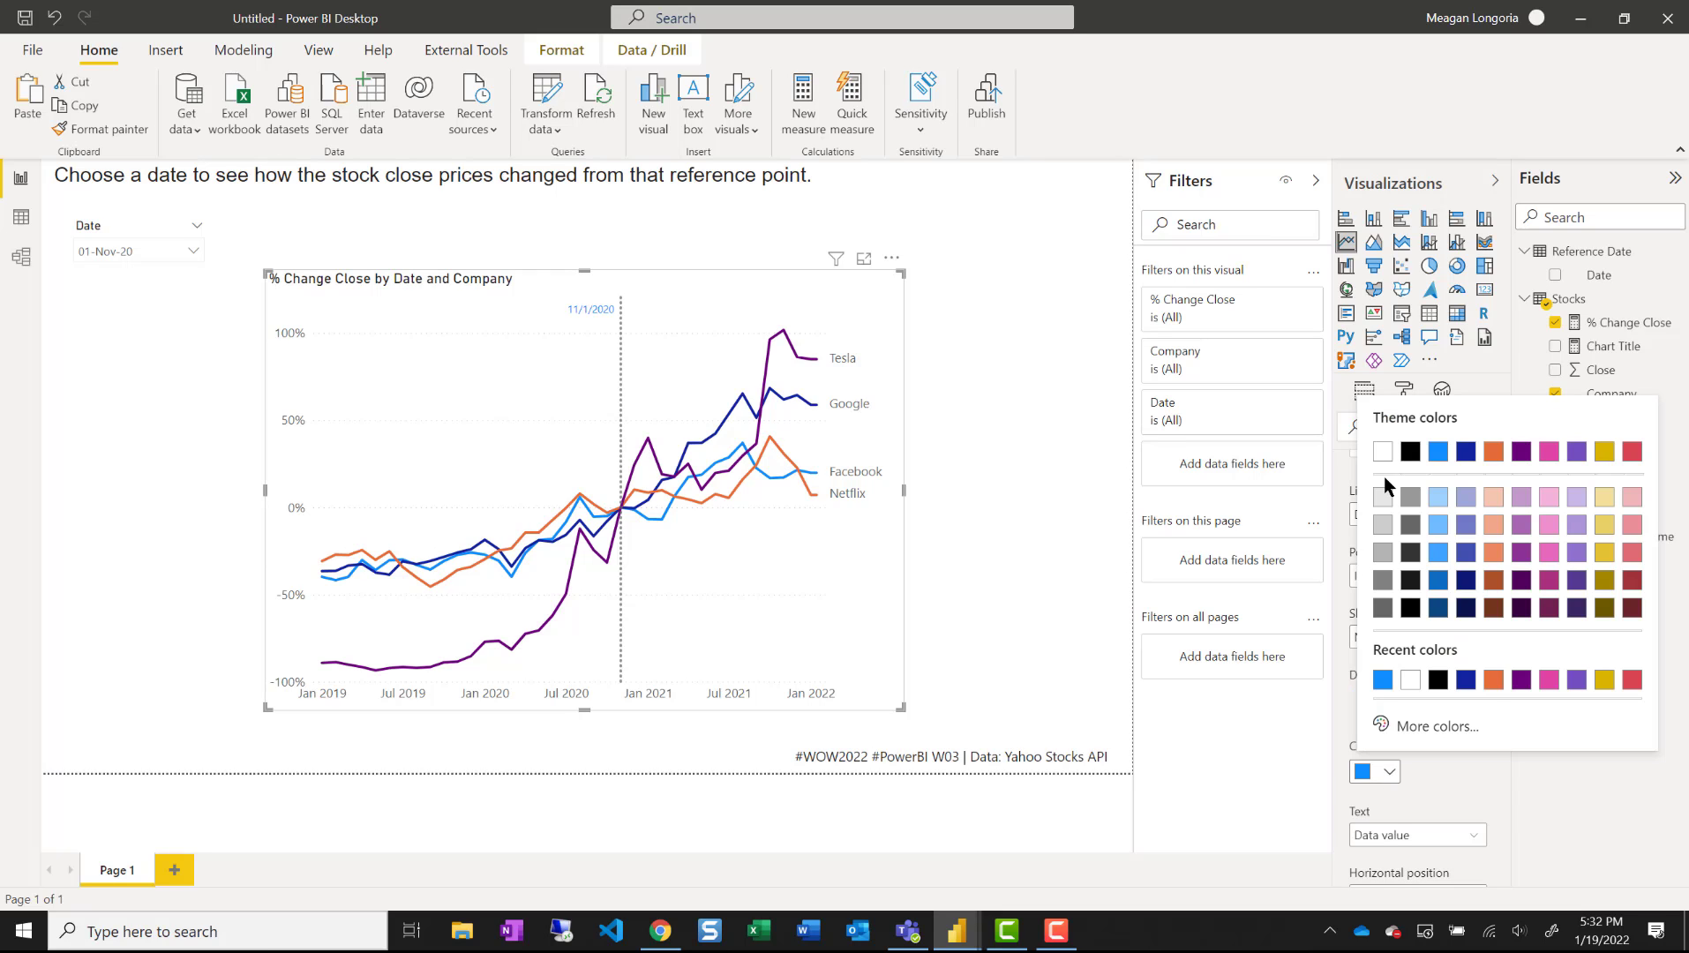
pyautogui.click(1410, 553)
pyautogui.click(1571, 796)
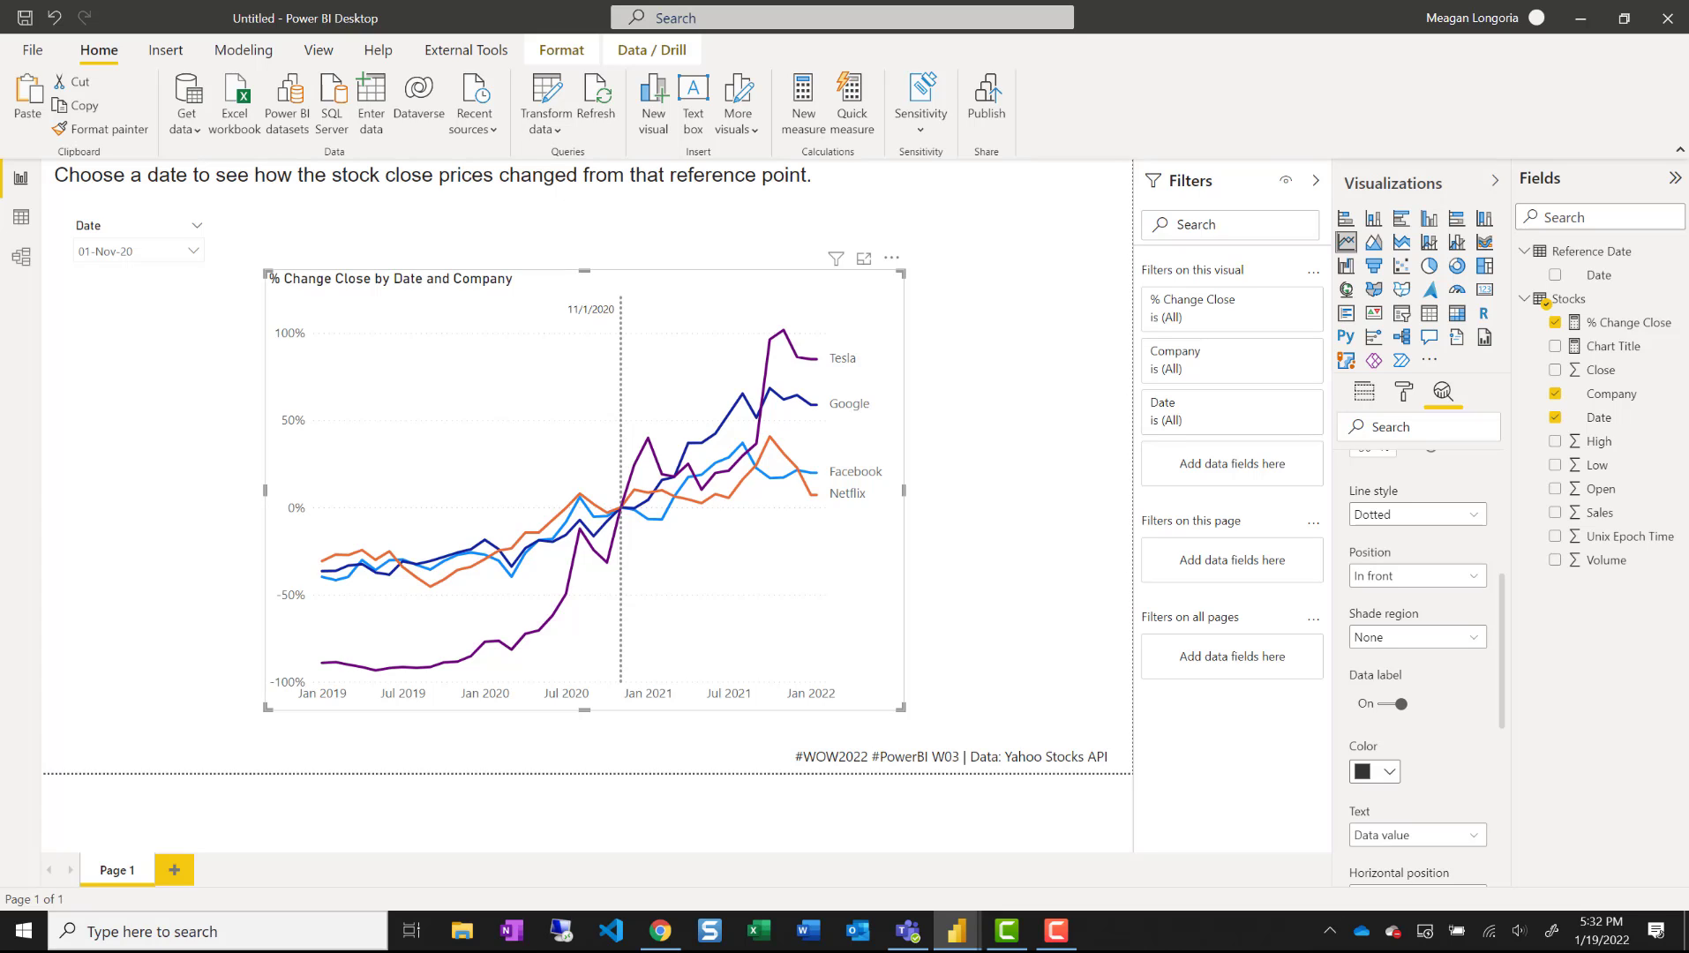
pyautogui.press('F10')
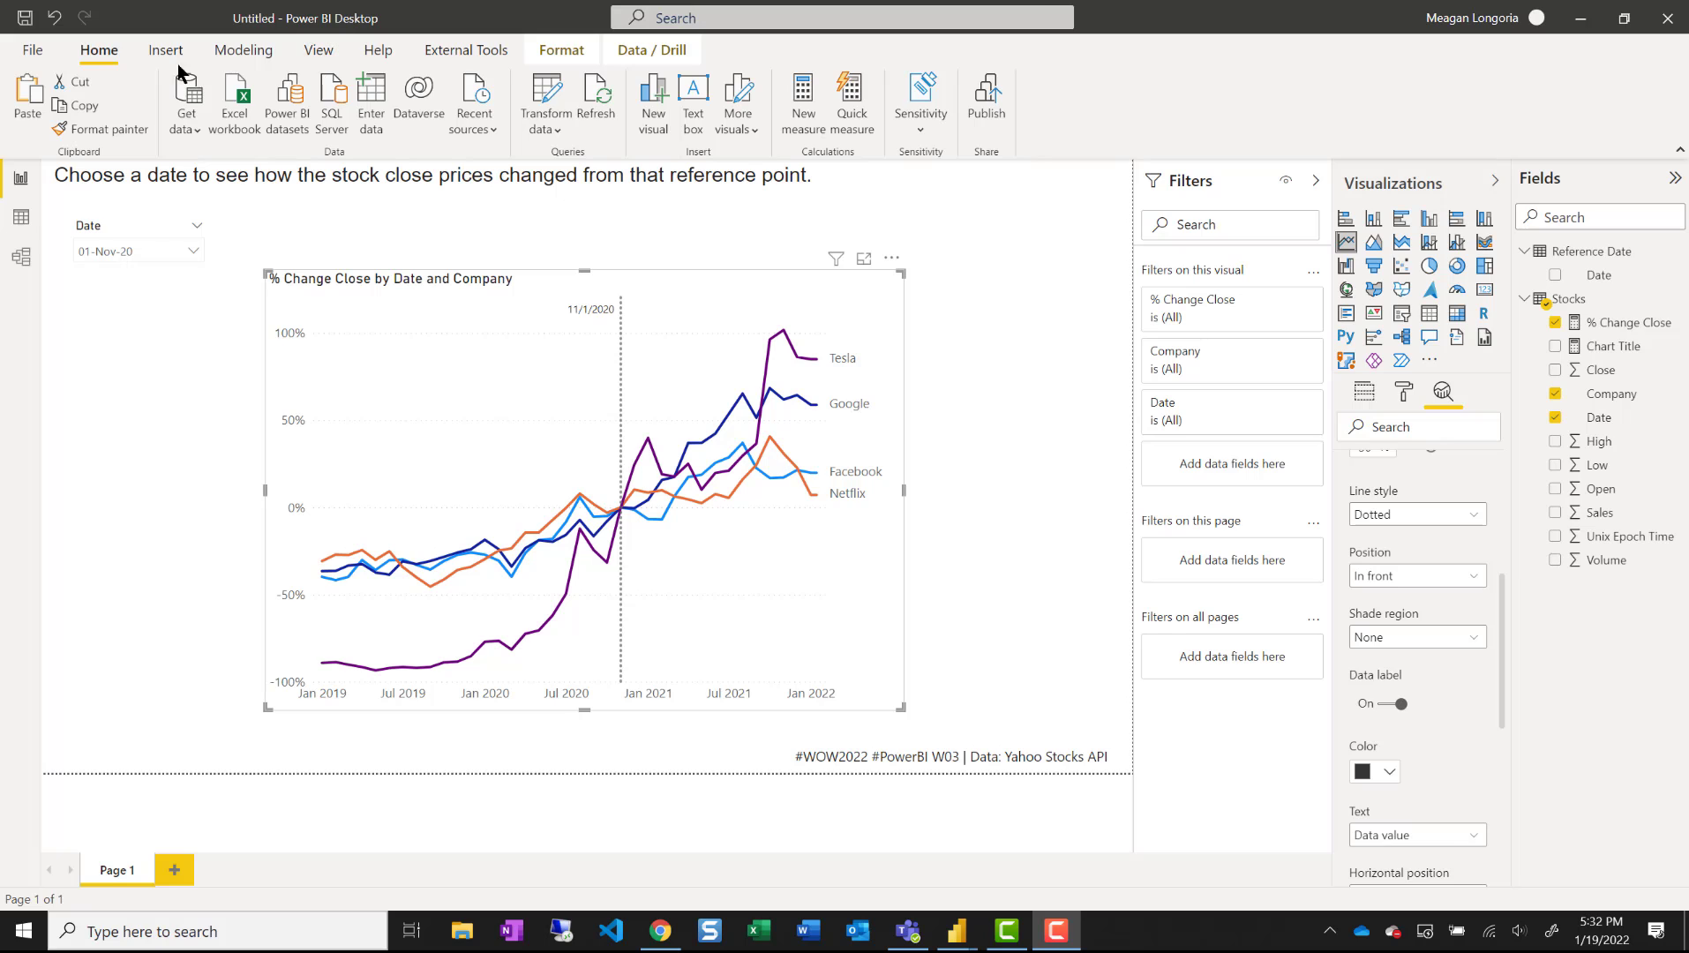
# - Customize the current theme, setting the general text and title fonts to Arial
pyautogui.click(320, 50)
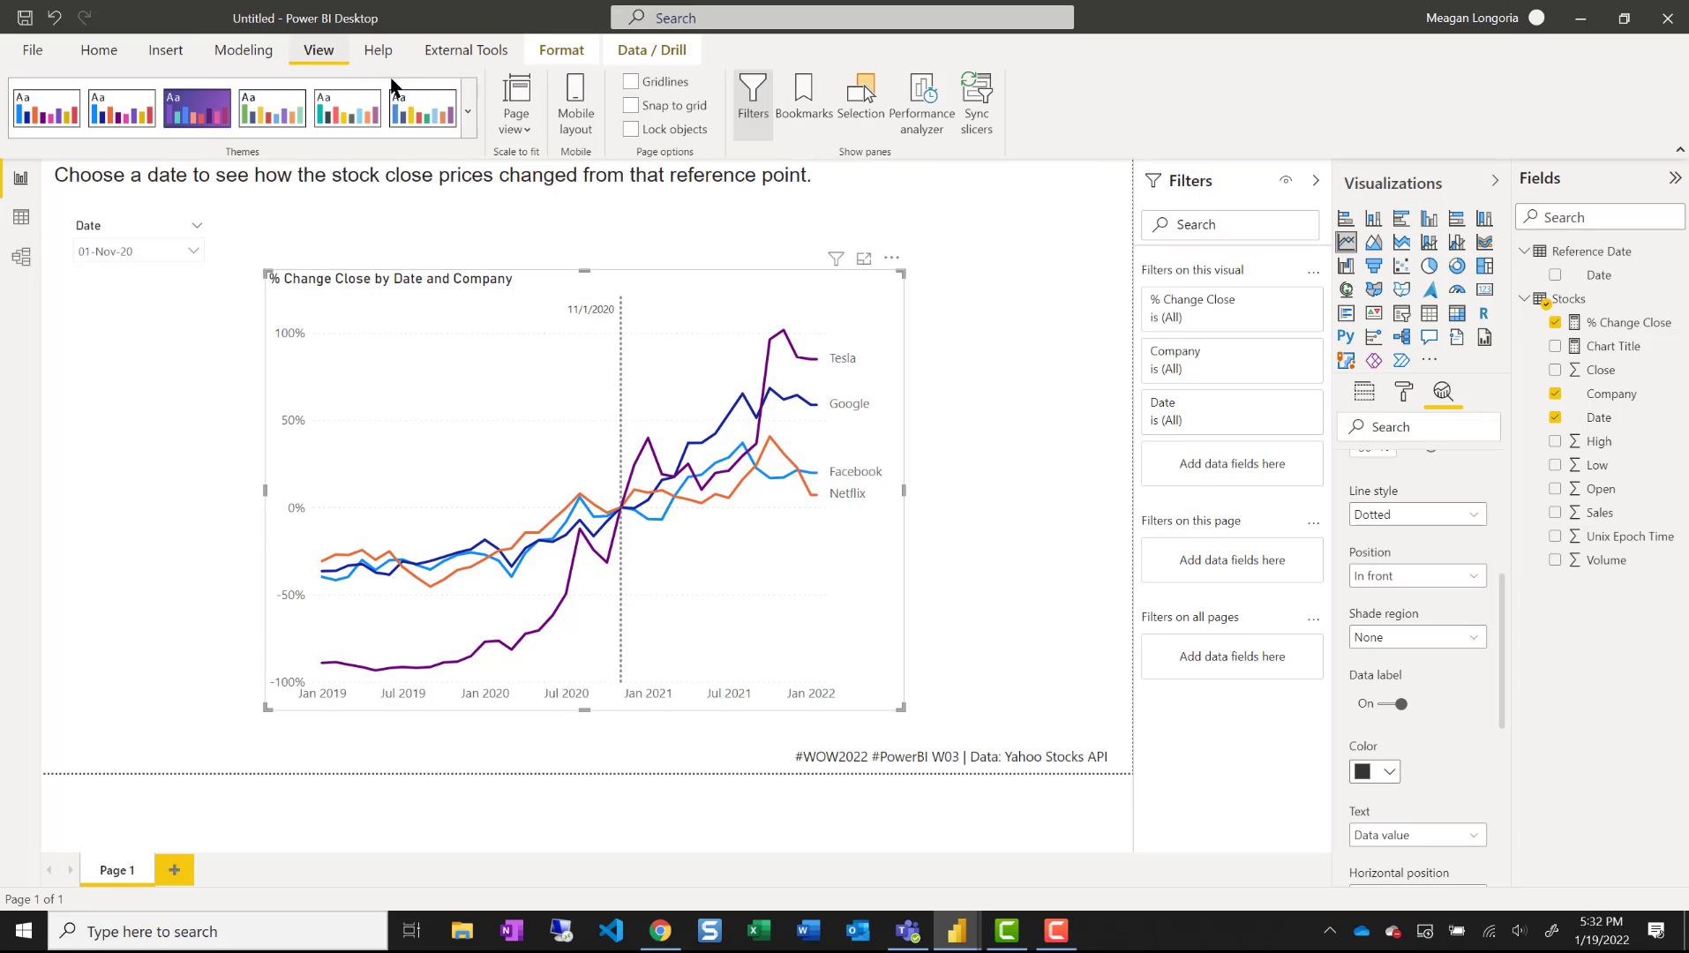
pyautogui.click(467, 115)
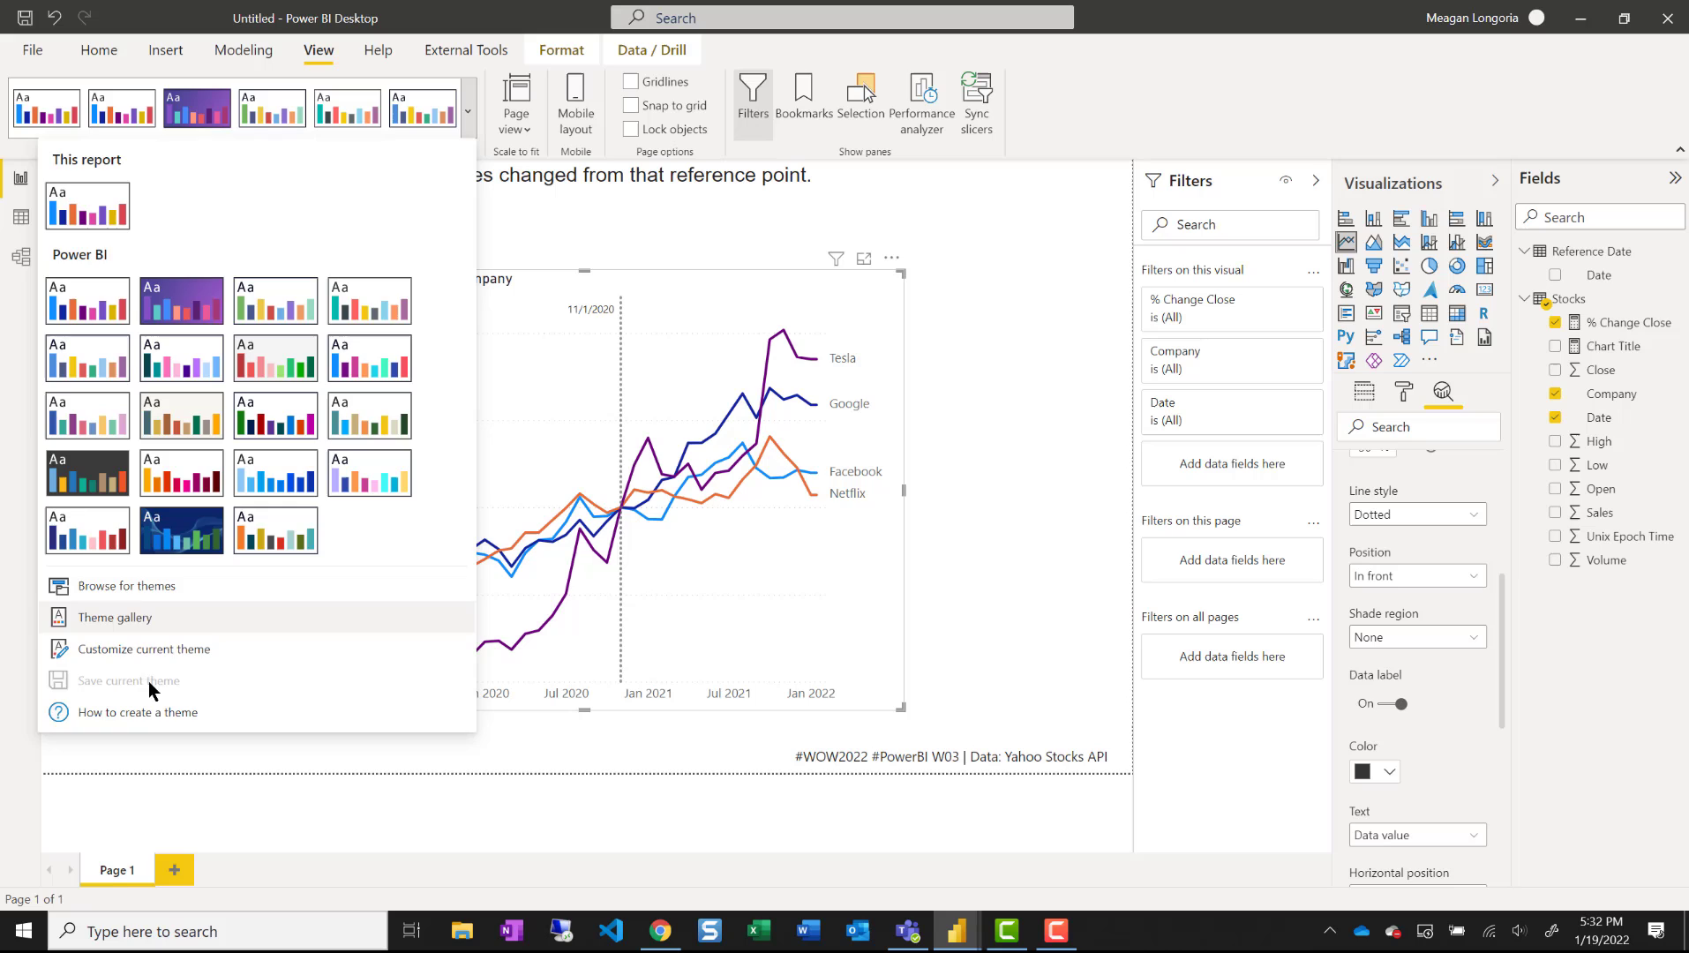
pyautogui.click(163, 654)
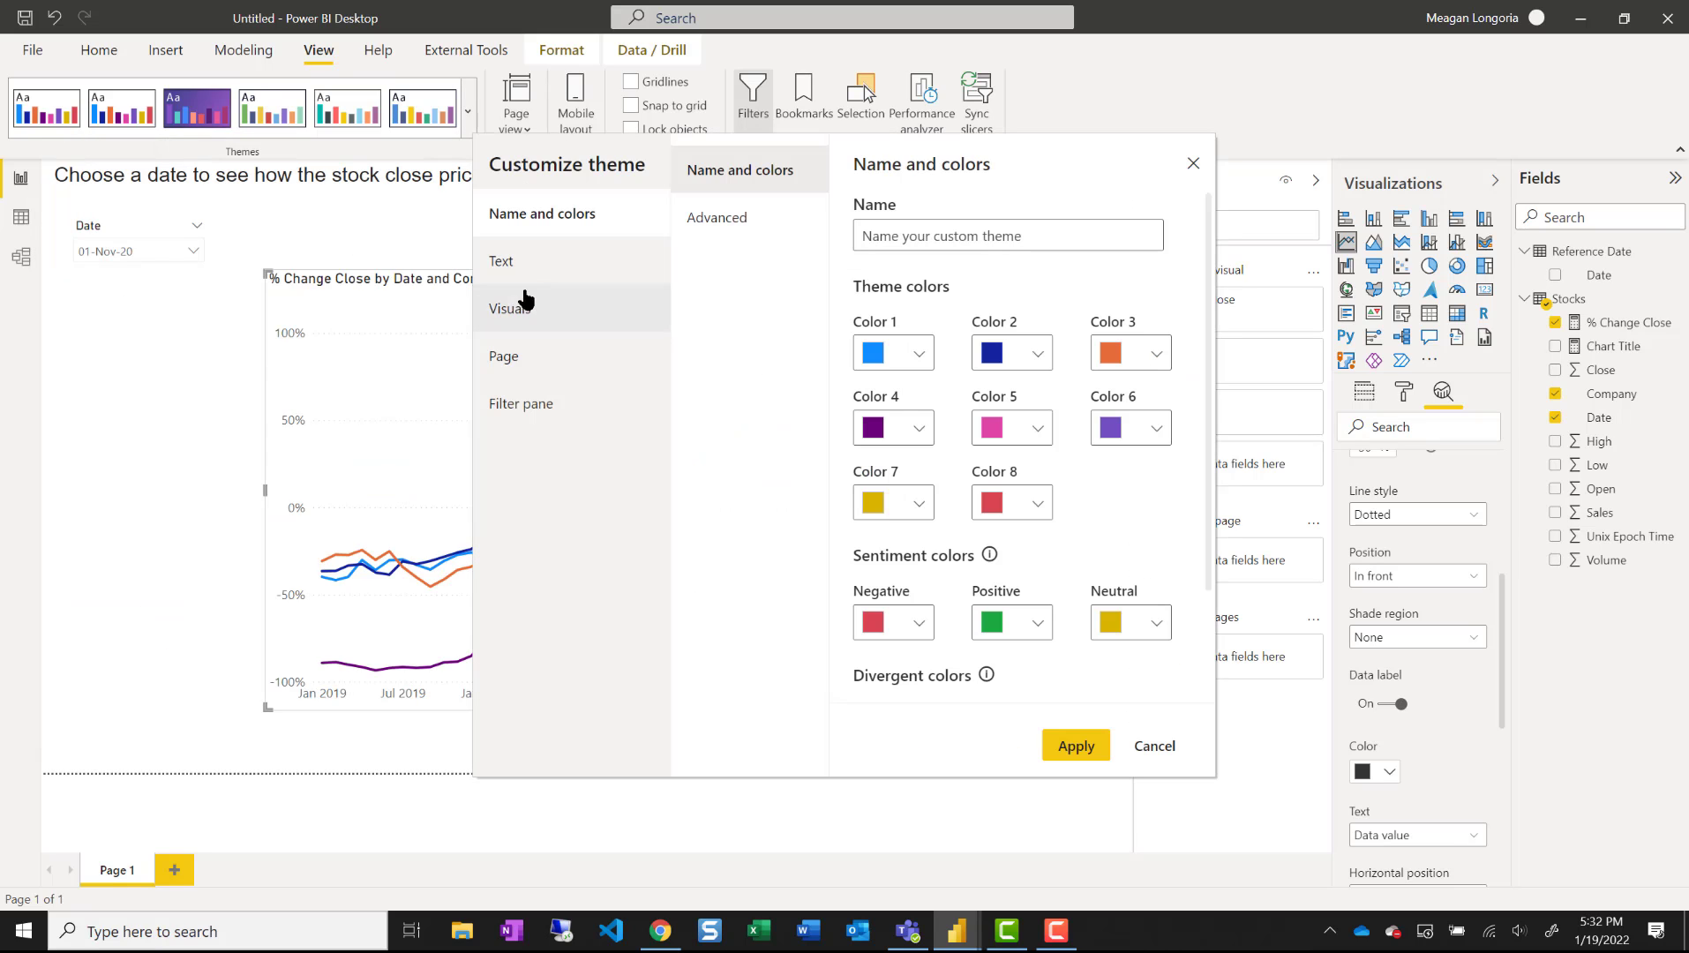
pyautogui.click(567, 270)
pyautogui.click(983, 291)
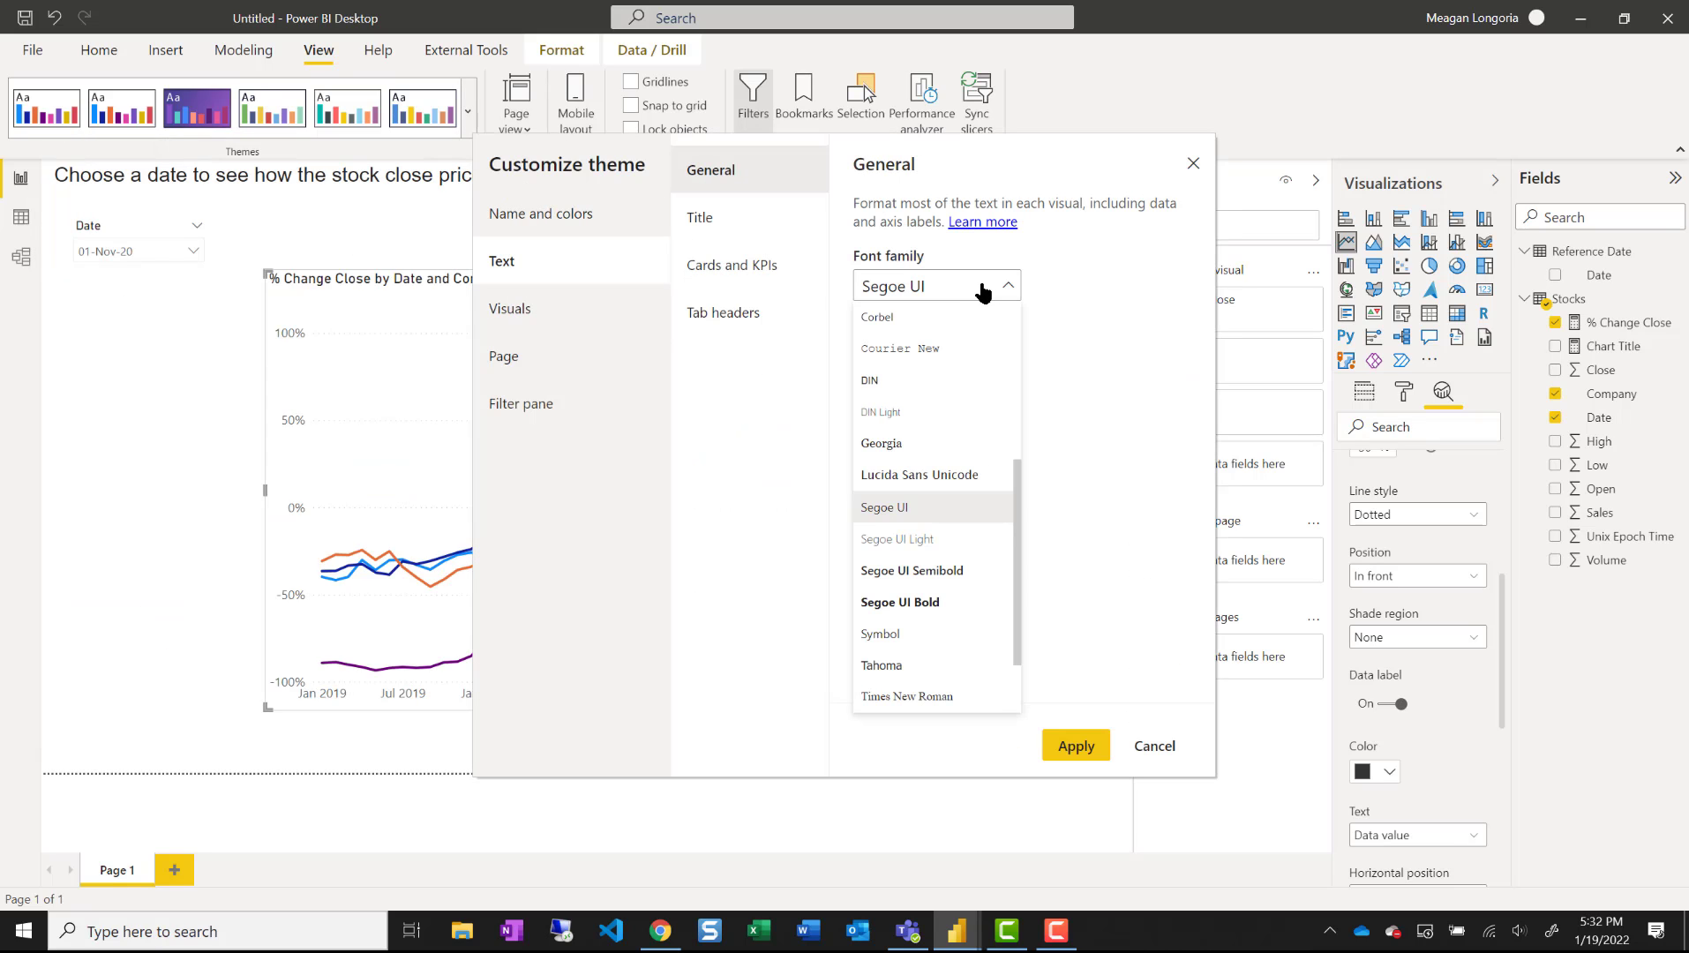
pyautogui.scroll(5, 975, 348)
pyautogui.click(914, 316)
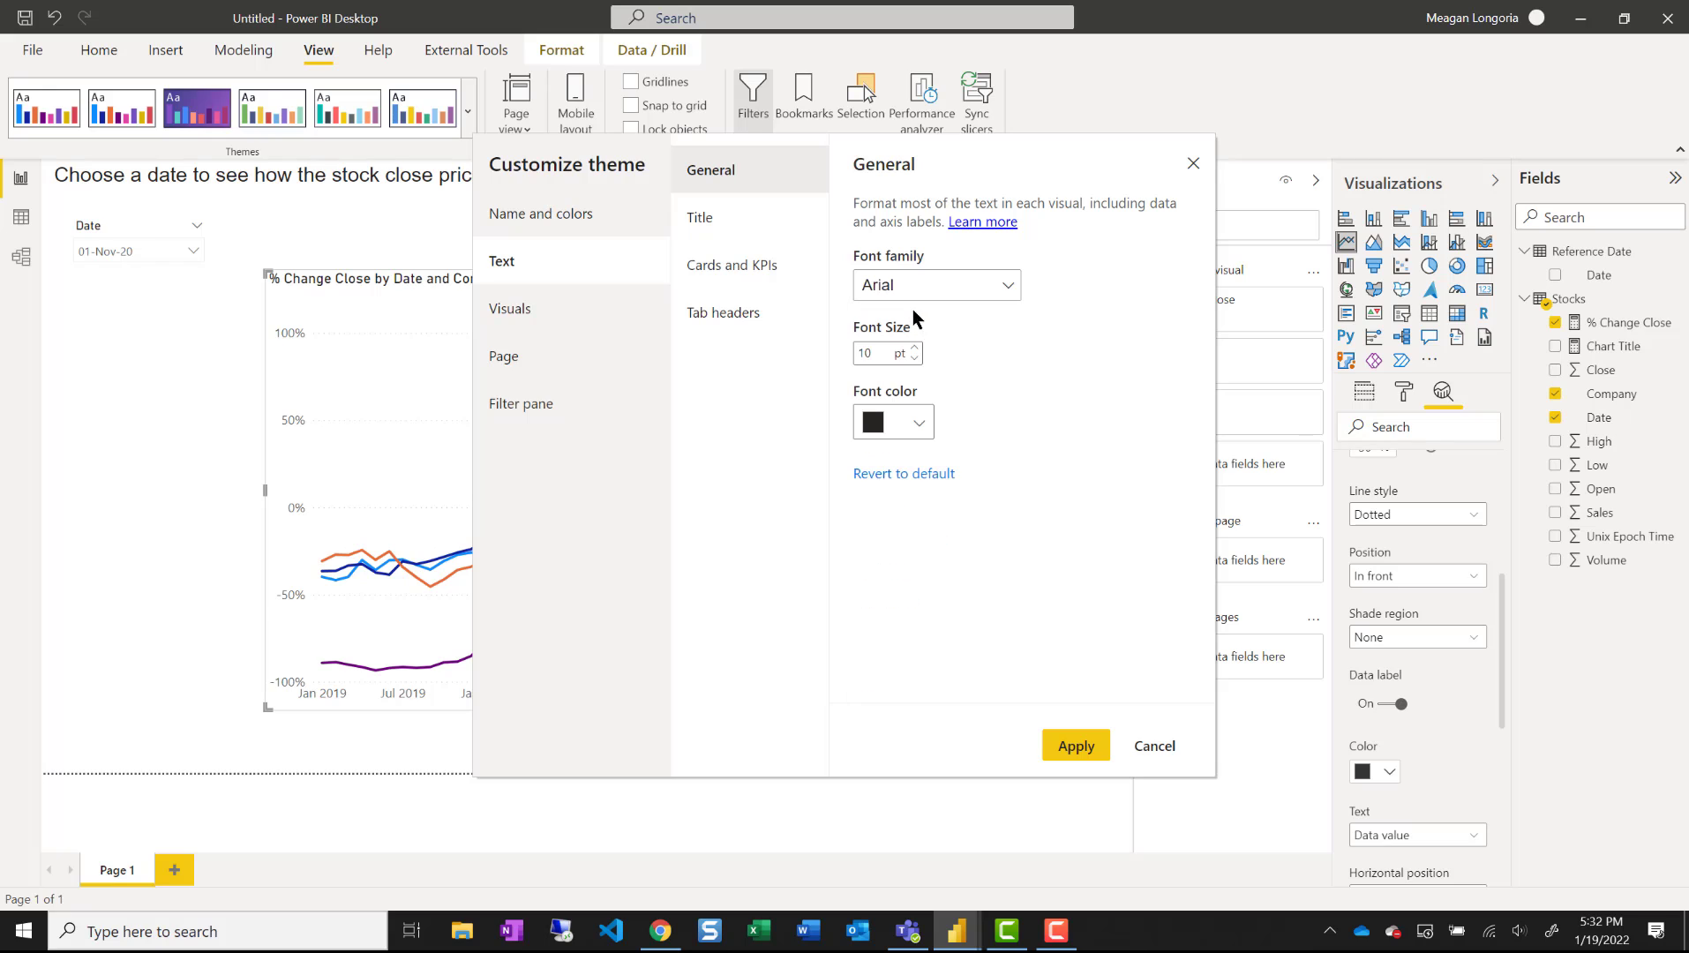
pyautogui.click(700, 218)
pyautogui.click(914, 283)
pyautogui.click(893, 304)
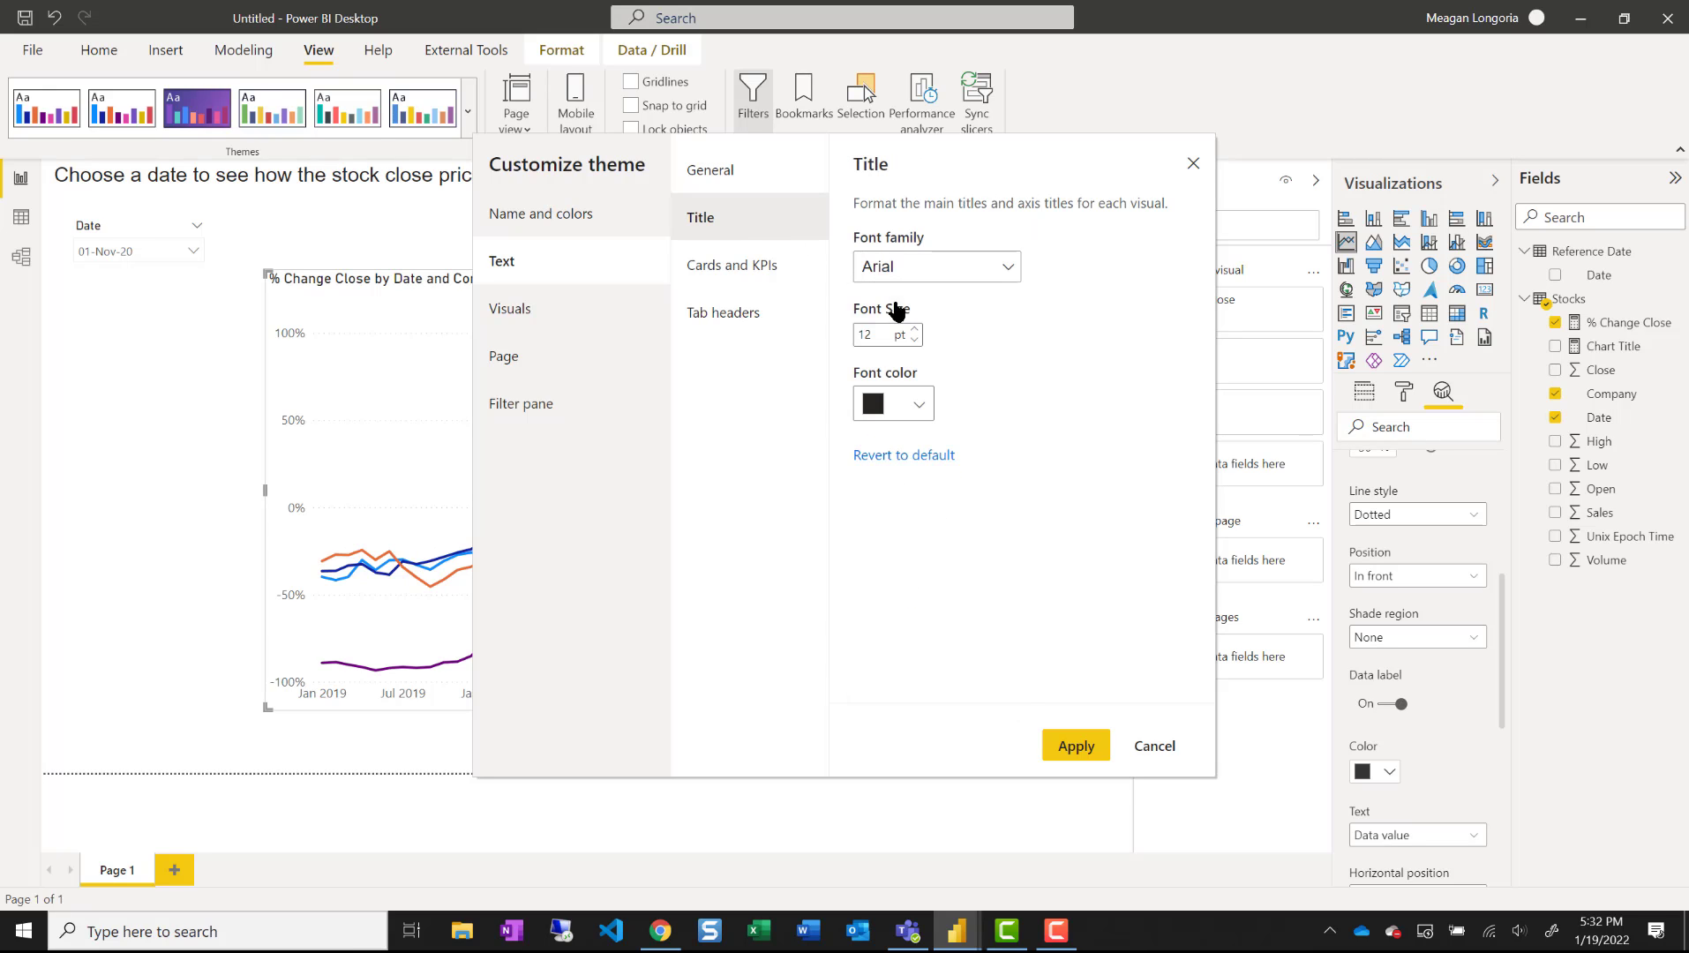
# - Set the Cards and KPIs and tab header fonts to Arial as well
pyautogui.click(764, 275)
pyautogui.click(899, 276)
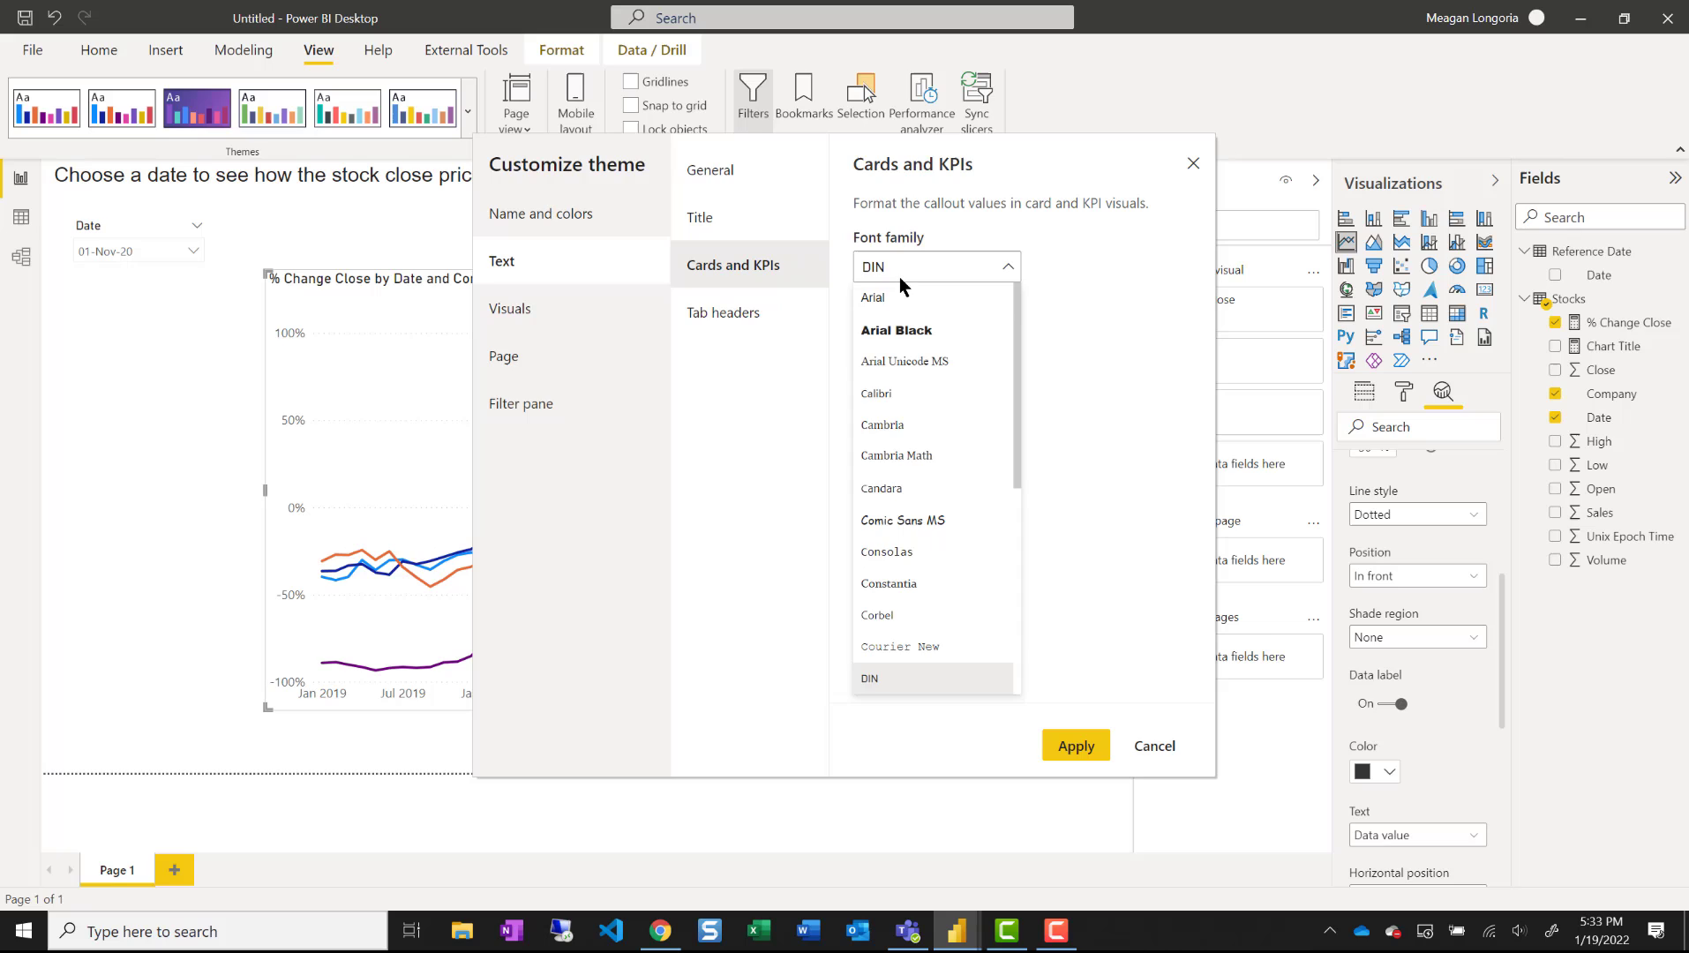
pyautogui.click(891, 303)
pyautogui.click(761, 312)
pyautogui.click(938, 268)
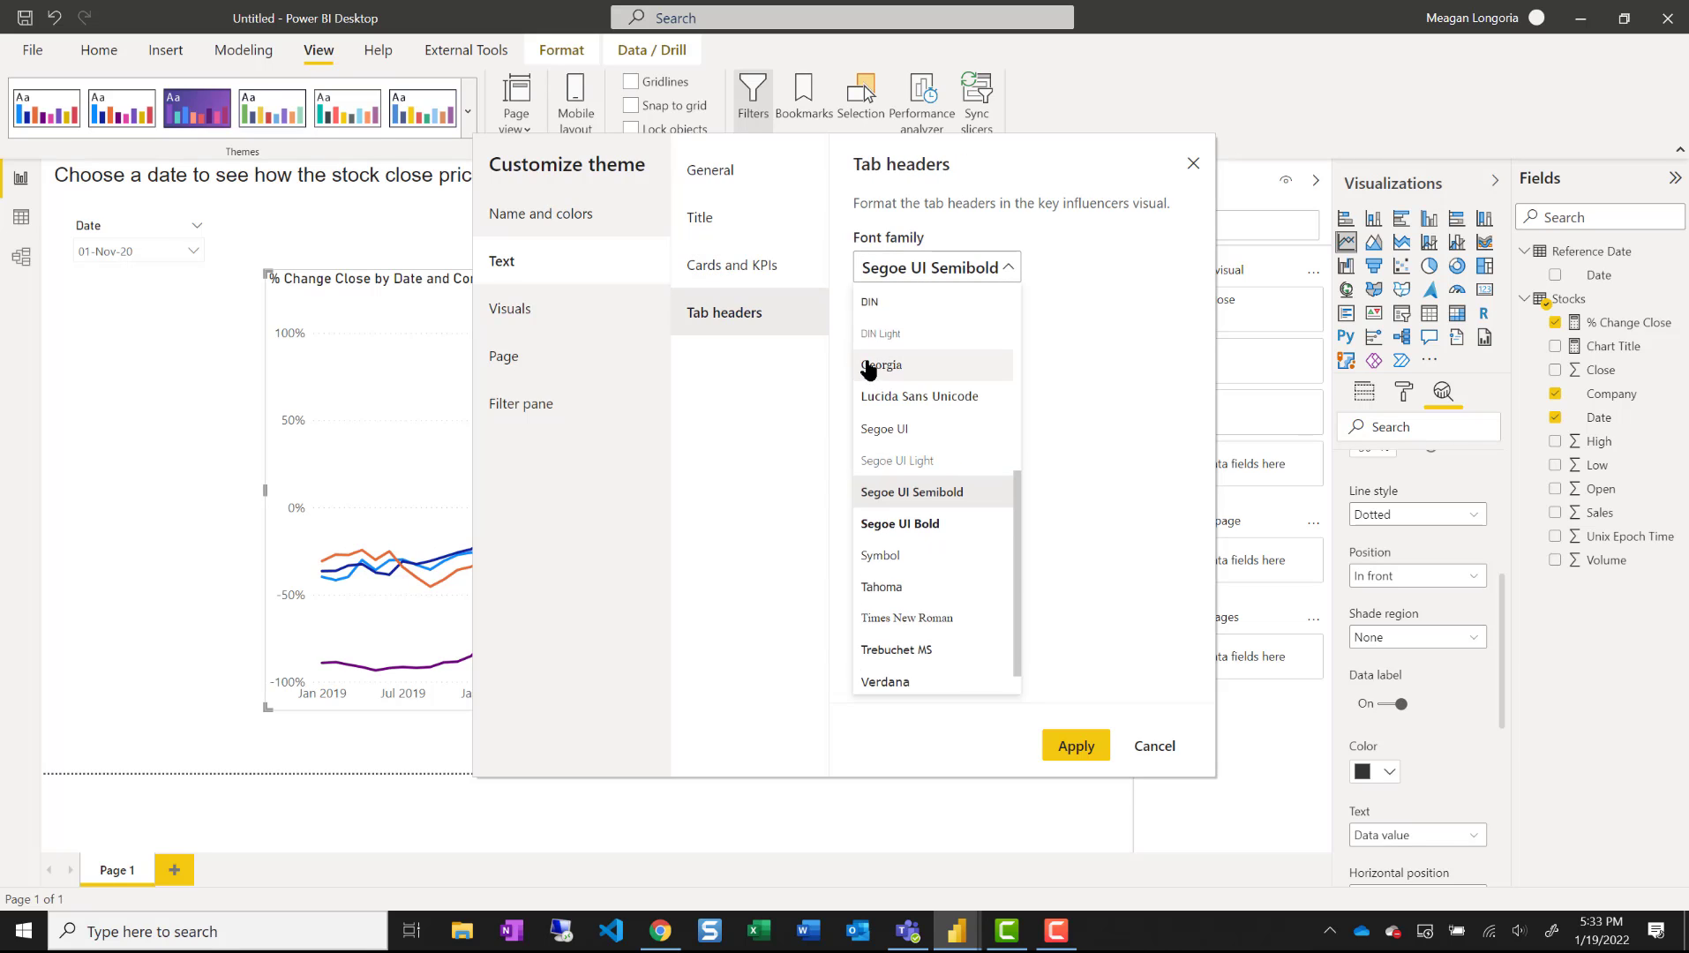
pyautogui.scroll(5, 896, 305)
pyautogui.click(893, 303)
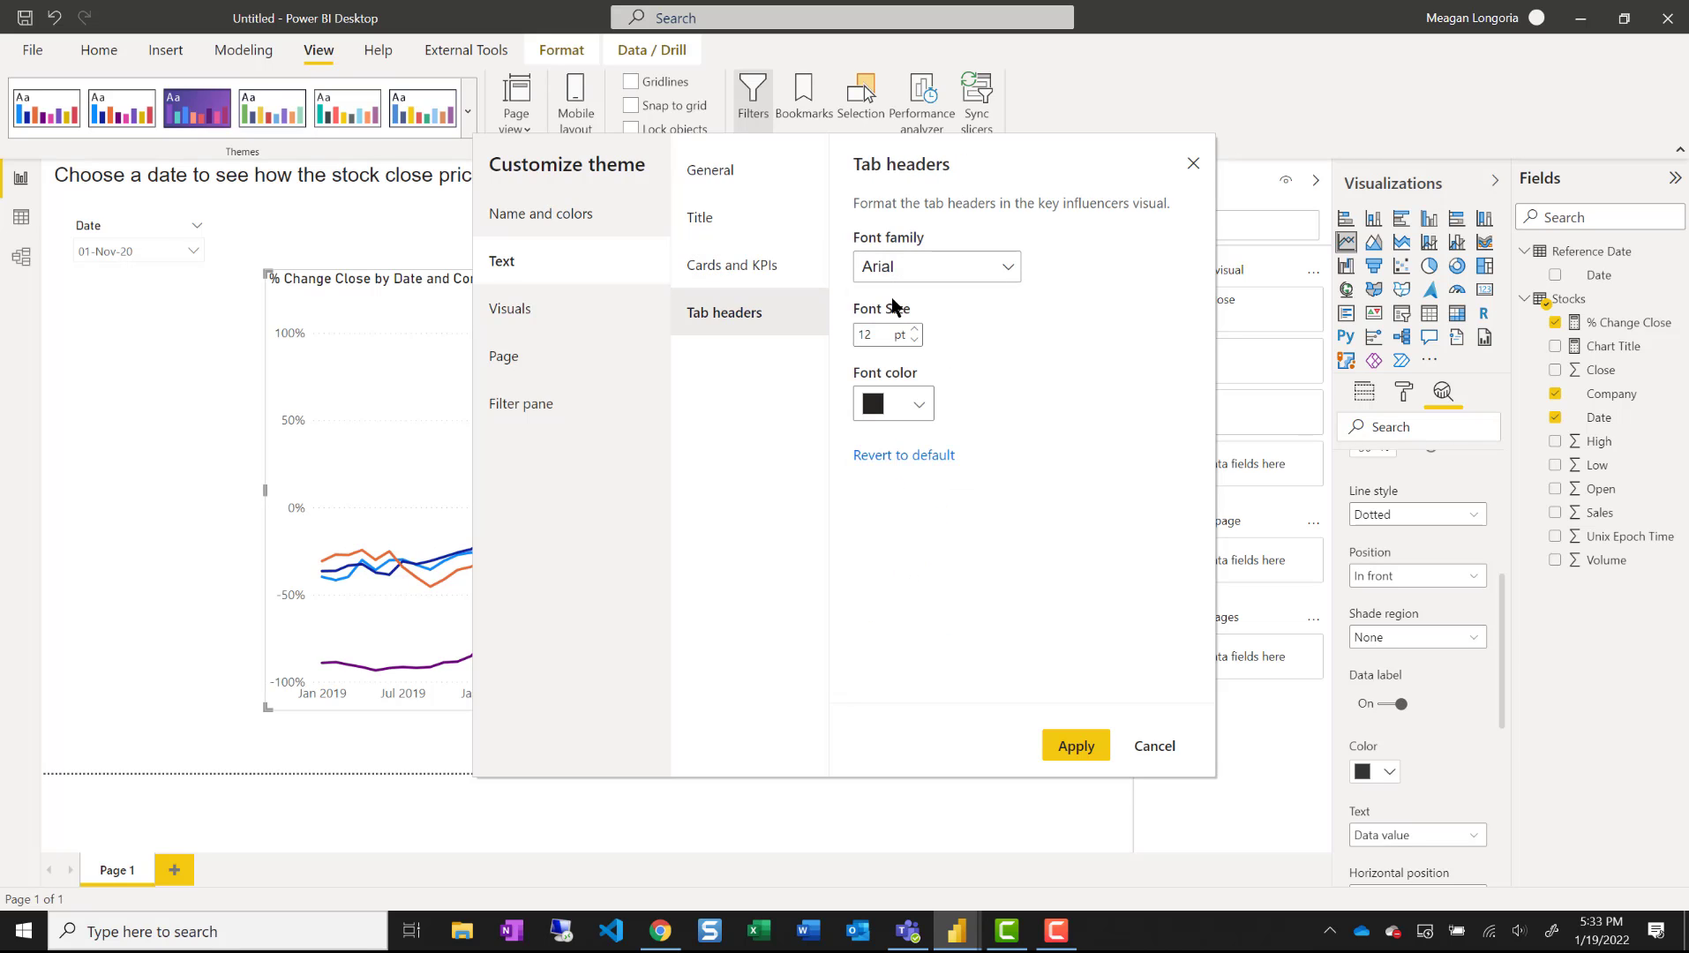
# - Make visual backgrounds 100% transparent and apply the customized theme
pyautogui.click(541, 320)
pyautogui.click(748, 222)
pyautogui.click(716, 174)
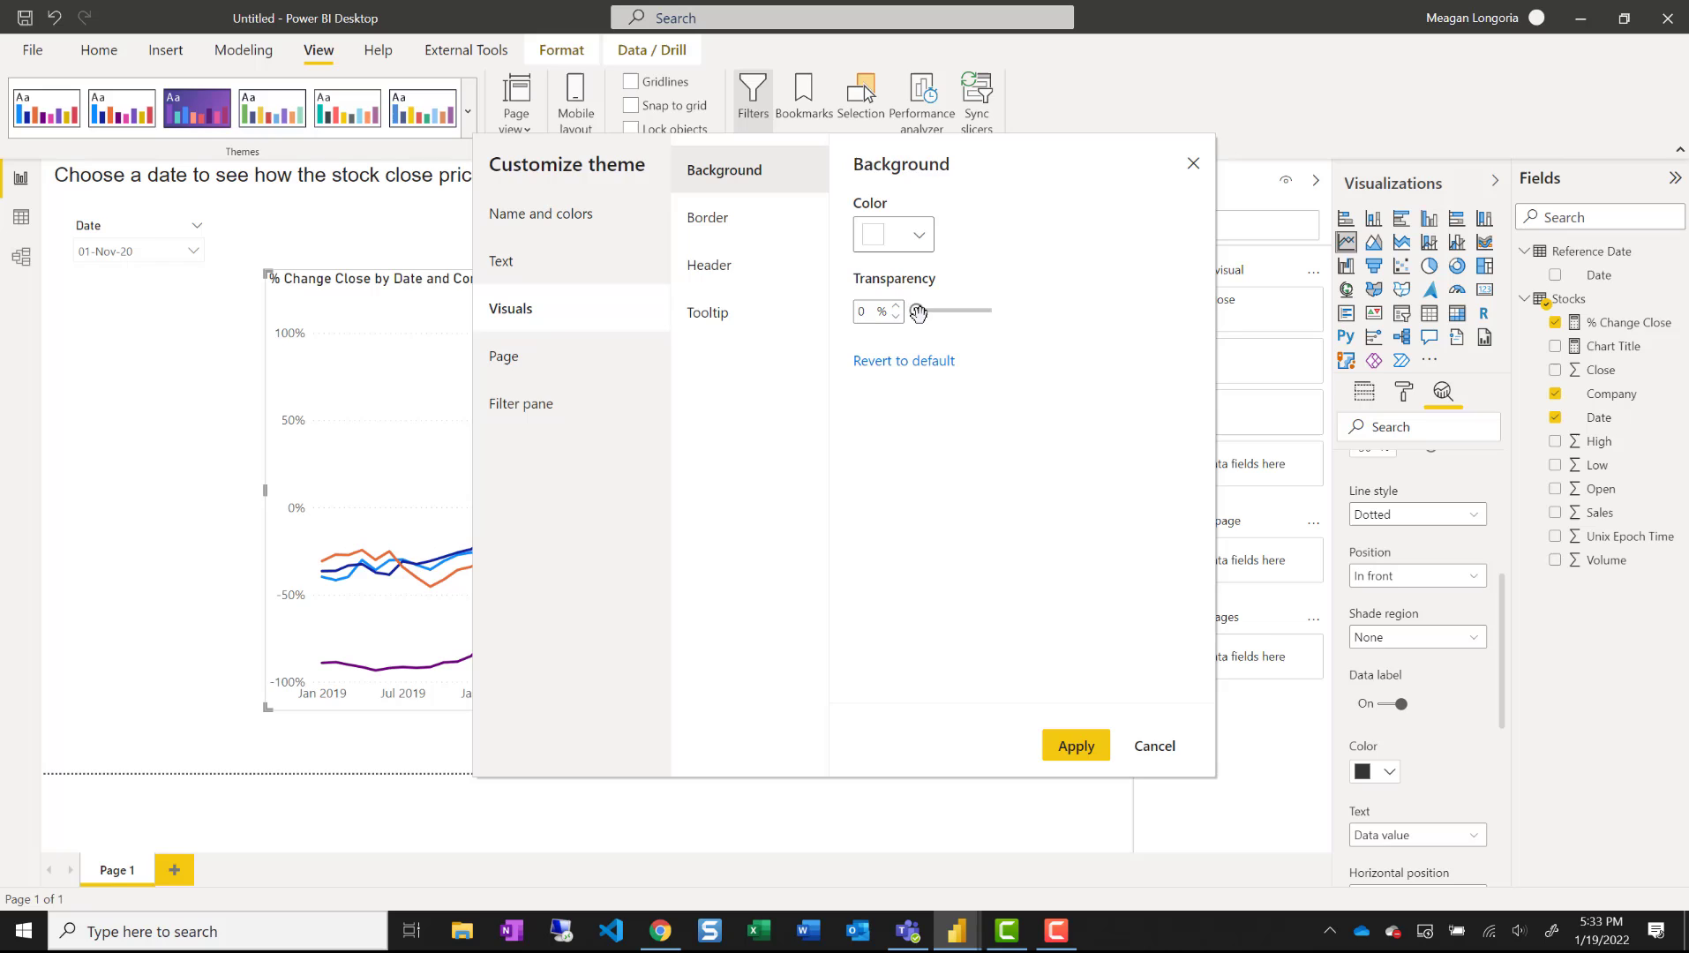
pyautogui.moveTo(919, 310); pyautogui.dragTo(1064, 323)
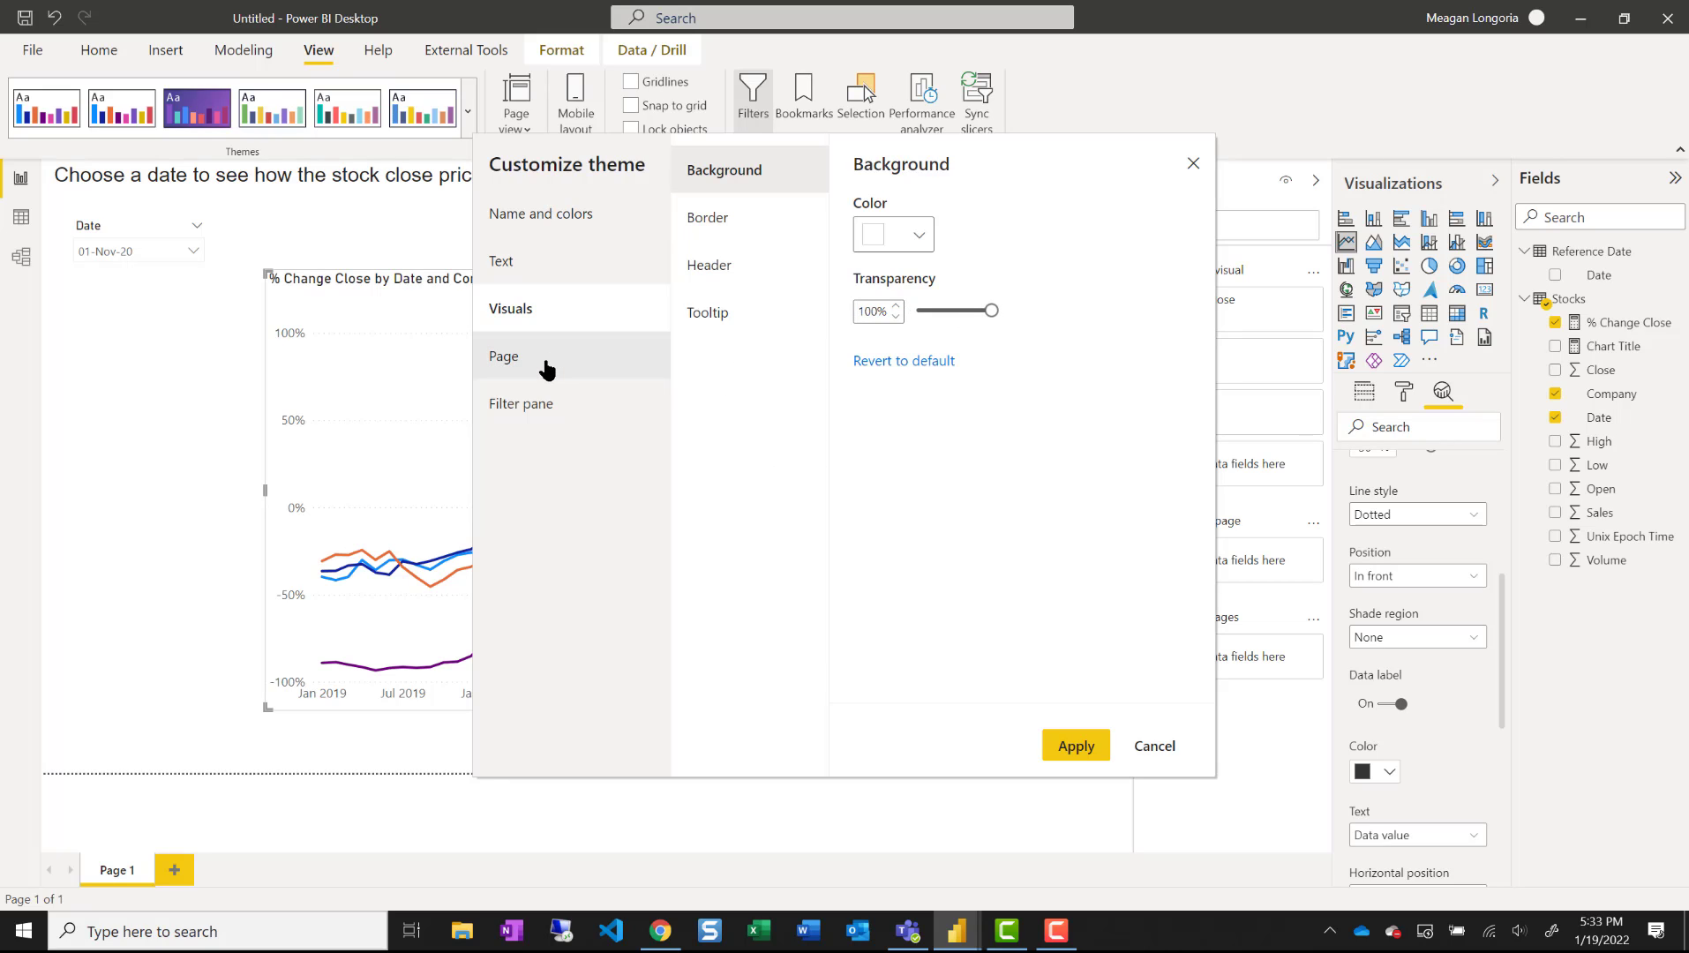
pyautogui.click(1078, 748)
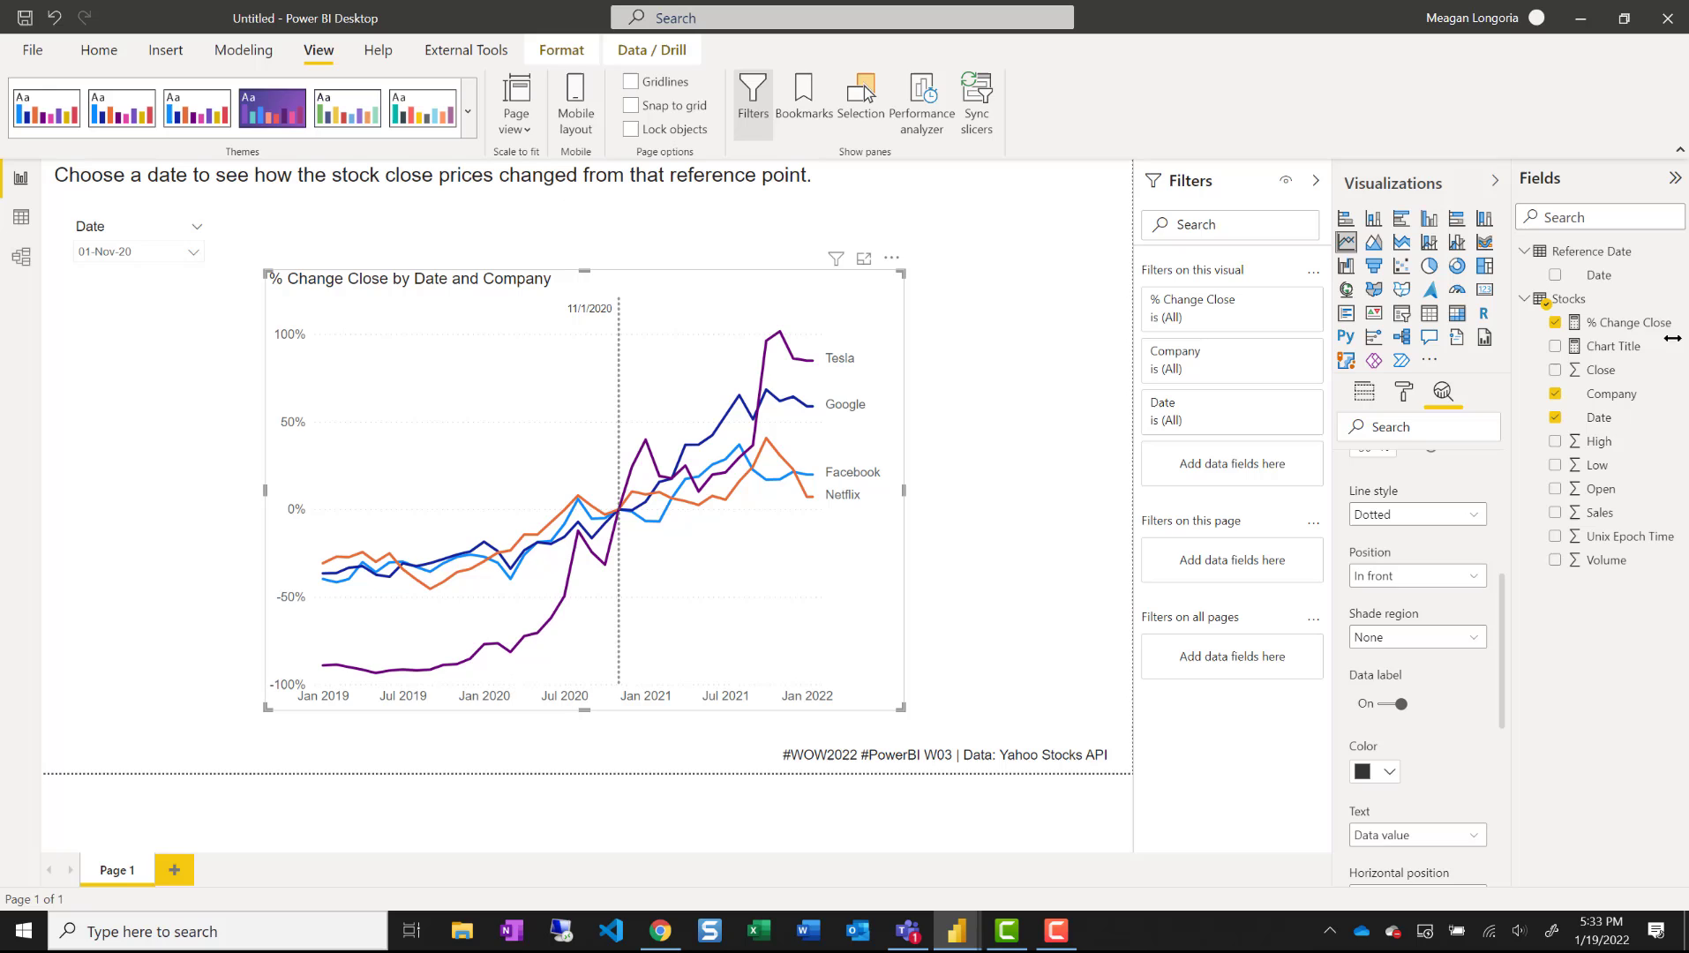
# - Give the report page a #FAF5F0 background colour at 0% transparency
pyautogui.click(997, 513)
pyautogui.click(1403, 393)
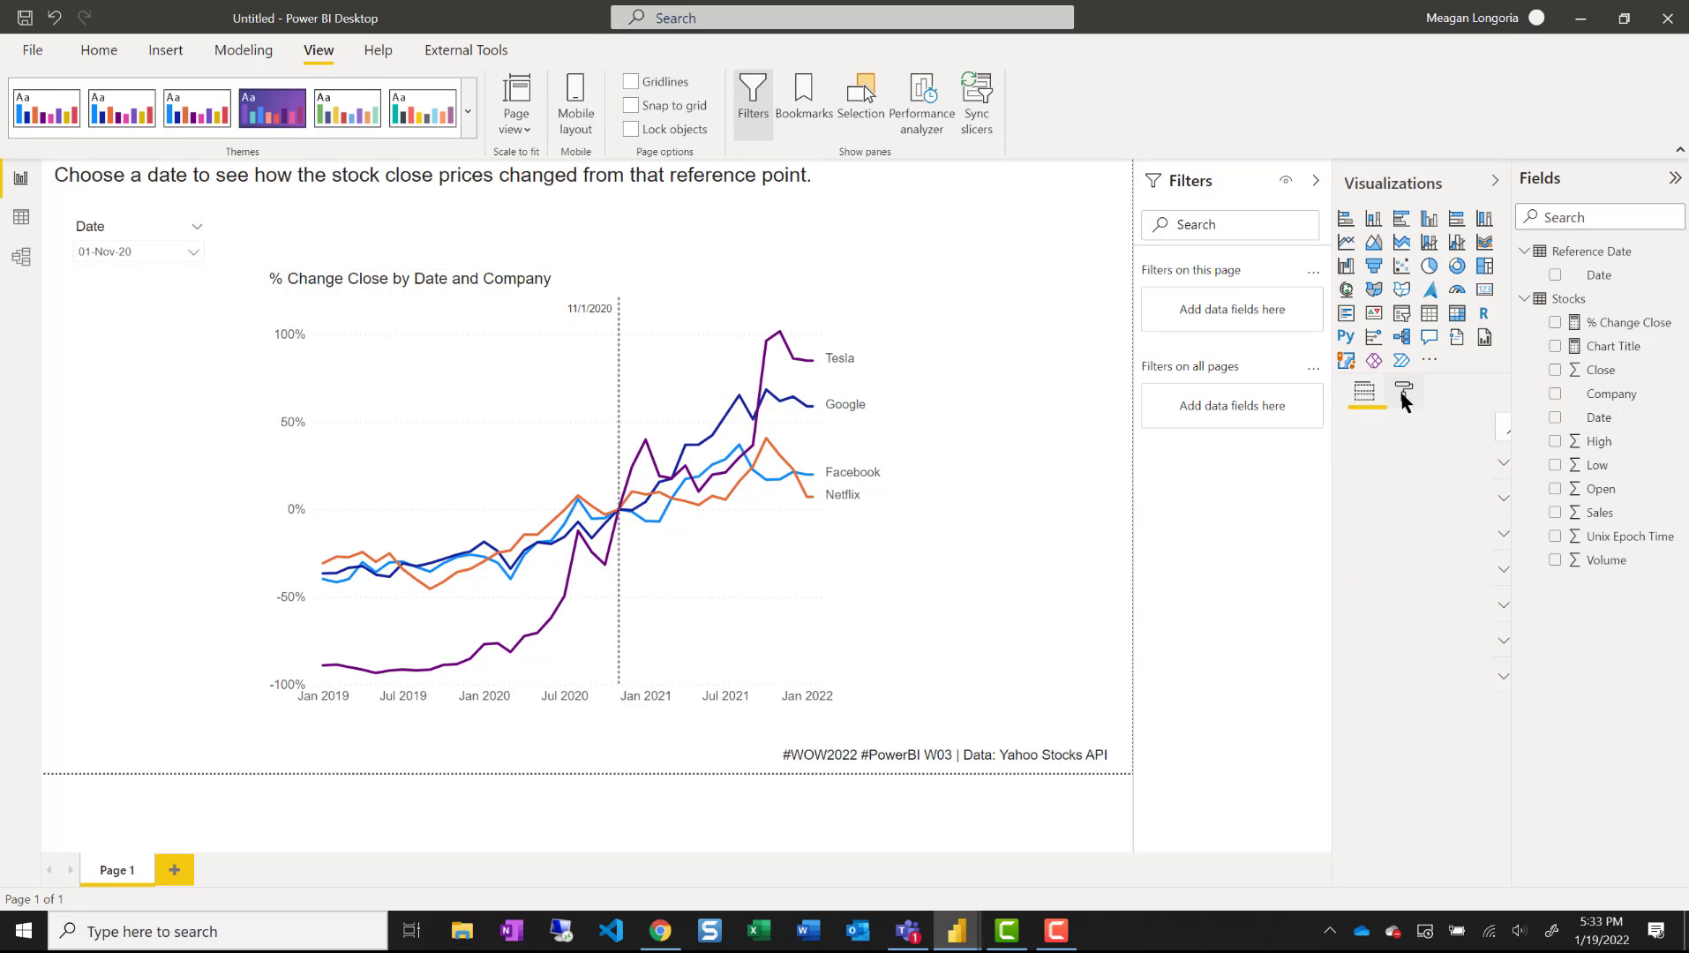
pyautogui.click(1403, 540)
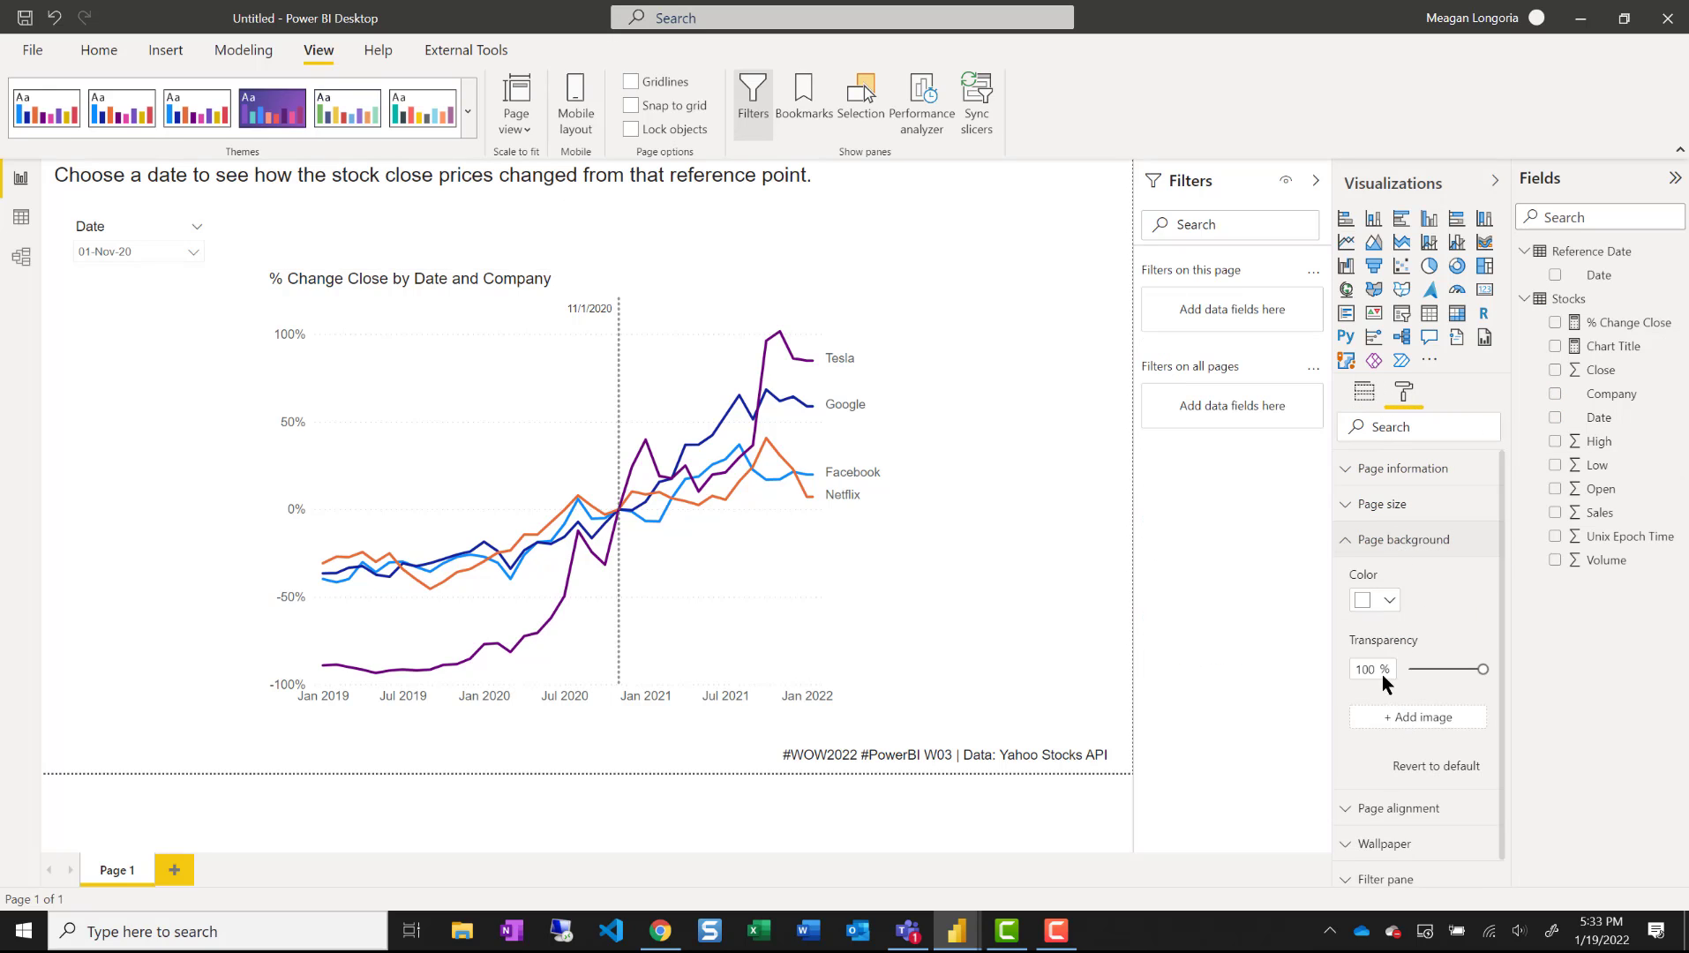
pyautogui.click(1373, 601)
pyautogui.click(1414, 555)
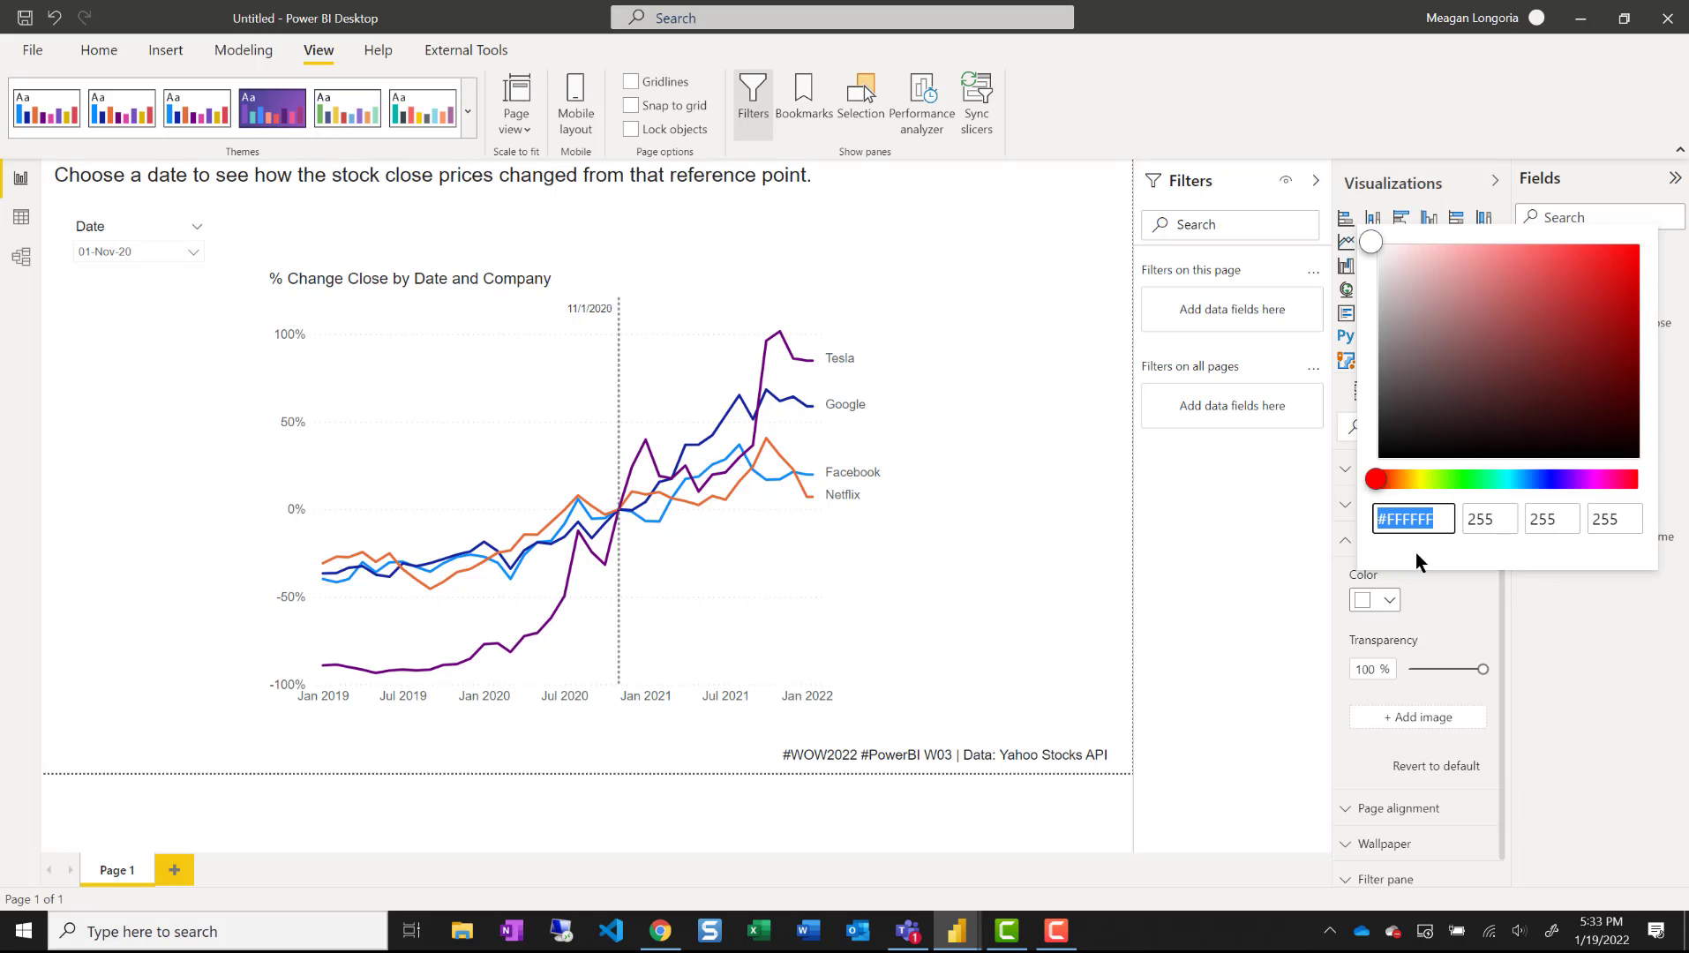
pyautogui.write('#FAF5F0')
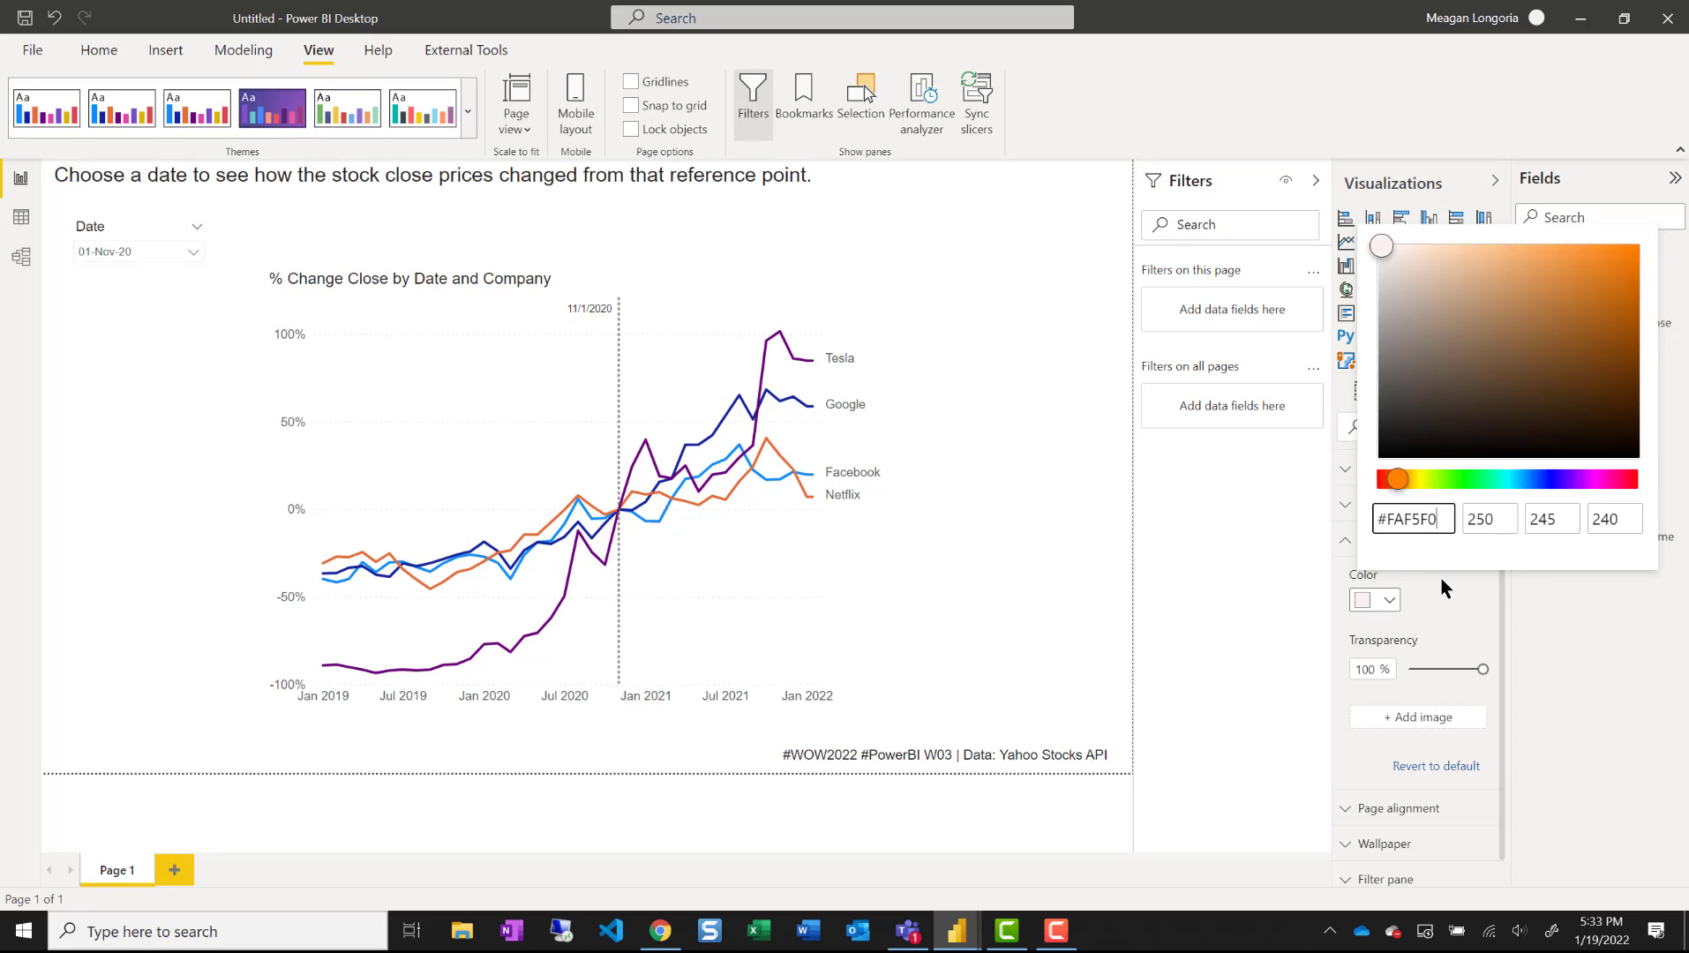
pyautogui.click(1479, 628)
pyautogui.moveTo(1482, 668); pyautogui.dragTo(1405, 670)
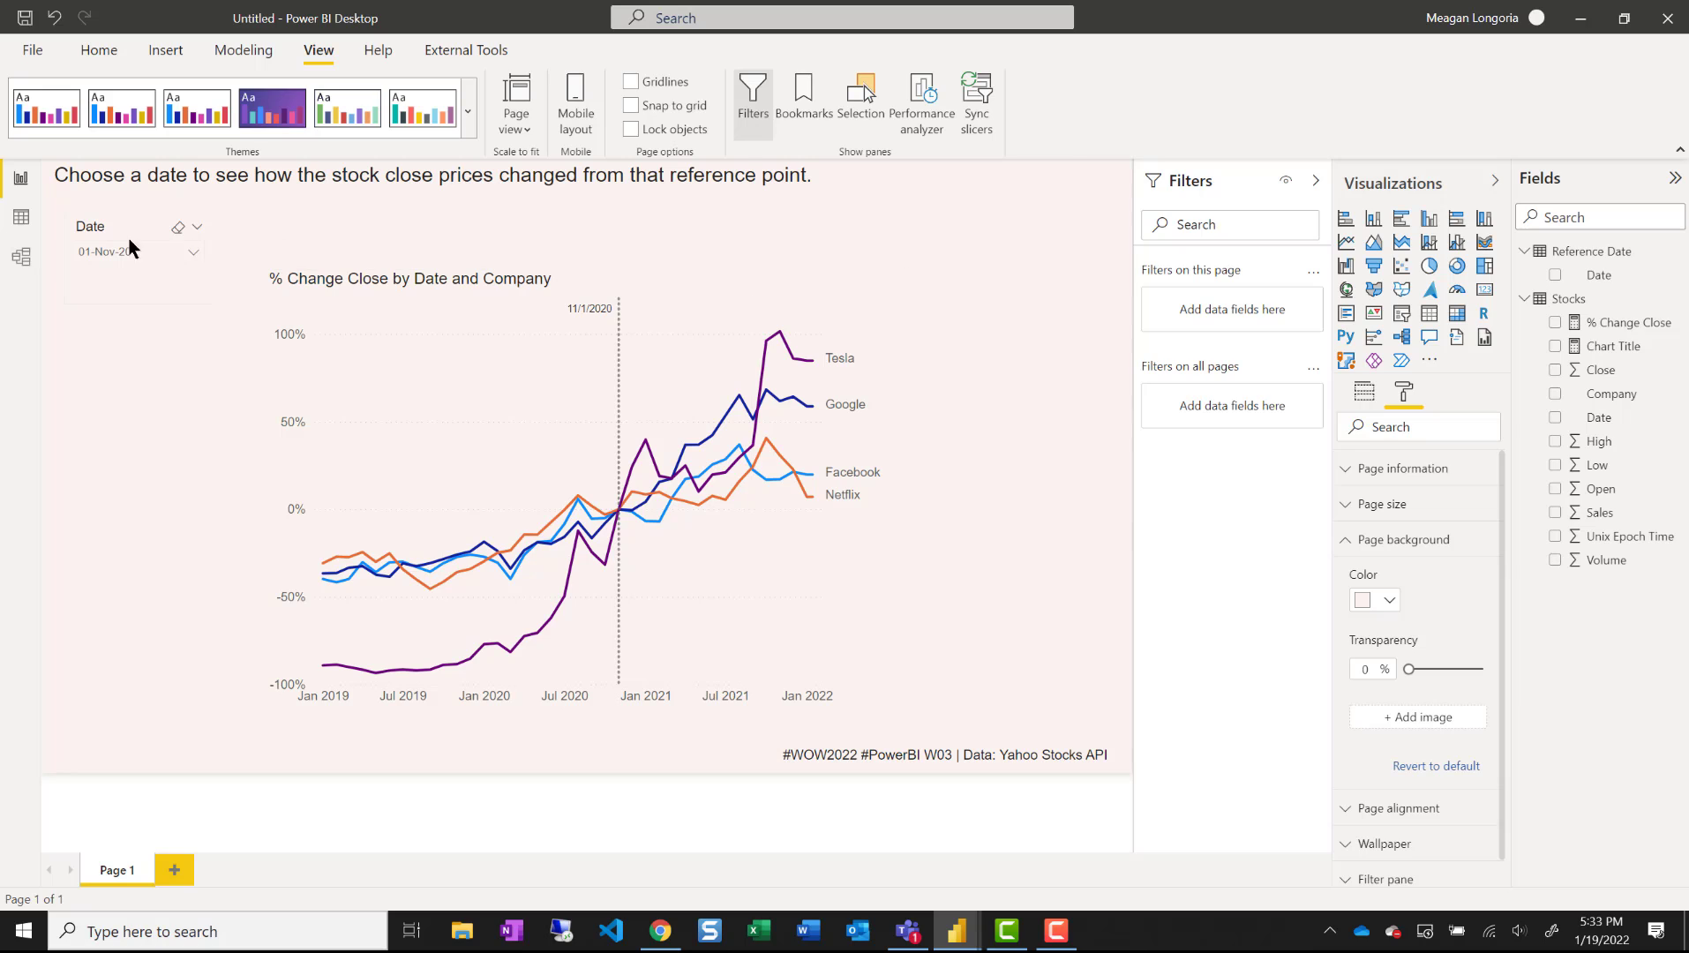
# - Retitle the Date slicer header 'Reference Date', keeping header text at 11 pt
pyautogui.click(92, 229)
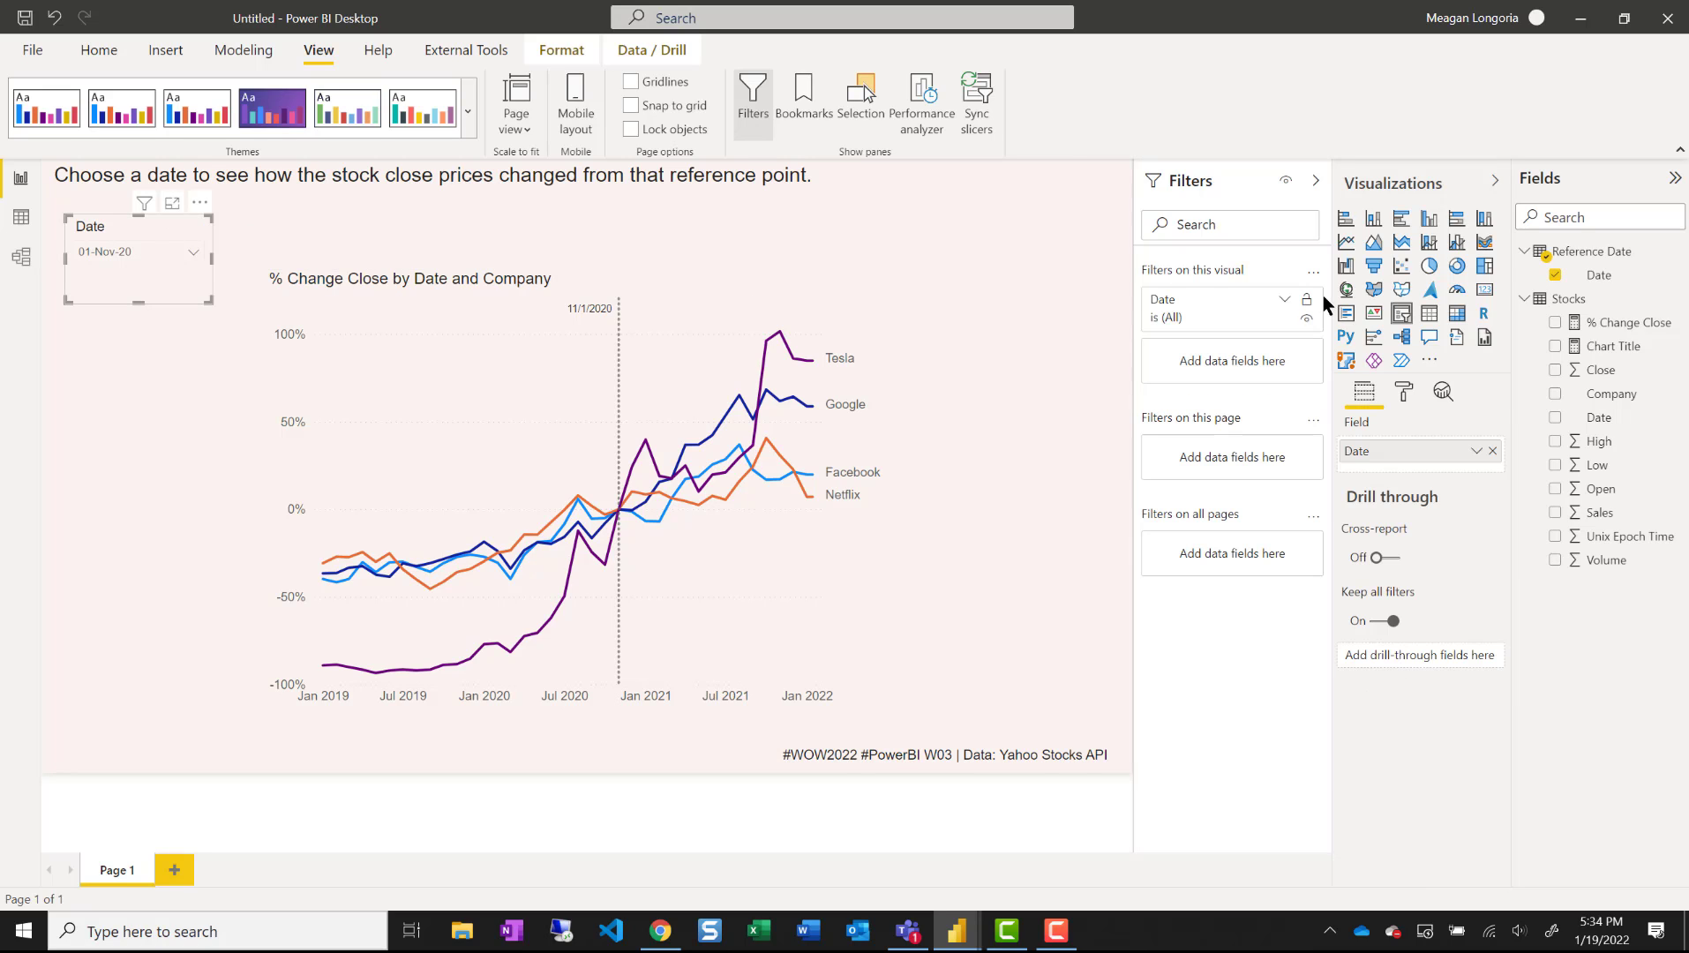
pyautogui.click(1405, 393)
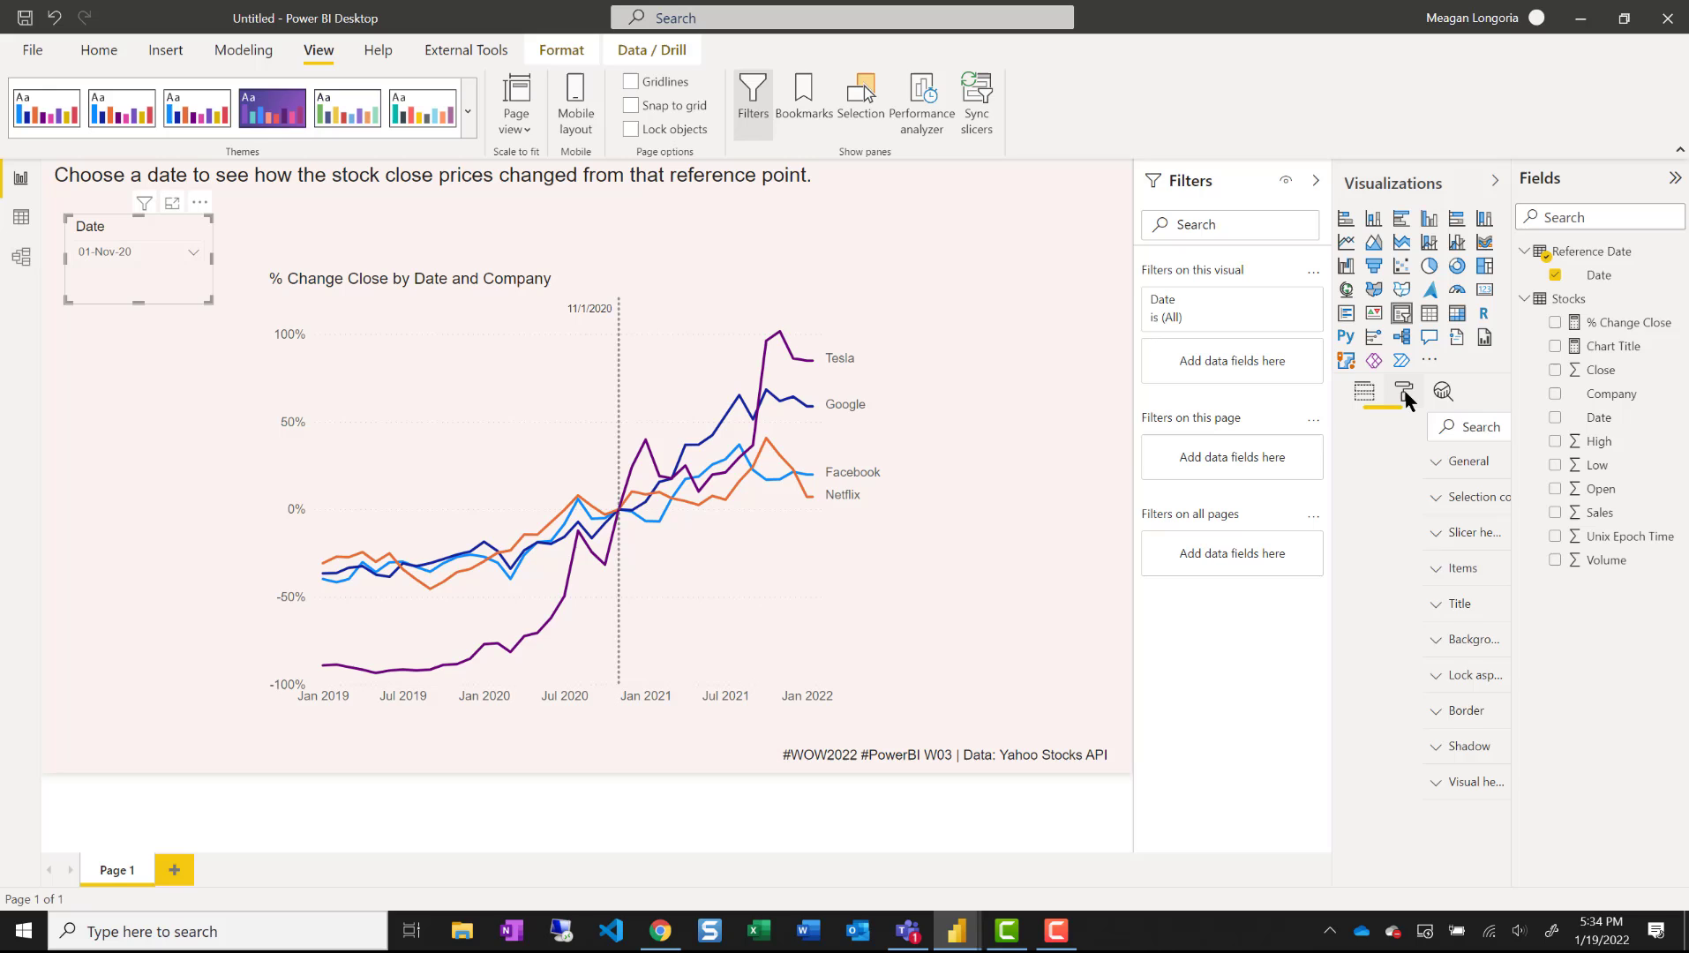
pyautogui.click(1408, 507)
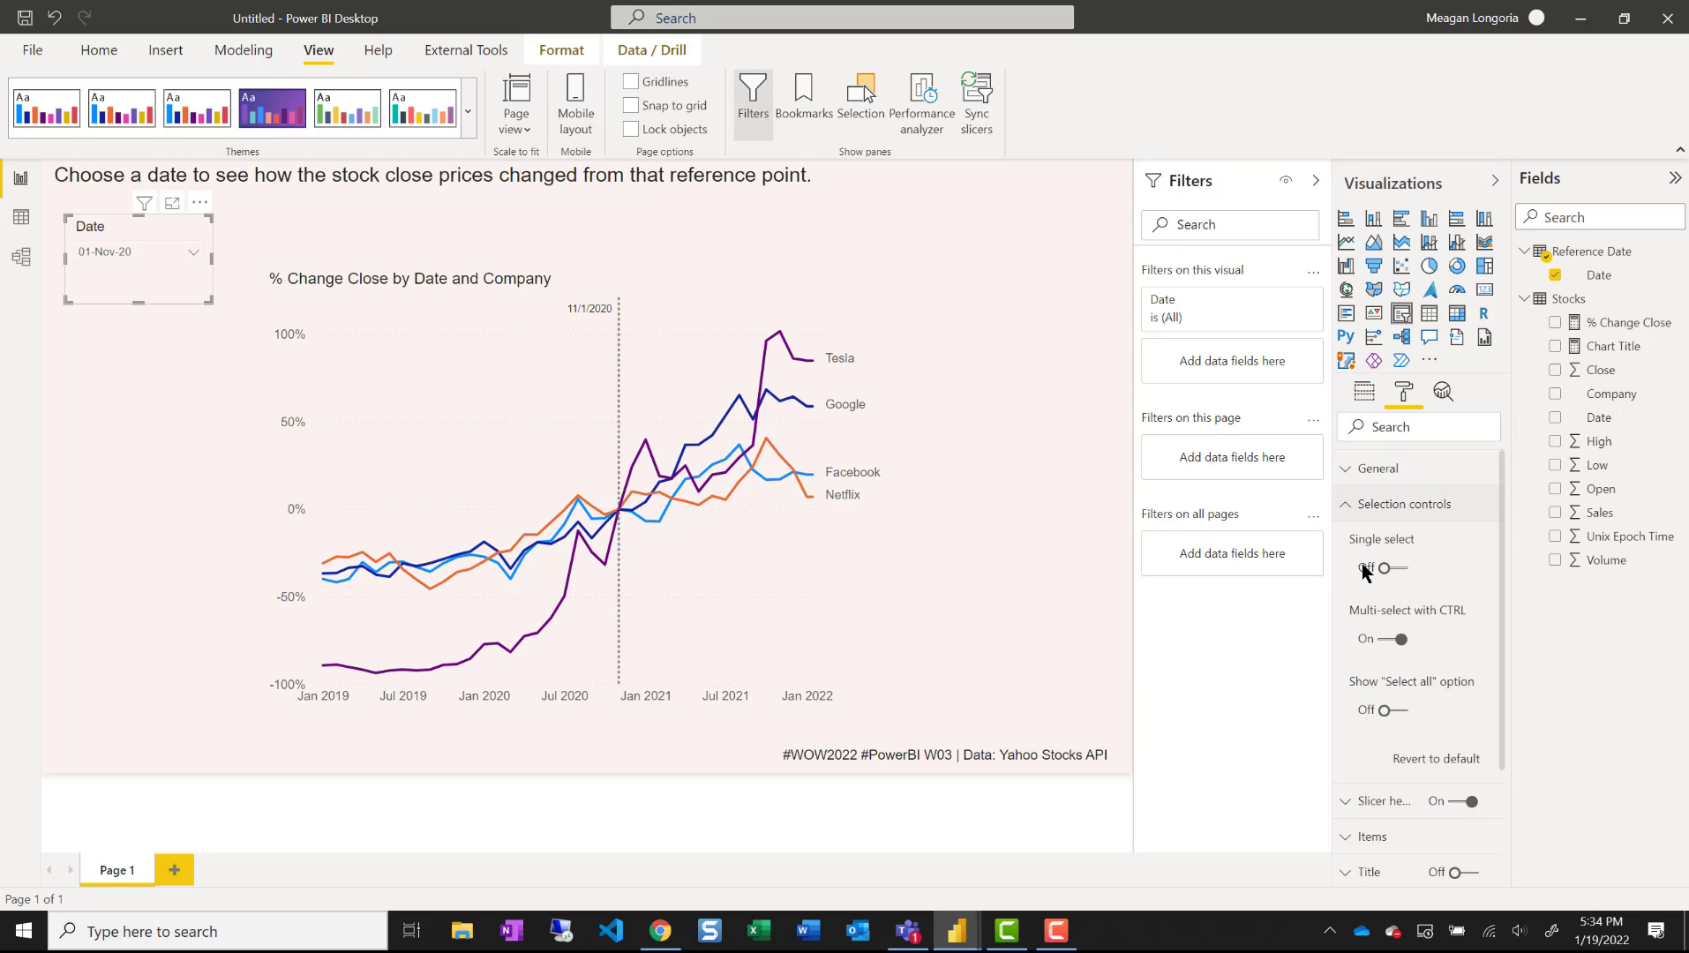
pyautogui.click(1399, 508)
pyautogui.click(1396, 541)
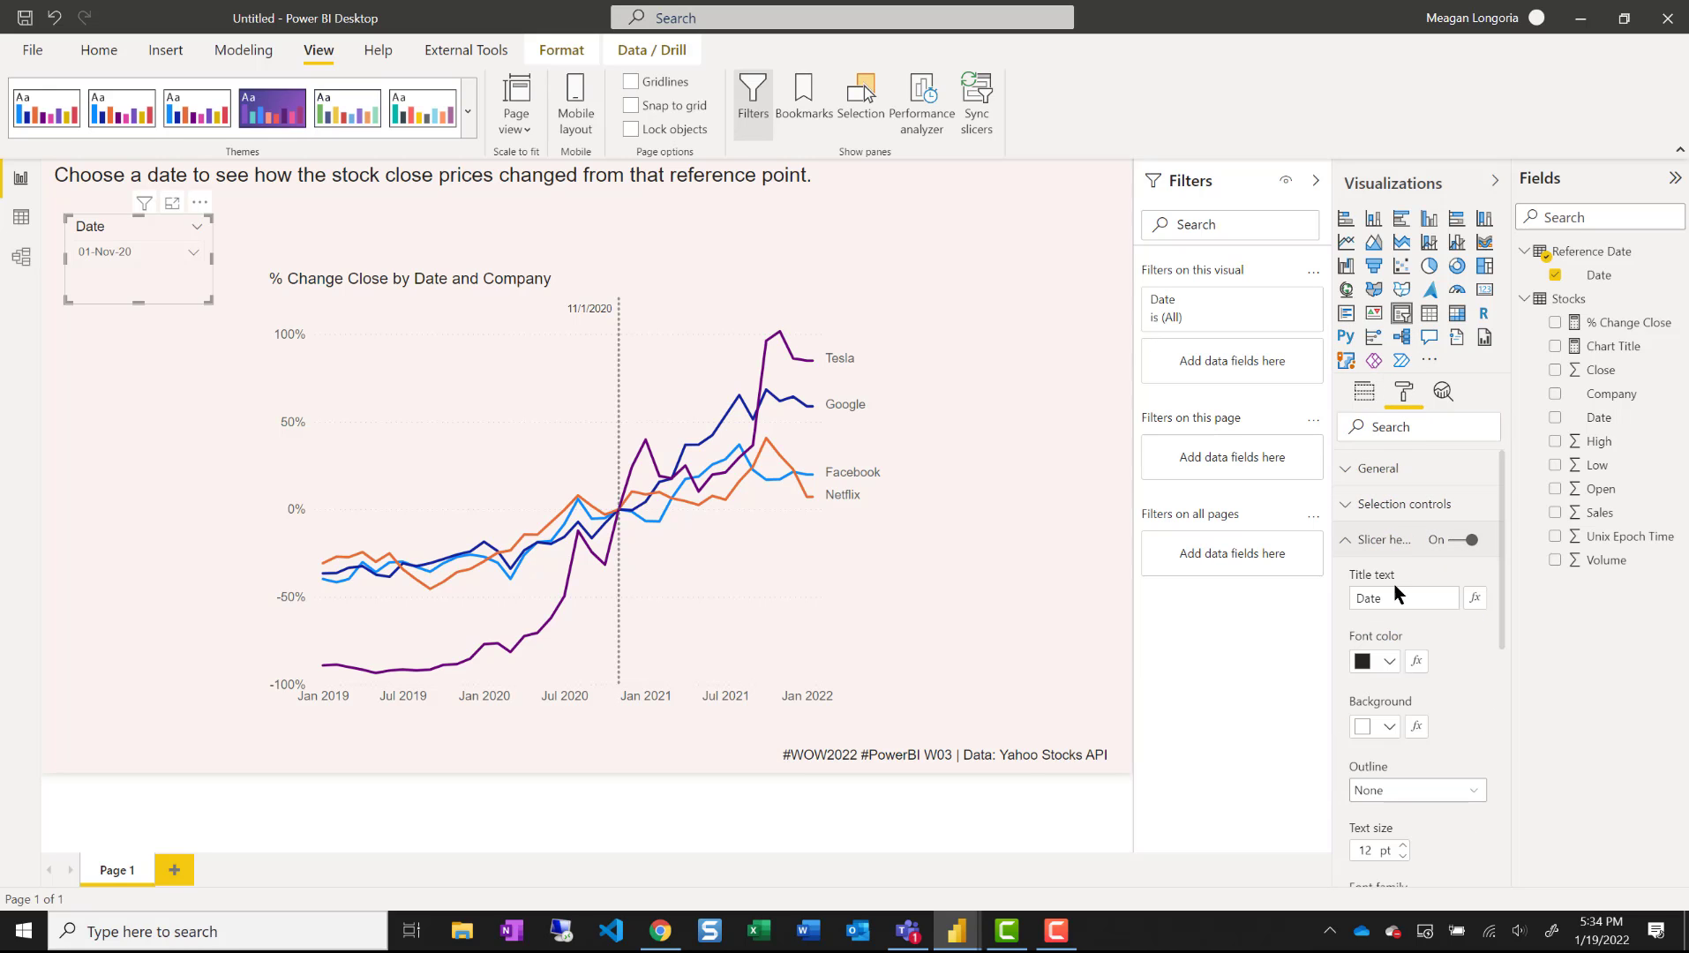
pyautogui.doubleClick(1388, 597)
pyautogui.write('Reference')
pyautogui.click(1403, 856)
pyautogui.click(1403, 856)
pyautogui.click(1403, 845)
pyautogui.click(1370, 541)
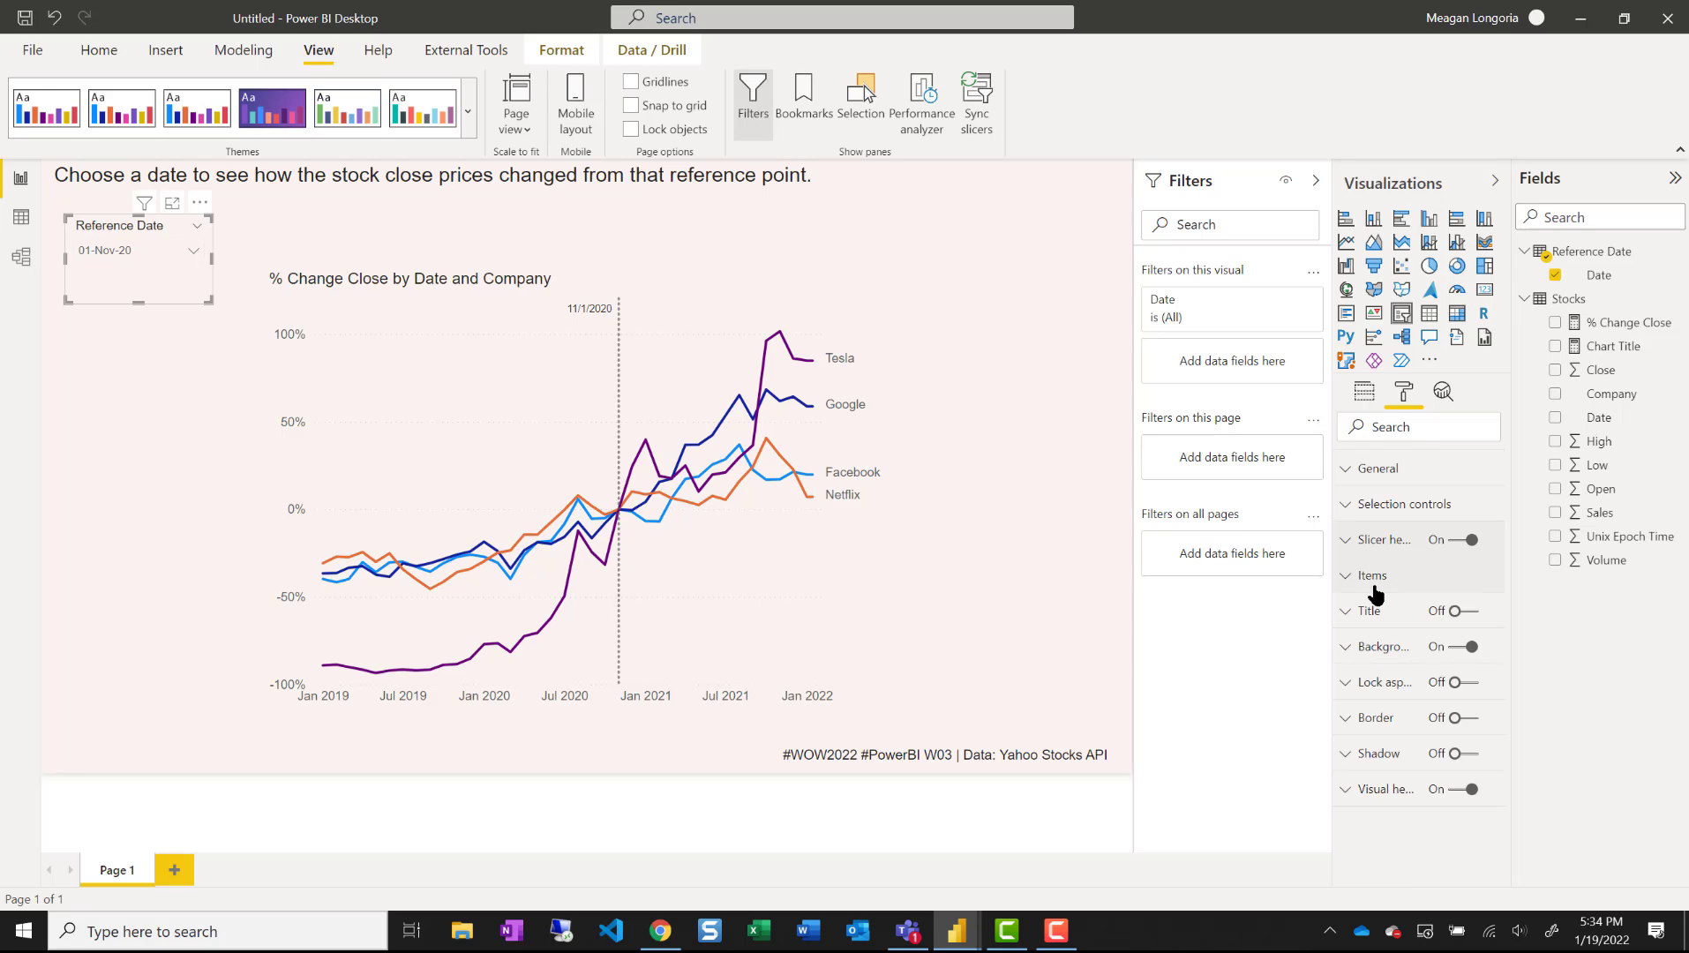
# - Make the slicer header text dark grey
pyautogui.click(1372, 575)
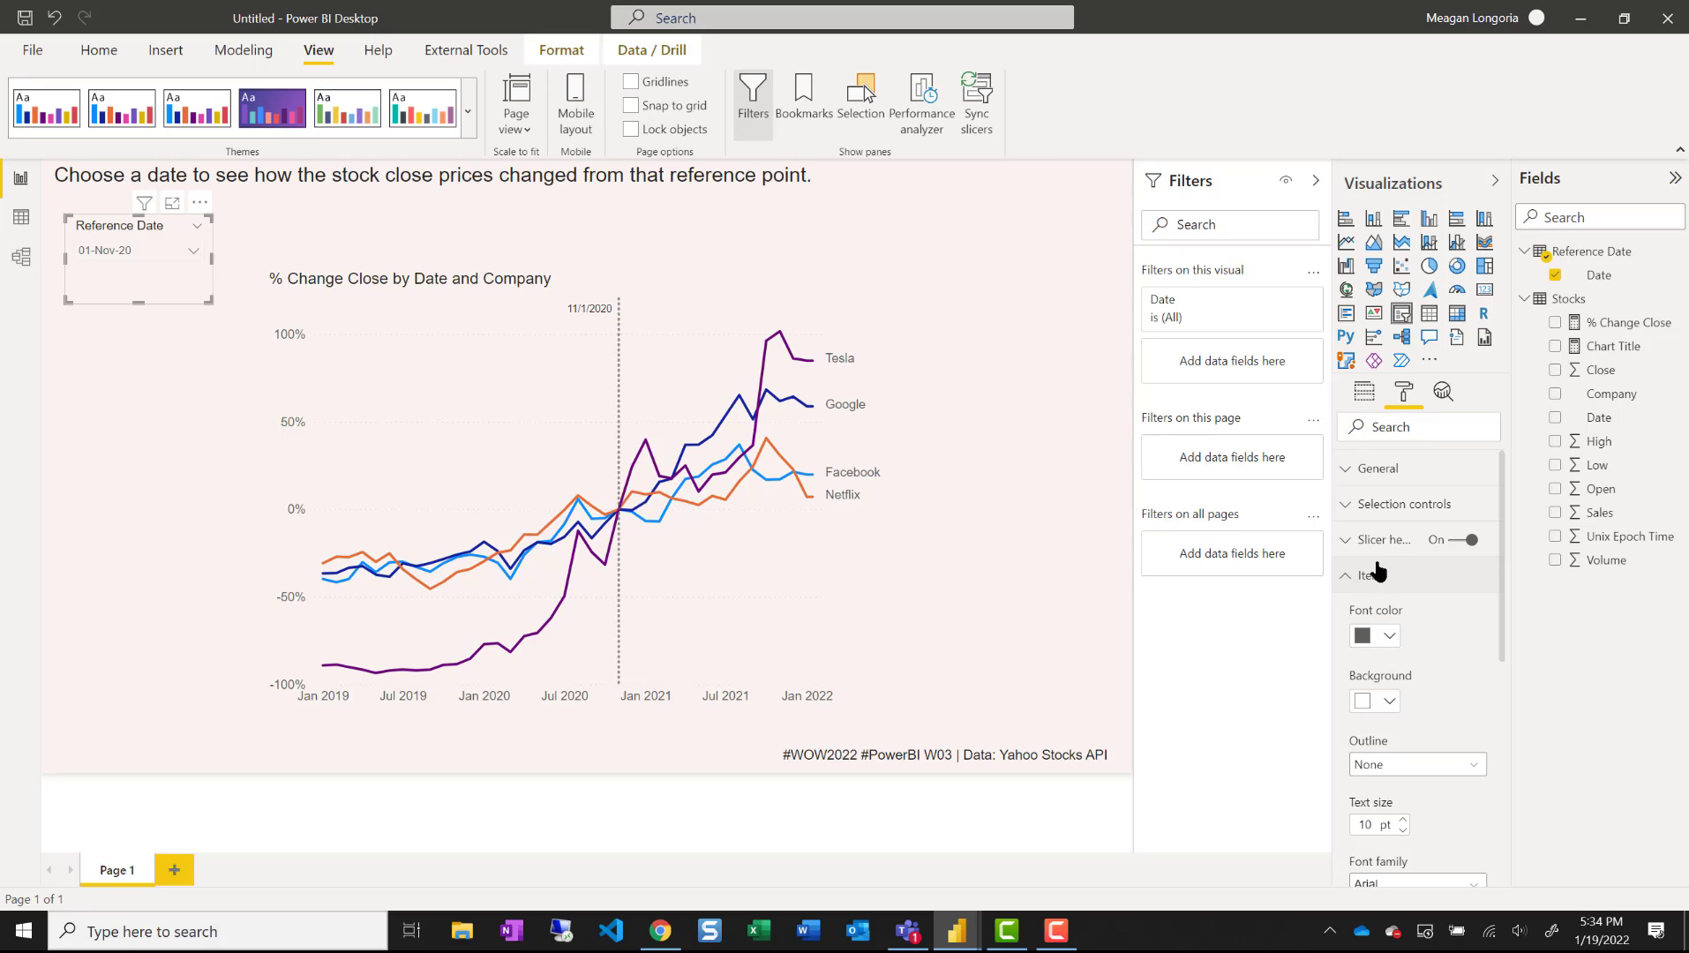
pyautogui.click(1377, 540)
pyautogui.click(1389, 661)
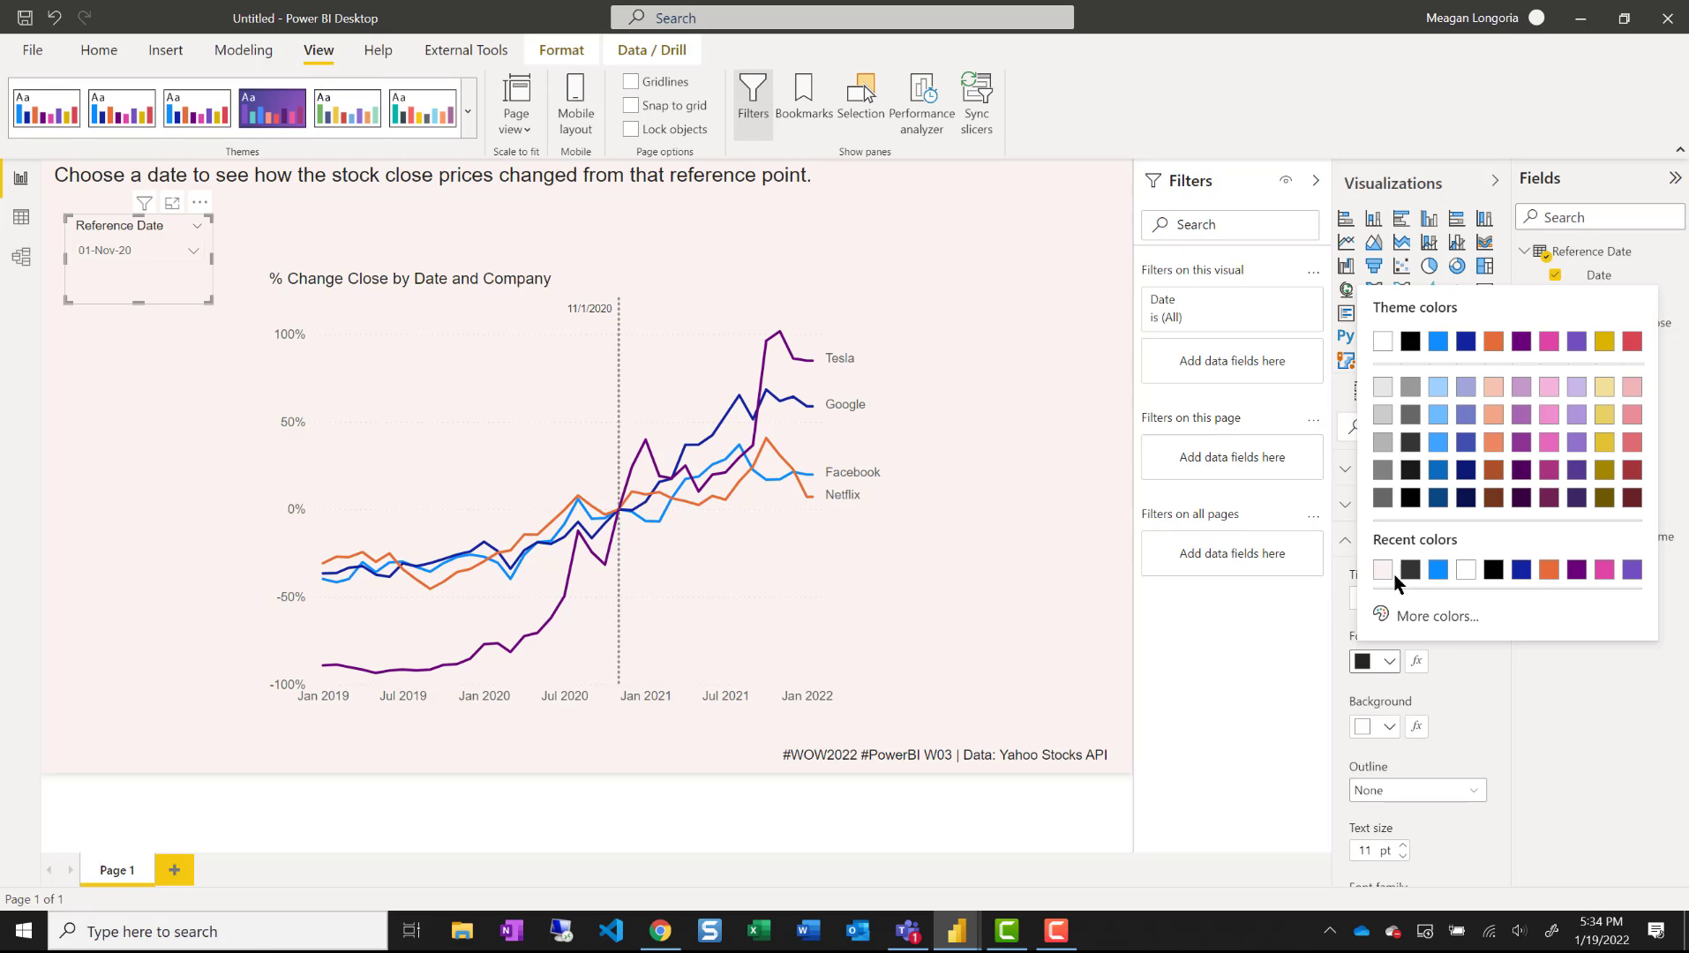
pyautogui.click(1410, 448)
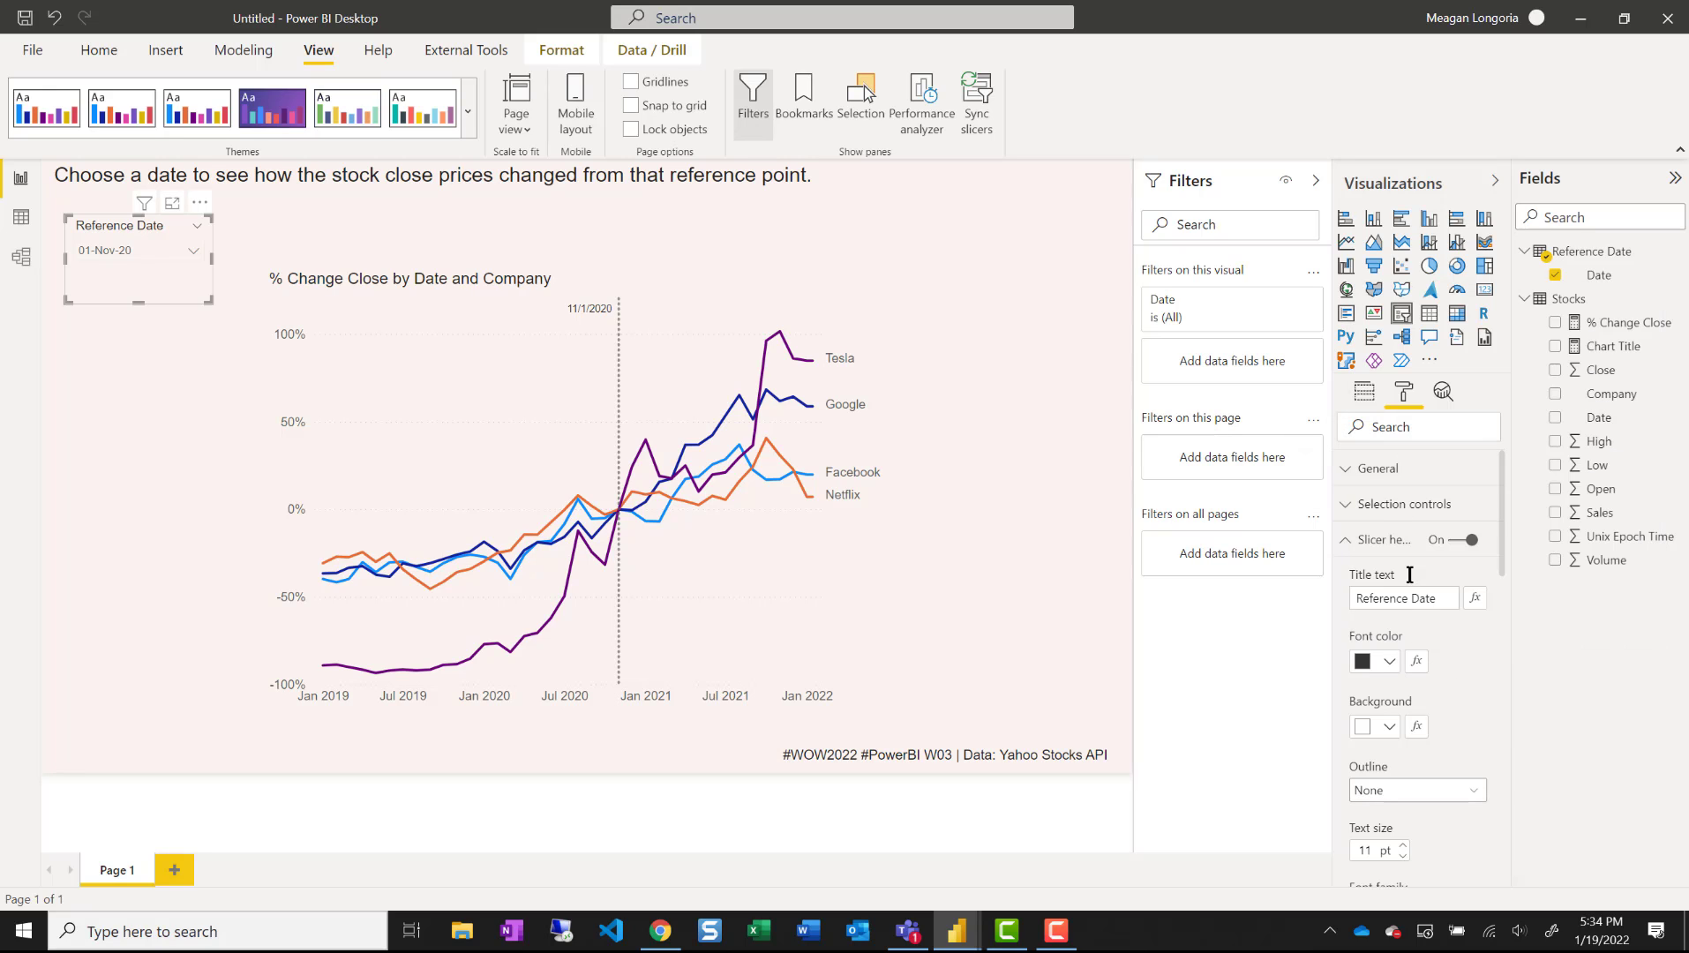
pyautogui.click(1383, 547)
# - Set the slicer's date item text to dark grey at 13 pt
pyautogui.click(1377, 637)
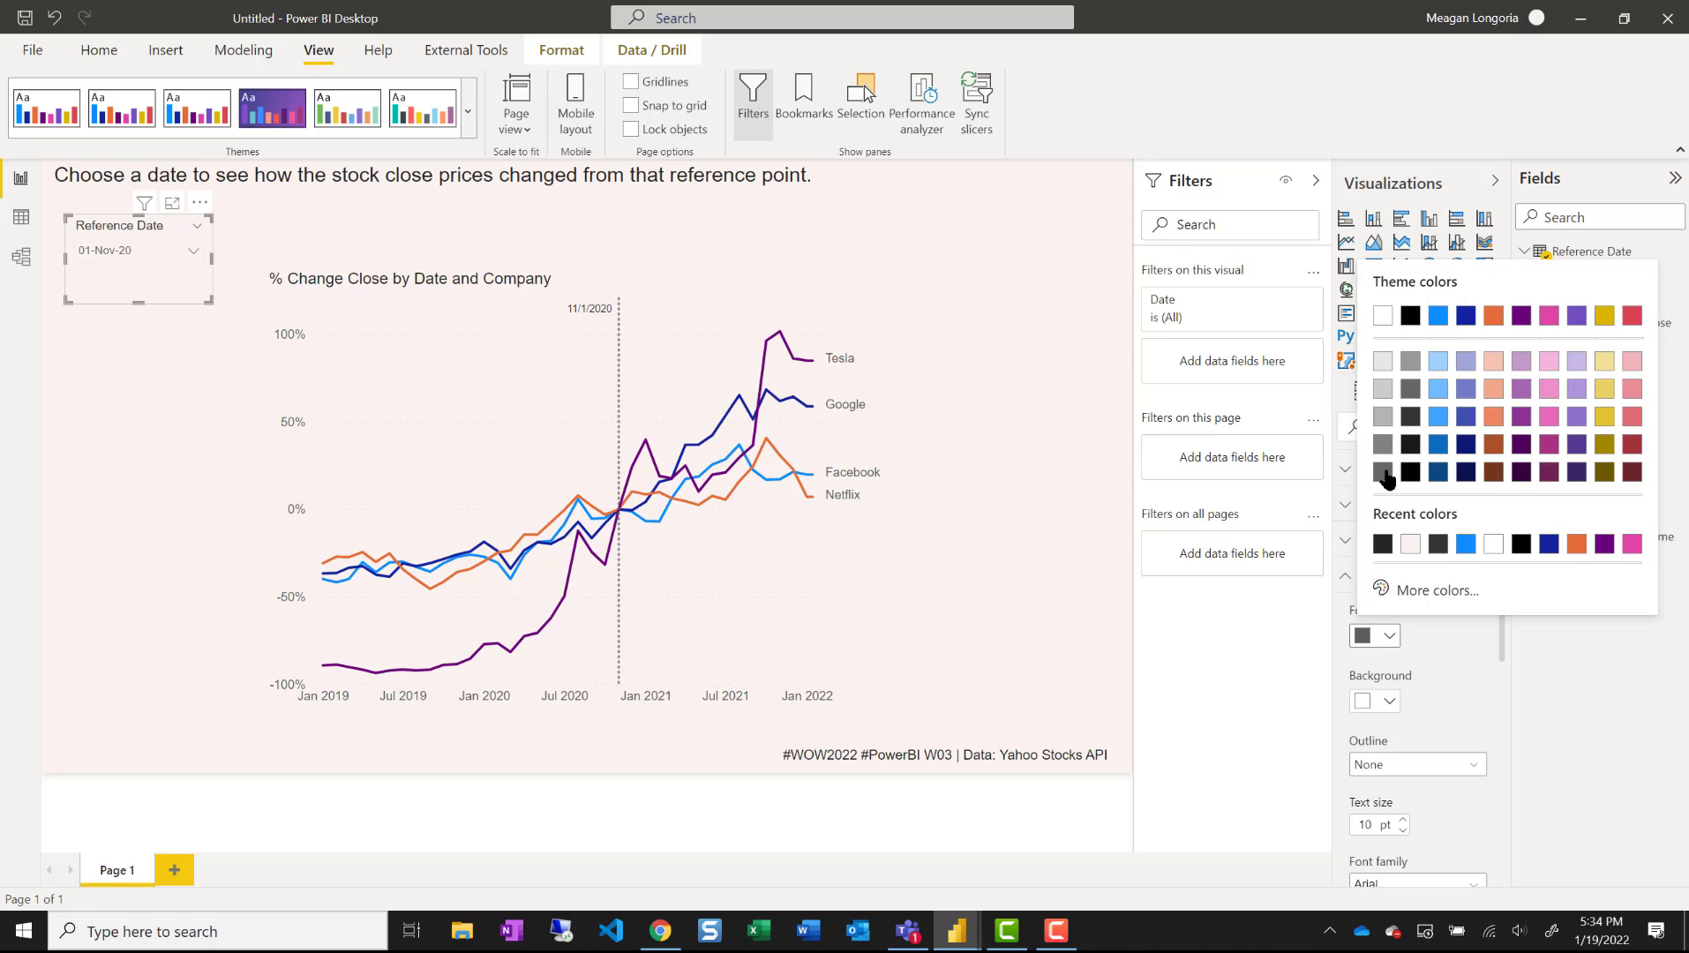
pyautogui.click(1412, 417)
pyautogui.click(1403, 820)
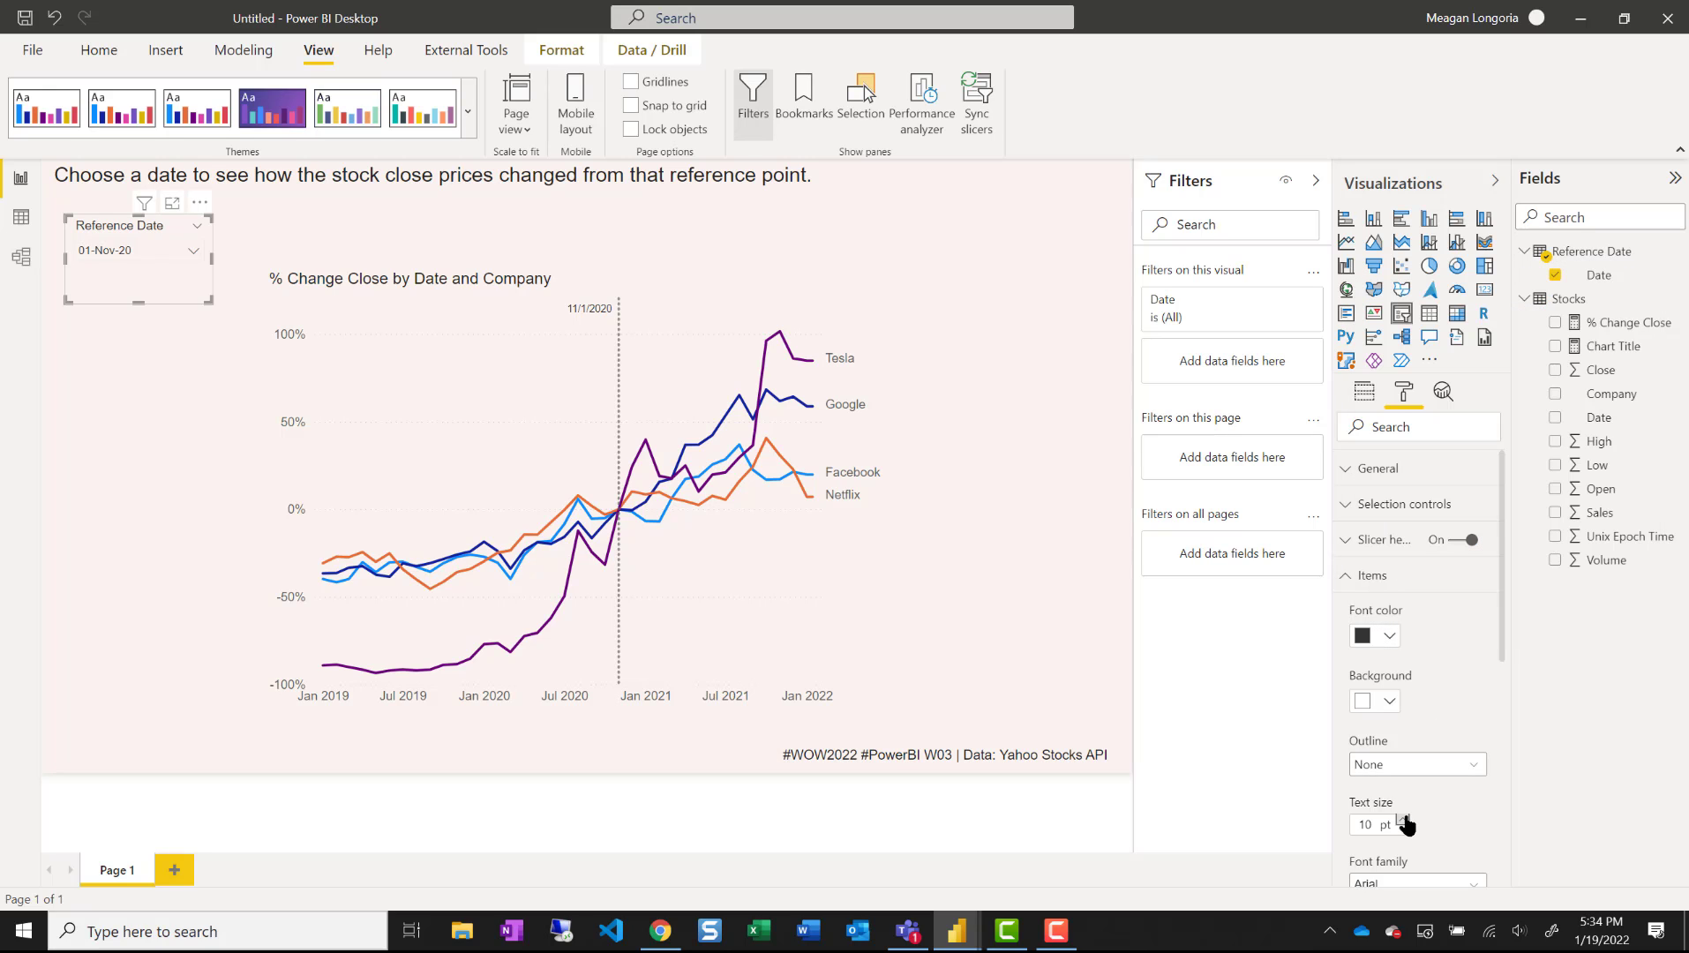
pyautogui.click(1404, 820)
pyautogui.click(1403, 820)
pyautogui.click(1024, 636)
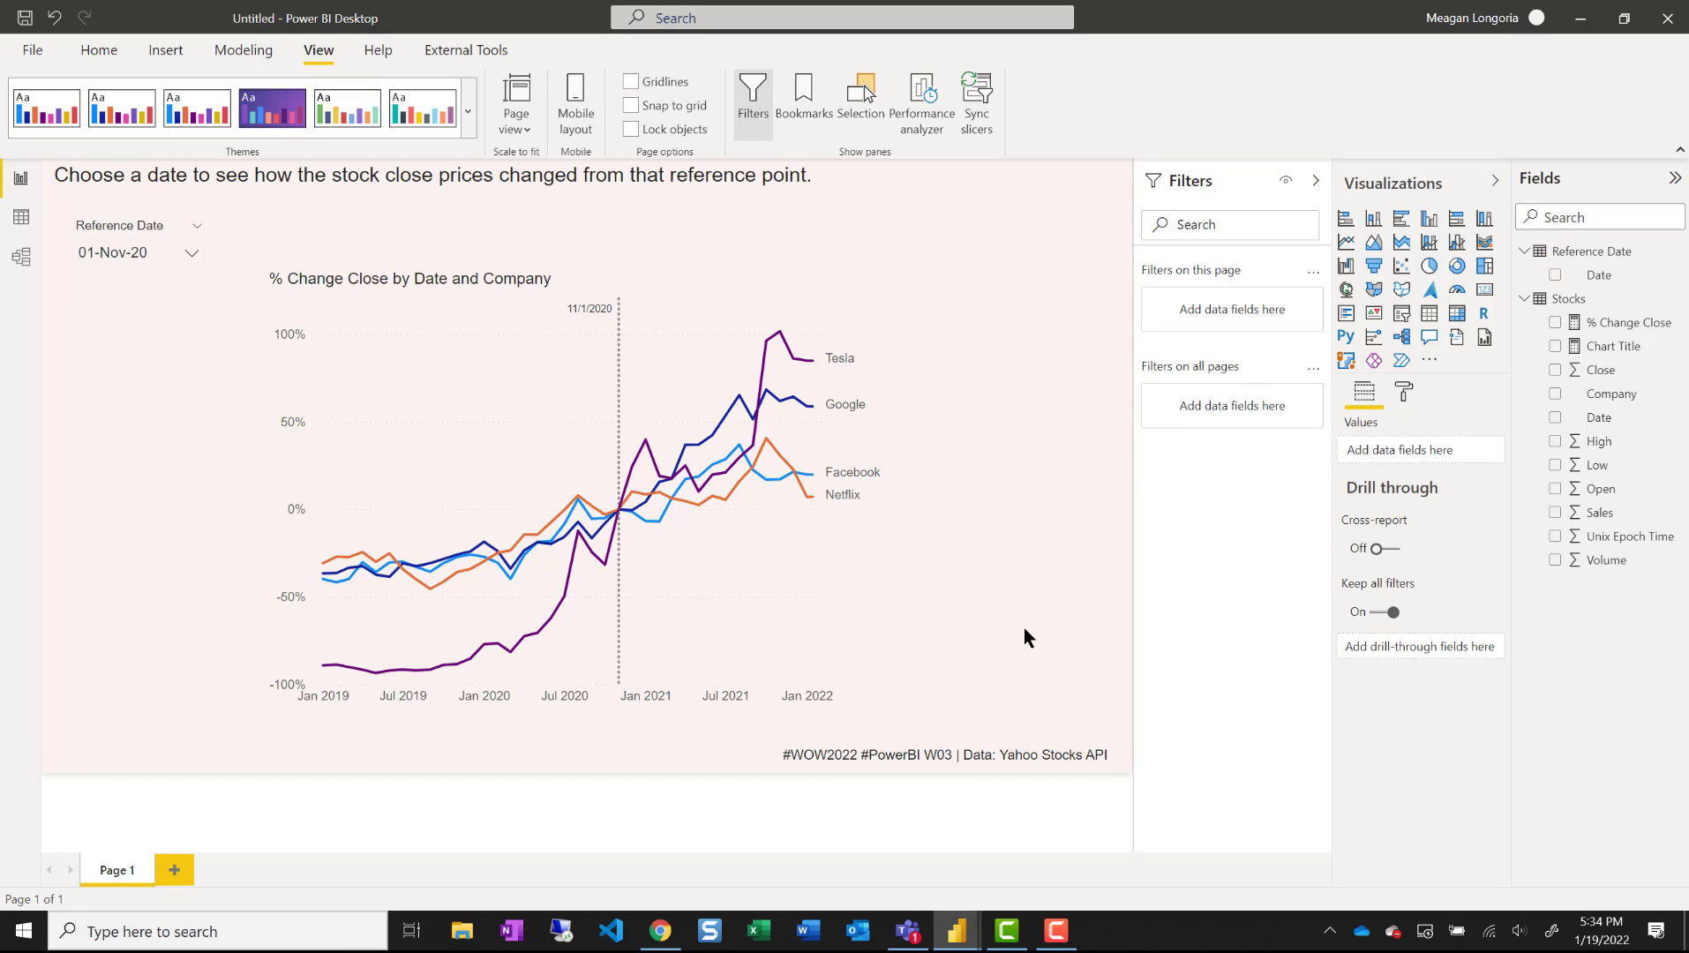
# - Colour the Facebook line #1D9BD1 blue and the Google line #A2B565 olive
pyautogui.click(838, 589)
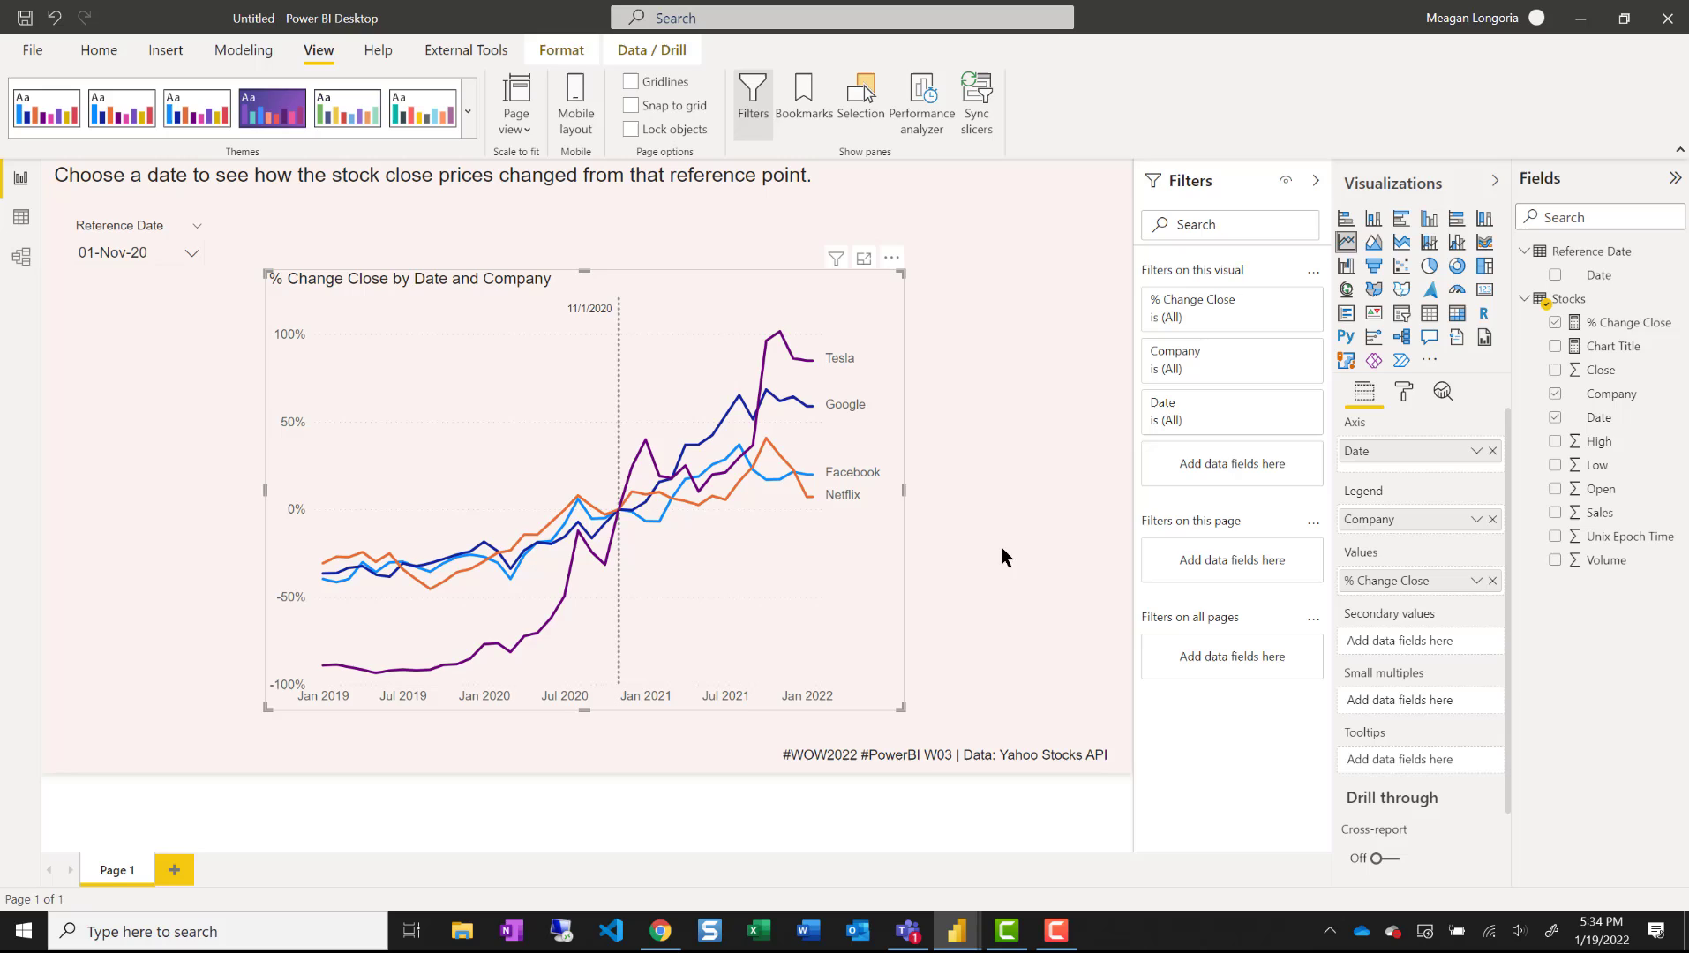
pyautogui.click(1403, 394)
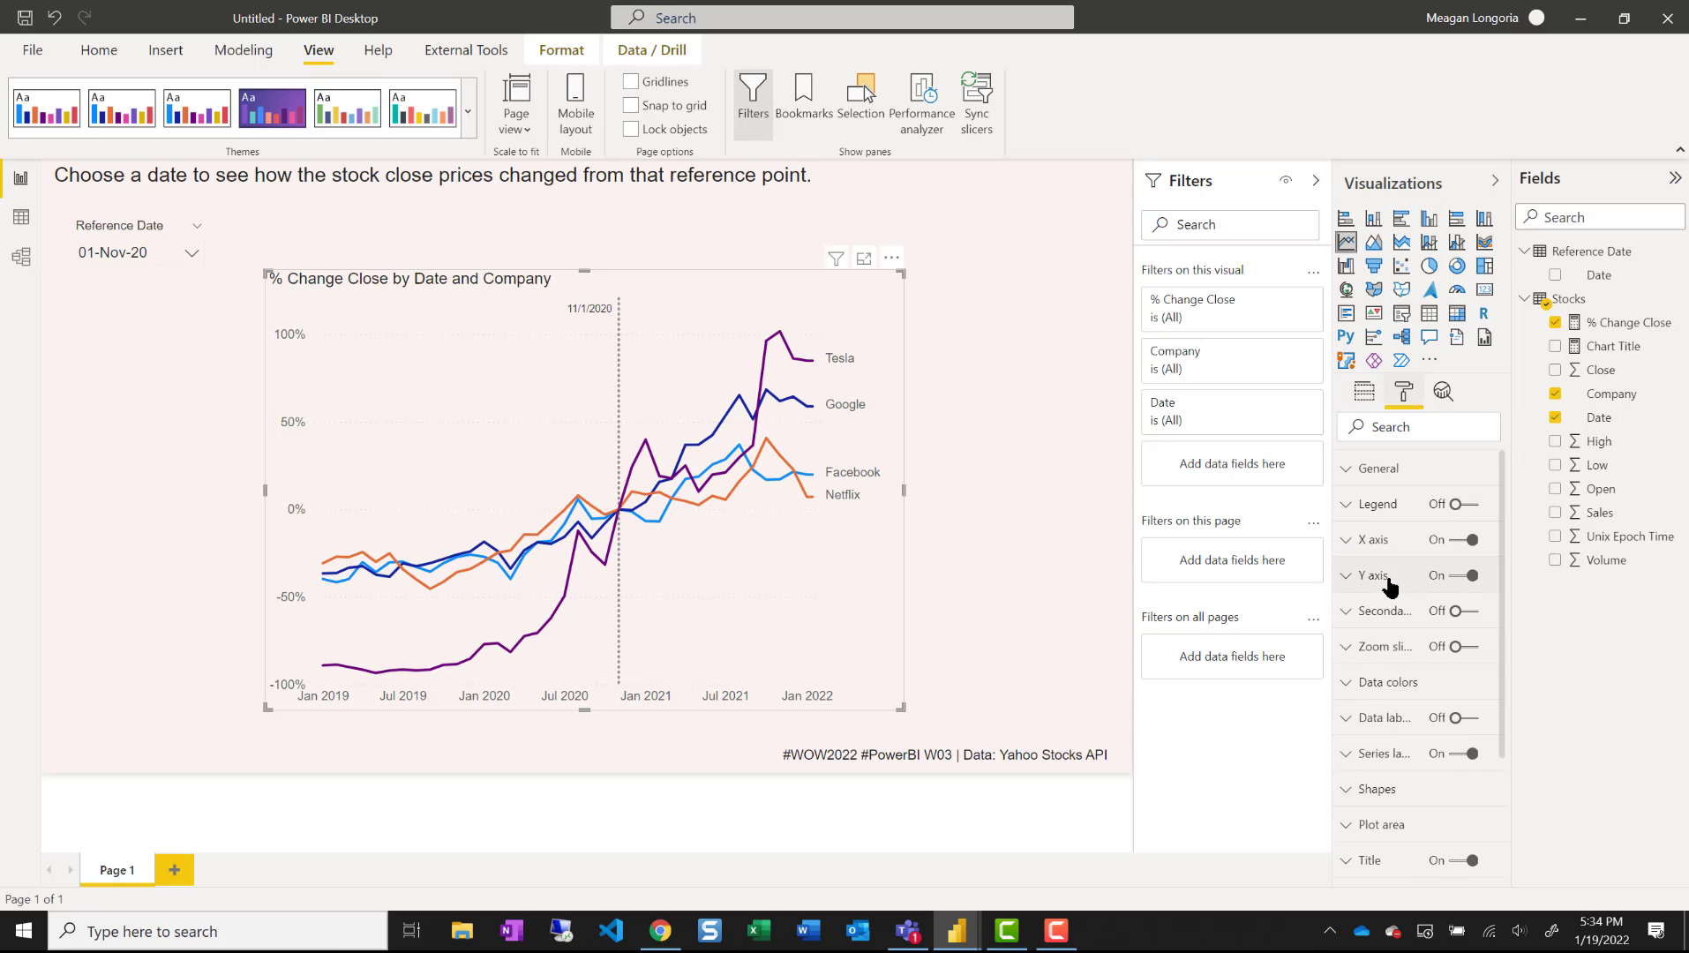
pyautogui.click(1386, 689)
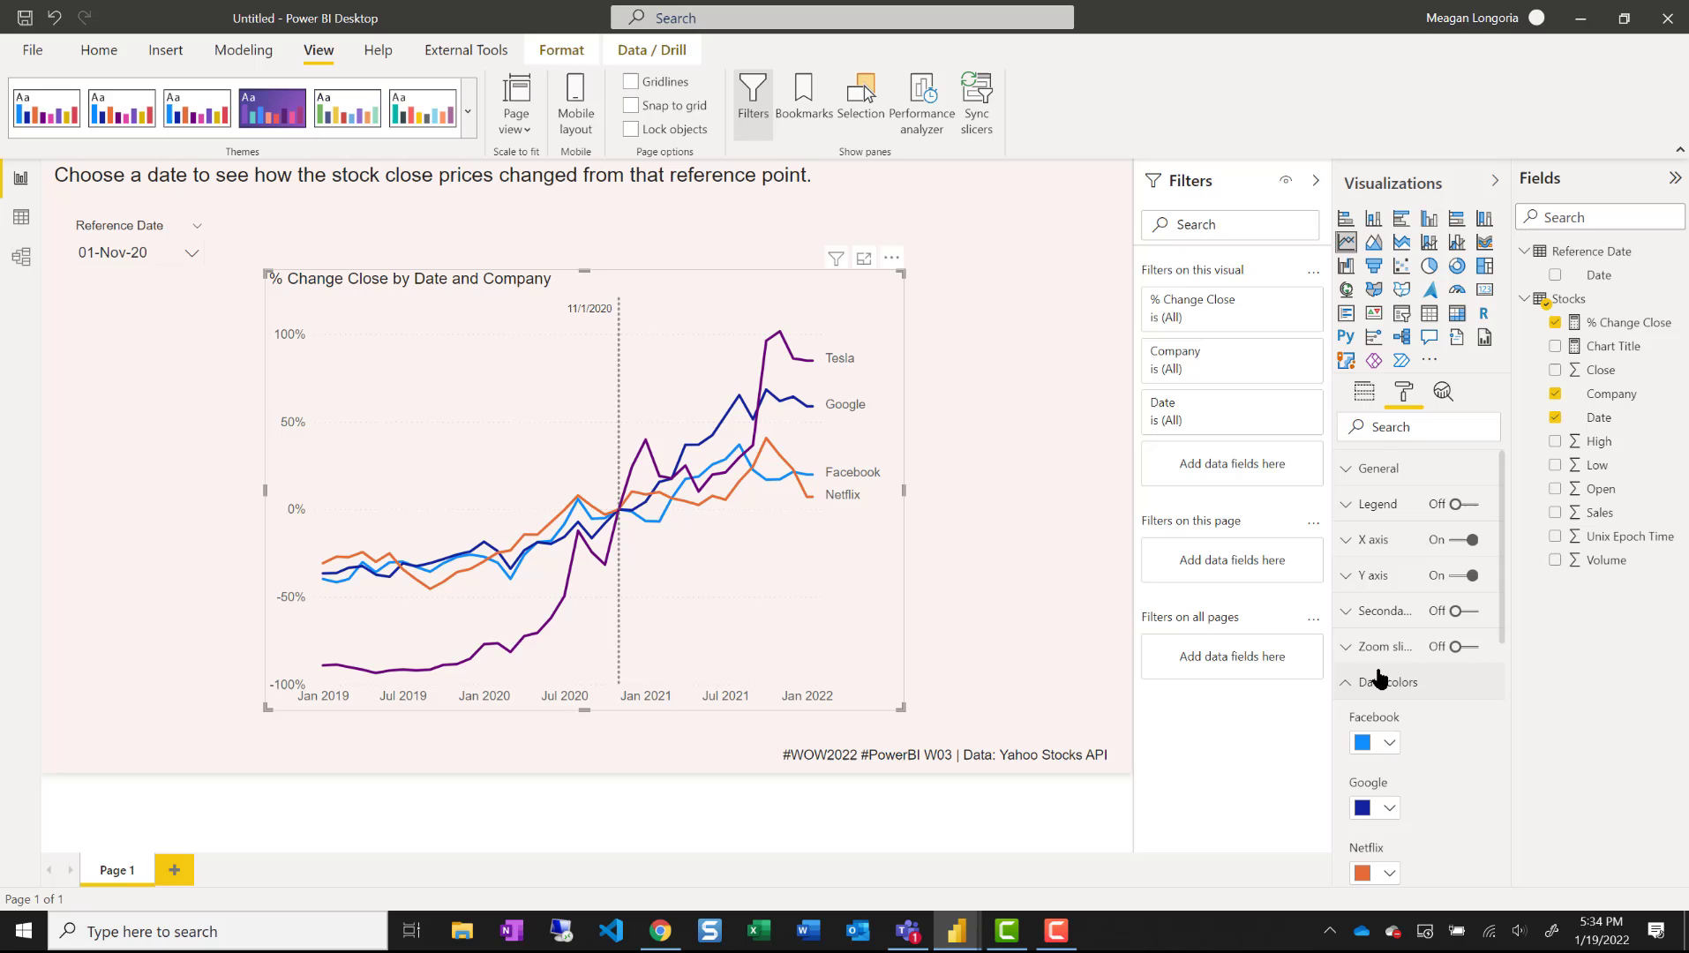
pyautogui.scroll(-3, 1381, 680)
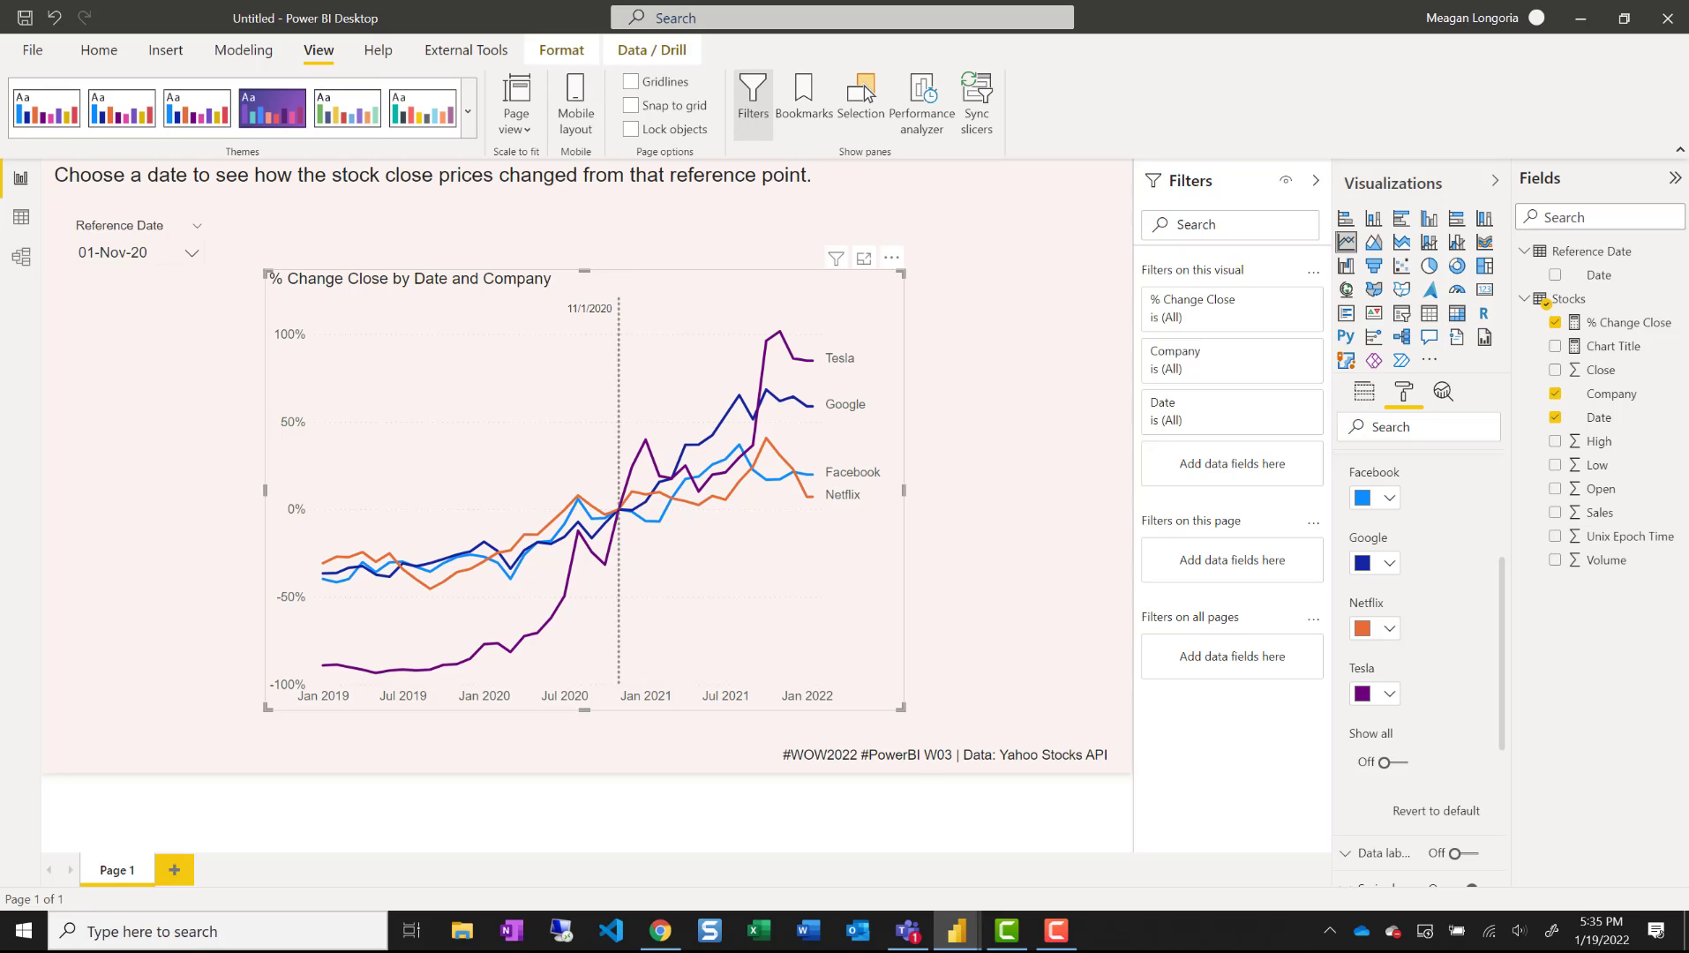
pyautogui.click(1382, 500)
pyautogui.click(1399, 808)
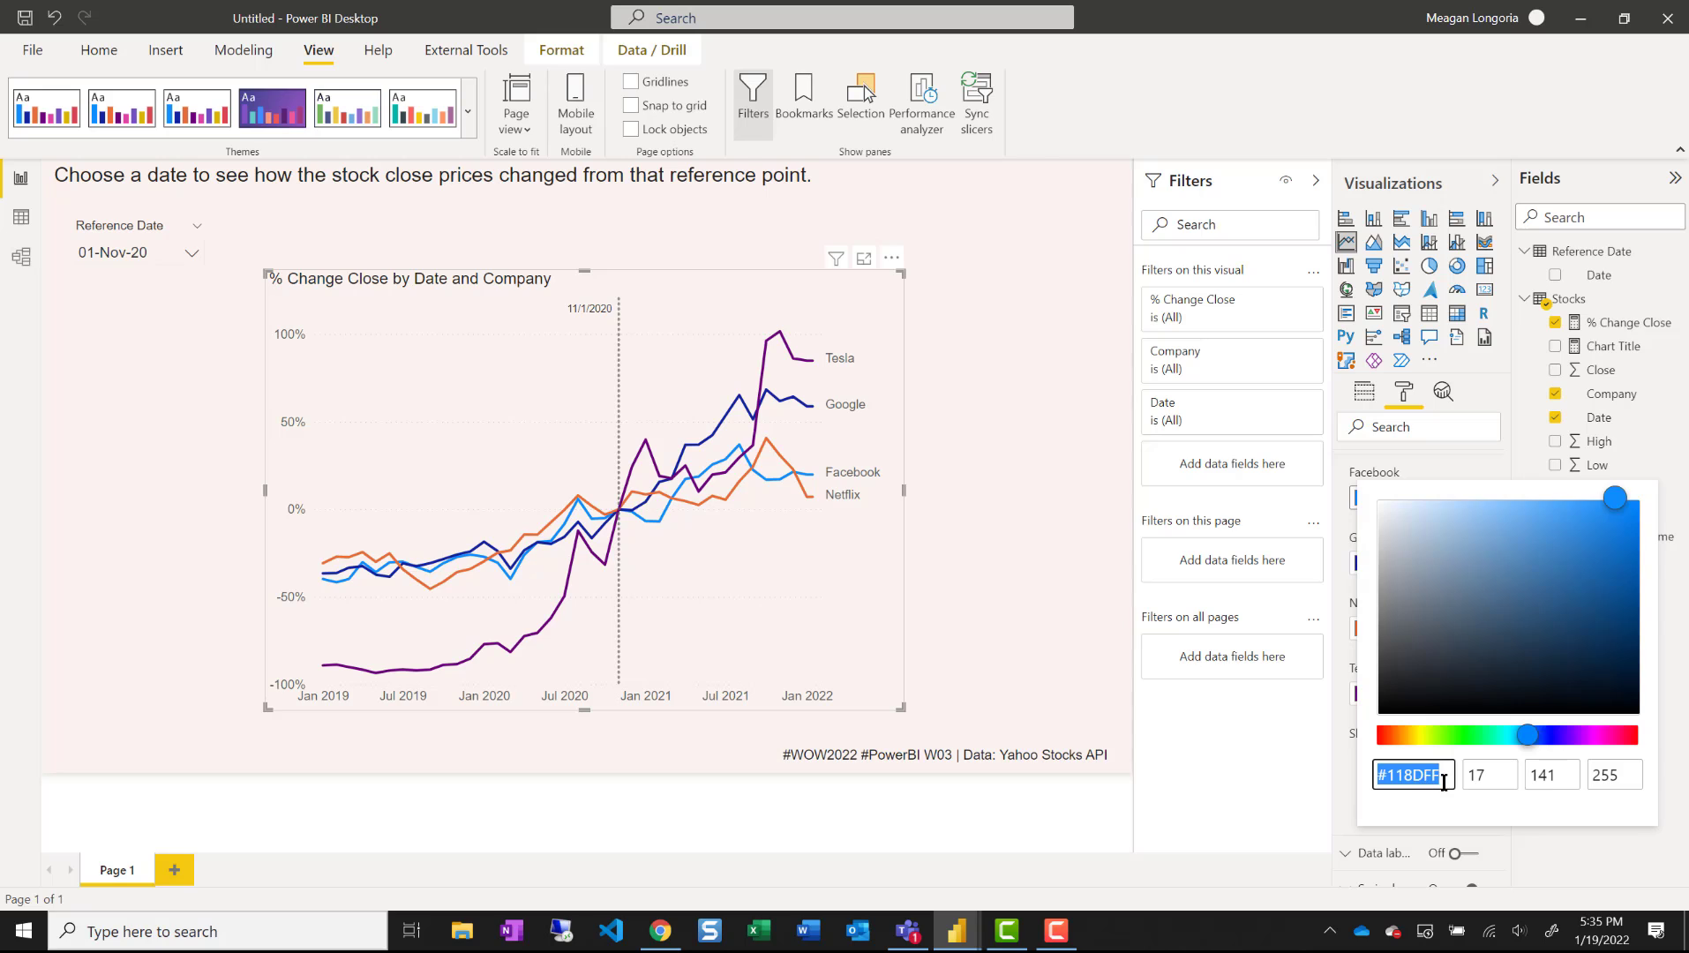
pyautogui.write('#1D9BD1')
pyautogui.click(1335, 741)
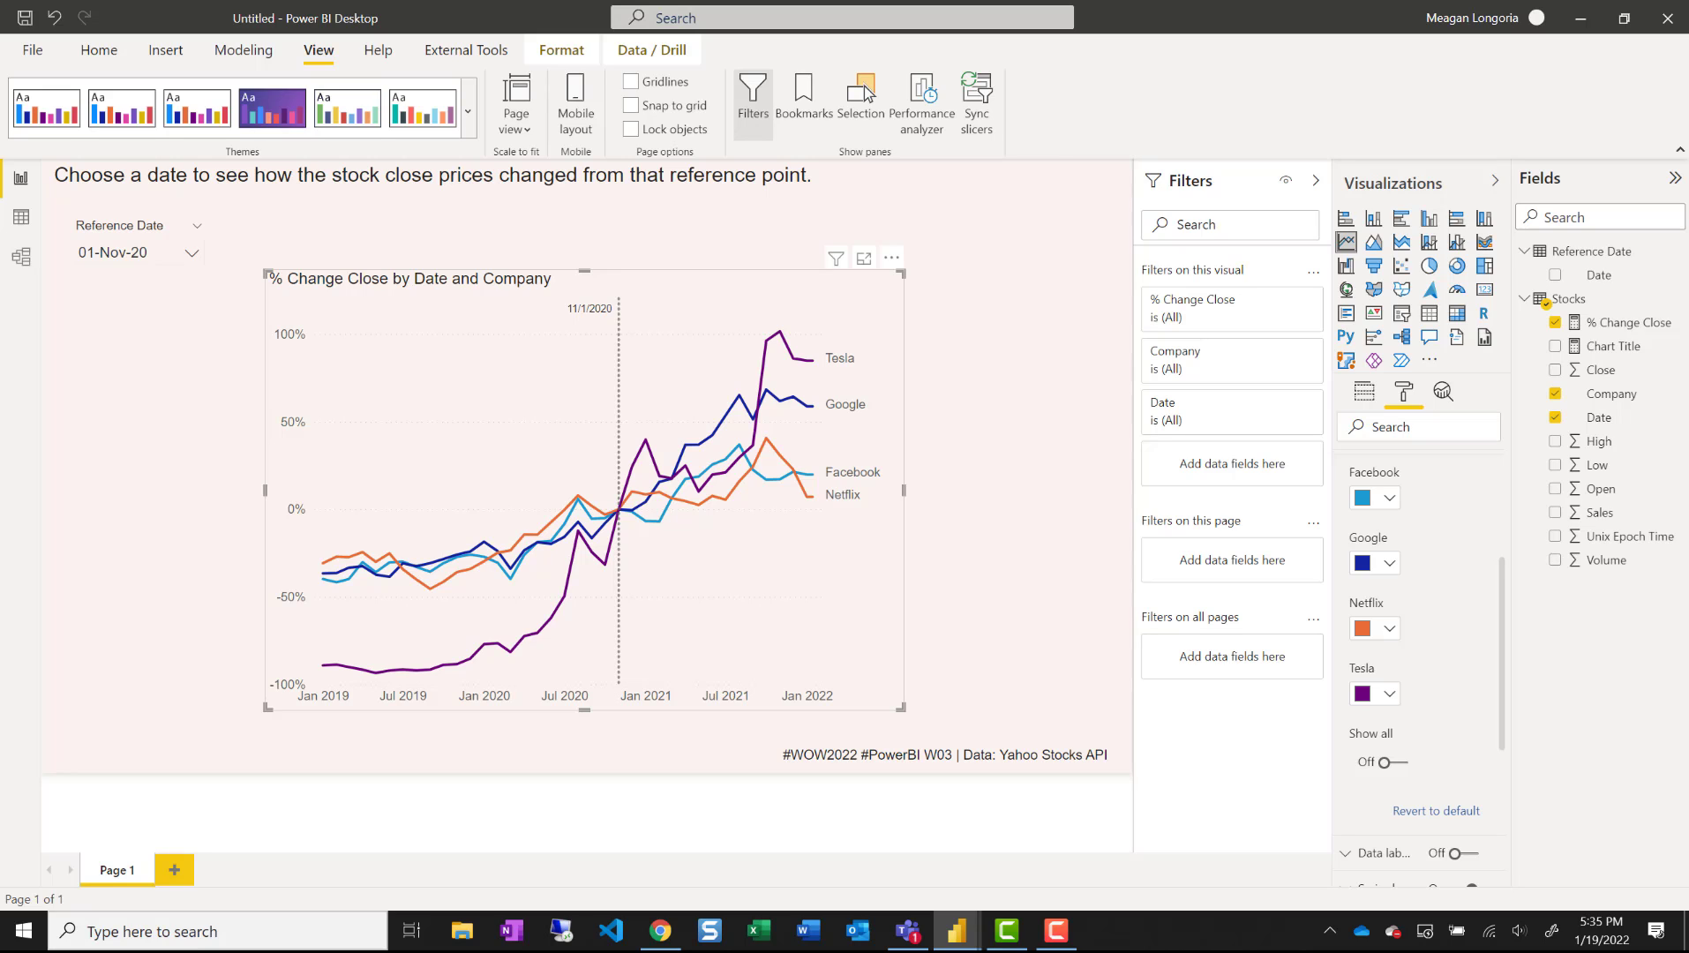
pyautogui.click(1387, 565)
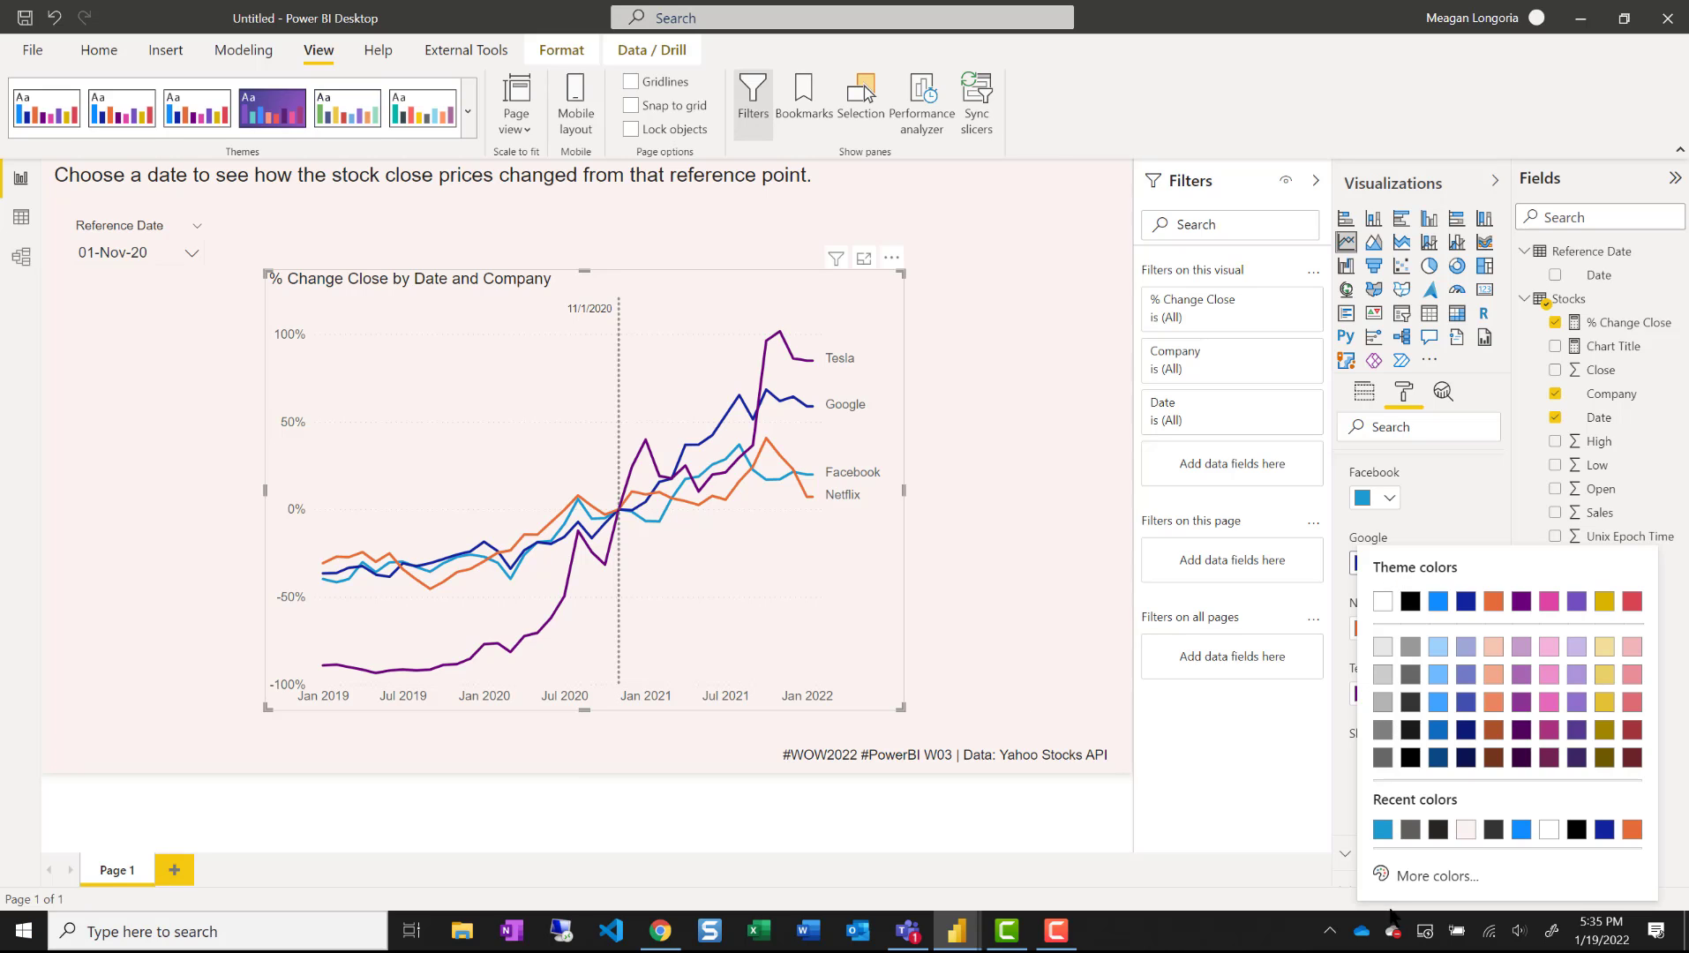
pyautogui.click(1404, 877)
pyautogui.write('#A2B565')
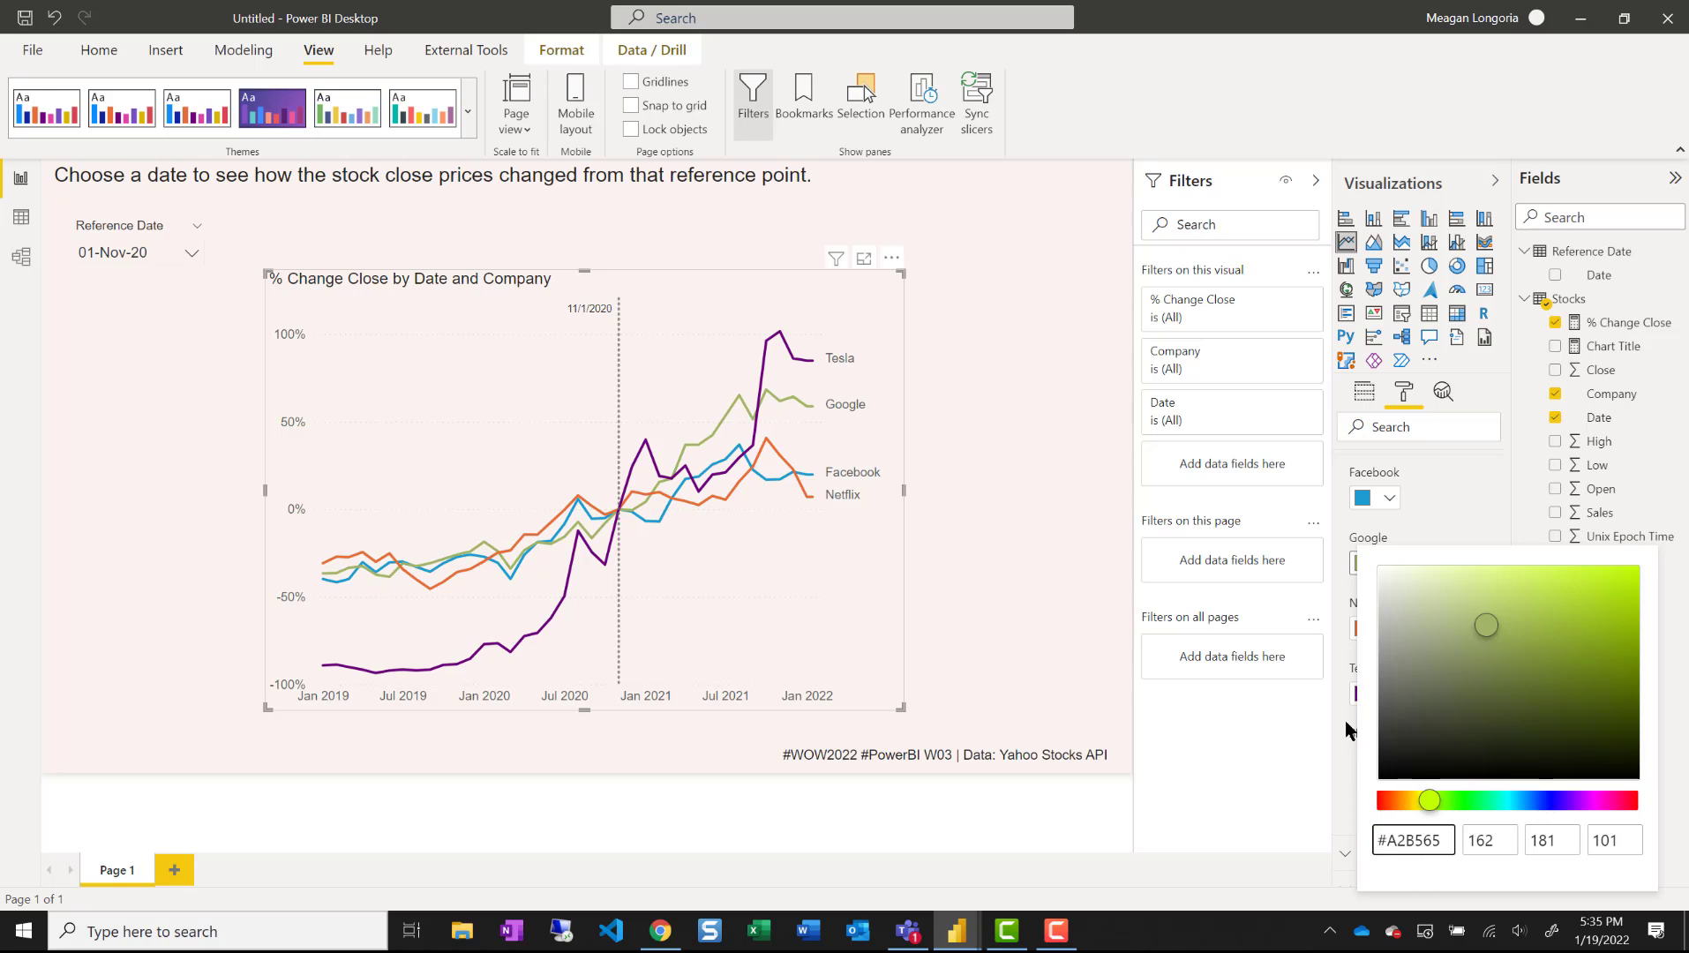
pyautogui.click(1346, 723)
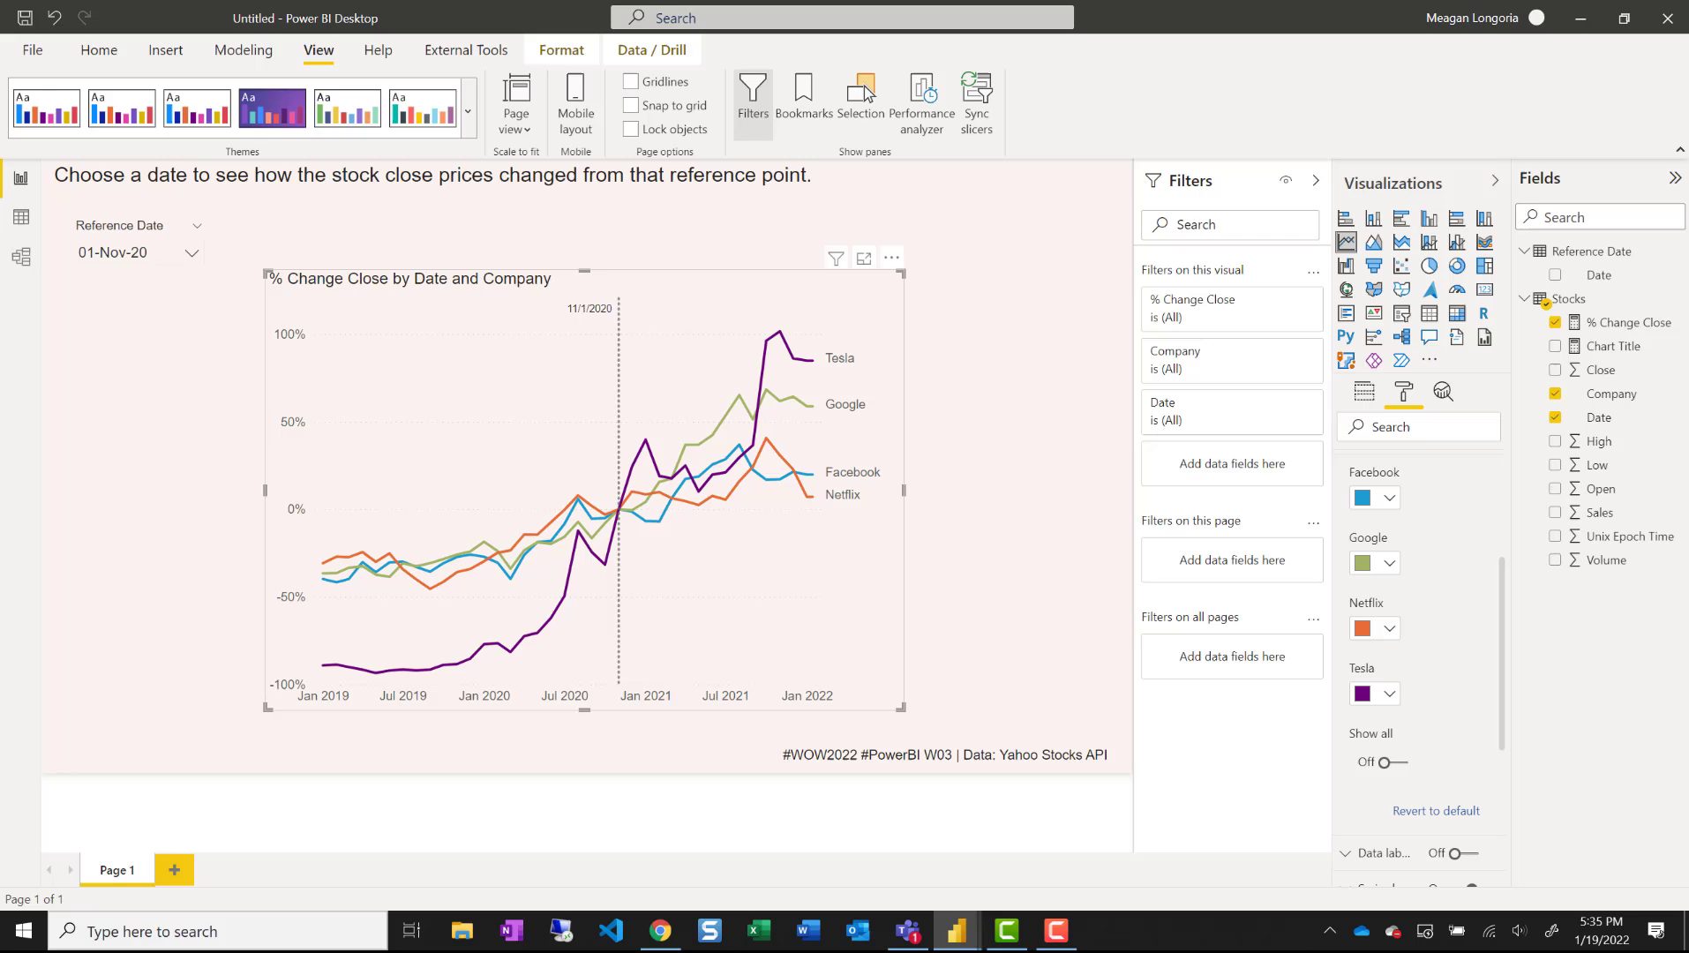
# - Colour the Netflix line red and the Tesla line #5F6FBA blue
pyautogui.click(1385, 630)
pyautogui.click(1414, 596)
pyautogui.write('#E24457')
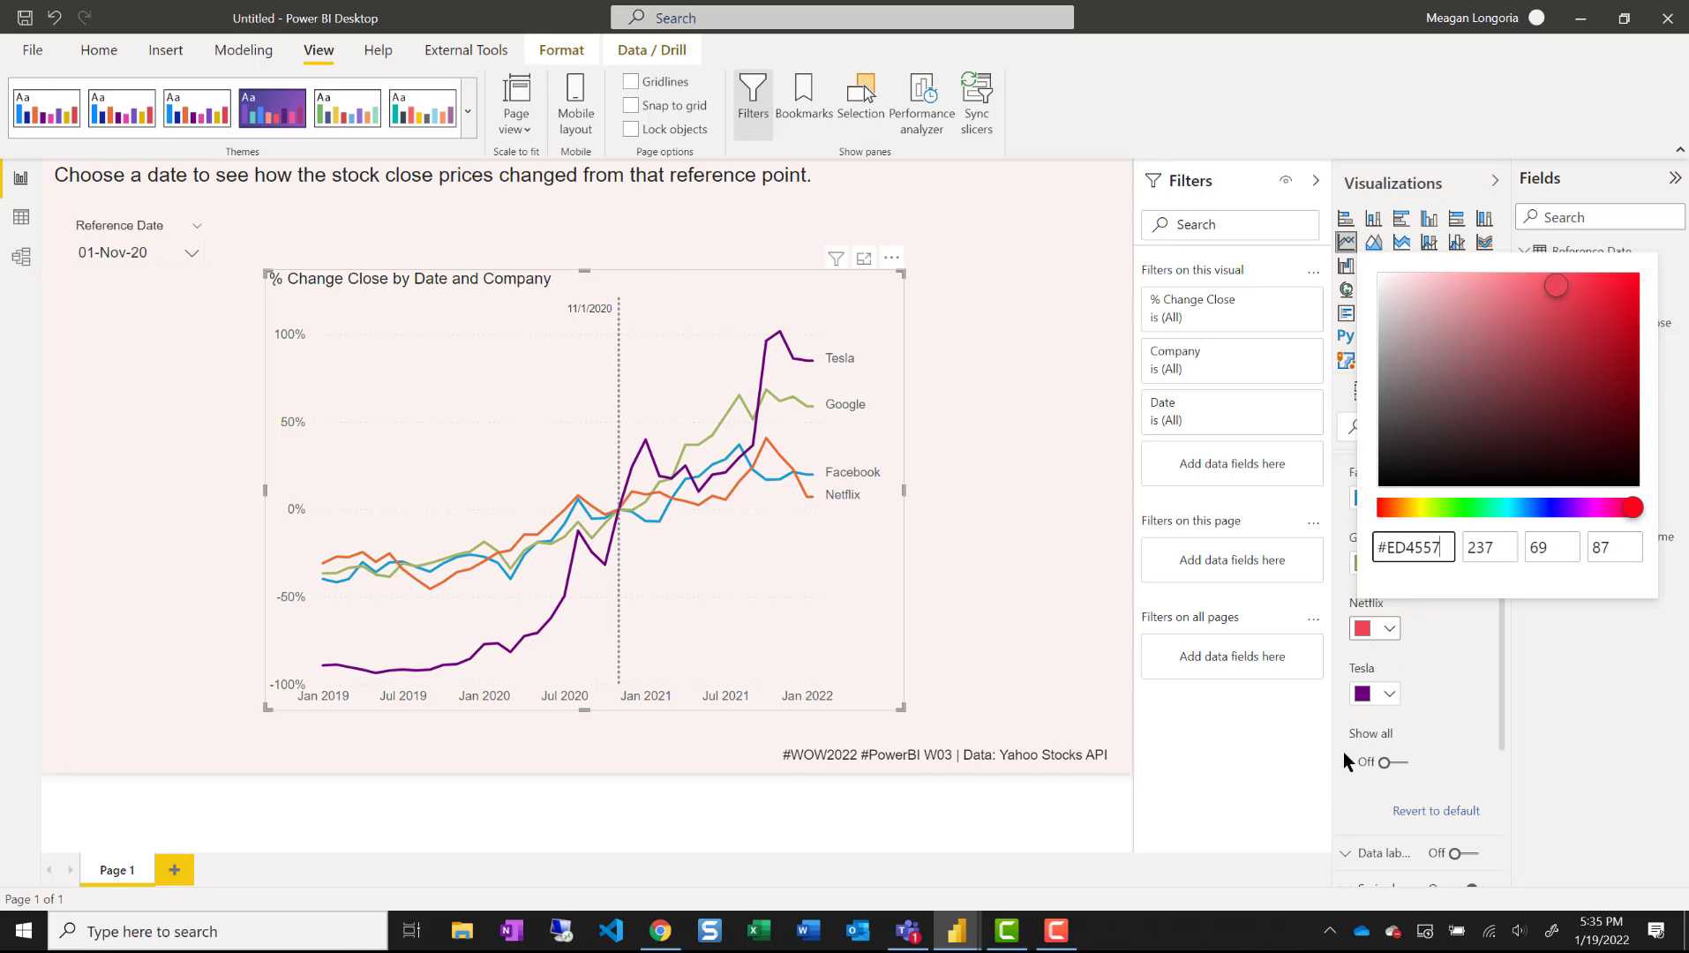
pyautogui.click(1335, 775)
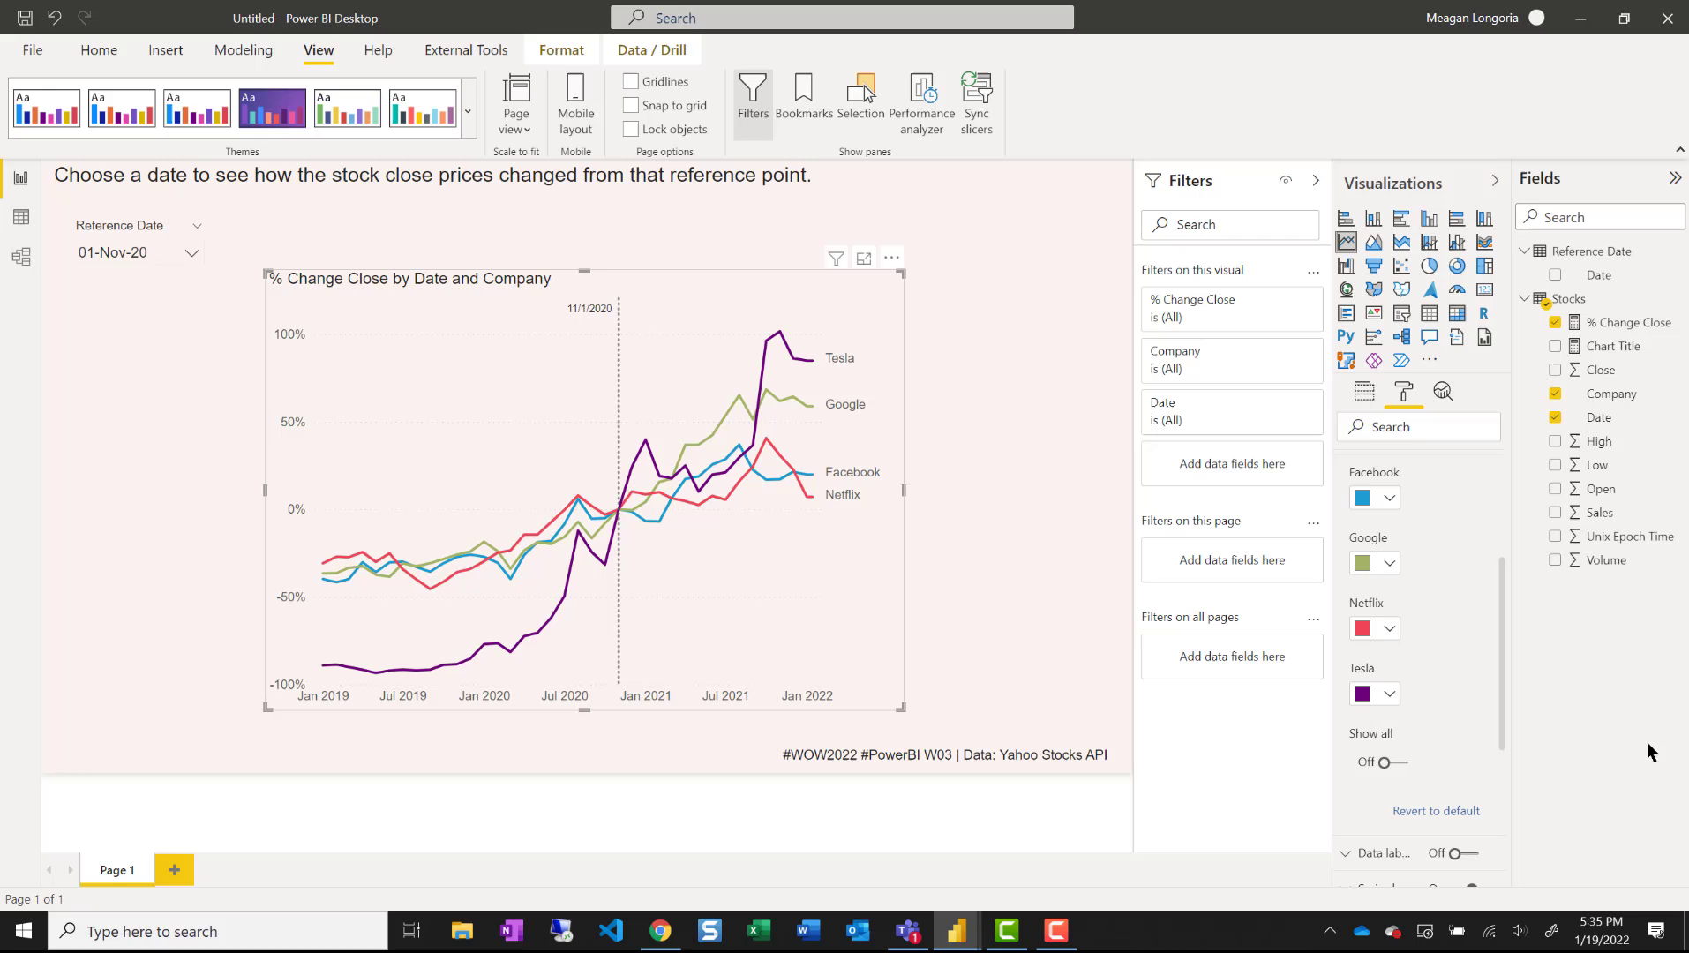
pyautogui.click(1388, 694)
pyautogui.click(1410, 653)
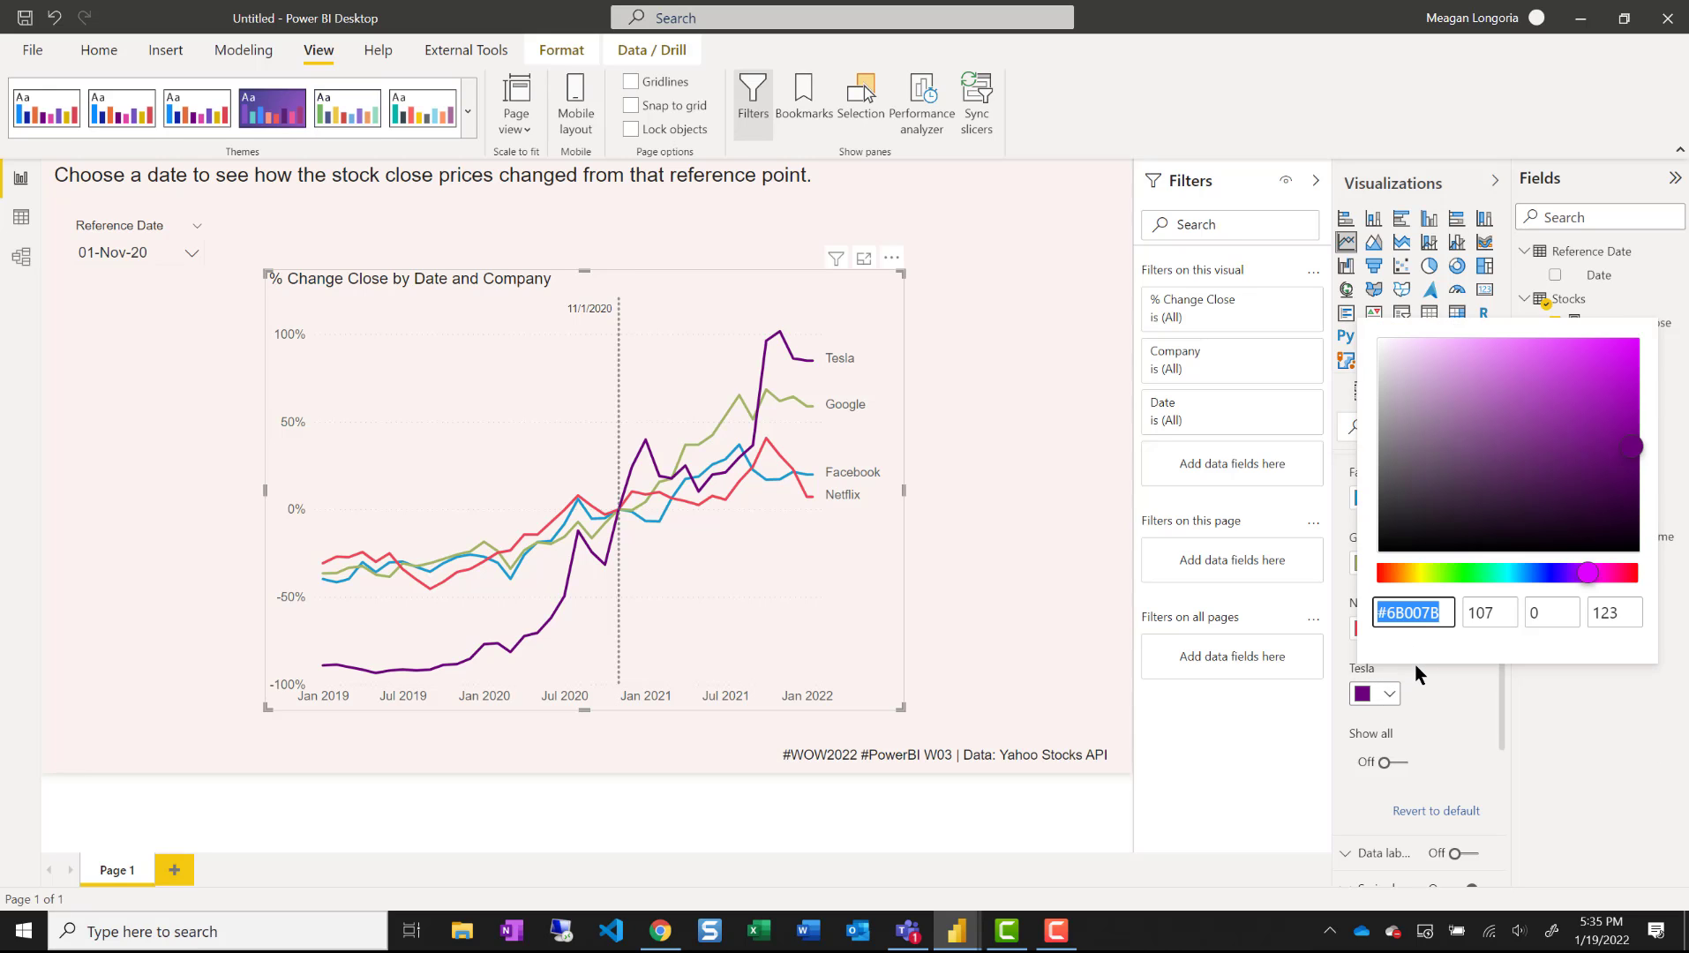
pyautogui.write('#5F6FBA')
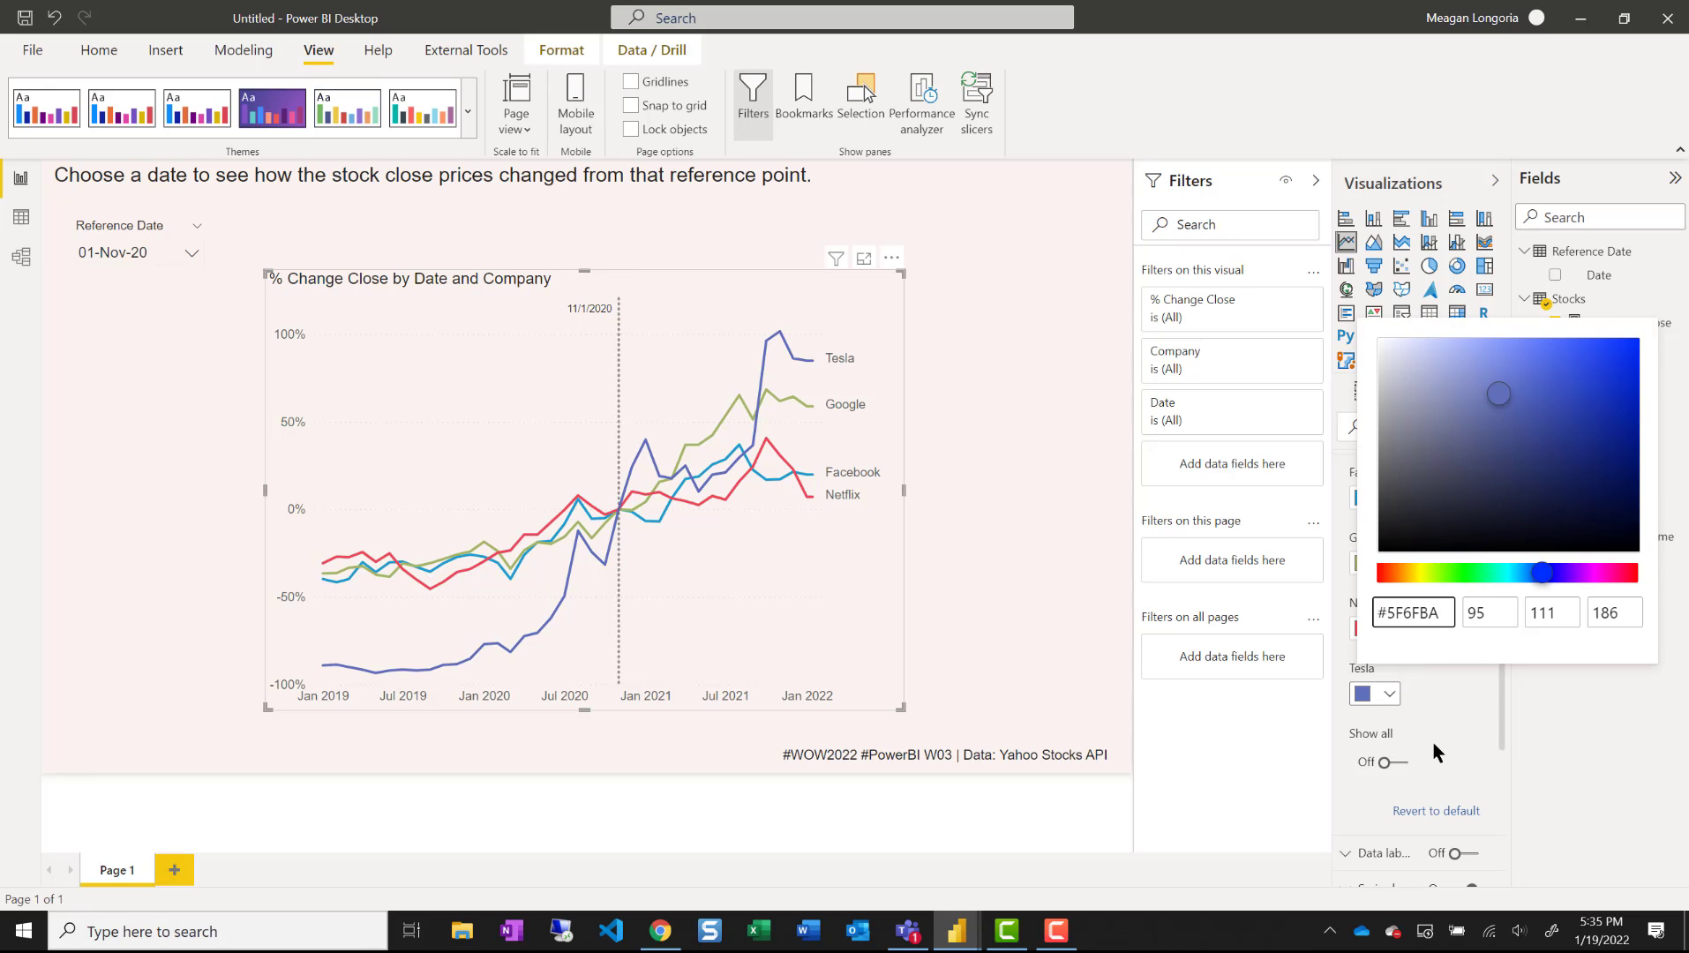
pyautogui.click(1434, 752)
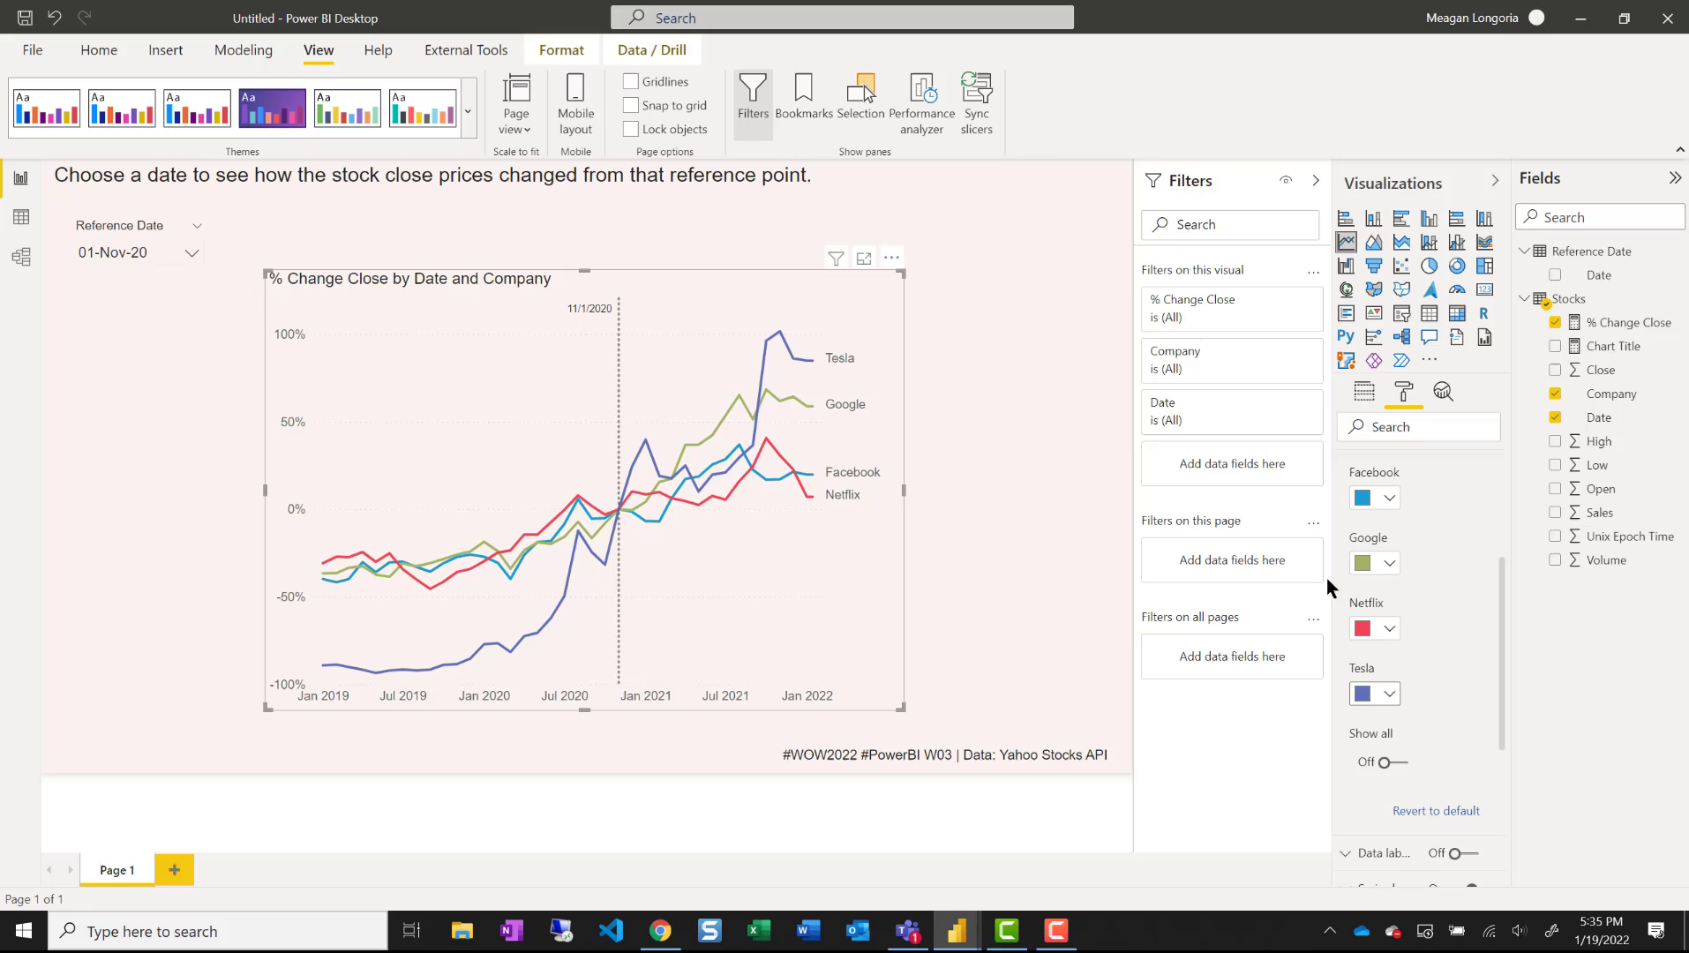
# - Turn on customized series labels and colour Facebook's label like its line
pyautogui.scroll(5, 1377, 591)
pyautogui.click(1348, 682)
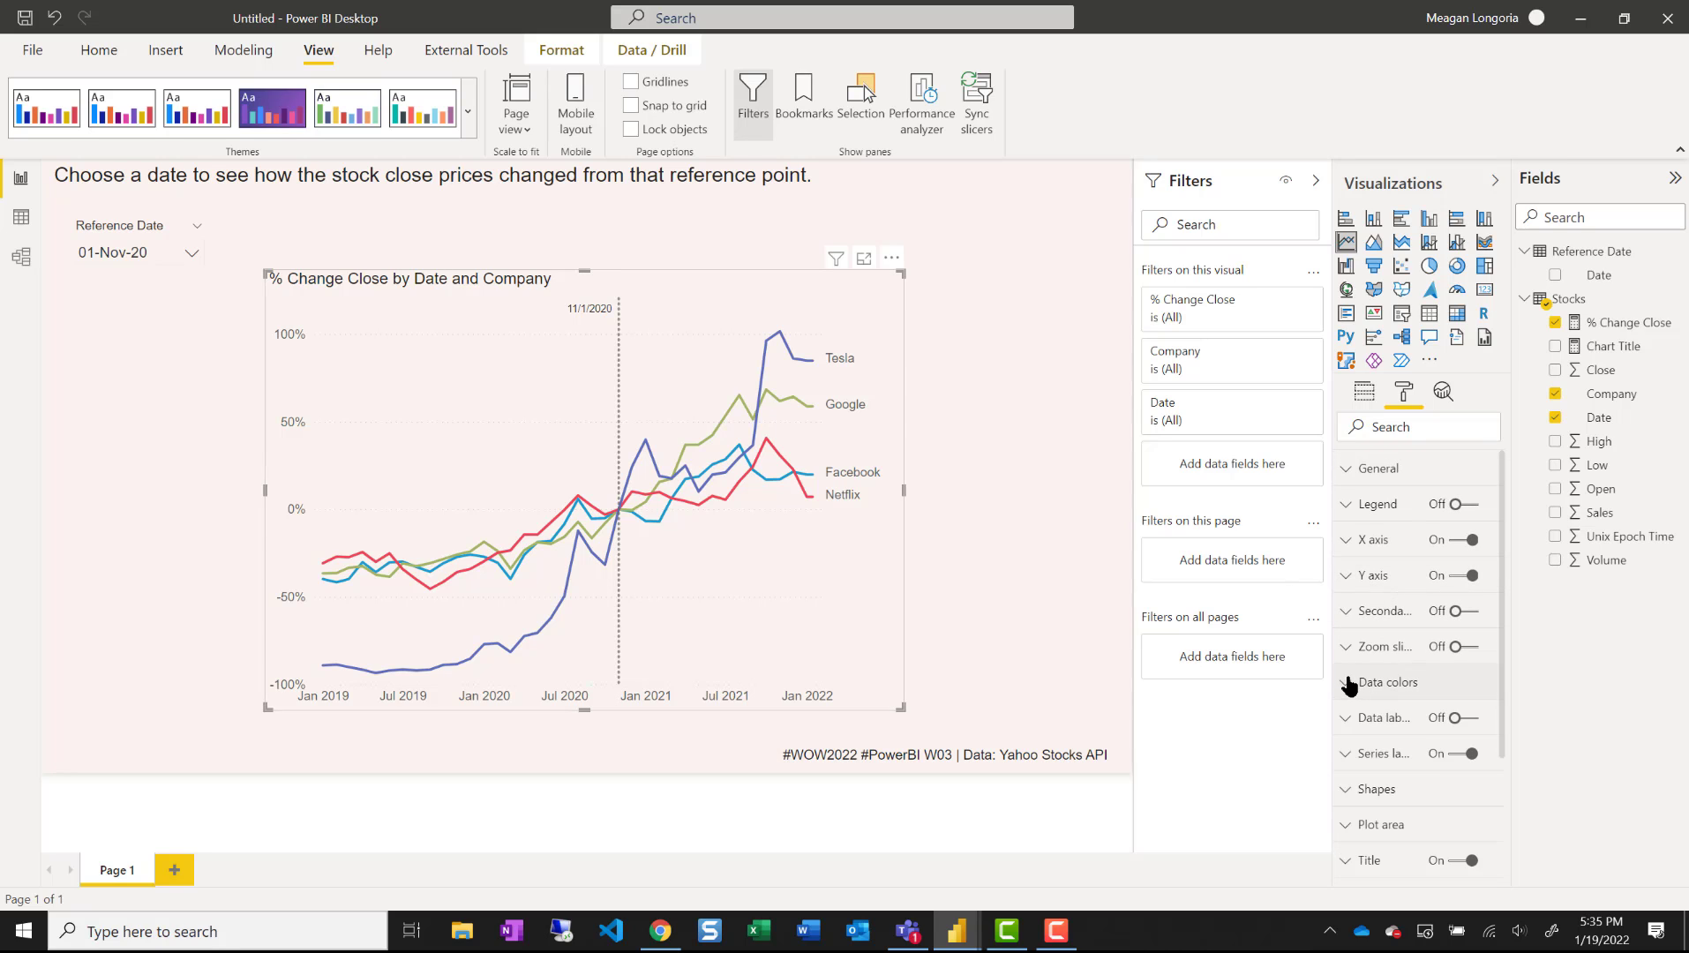
pyautogui.scroll(-3, 1350, 679)
pyautogui.click(1379, 556)
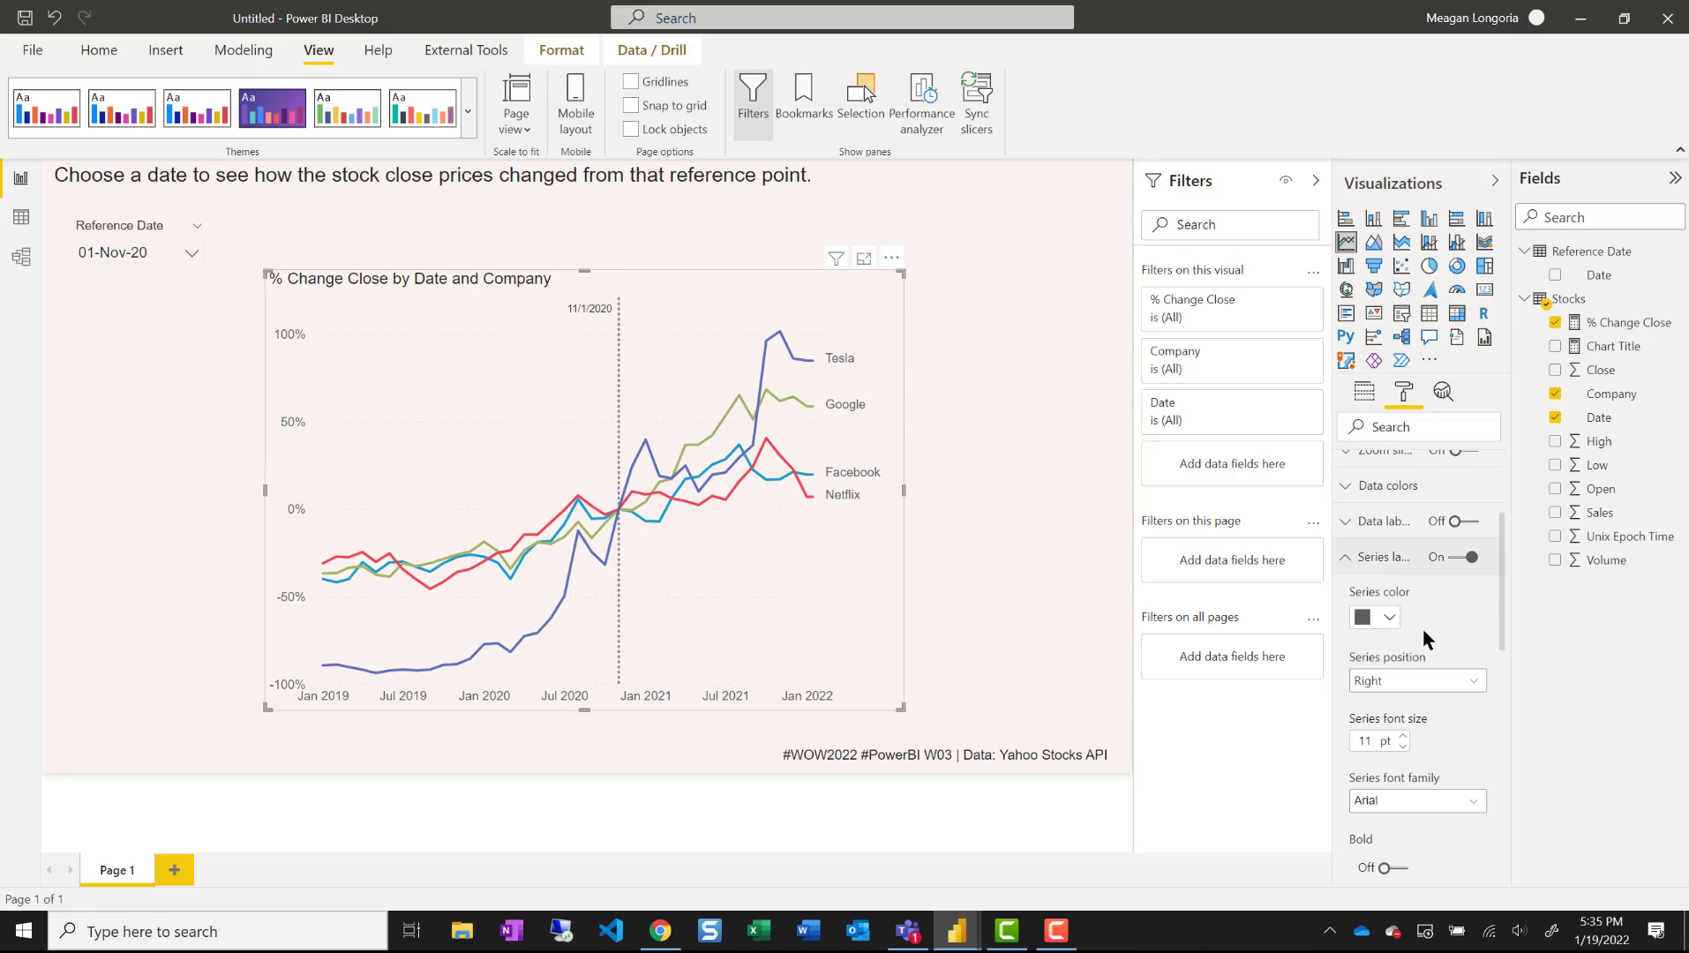
pyautogui.scroll(-8, 1437, 682)
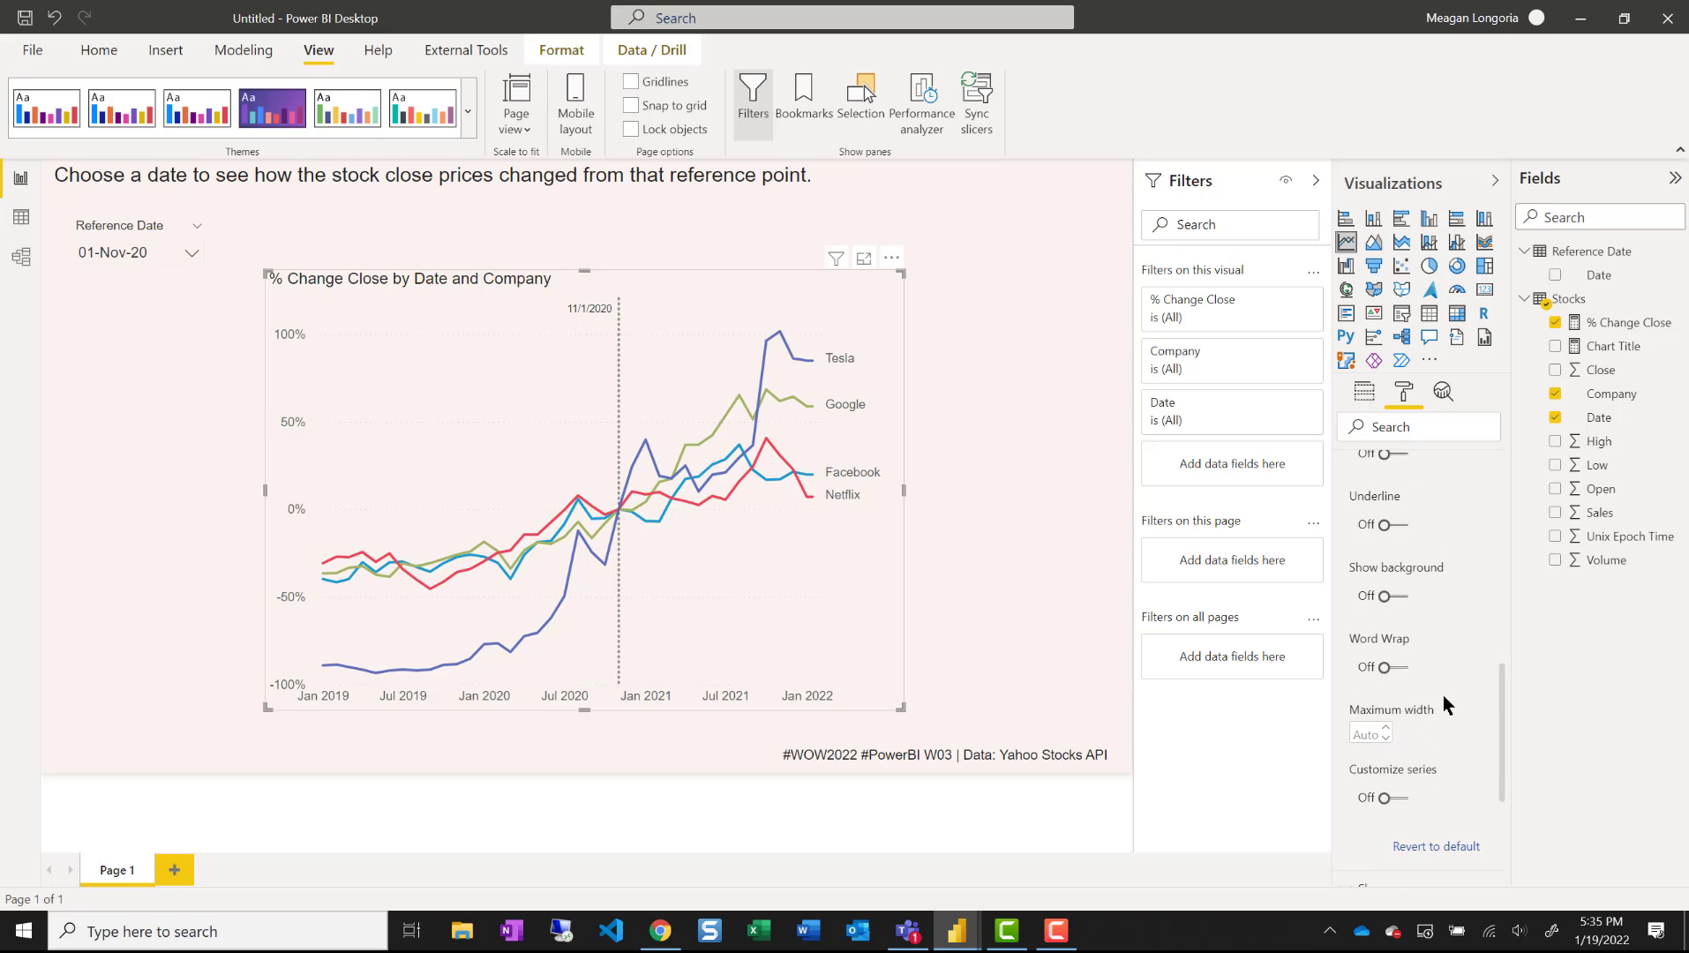
pyautogui.click(1397, 797)
pyautogui.scroll(10, 1381, 671)
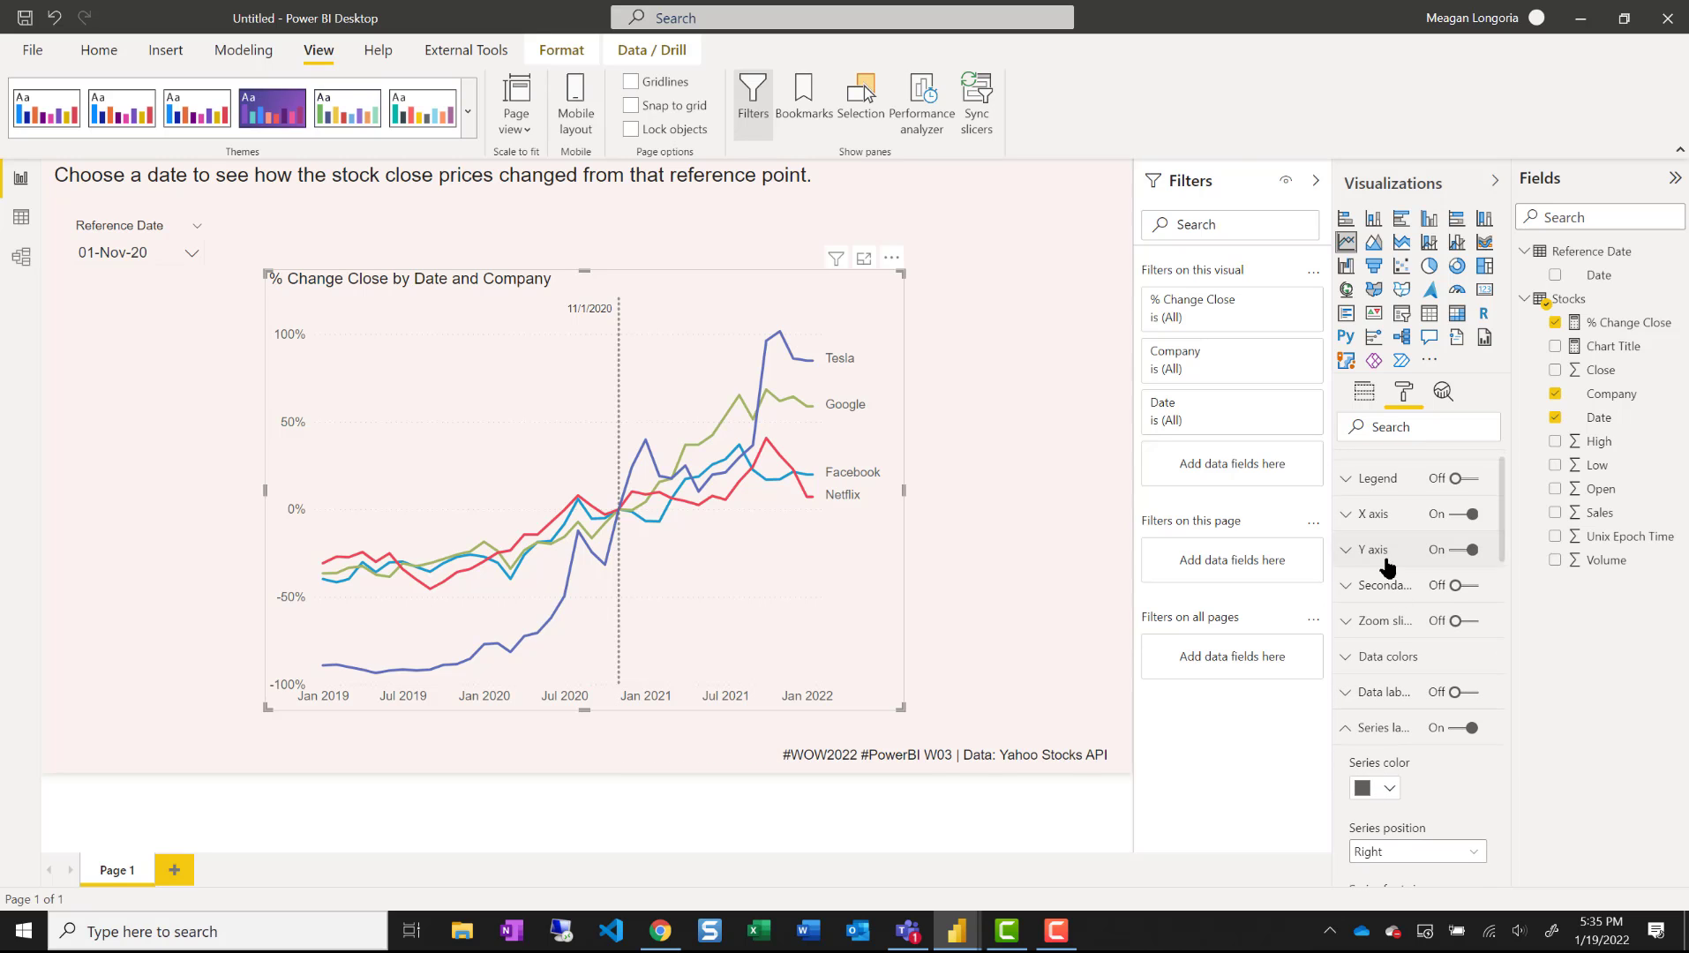
pyautogui.moveTo(1497, 560); pyautogui.dragTo(1500, 763)
pyautogui.click(1384, 618)
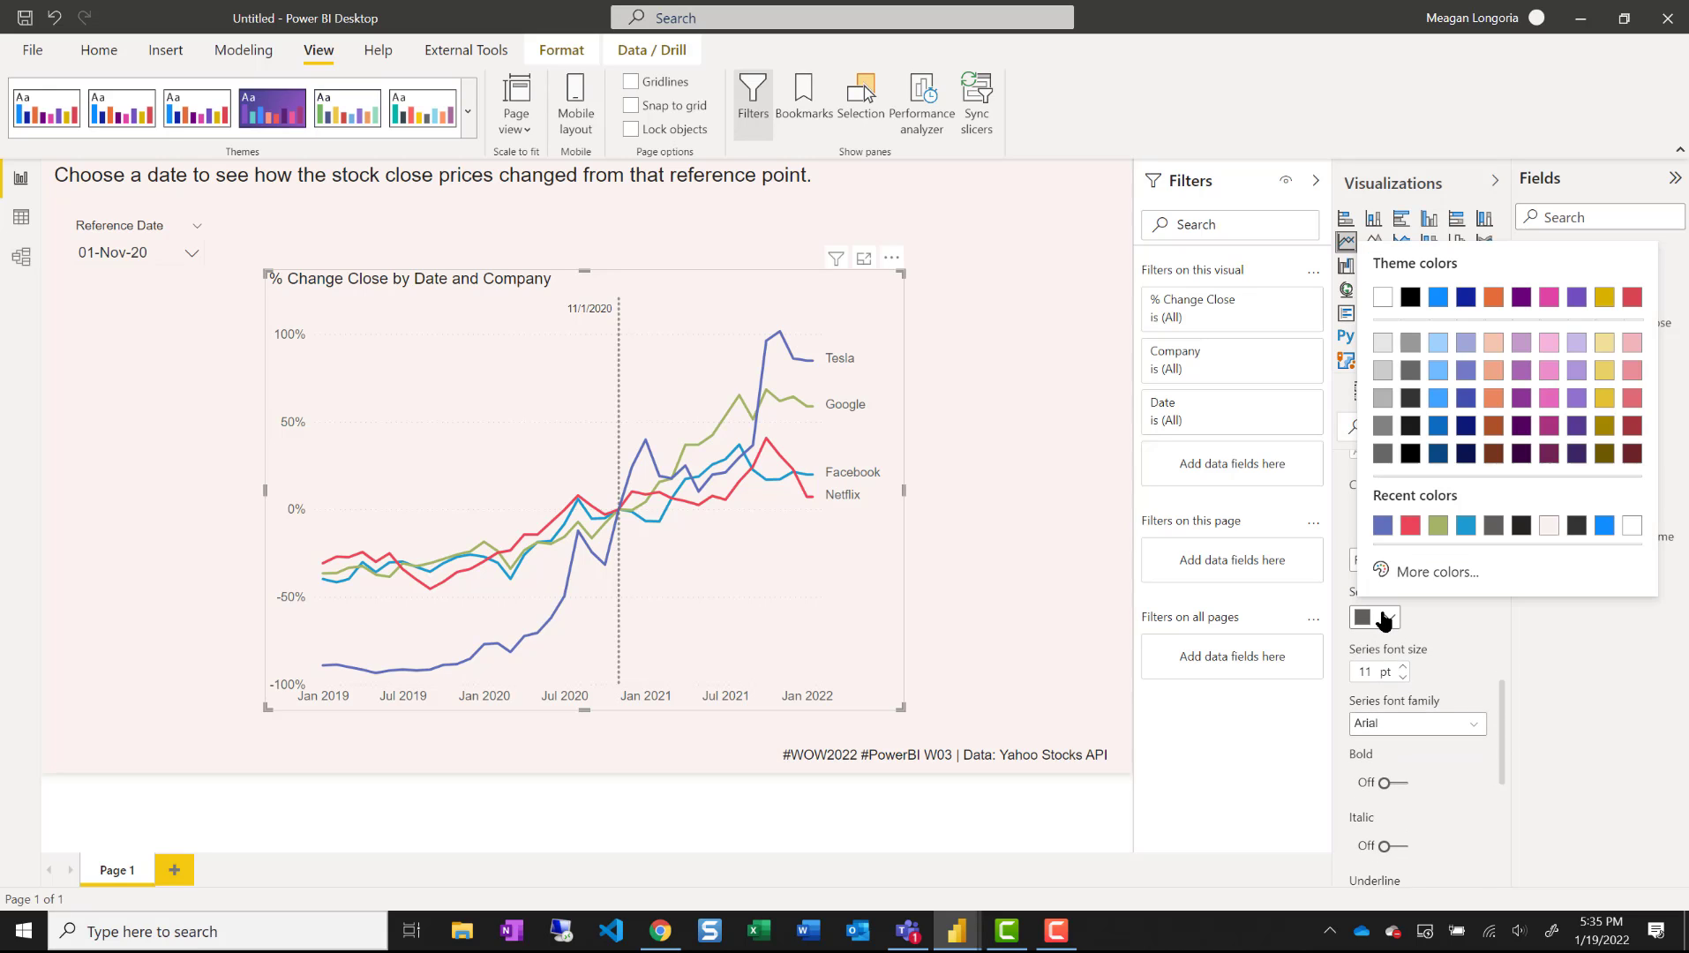
pyautogui.click(1466, 527)
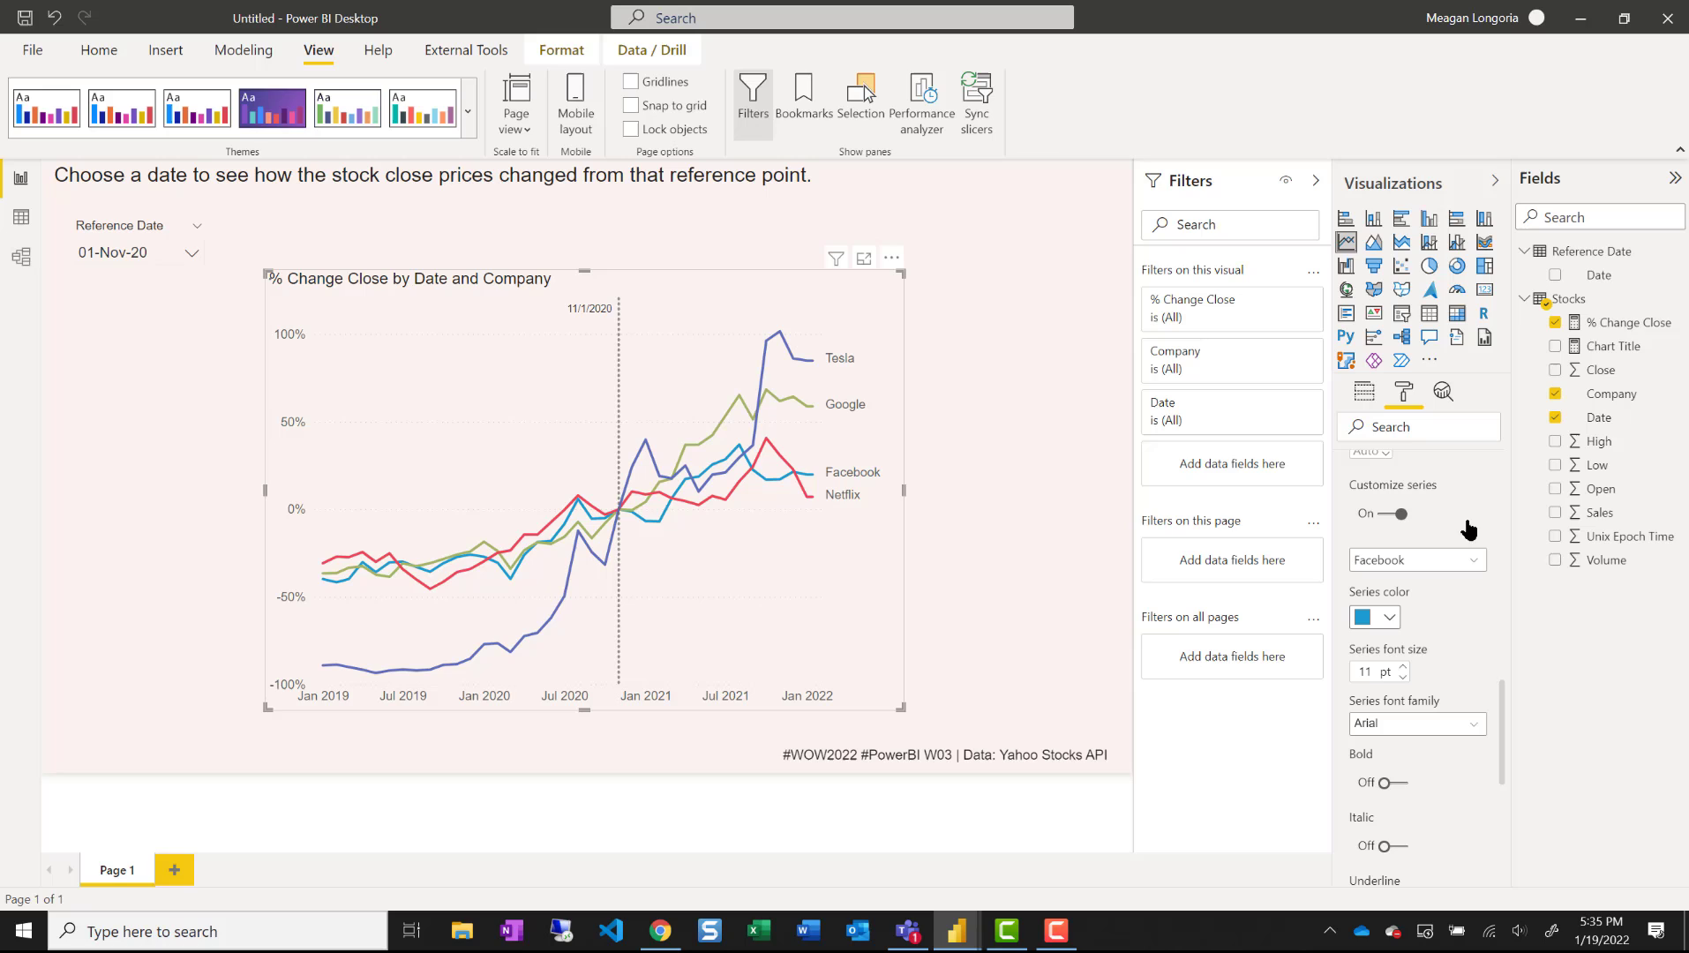
# - Colour the Google, Netflix and Tesla labels olive, red and blue to match their lines
pyautogui.click(1415, 560)
pyautogui.click(1384, 595)
pyautogui.click(1388, 621)
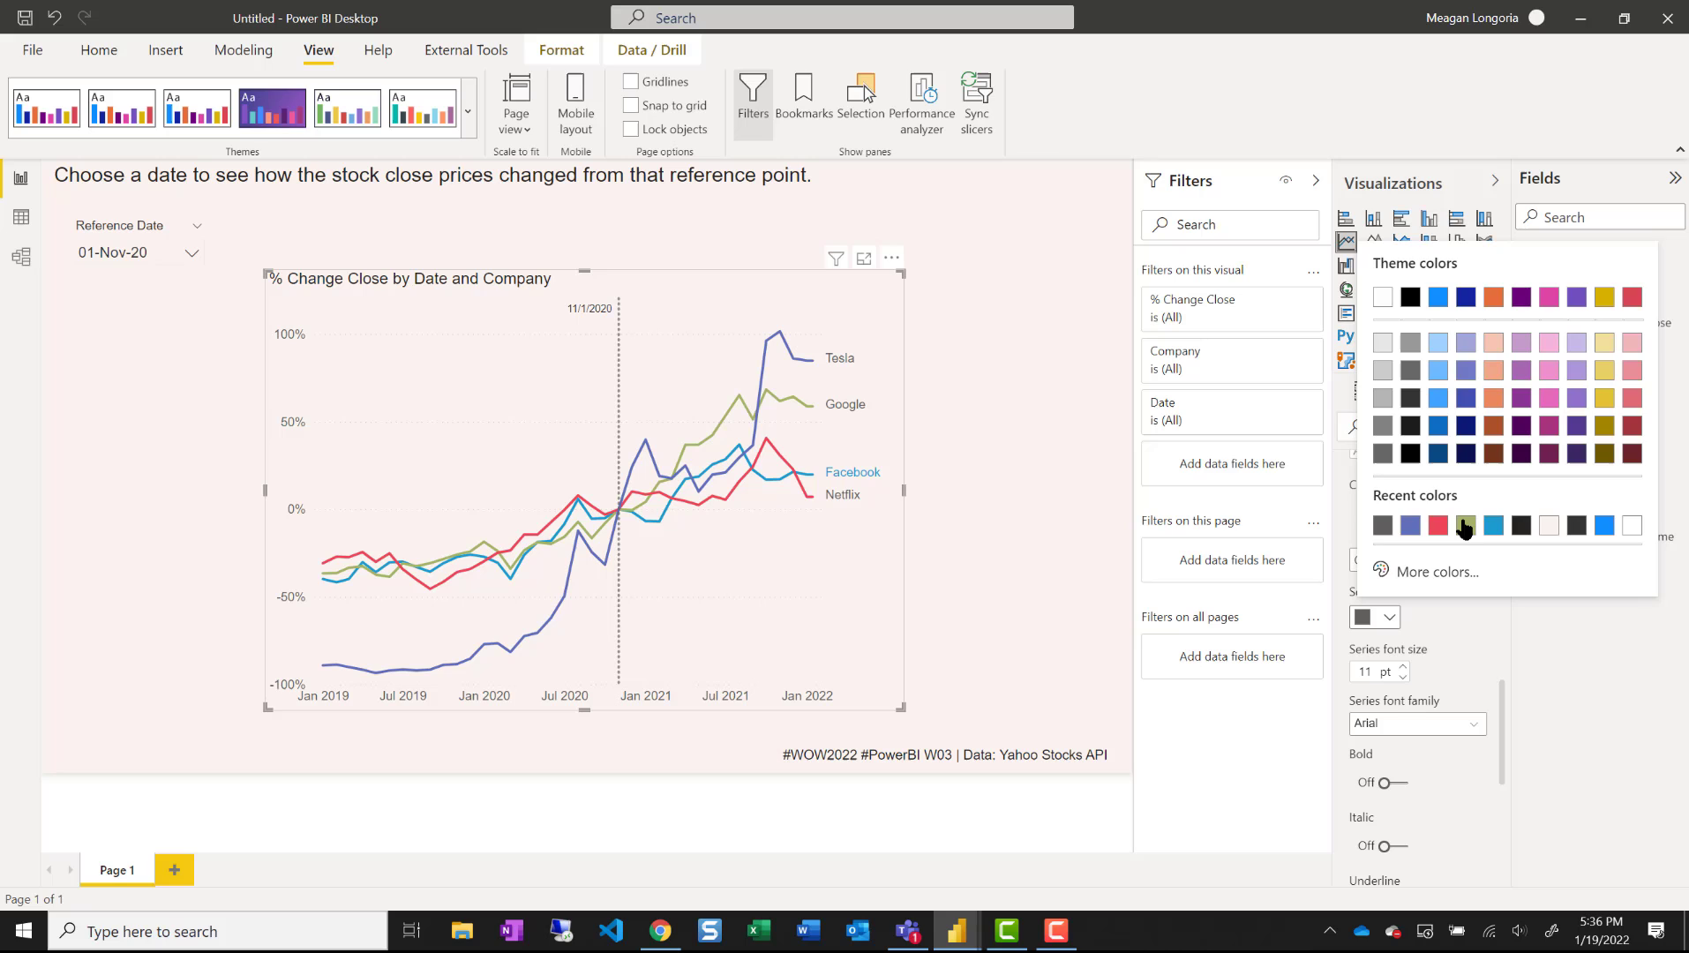
pyautogui.click(1466, 525)
pyautogui.click(1415, 560)
pyautogui.click(1399, 620)
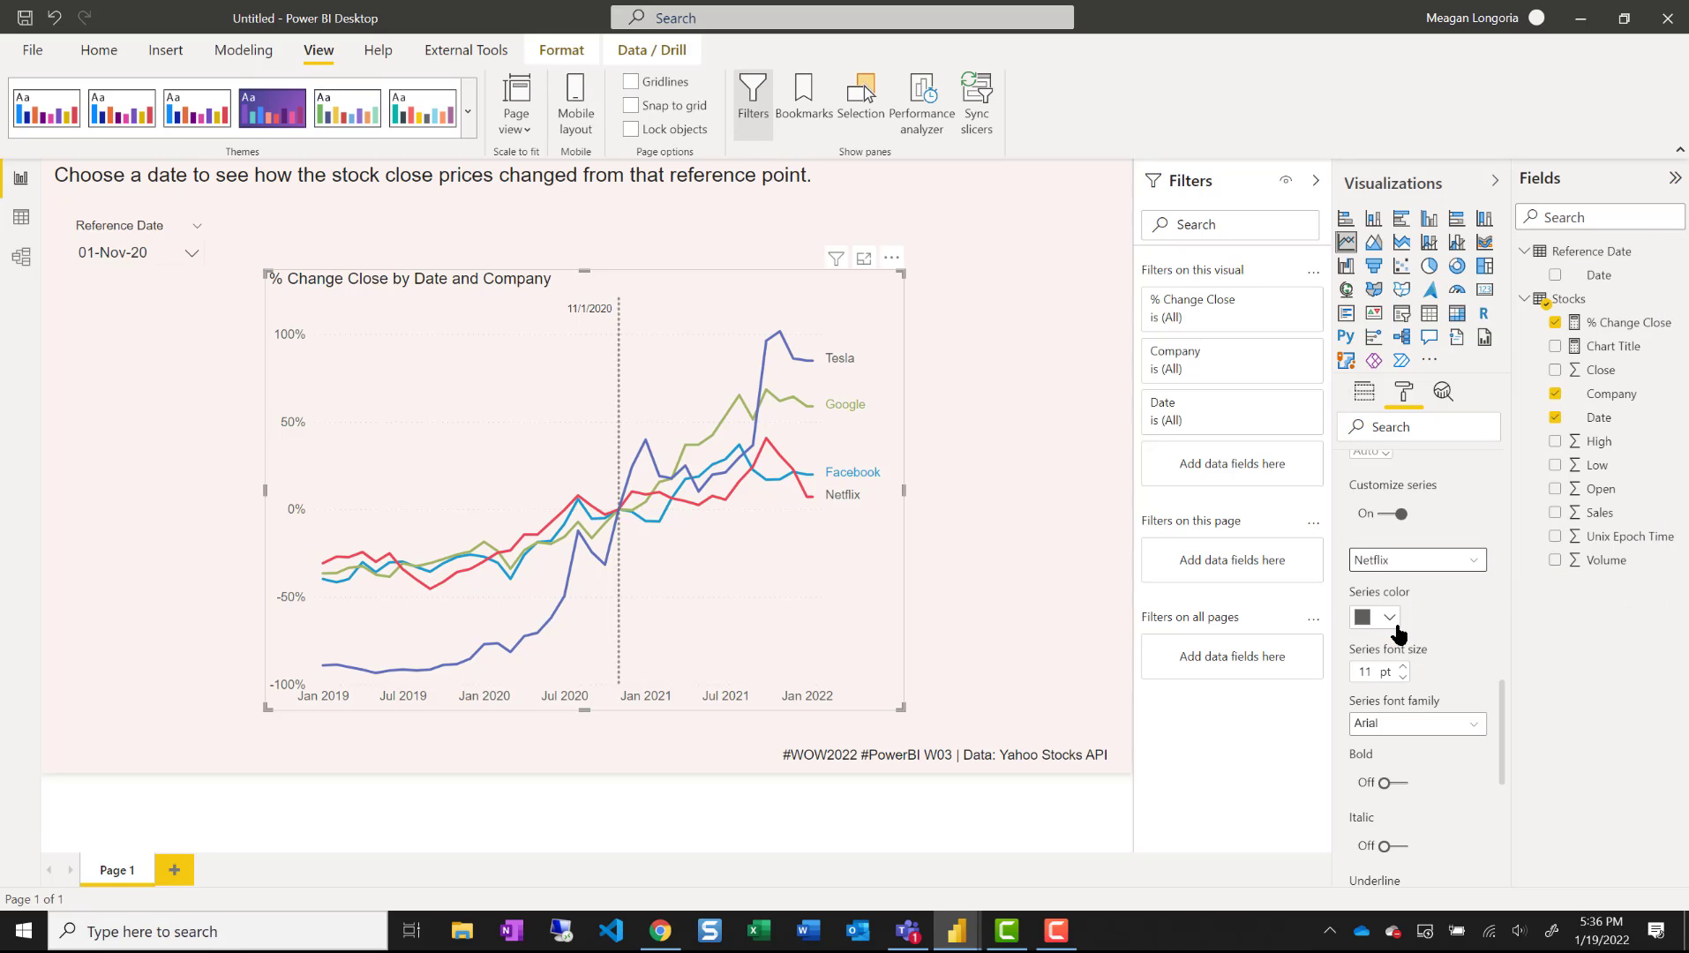
pyautogui.click(1390, 623)
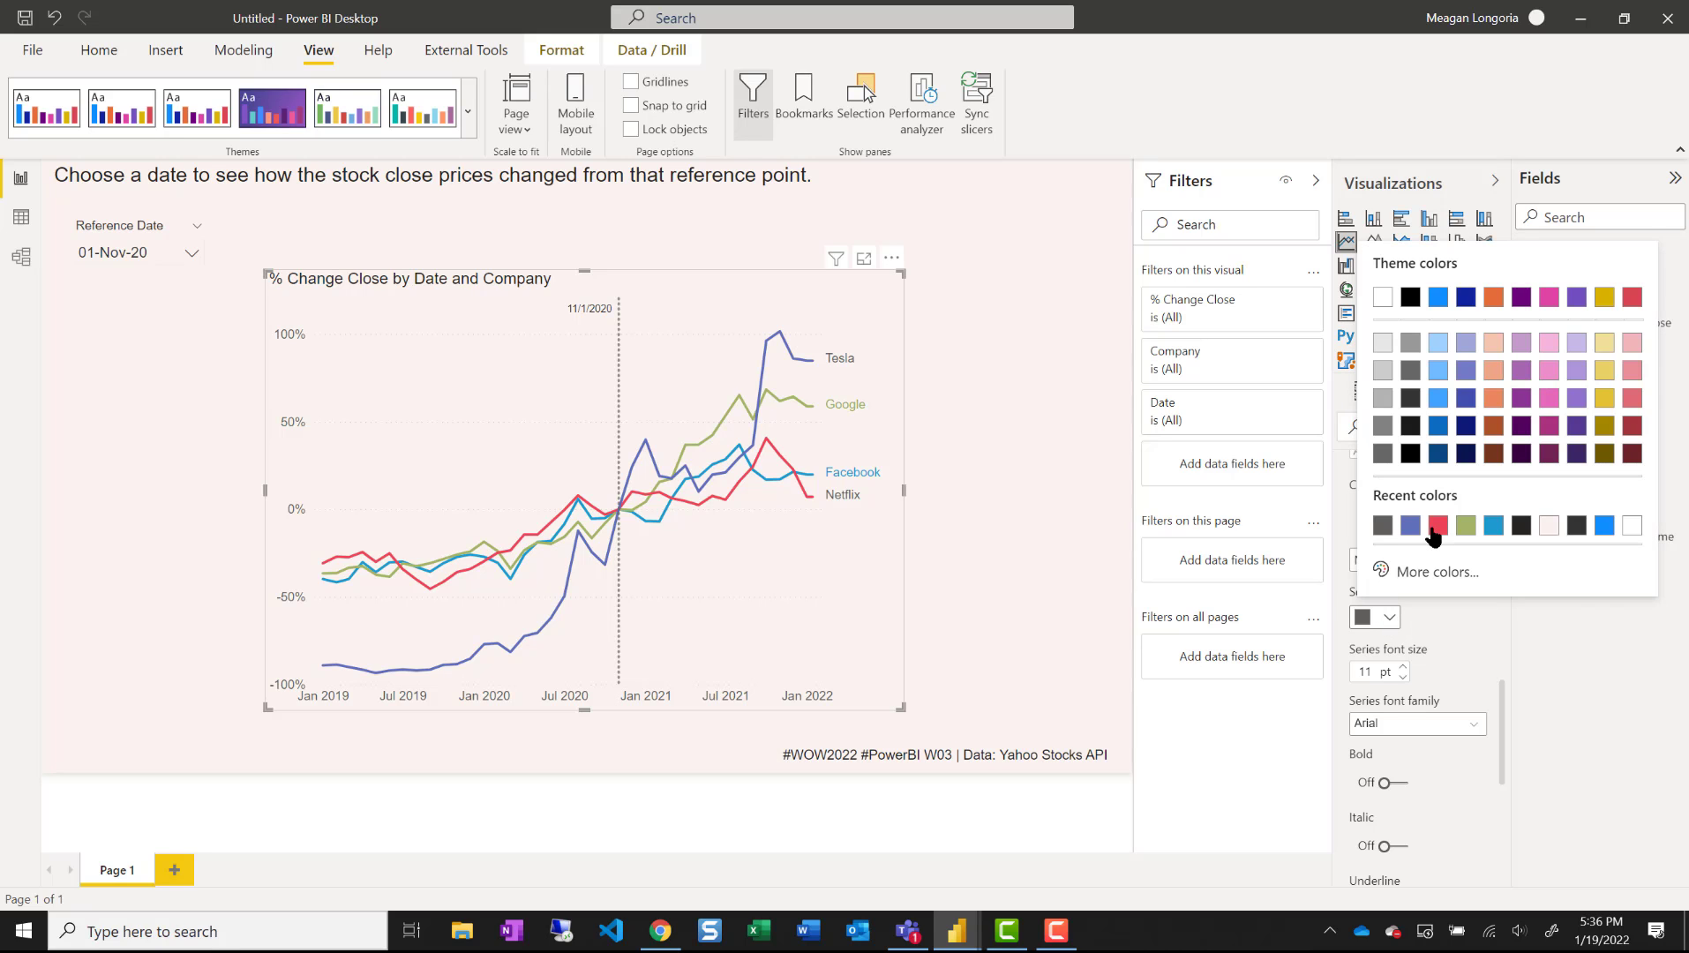
pyautogui.click(1438, 525)
pyautogui.click(1390, 560)
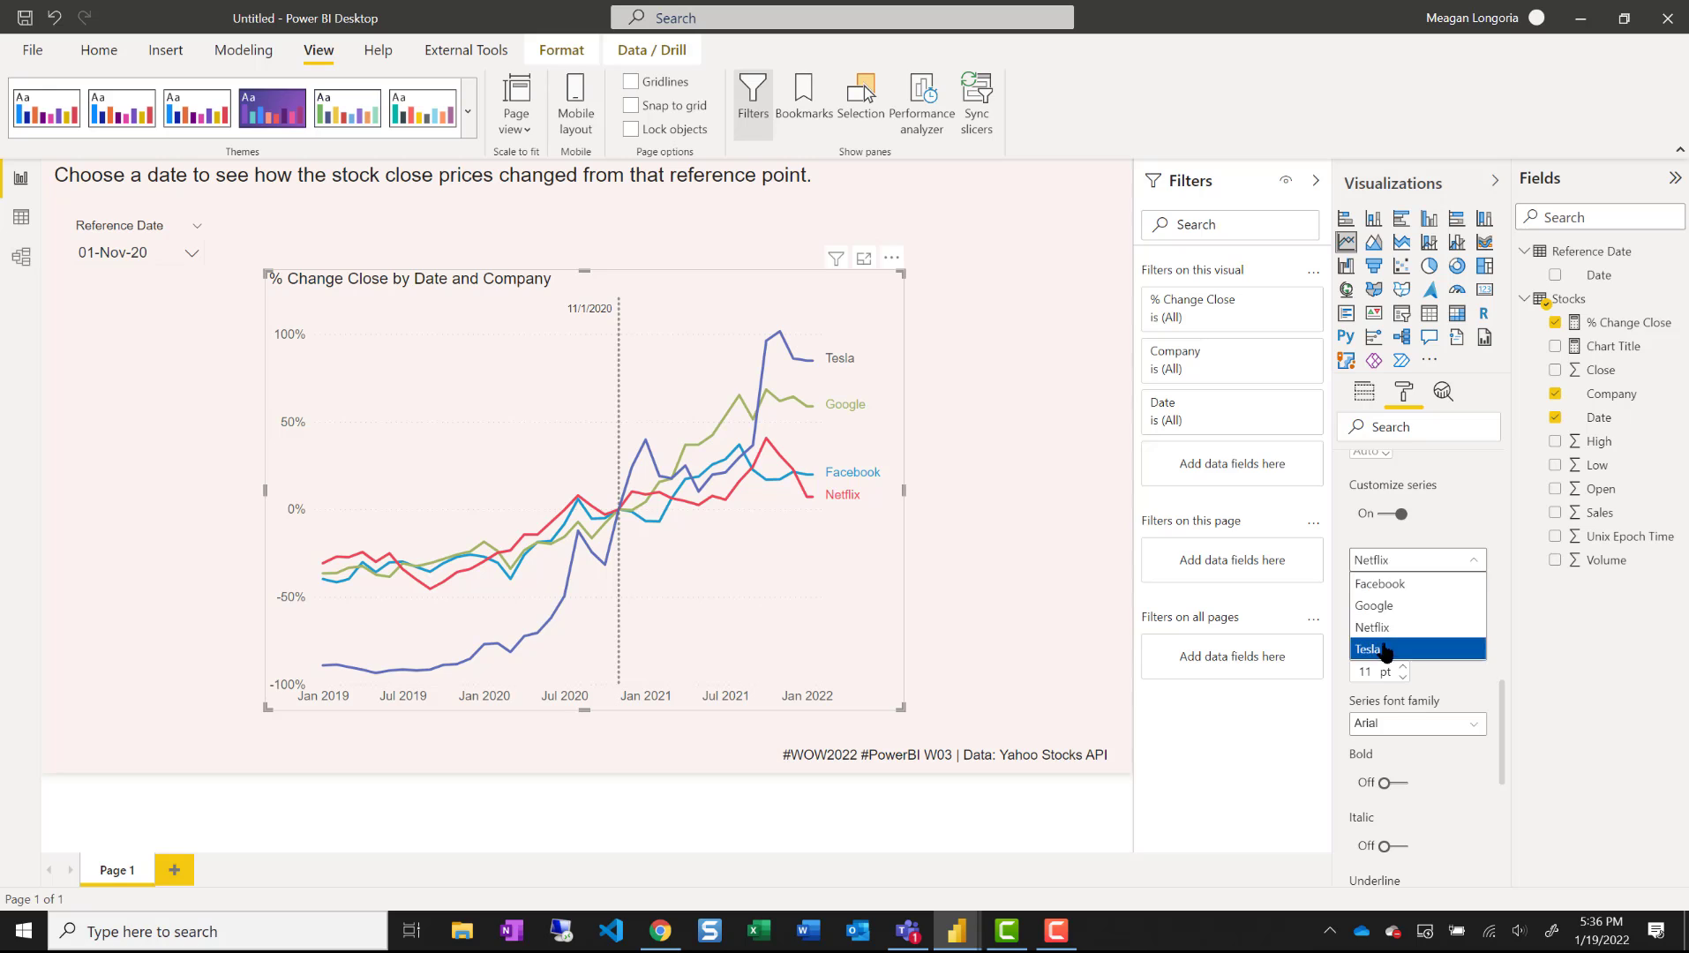
pyautogui.click(1386, 649)
pyautogui.click(1393, 624)
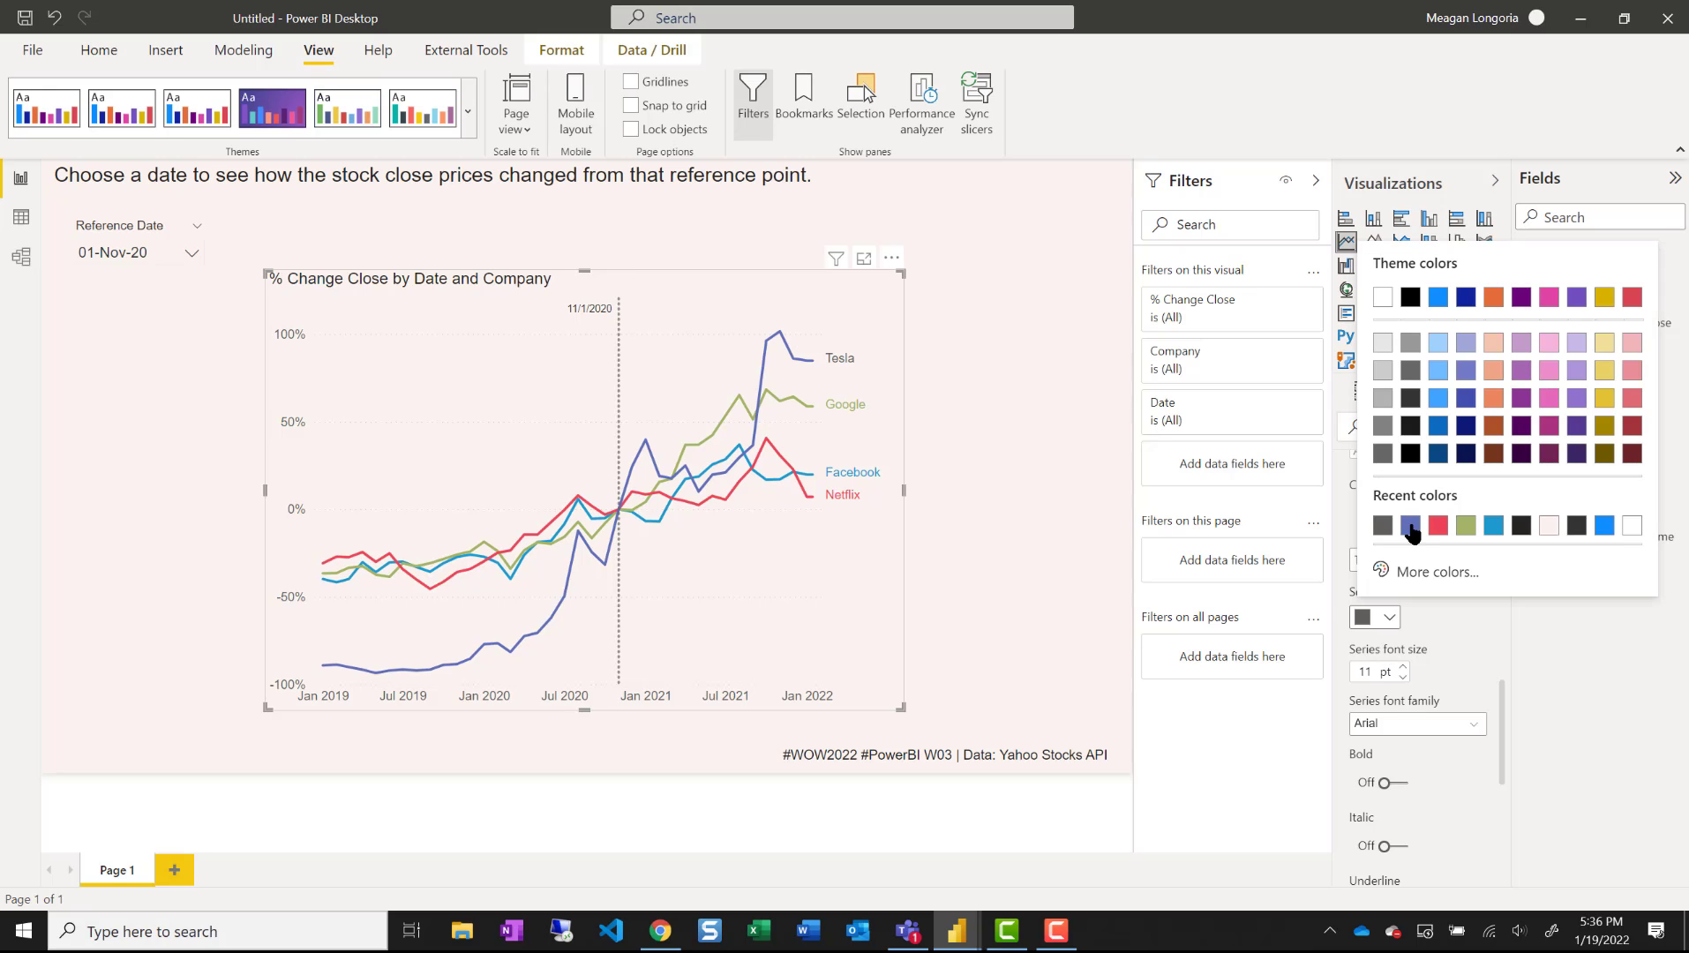
pyautogui.click(1410, 527)
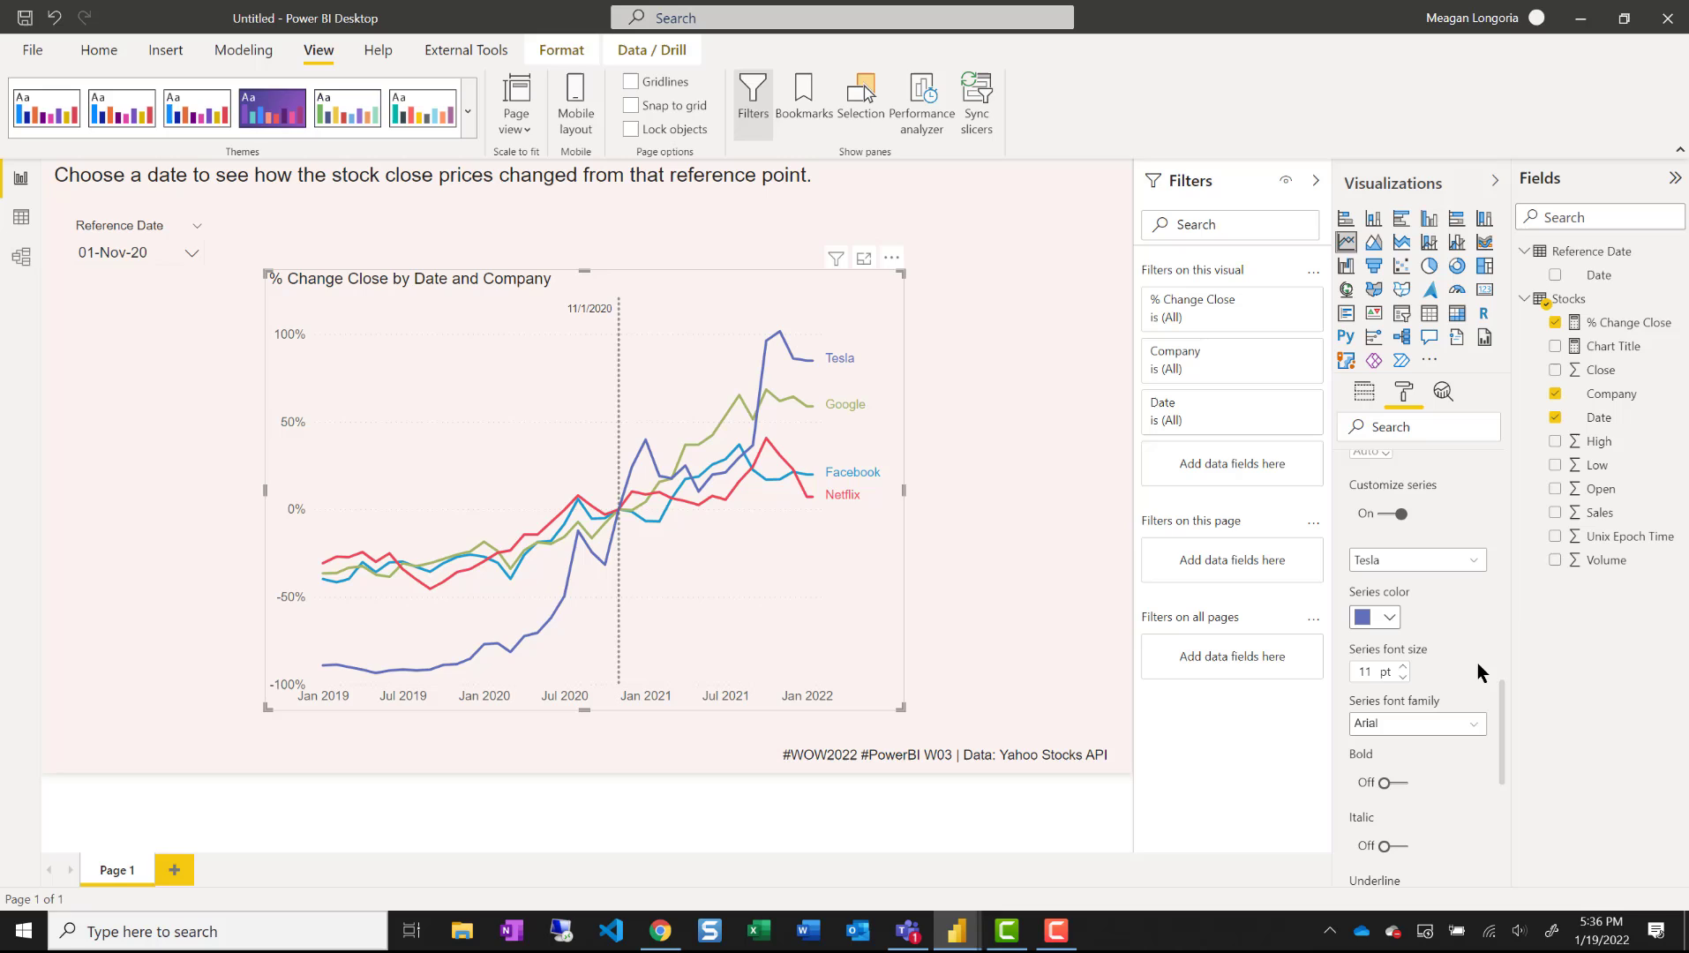
pyautogui.click(1073, 658)
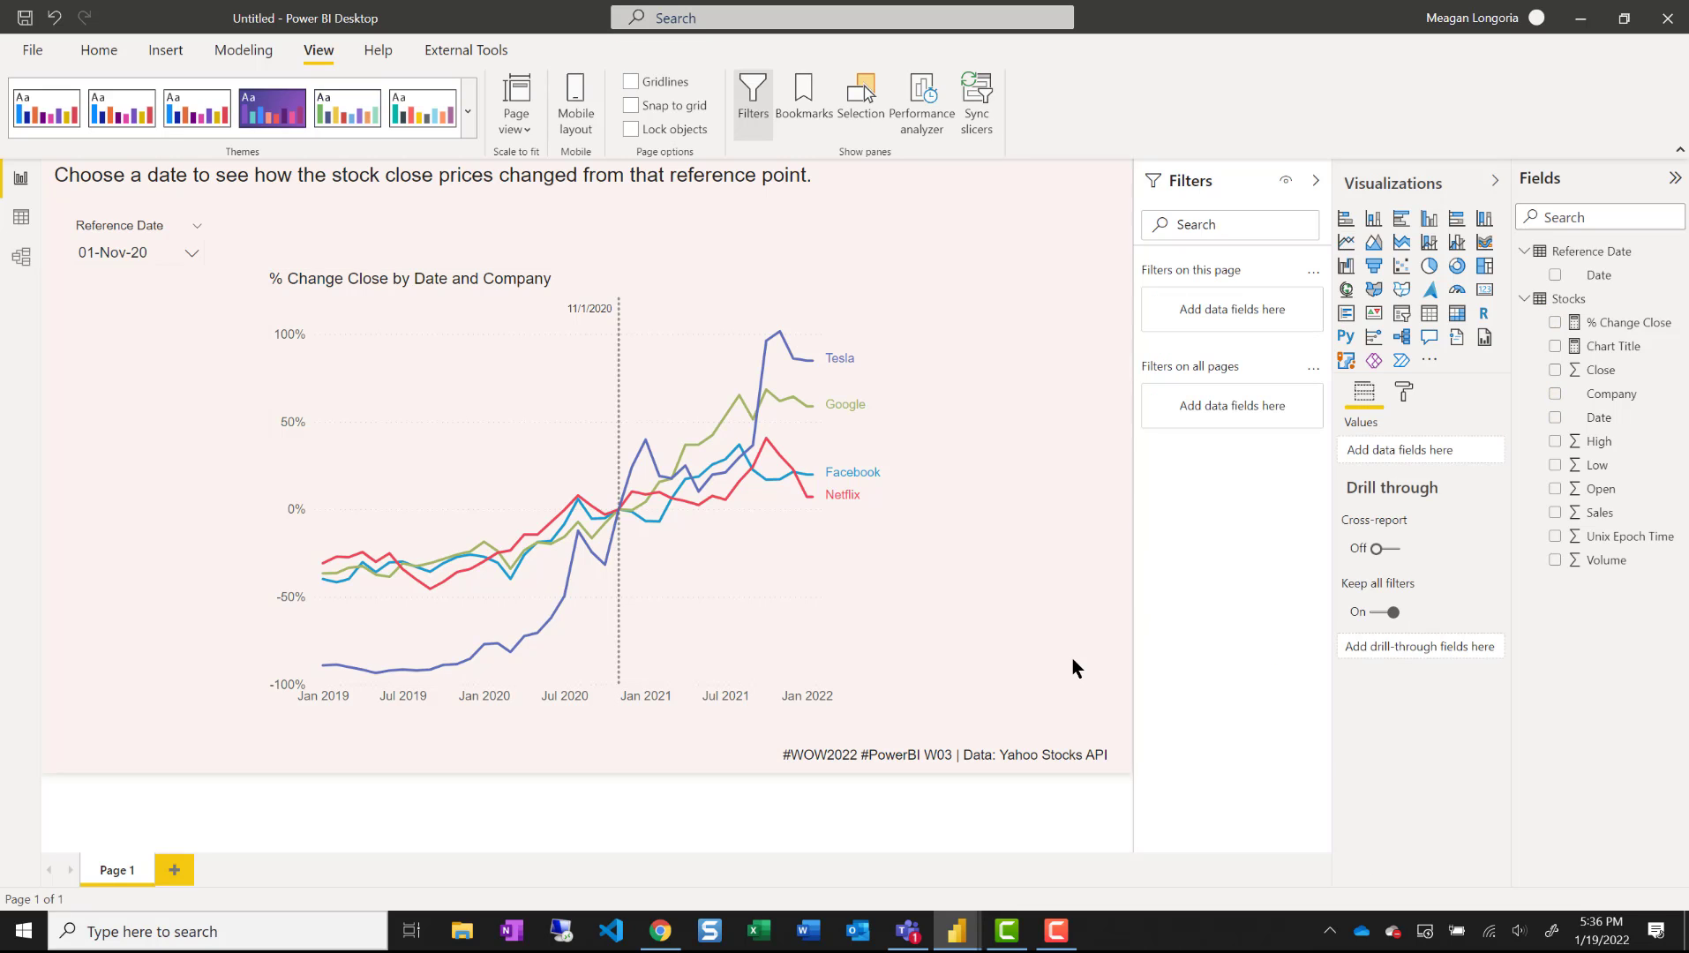